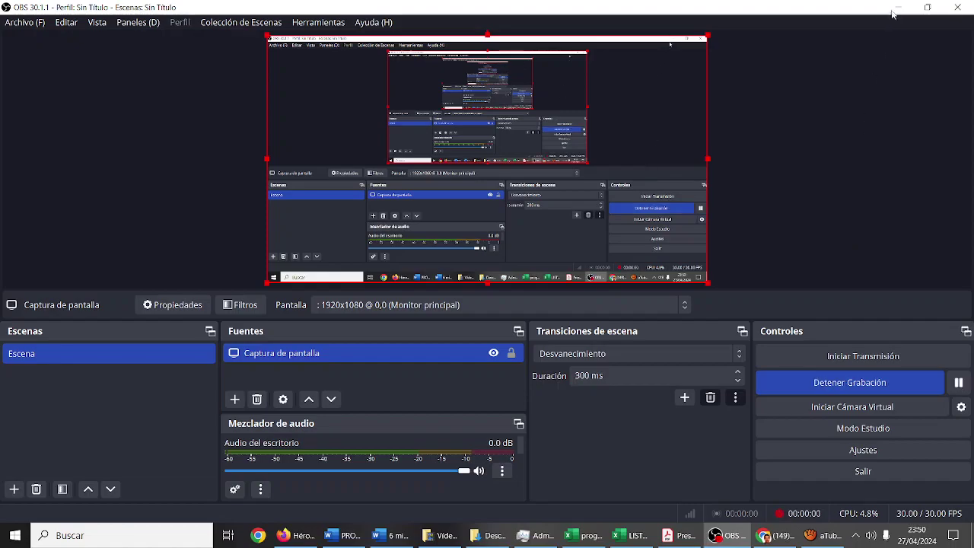
- Start the screen recording and reveal the ChatGPT data-science lesson in Firefox
{"action": "left_click", "coordinate": [899, 7]}
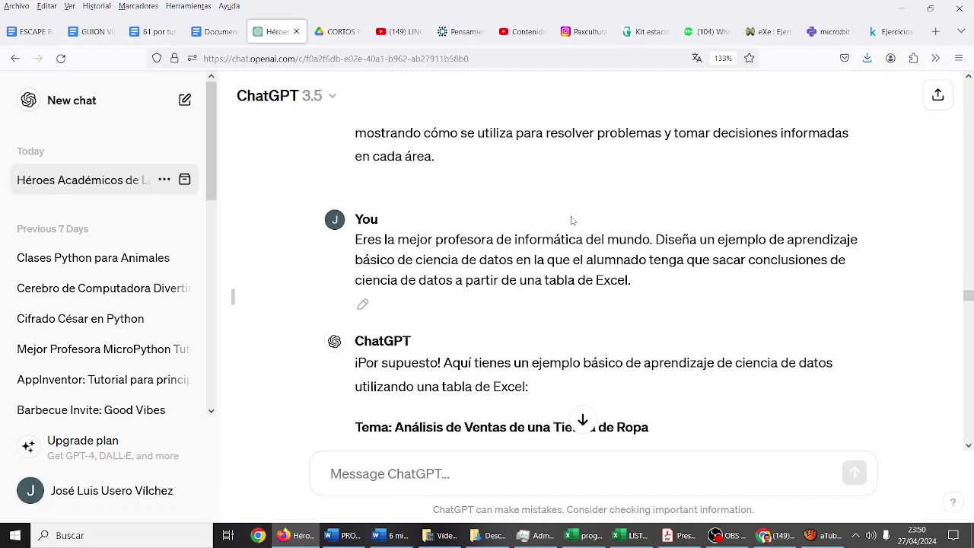
- Scroll through the Excel exercise and Netflix answers down to the 20-film sample table
{"action": "scroll", "coordinate": [572, 220], "scroll_direction": "down", "scroll_amount": 1}
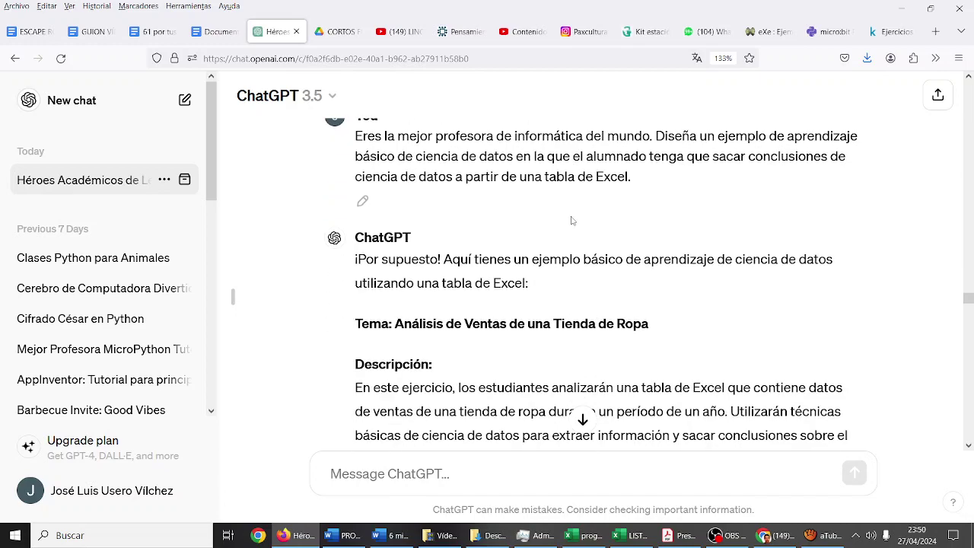
{"action": "scroll", "coordinate": [572, 220], "scroll_direction": "down", "scroll_amount": 2}
{"action": "scroll", "coordinate": [572, 220], "scroll_direction": "down", "scroll_amount": 3}
{"action": "scroll", "coordinate": [572, 216], "scroll_direction": "down", "scroll_amount": 3}
{"action": "scroll", "coordinate": [571, 218], "scroll_direction": "down", "scroll_amount": 5}
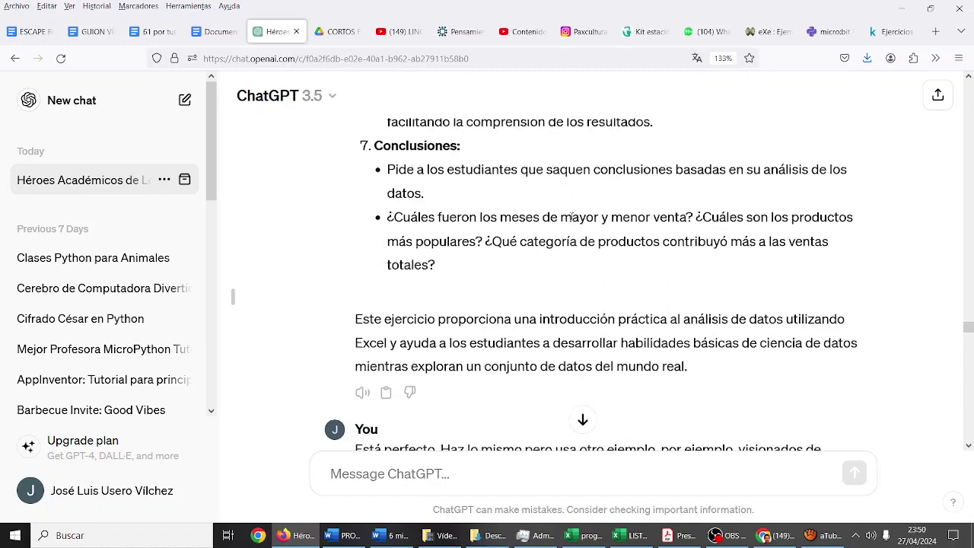
{"action": "scroll", "coordinate": [572, 220], "scroll_direction": "down", "scroll_amount": 2}
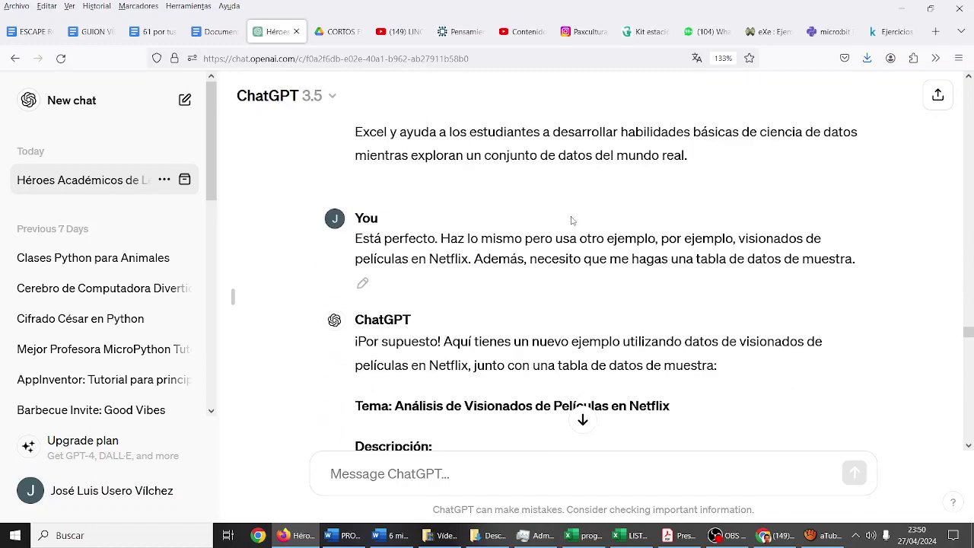
{"action": "scroll", "coordinate": [572, 219], "scroll_direction": "down", "scroll_amount": 2}
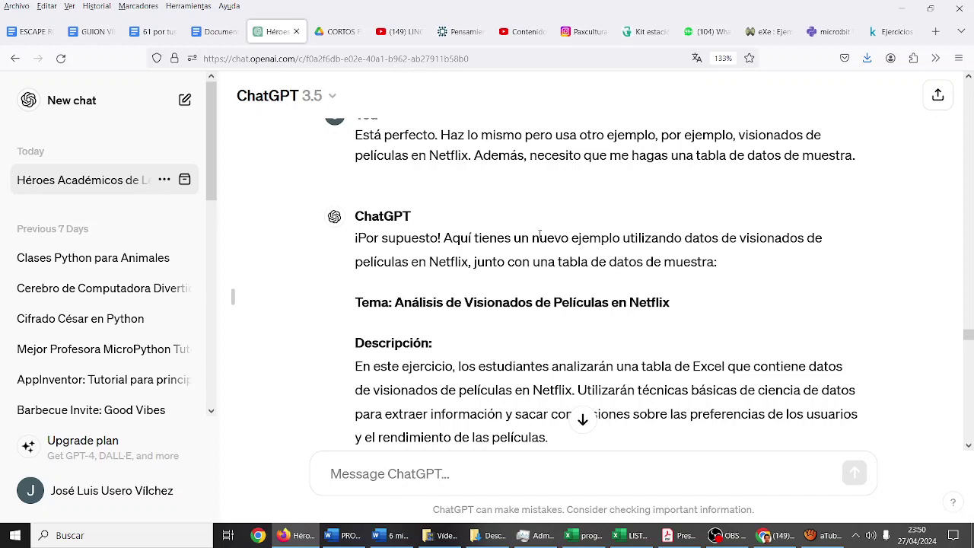
{"action": "scroll", "coordinate": [510, 238], "scroll_direction": "down", "scroll_amount": 2}
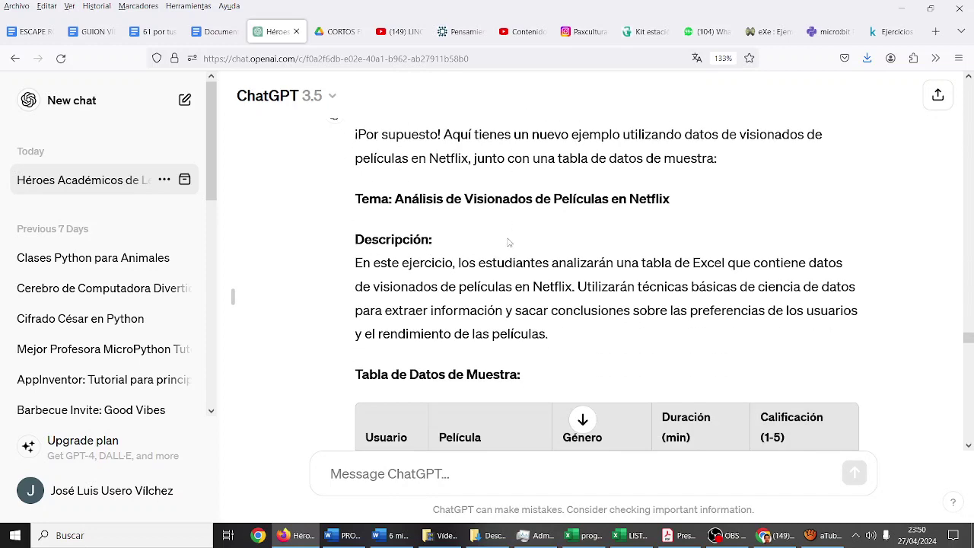
{"action": "scroll", "coordinate": [509, 239], "scroll_direction": "up", "scroll_amount": 5}
{"action": "scroll", "coordinate": [509, 221], "scroll_direction": "up", "scroll_amount": 5}
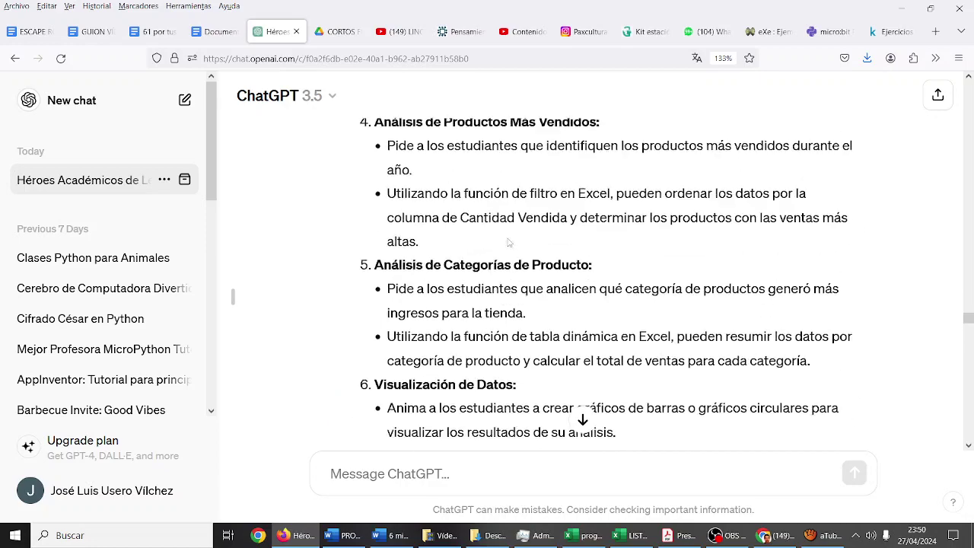
{"action": "scroll", "coordinate": [502, 213], "scroll_direction": "up", "scroll_amount": 1}
{"action": "scroll", "coordinate": [491, 206], "scroll_direction": "up", "scroll_amount": 1}
{"action": "scroll", "coordinate": [491, 207], "scroll_direction": "up", "scroll_amount": 2}
{"action": "scroll", "coordinate": [491, 205], "scroll_direction": "down", "scroll_amount": 3}
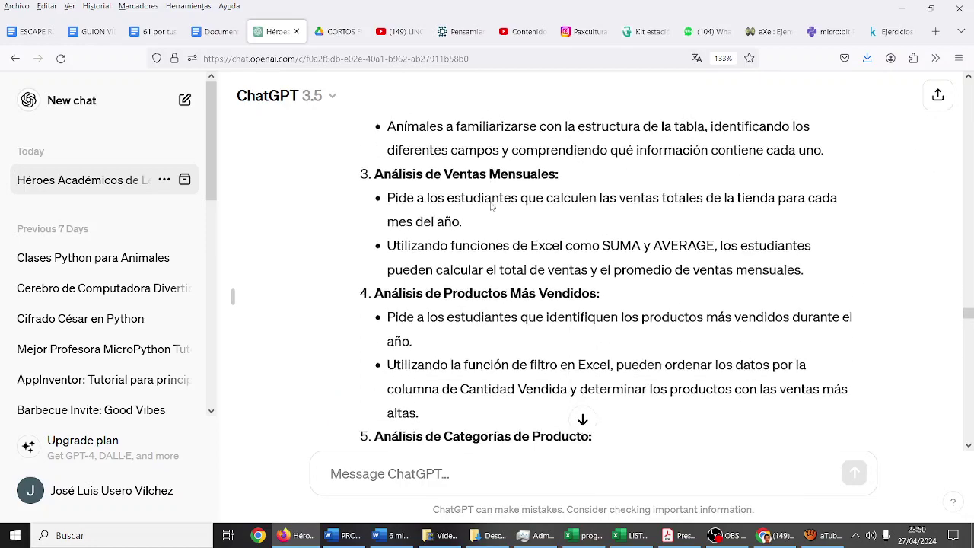
{"action": "scroll", "coordinate": [491, 204], "scroll_direction": "down", "scroll_amount": 1}
{"action": "scroll", "coordinate": [492, 202], "scroll_direction": "down", "scroll_amount": 2}
{"action": "scroll", "coordinate": [491, 202], "scroll_direction": "down", "scroll_amount": 1}
{"action": "scroll", "coordinate": [493, 204], "scroll_direction": "down", "scroll_amount": 2}
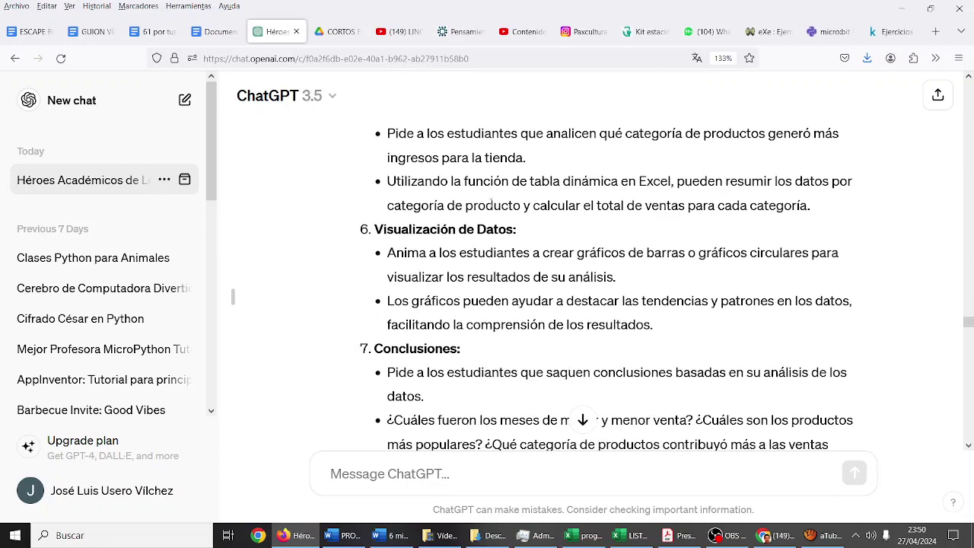
{"action": "scroll", "coordinate": [491, 202], "scroll_direction": "down", "scroll_amount": 3}
{"action": "scroll", "coordinate": [491, 202], "scroll_direction": "down", "scroll_amount": 4}
{"action": "scroll", "coordinate": [491, 201], "scroll_direction": "down", "scroll_amount": 5}
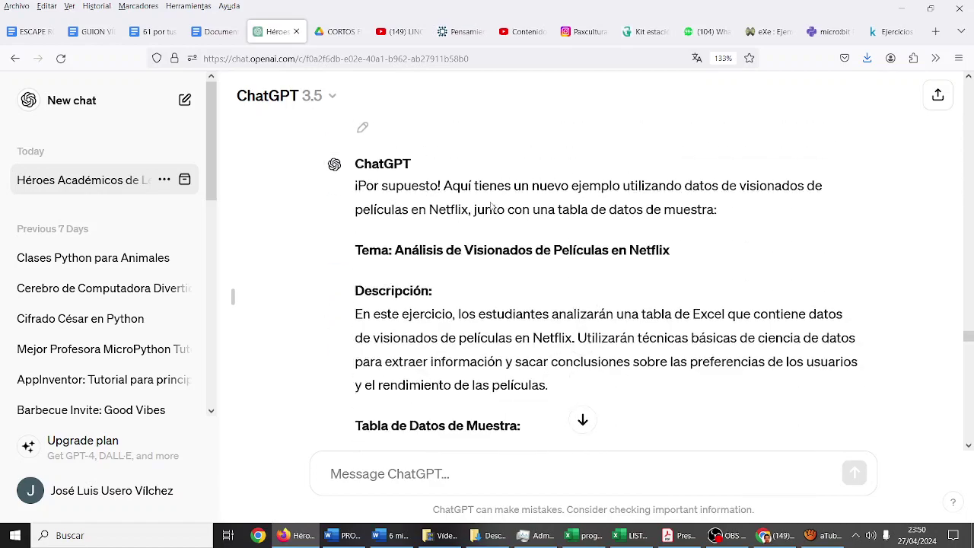
{"action": "scroll", "coordinate": [491, 201], "scroll_direction": "down", "scroll_amount": 3}
{"action": "scroll", "coordinate": [491, 202], "scroll_direction": "down", "scroll_amount": 3}
{"action": "scroll", "coordinate": [491, 203], "scroll_direction": "down", "scroll_amount": 5}
{"action": "scroll", "coordinate": [491, 204], "scroll_direction": "down", "scroll_amount": 3}
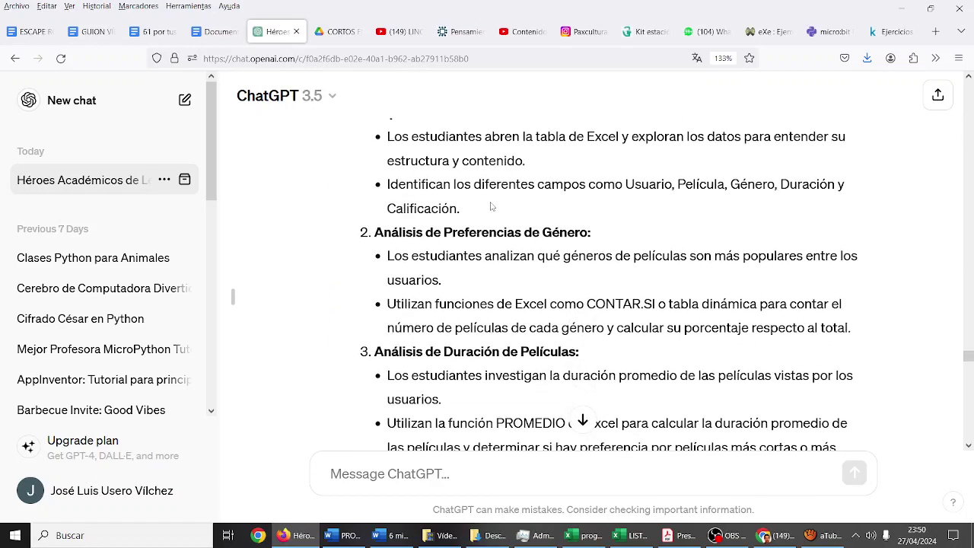
{"action": "scroll", "coordinate": [491, 205], "scroll_direction": "down", "scroll_amount": 3}
{"action": "scroll", "coordinate": [491, 206], "scroll_direction": "down", "scroll_amount": 4}
{"action": "scroll", "coordinate": [490, 205], "scroll_direction": "down", "scroll_amount": 8}
- Scroll past the 1–5 rating table to the end of the three-genre film table
{"action": "scroll", "coordinate": [491, 206], "scroll_direction": "down", "scroll_amount": 6}
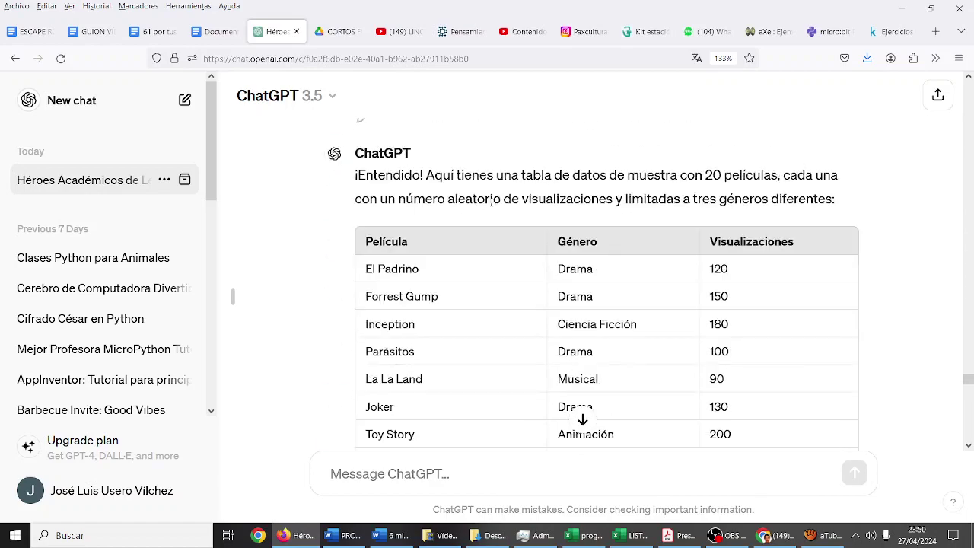
{"action": "scroll", "coordinate": [491, 205], "scroll_direction": "down", "scroll_amount": 5}
{"action": "scroll", "coordinate": [491, 206], "scroll_direction": "down", "scroll_amount": 3}
{"action": "scroll", "coordinate": [491, 206], "scroll_direction": "up", "scroll_amount": 3}
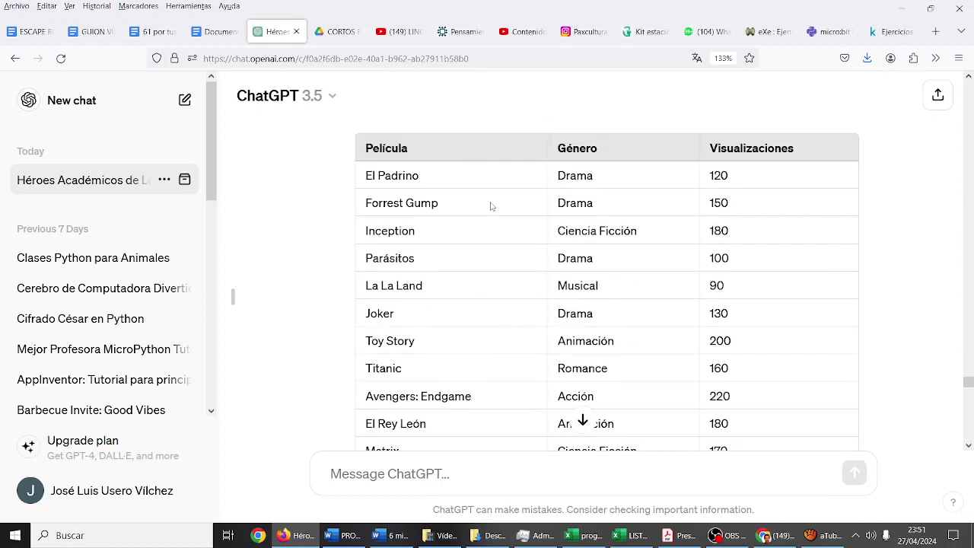
{"action": "scroll", "coordinate": [563, 195], "scroll_direction": "down", "scroll_amount": 2}
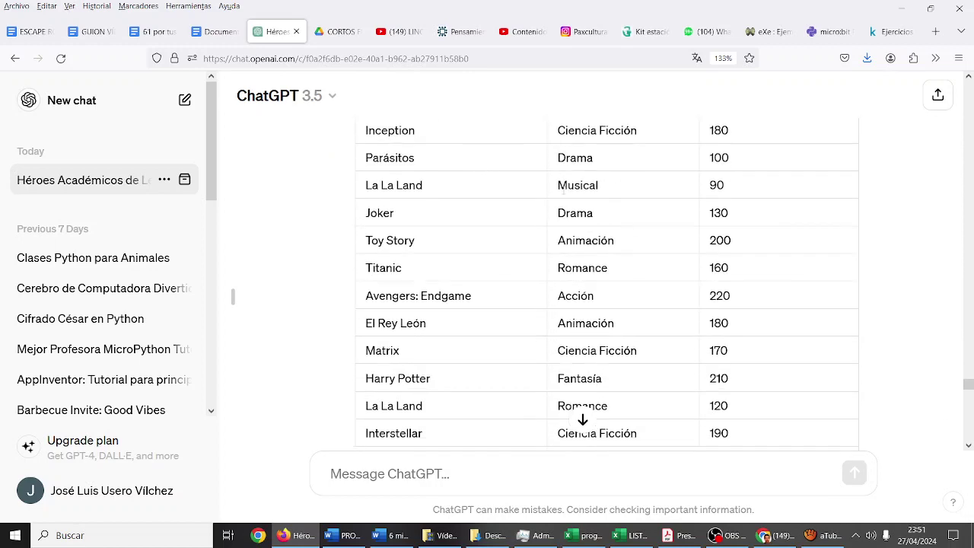
{"action": "scroll", "coordinate": [563, 195], "scroll_direction": "down", "scroll_amount": 4}
{"action": "scroll", "coordinate": [563, 195], "scroll_direction": "down", "scroll_amount": 3}
{"action": "scroll", "coordinate": [563, 194], "scroll_direction": "down", "scroll_amount": 5}
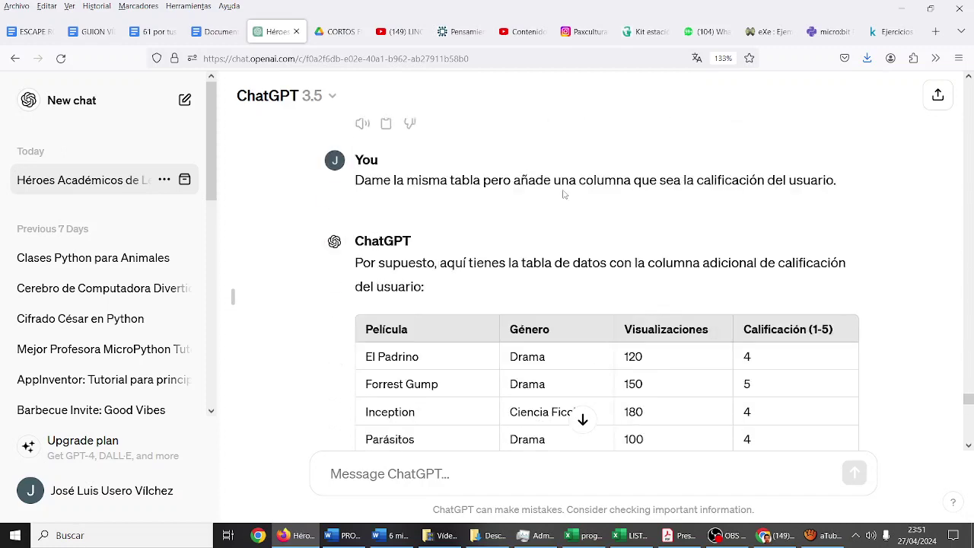
{"action": "scroll", "coordinate": [563, 194], "scroll_direction": "up", "scroll_amount": 2}
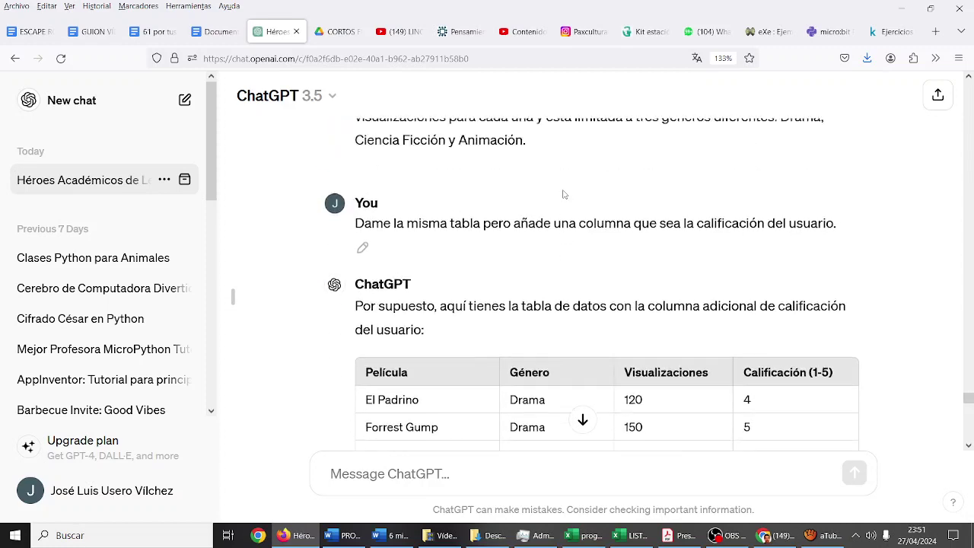
{"action": "scroll", "coordinate": [563, 195], "scroll_direction": "up", "scroll_amount": 3}
{"action": "scroll", "coordinate": [563, 195], "scroll_direction": "down", "scroll_amount": 3}
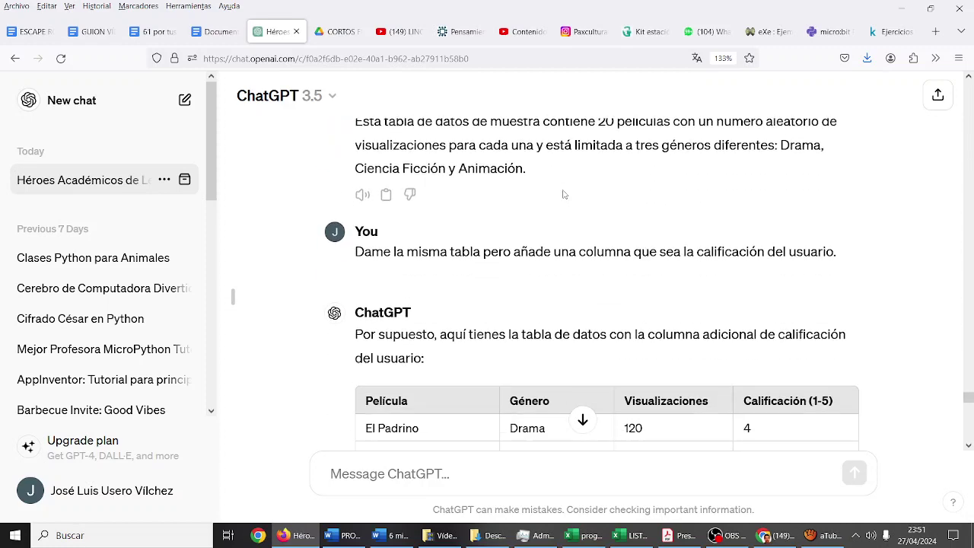
{"action": "scroll", "coordinate": [563, 194], "scroll_direction": "down", "scroll_amount": 3}
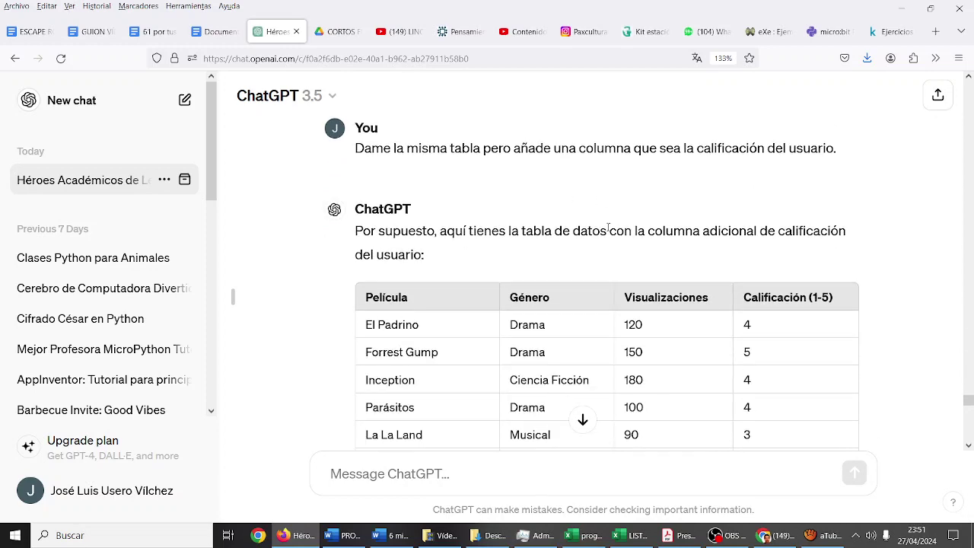
{"action": "scroll", "coordinate": [609, 229], "scroll_direction": "down", "scroll_amount": 3}
{"action": "scroll", "coordinate": [609, 229], "scroll_direction": "down", "scroll_amount": 6}
{"action": "scroll", "coordinate": [608, 232], "scroll_direction": "down", "scroll_amount": 10}
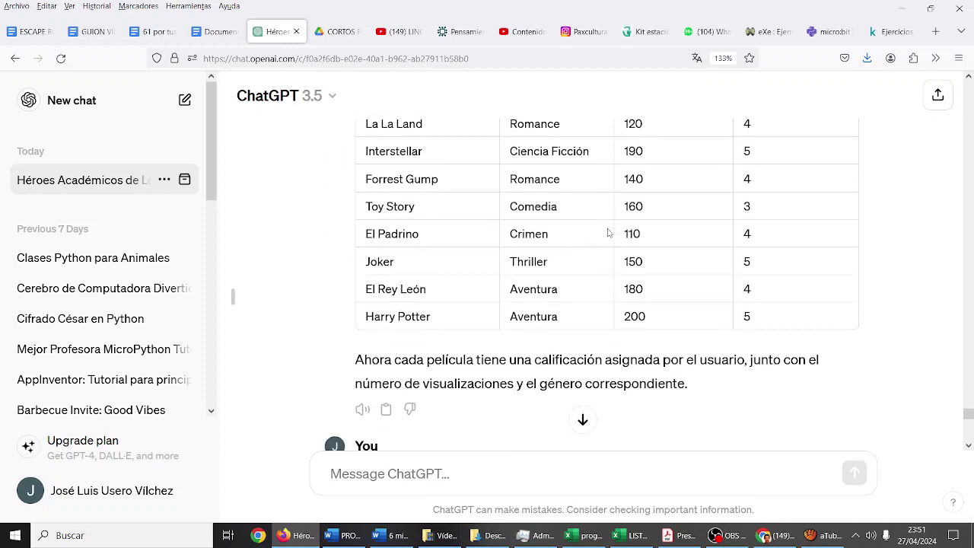
{"action": "scroll", "coordinate": [609, 233], "scroll_direction": "down", "scroll_amount": 6}
{"action": "scroll", "coordinate": [609, 233], "scroll_direction": "up", "scroll_amount": 3}
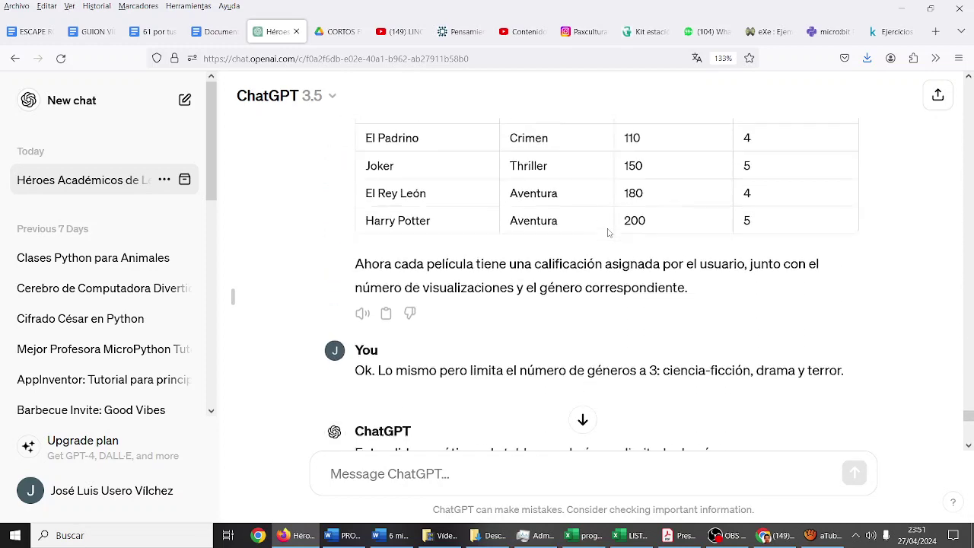
{"action": "scroll", "coordinate": [608, 233], "scroll_direction": "down", "scroll_amount": 3}
{"action": "scroll", "coordinate": [608, 232], "scroll_direction": "down", "scroll_amount": 3}
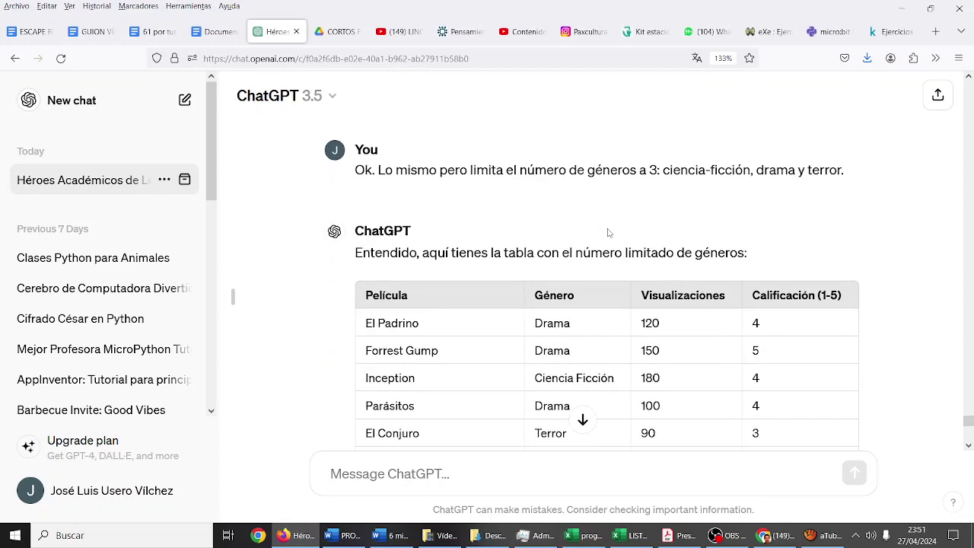
{"action": "scroll", "coordinate": [610, 227], "scroll_direction": "down", "scroll_amount": 5}
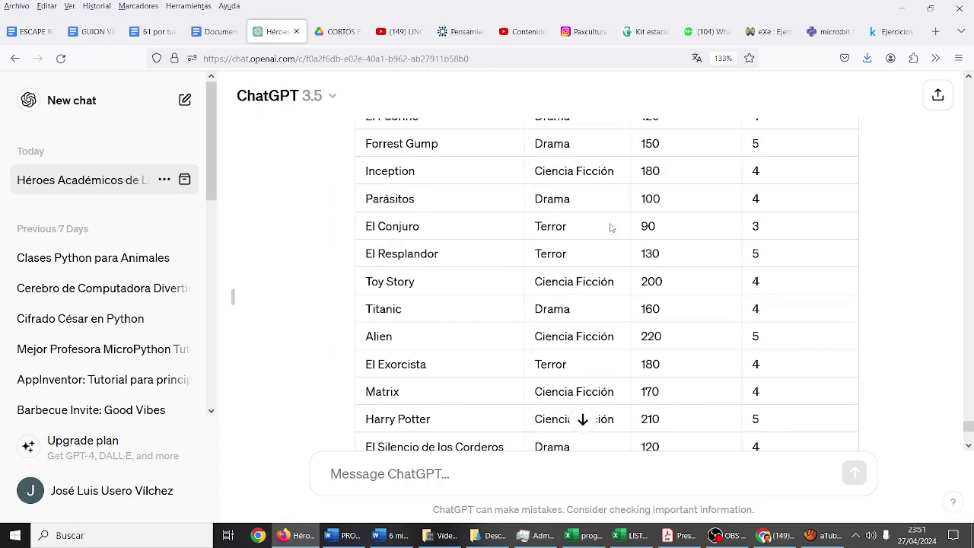
{"action": "scroll", "coordinate": [610, 228], "scroll_direction": "down", "scroll_amount": 6}
{"action": "scroll", "coordinate": [610, 228], "scroll_direction": "down", "scroll_amount": 3}
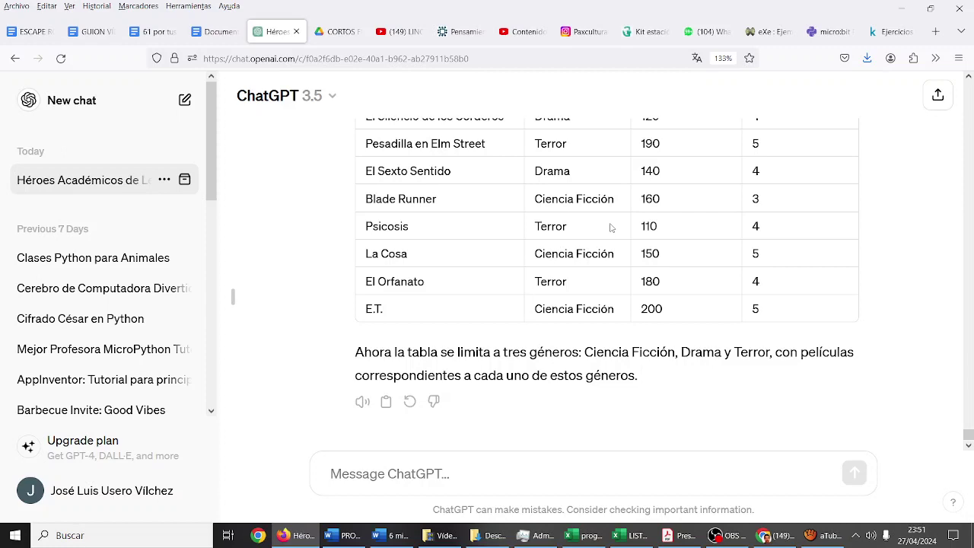
- Launch LibreOffice Calc via a Start search for 'calc', accepting it as default for its formats
{"action": "left_click", "coordinate": [10, 540]}
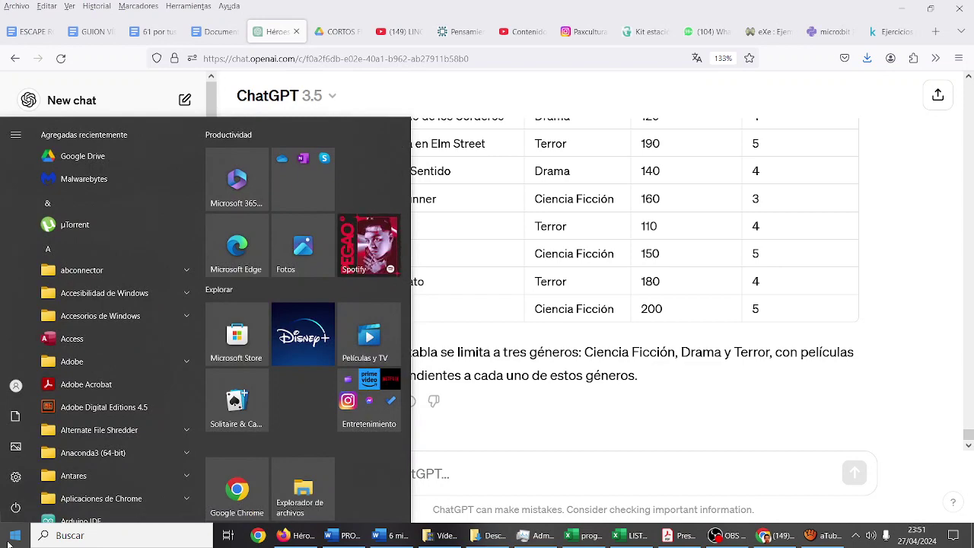
{"action": "left_click", "coordinate": [133, 537]}
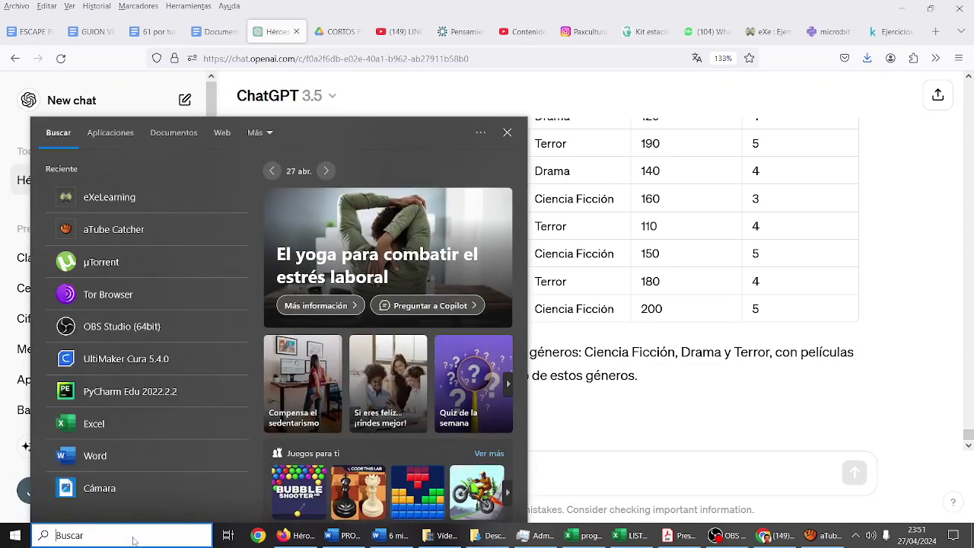
{"action": "type", "text": "calc"}
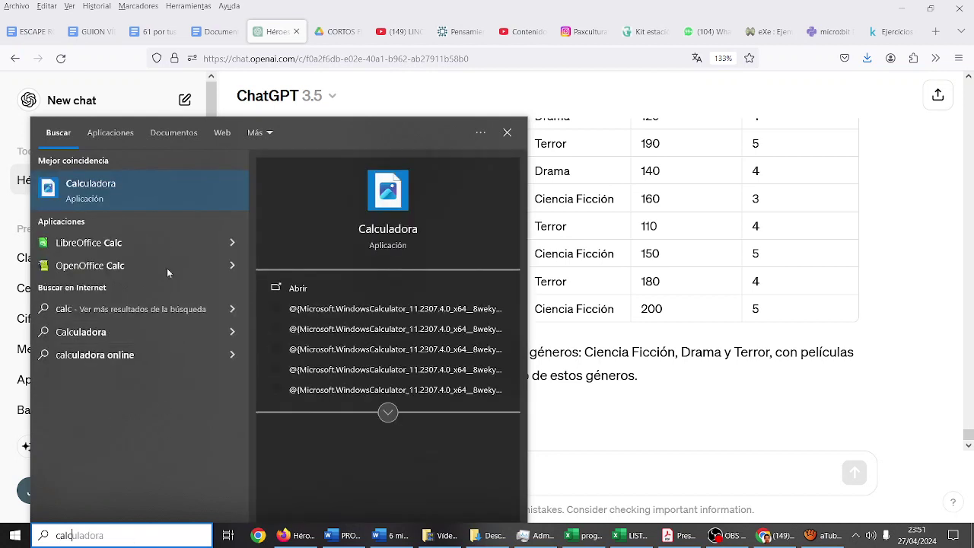
{"action": "left_click", "coordinate": [160, 241]}
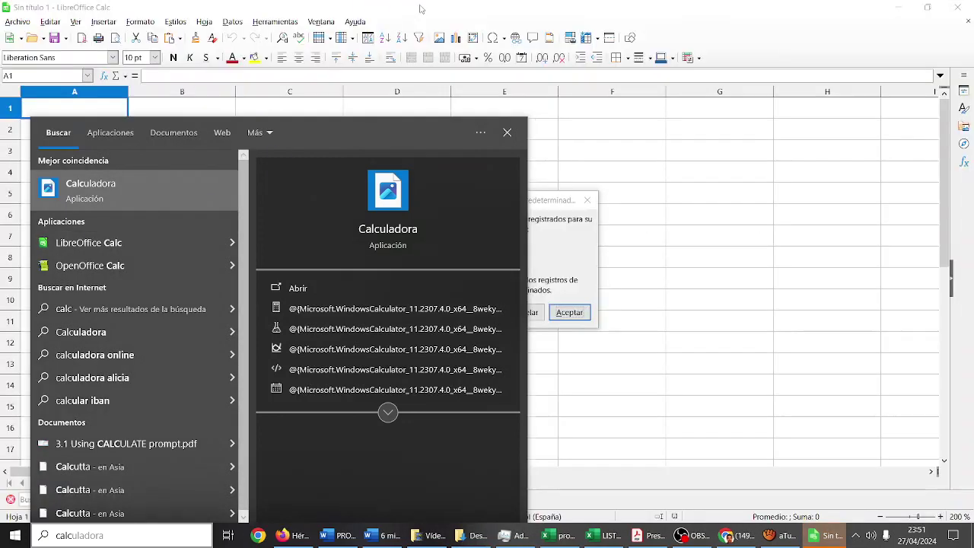
{"action": "left_click", "coordinate": [543, 228]}
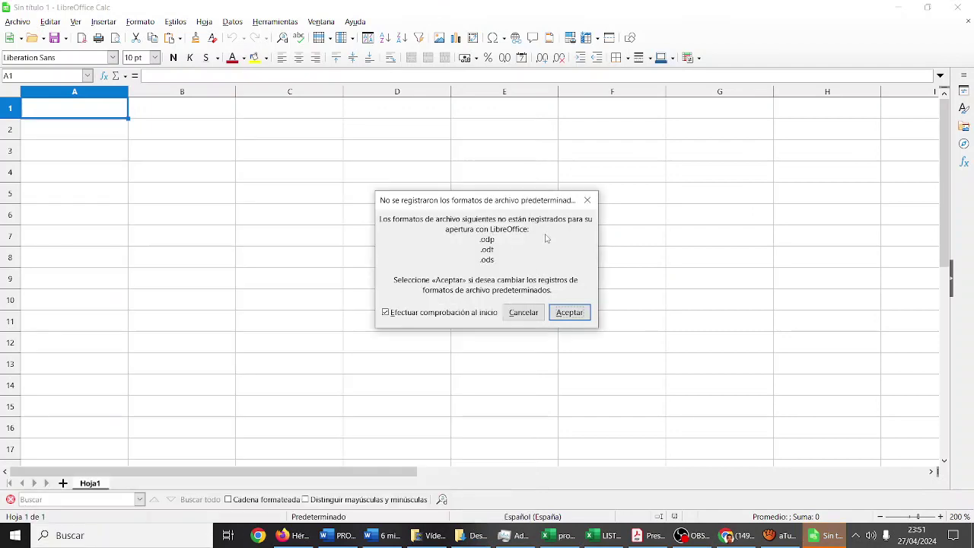
{"action": "left_click", "coordinate": [568, 315]}
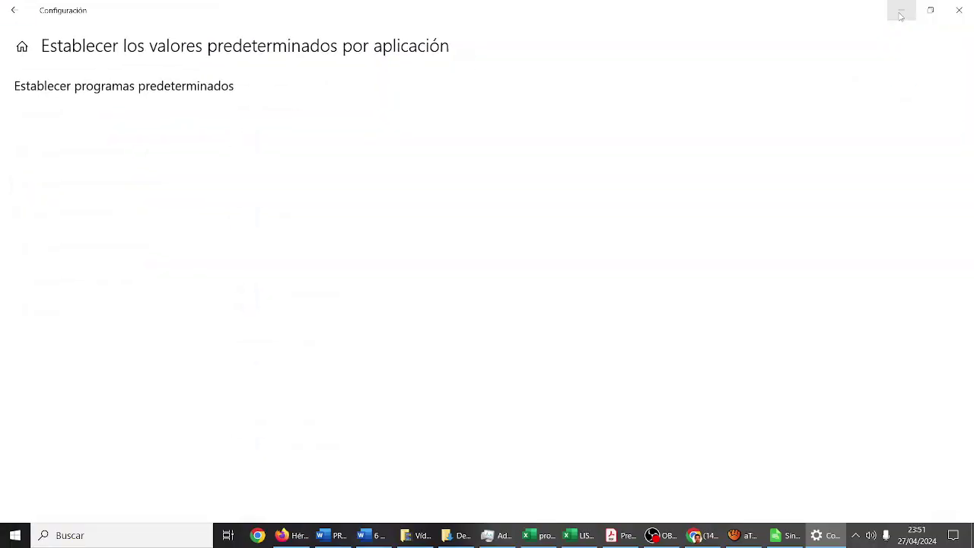
{"action": "left_click", "coordinate": [900, 14]}
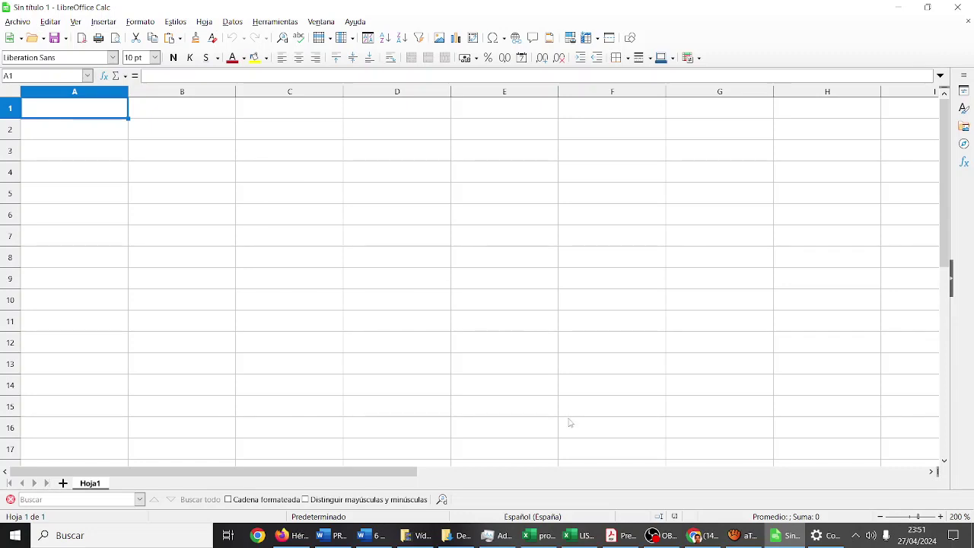
- Select and copy the ChatGPT film table from its header down to E.T
{"action": "left_click", "coordinate": [296, 534]}
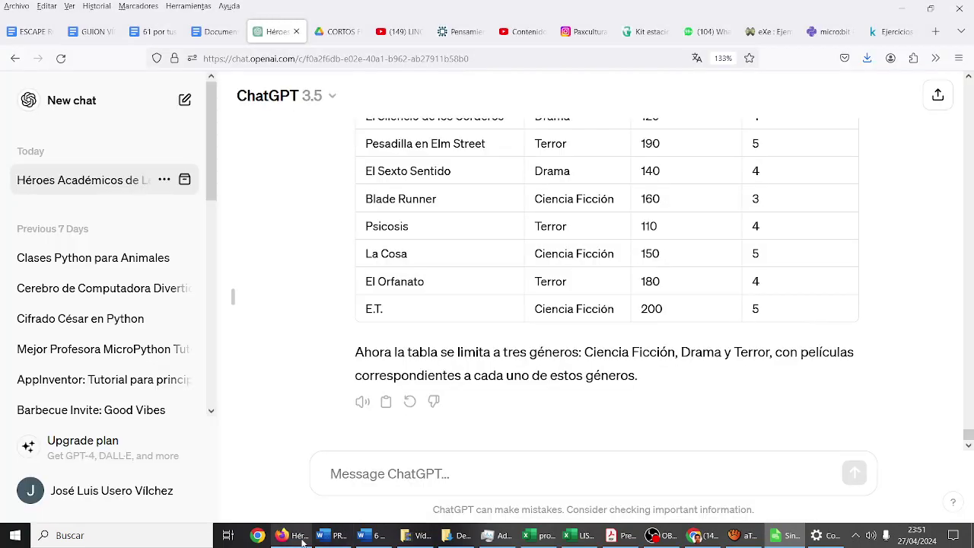
{"action": "scroll", "coordinate": [459, 334], "scroll_direction": "up", "scroll_amount": 5}
{"action": "scroll", "coordinate": [458, 334], "scroll_direction": "up", "scroll_amount": 4}
{"action": "scroll", "coordinate": [459, 331], "scroll_direction": "down", "scroll_amount": 1}
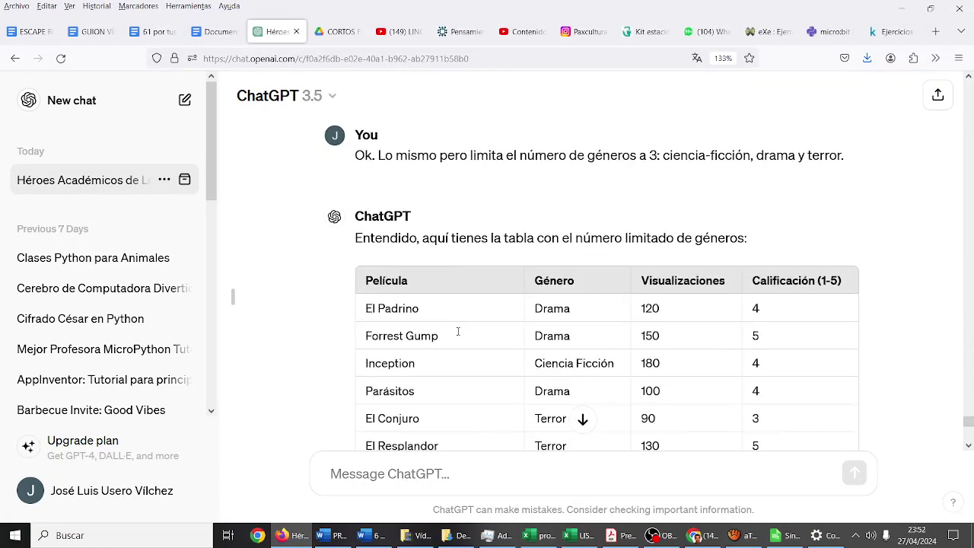
{"action": "left_click_drag", "start_coordinate": [358, 279], "coordinate": [747, 469]}
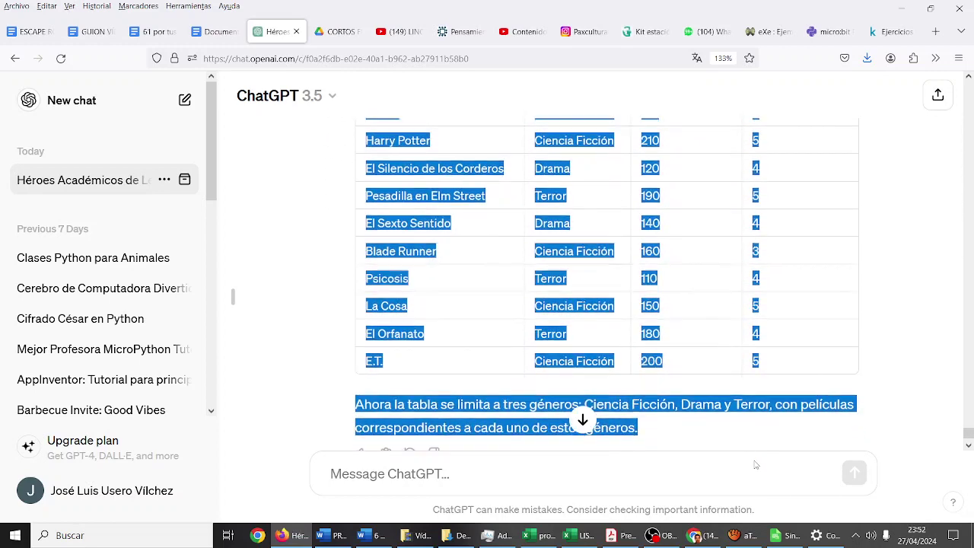
{"action": "left_click_drag", "start_coordinate": [747, 468], "coordinate": [763, 321]}
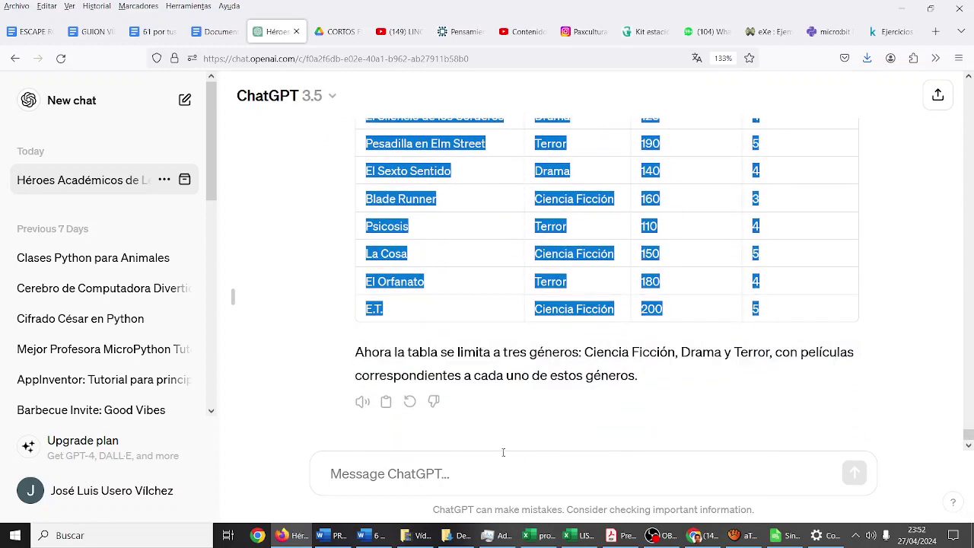
{"action": "left_click", "coordinate": [787, 534]}
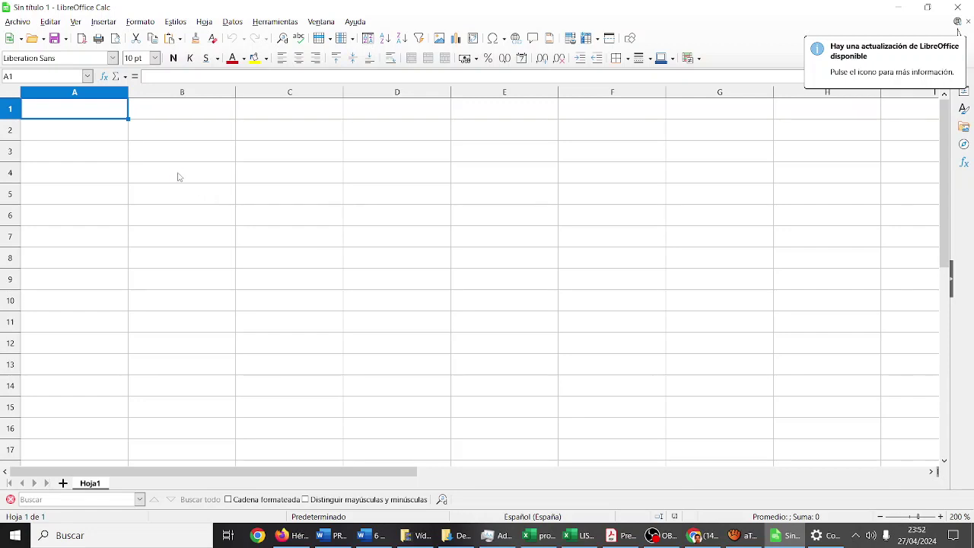
- Paste the film table at A1 and widen columns C and D to fit their headers
{"action": "key", "text": "ctrl+v"}
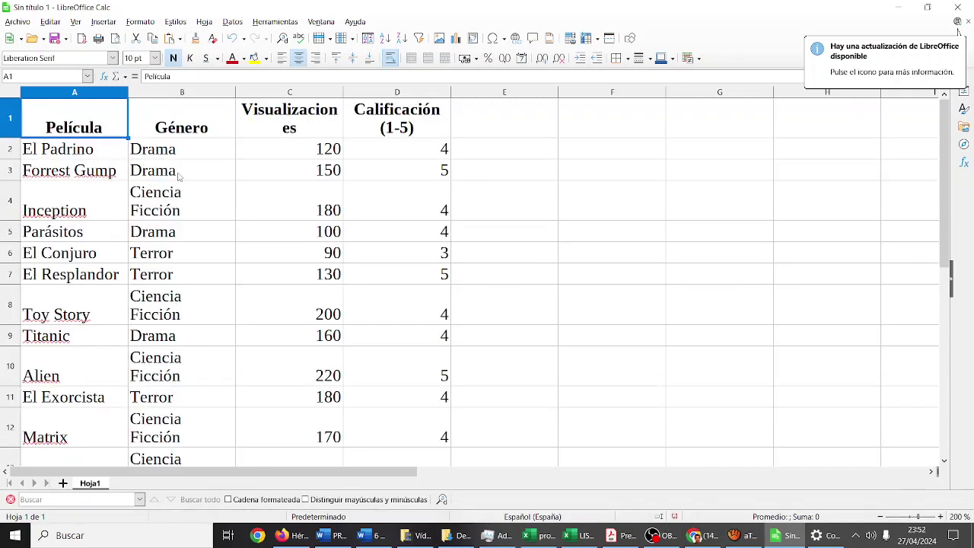
{"action": "double_click", "coordinate": [344, 95]}
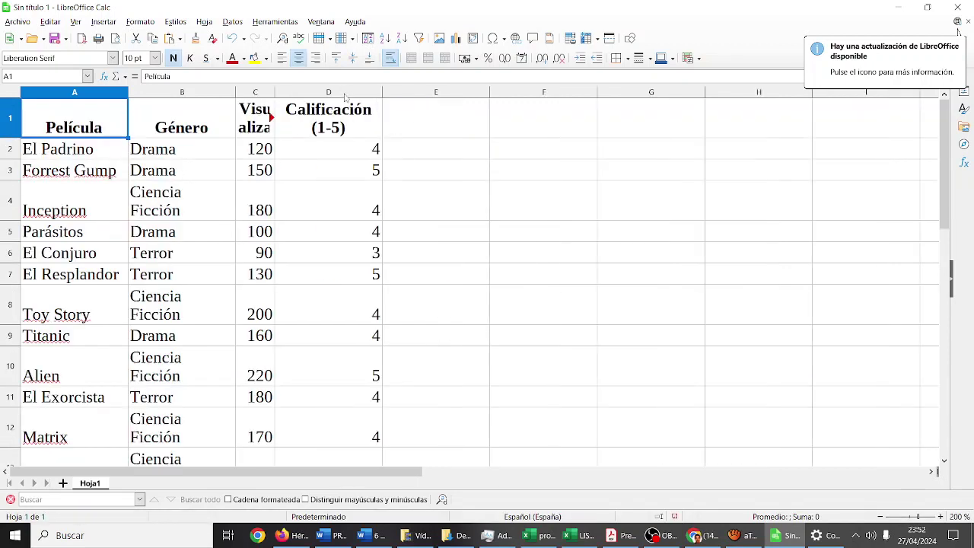
{"action": "left_click_drag", "start_coordinate": [276, 95], "coordinate": [385, 95]}
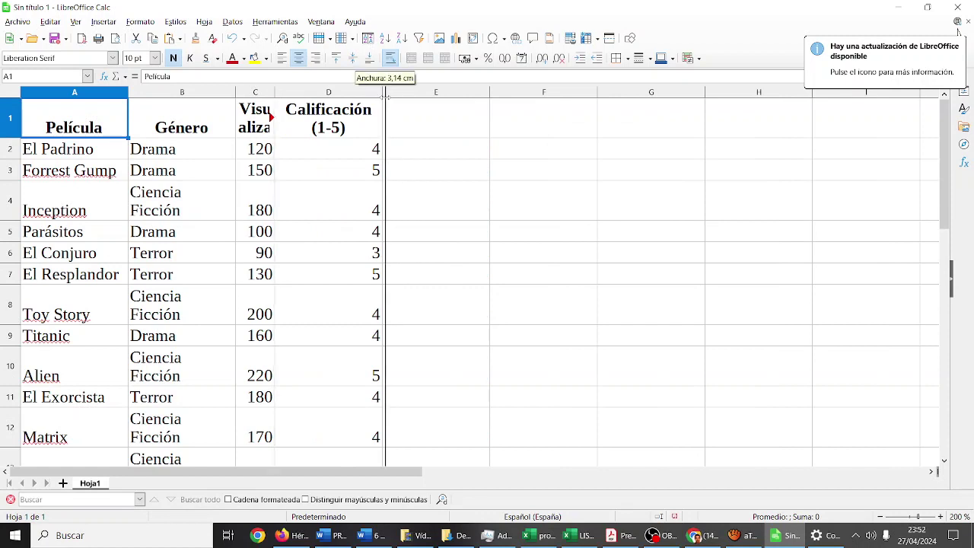
{"action": "left_click_drag", "start_coordinate": [492, 95], "coordinate": [545, 96]}
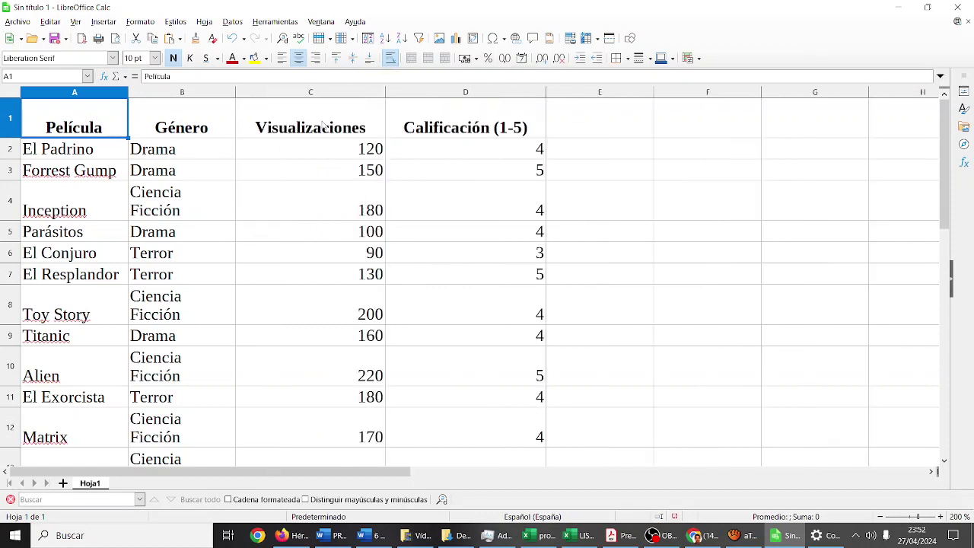
- Shorten the D1 header to 'Calificación' by removing '(1-5)'
{"action": "double_click", "coordinate": [446, 124]}
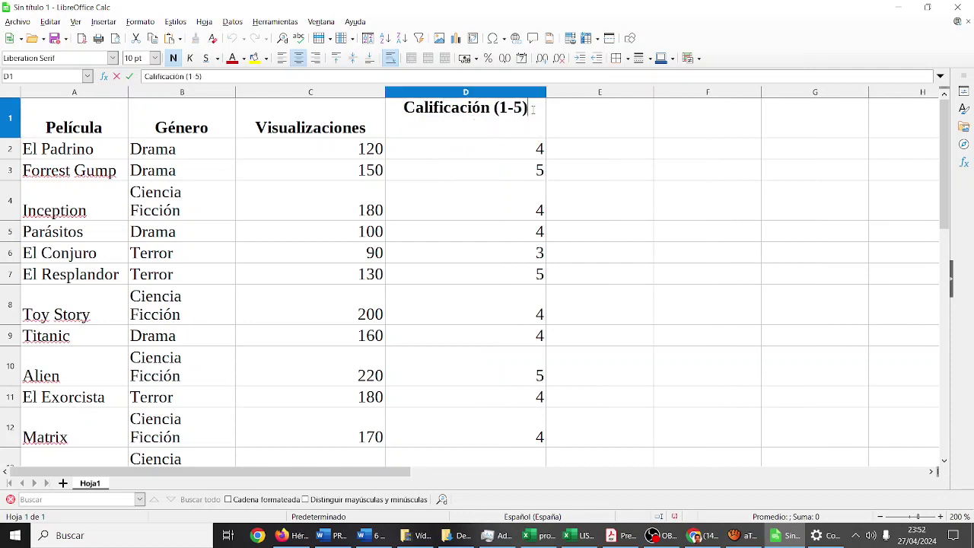
{"action": "key", "text": "BackSpace"}
{"action": "key", "text": "BackSpace"}
{"action": "key", "text": "BackSpace"}
{"action": "key", "text": "BackSpace"}
{"action": "key", "text": "BackSpace"}
{"action": "key", "text": "BackSpace"}
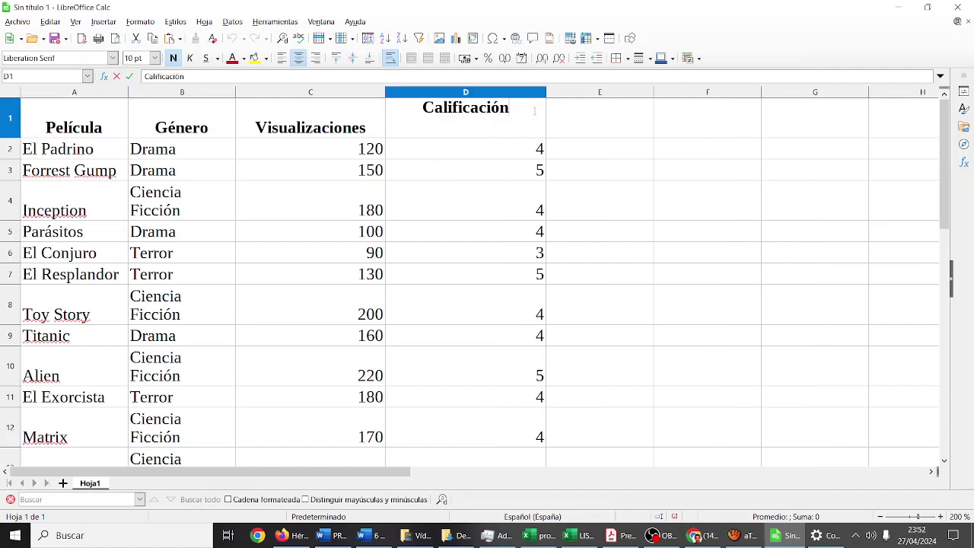
{"action": "left_click", "coordinate": [209, 208]}
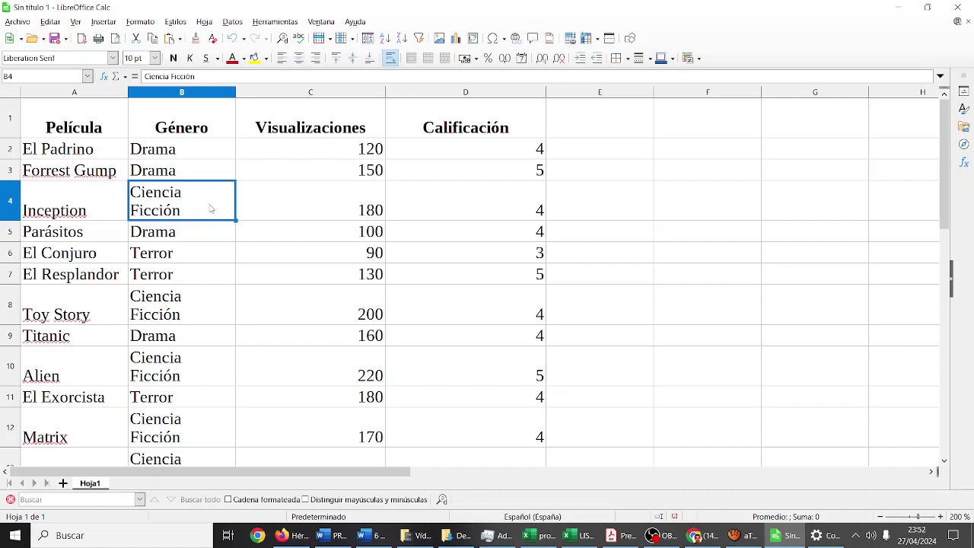
{"action": "scroll", "coordinate": [211, 209], "scroll_direction": "down", "scroll_amount": 1}
{"action": "scroll", "coordinate": [210, 209], "scroll_direction": "up", "scroll_amount": 1}
- Widen columns A and B and set the data rows to optimal single-line height
{"action": "left_click_drag", "start_coordinate": [129, 92], "coordinate": [246, 92]}
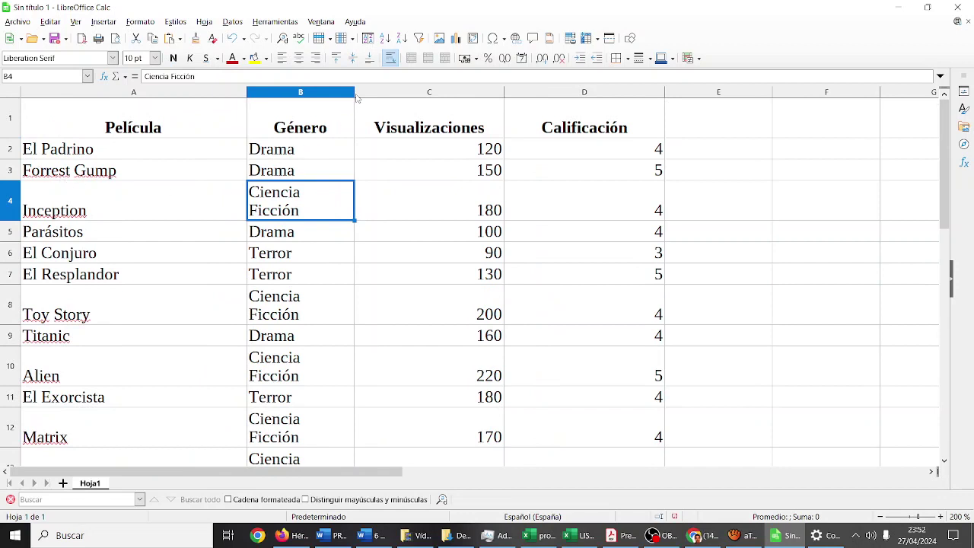
{"action": "left_click_drag", "start_coordinate": [353, 92], "coordinate": [409, 92]}
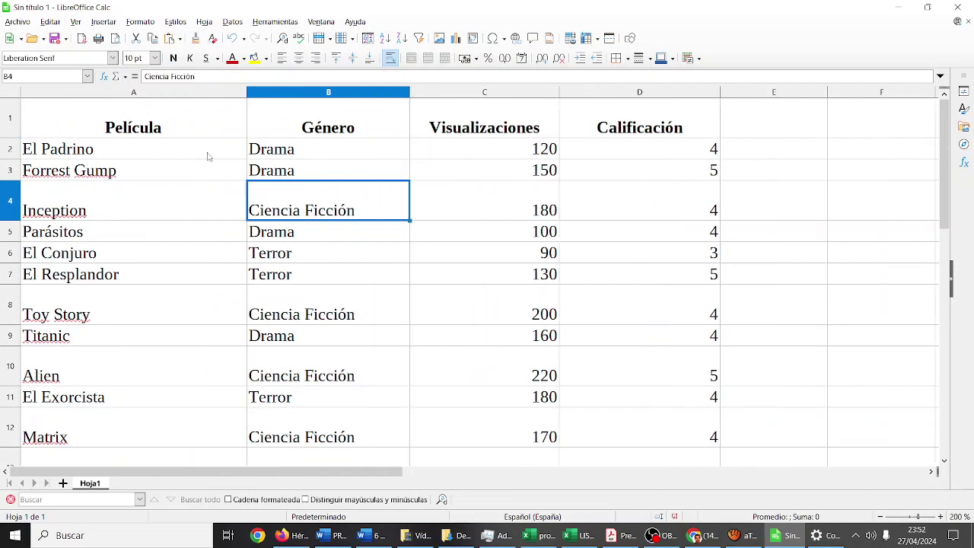
{"action": "mouse_move", "coordinate": [5, 156]}
{"action": "left_mouse_down"}
{"action": "mouse_move", "coordinate": [44, 485]}
{"action": "mouse_move", "coordinate": [8, 156]}
{"action": "left_mouse_up"}
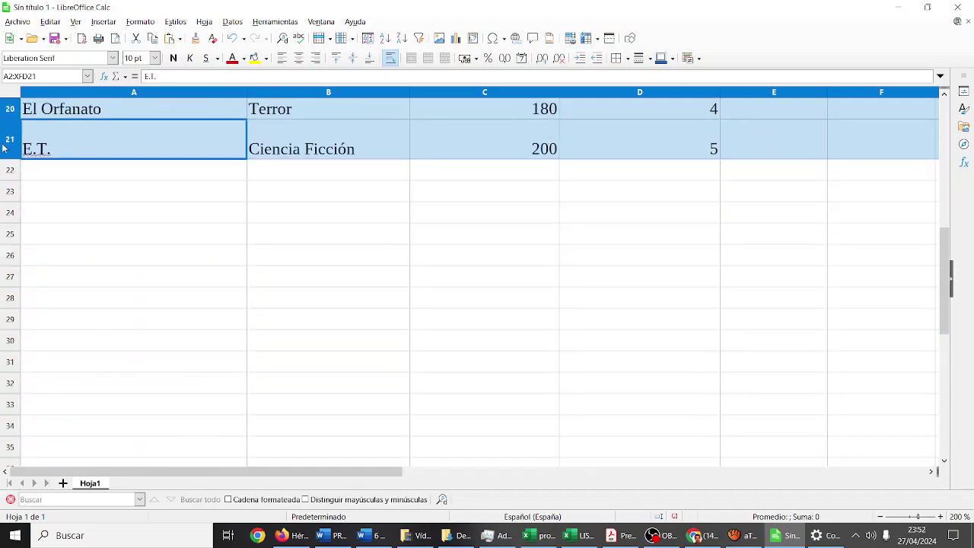
{"action": "double_click", "coordinate": [8, 157]}
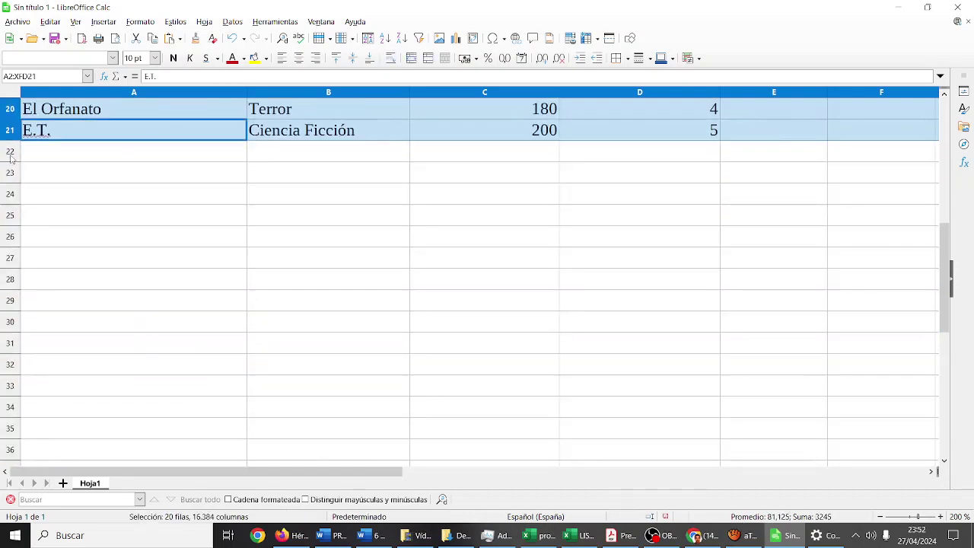
{"action": "scroll", "coordinate": [104, 174], "scroll_direction": "up", "scroll_amount": 3}
{"action": "scroll", "coordinate": [105, 175], "scroll_direction": "up", "scroll_amount": 4}
- Save the workbook as peliculas.ods in C:\2324\clases\cienciadedatos
{"action": "left_click", "coordinate": [186, 178]}
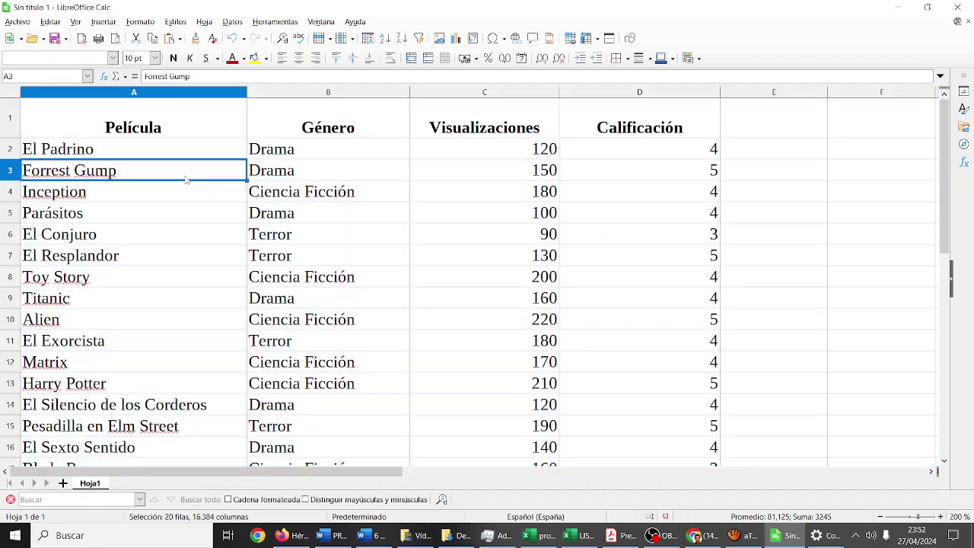
{"action": "left_click", "coordinate": [54, 39]}
{"action": "scroll", "coordinate": [212, 144], "scroll_direction": "down", "scroll_amount": 3}
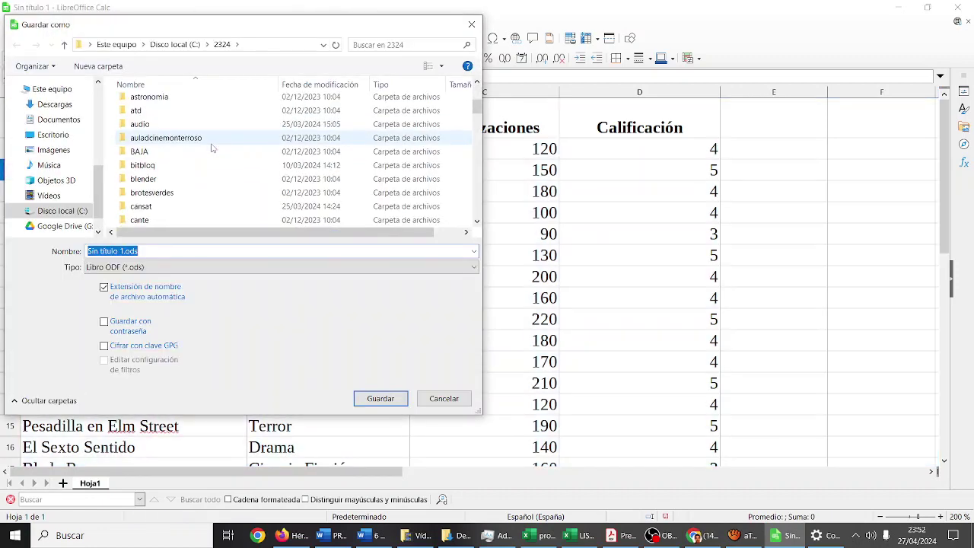
{"action": "scroll", "coordinate": [211, 148], "scroll_direction": "down", "scroll_amount": 4}
{"action": "scroll", "coordinate": [212, 150], "scroll_direction": "up", "scroll_amount": 1}
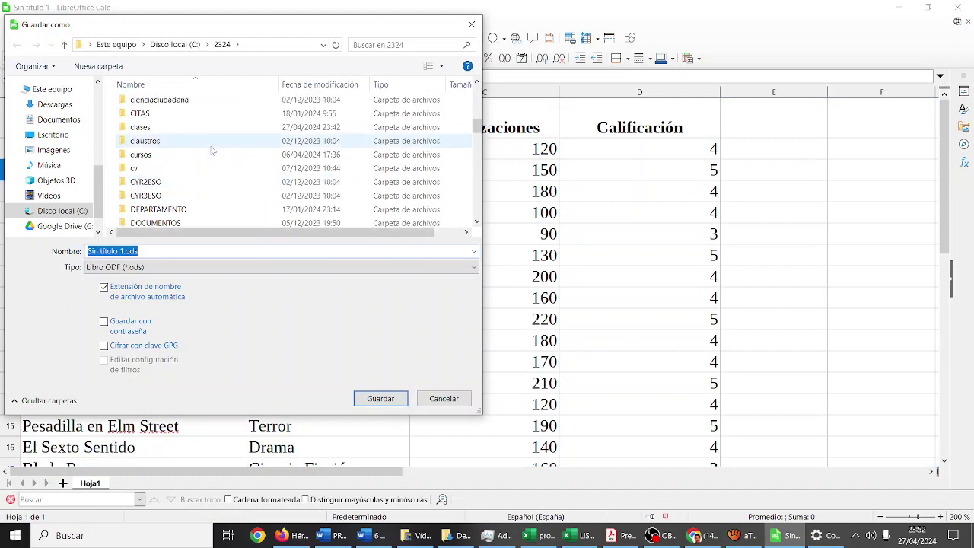
{"action": "double_click", "coordinate": [174, 126]}
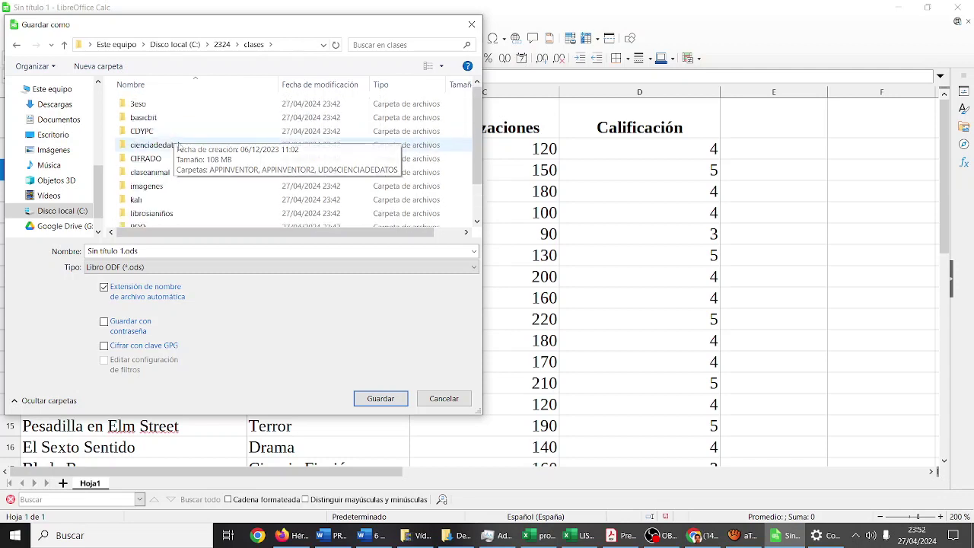
{"action": "double_click", "coordinate": [163, 144]}
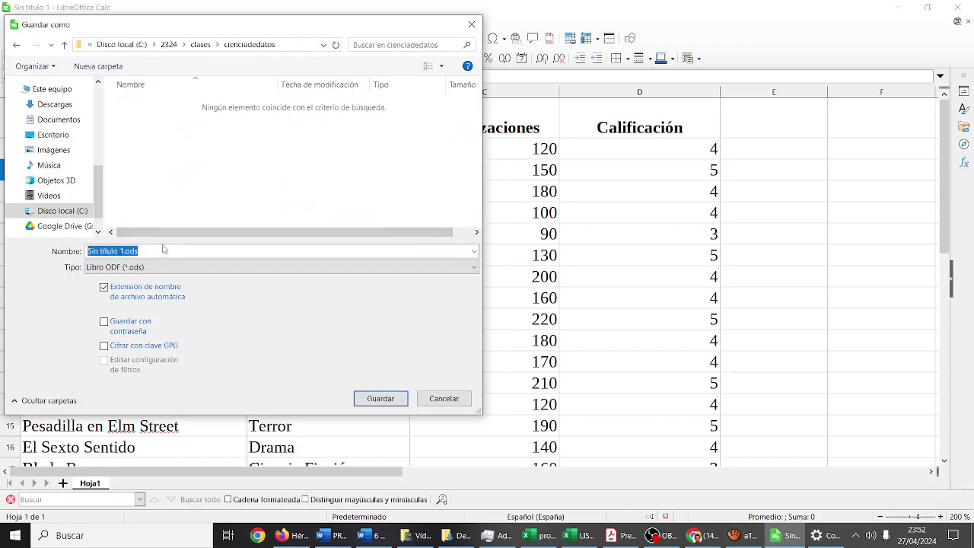
{"action": "type", "text": "pel"}
{"action": "type", "text": "las"}
{"action": "key", "text": "Return"}
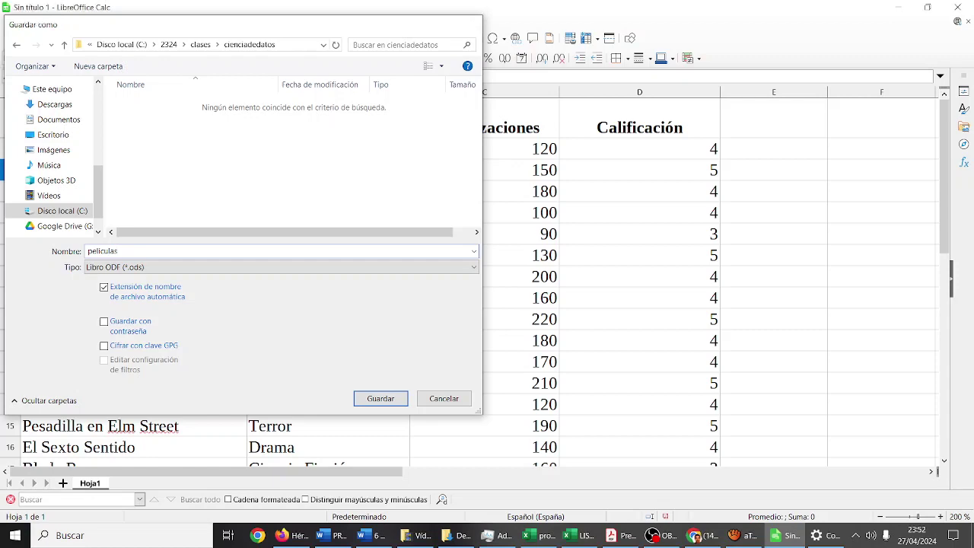
- Accept the save reminder in eXeLearning so the project is saved as cienciadedatos01.elp
{"action": "left_click", "coordinate": [293, 536]}
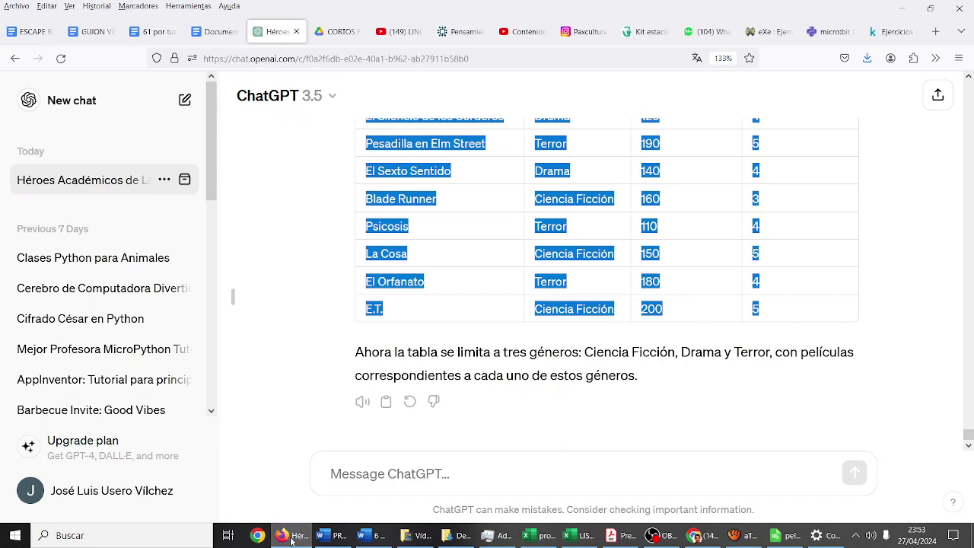
{"action": "left_click", "coordinate": [295, 536]}
{"action": "left_click", "coordinate": [295, 535]}
{"action": "left_click", "coordinate": [766, 31]}
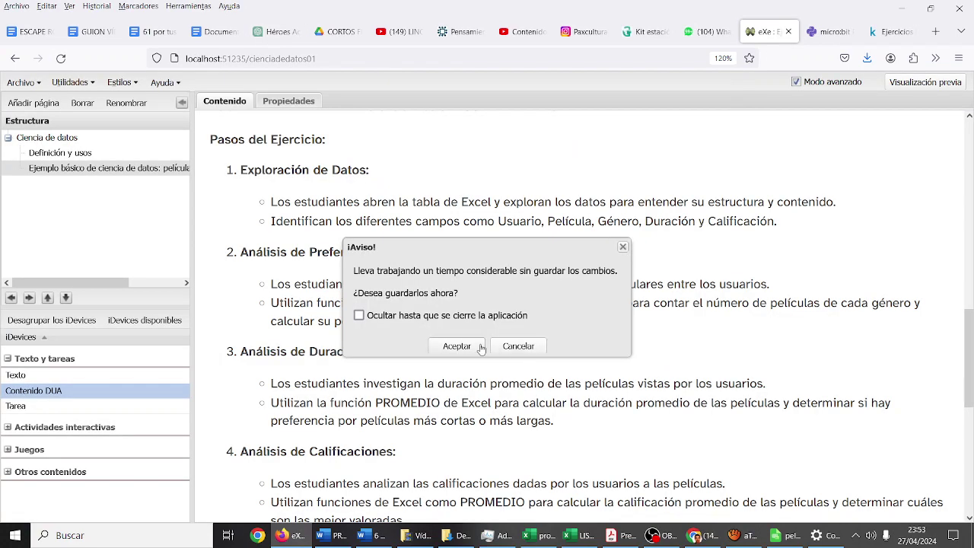
{"action": "left_click", "coordinate": [456, 346]}
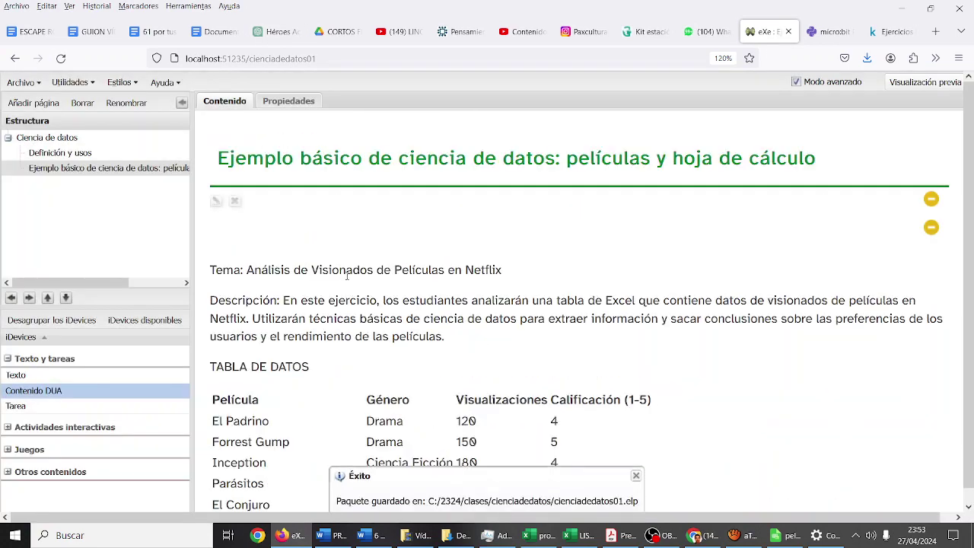
- Scroll down the eXeLearning page, then return to peliculas.ods in Calc
{"action": "scroll", "coordinate": [347, 280], "scroll_direction": "down", "scroll_amount": 2}
{"action": "scroll", "coordinate": [347, 280], "scroll_direction": "down", "scroll_amount": 2}
{"action": "scroll", "coordinate": [347, 280], "scroll_direction": "down", "scroll_amount": 1}
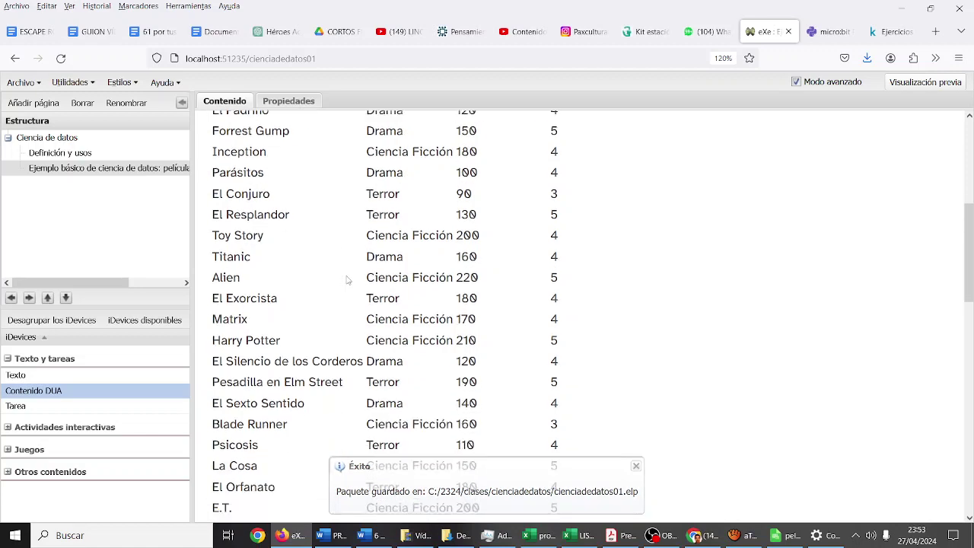
{"action": "scroll", "coordinate": [347, 277], "scroll_direction": "down", "scroll_amount": 3}
{"action": "scroll", "coordinate": [347, 276], "scroll_direction": "down", "scroll_amount": 2}
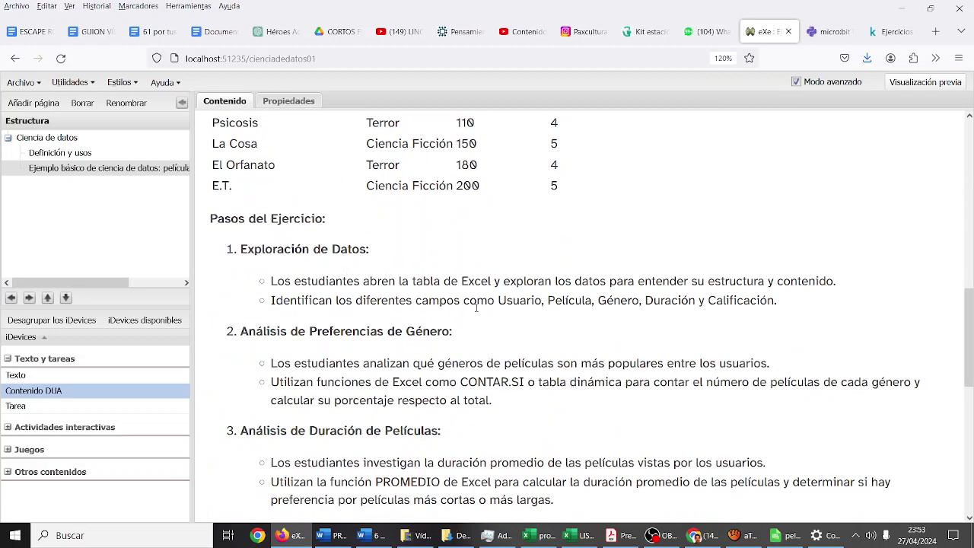
{"action": "left_click", "coordinate": [785, 534]}
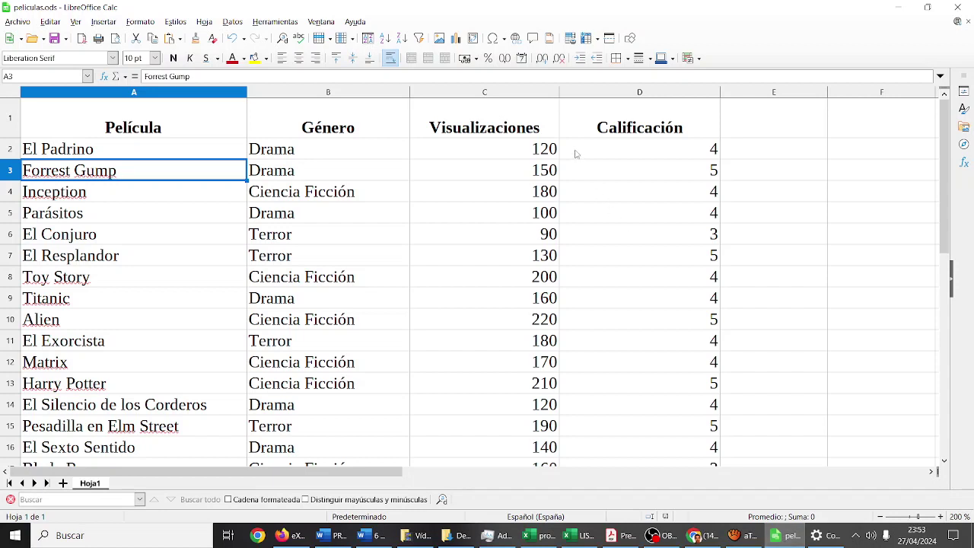
- Narrow column C to about 2,10 cm so the Visualizaciones header wraps onto two lines
{"action": "left_click_drag", "start_coordinate": [560, 92], "coordinate": [510, 92]}
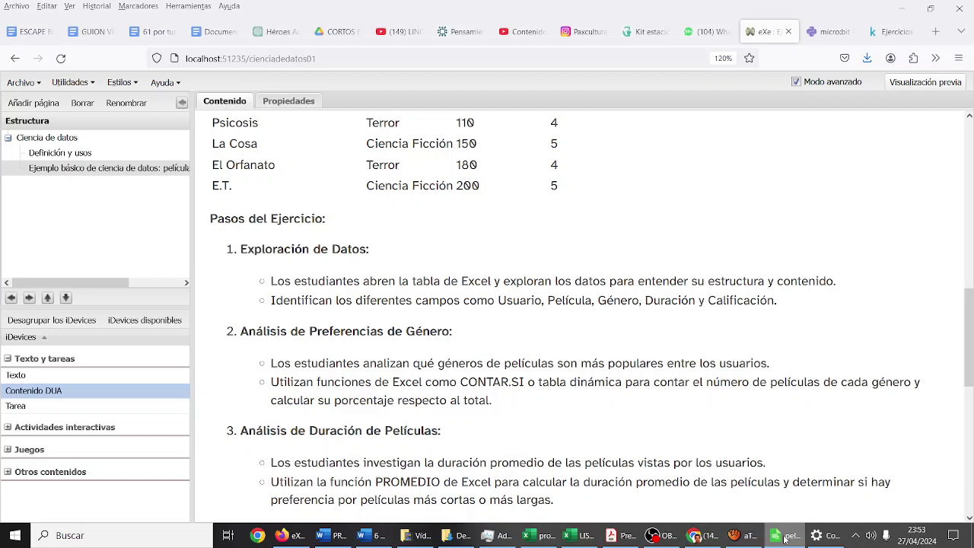
{"action": "left_click", "coordinate": [784, 537]}
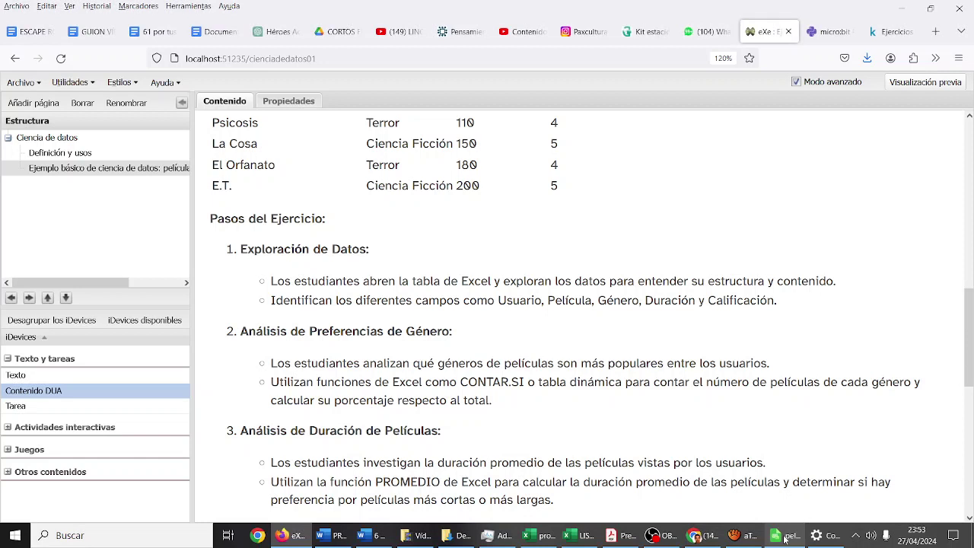
{"action": "left_click", "coordinate": [784, 537]}
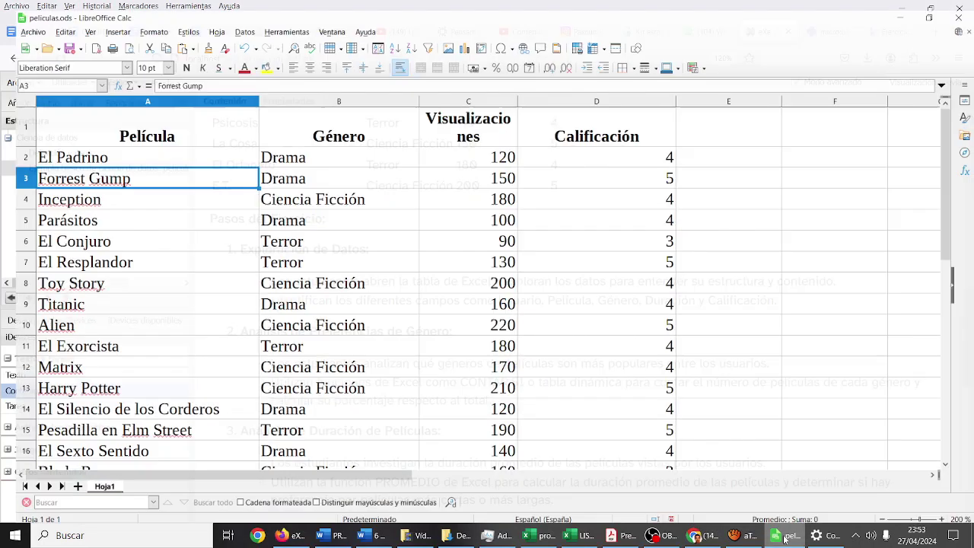
{"action": "scroll", "coordinate": [337, 320], "scroll_direction": "down", "scroll_amount": 1}
{"action": "scroll", "coordinate": [337, 320], "scroll_direction": "down", "scroll_amount": 2}
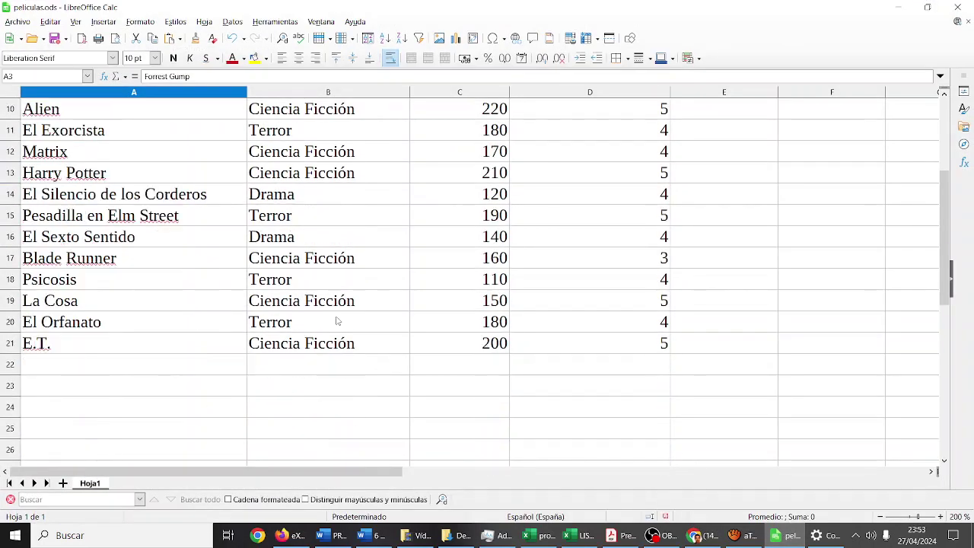
- Rename the Hoja1 sheet to Películas
{"action": "right_click", "coordinate": [85, 486]}
{"action": "left_click", "coordinate": [125, 385]}
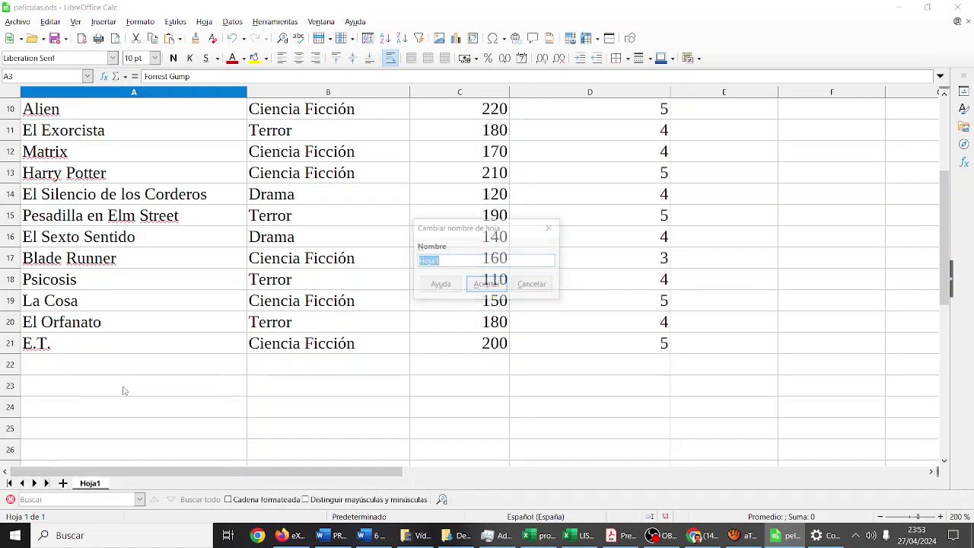
{"action": "type", "text": "Pe"}
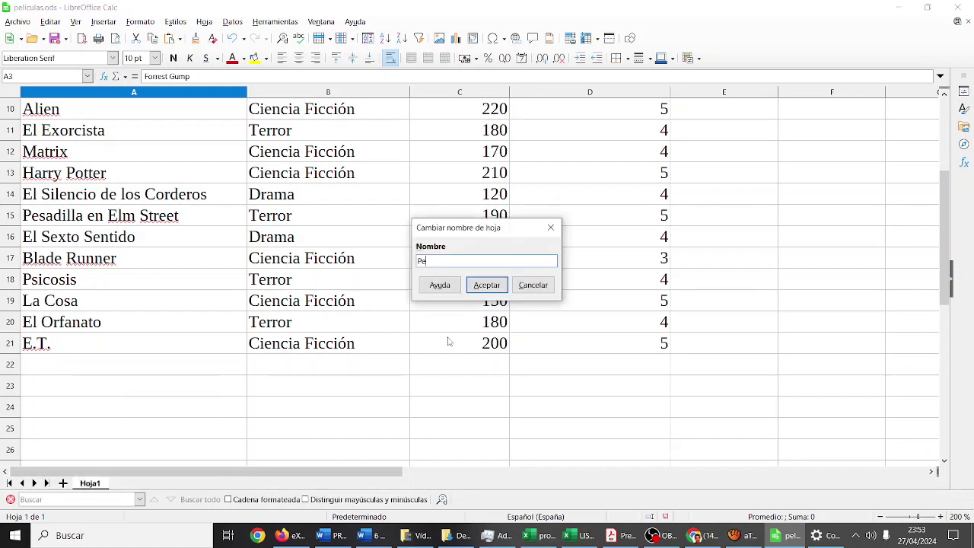
{"action": "type", "text": "as"}
{"action": "key", "text": "Return"}
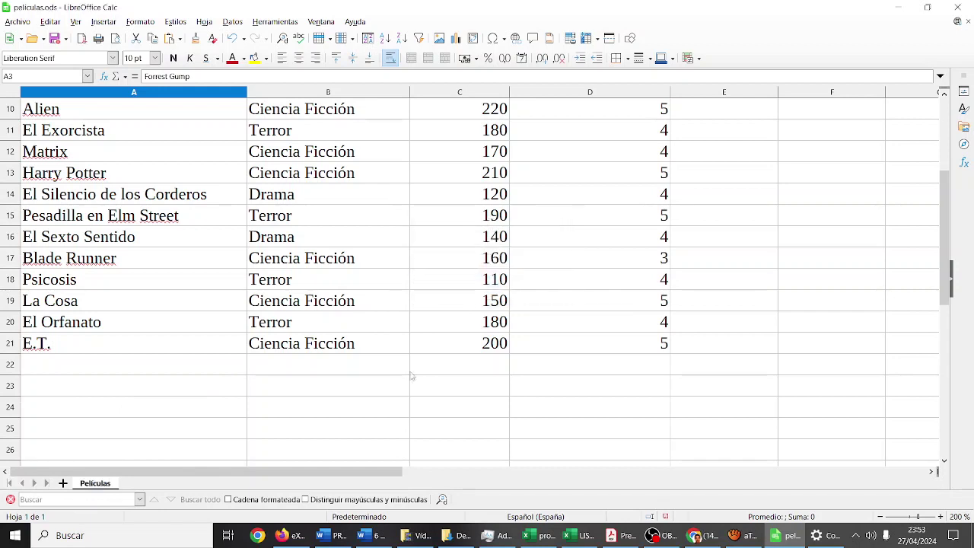
- Enter Género, Ciencia Ficción, Terror and Drama down cells B24:B27
{"action": "left_click", "coordinate": [363, 405]}
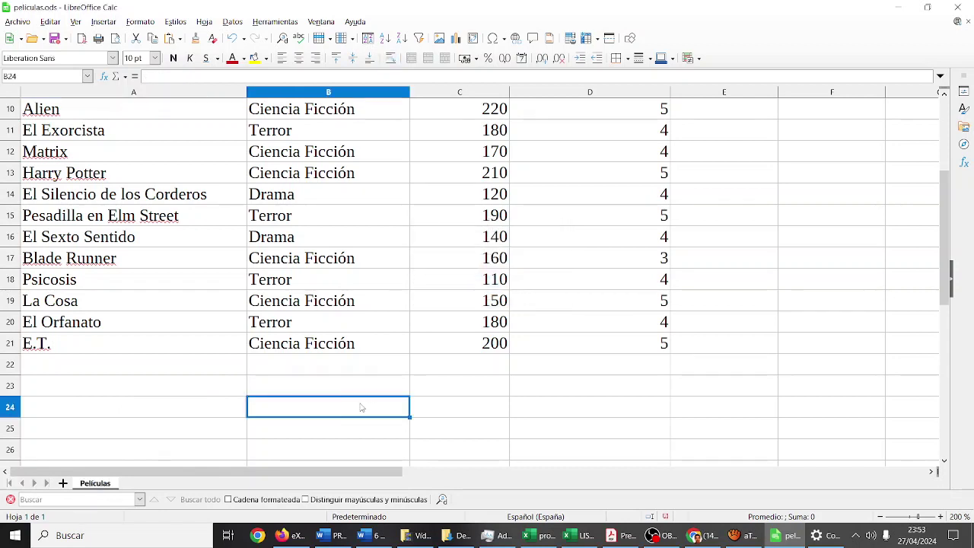
{"action": "type", "text": "Género"}
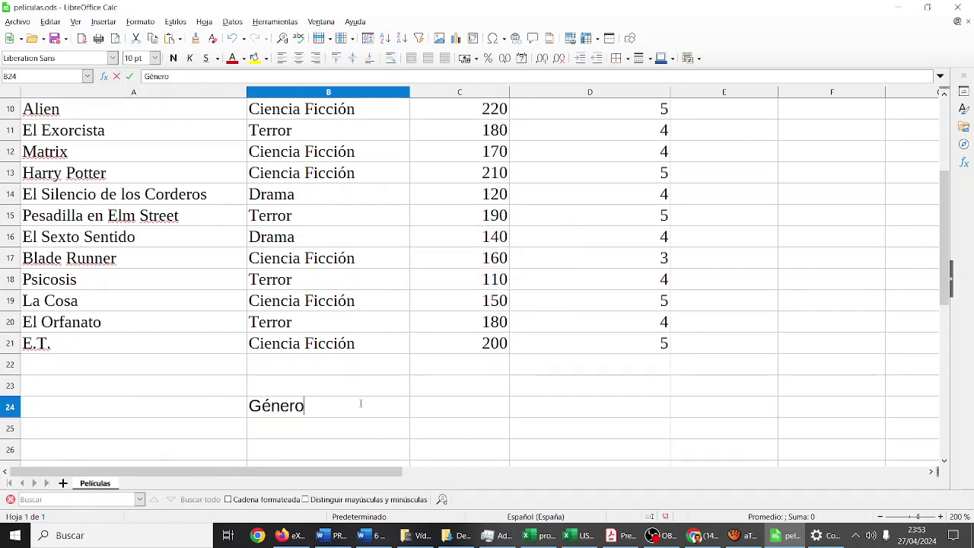
{"action": "key", "text": "Return"}
{"action": "type", "text": "Cien"}
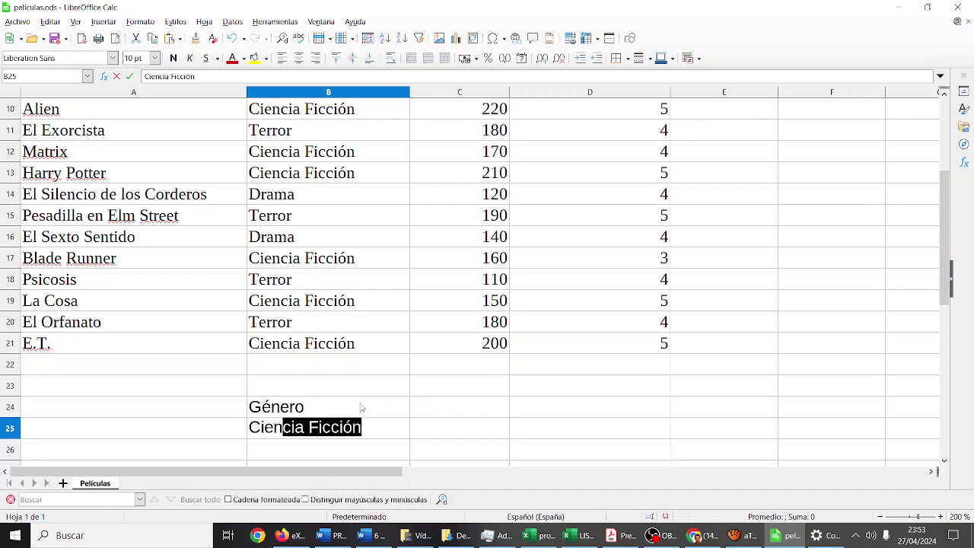
{"action": "key", "text": "Return"}
{"action": "type", "text": "Terror"}
{"action": "key", "text": "Return"}
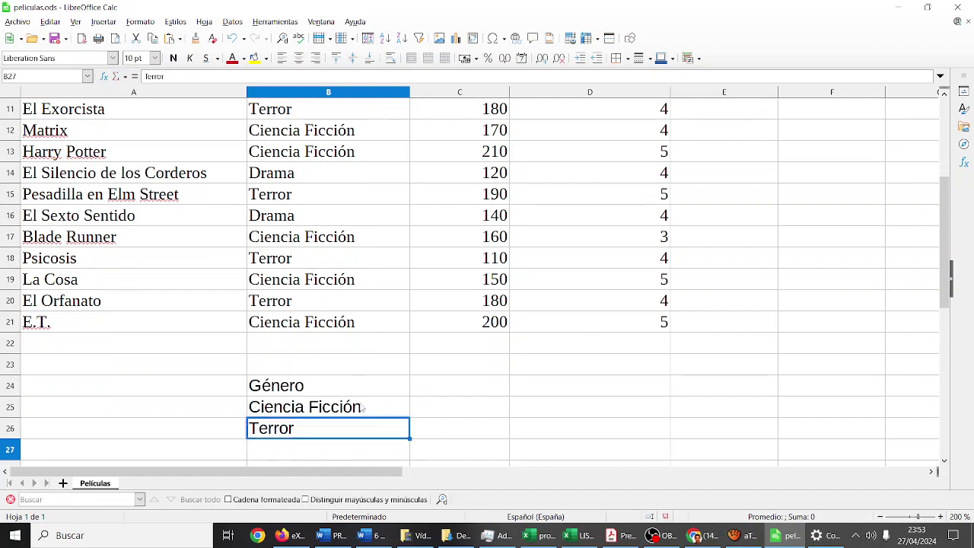
{"action": "type", "text": "Drama"}
{"action": "key", "text": "Tab"}
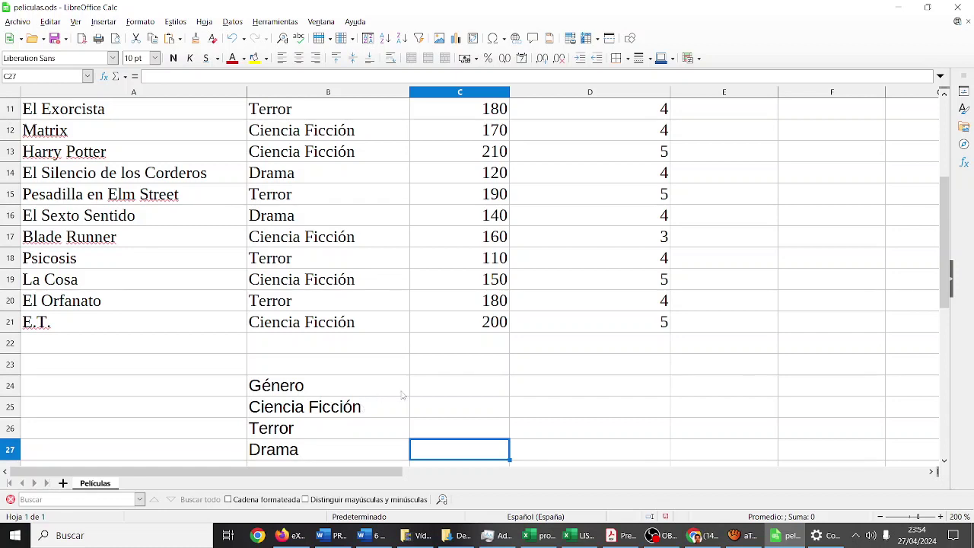
{"action": "left_click", "coordinate": [445, 405]}
- Enter =CONTAR.SI(B2:B21;"Ciencia Ficción") in C25 and fill it down to C27
{"action": "type", "text": "="}
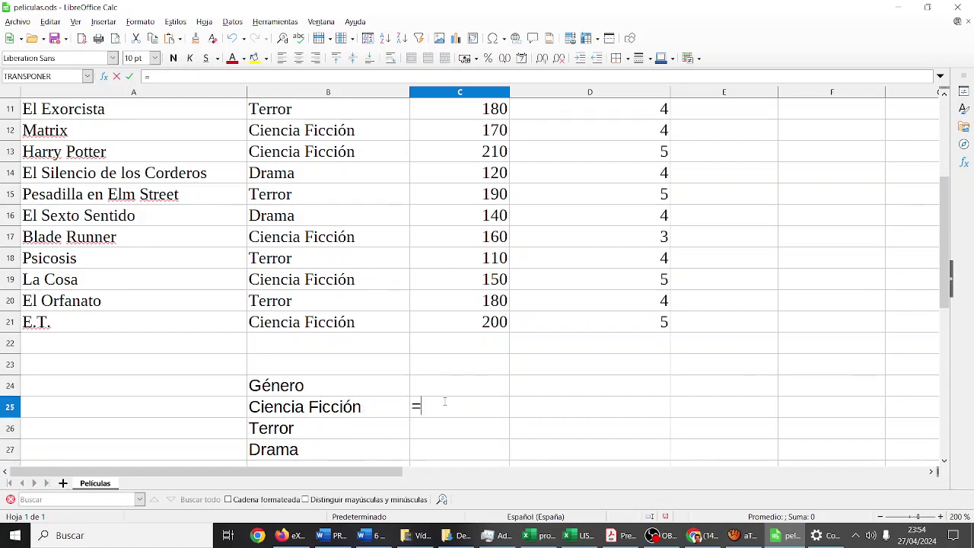
{"action": "type", "text": "contar.si("}
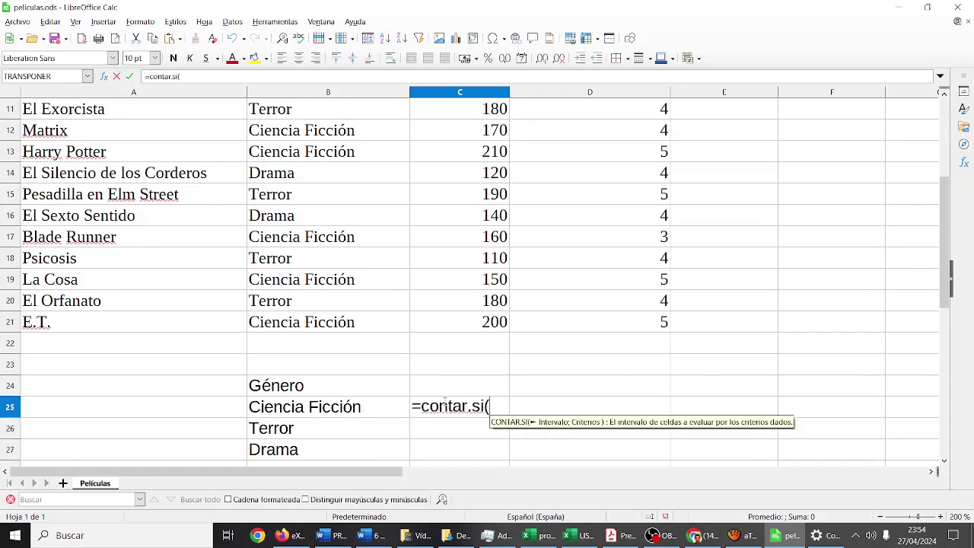
{"action": "mouse_move", "coordinate": [273, 325]}
{"action": "left_mouse_down"}
{"action": "mouse_move", "coordinate": [299, 114]}
{"action": "mouse_move", "coordinate": [297, 150]}
{"action": "left_mouse_up"}
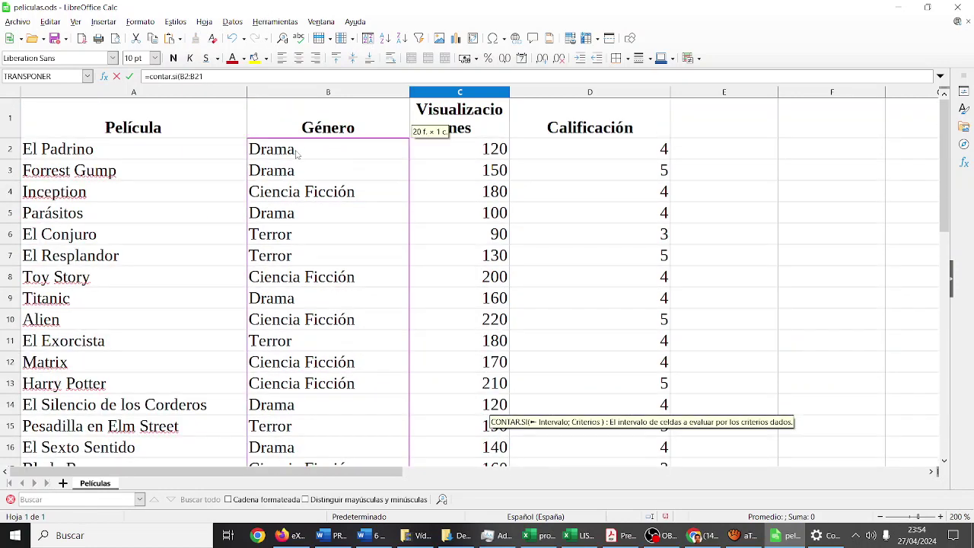
{"action": "type", "text": ";\"Ciencia Ficcio"}
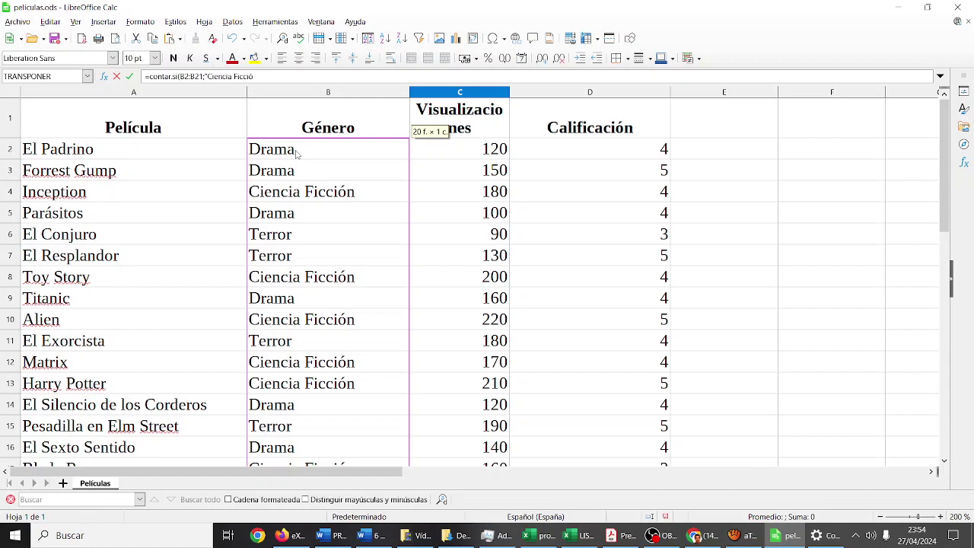
{"action": "type", "text": "\")"}
{"action": "key", "text": "Return"}
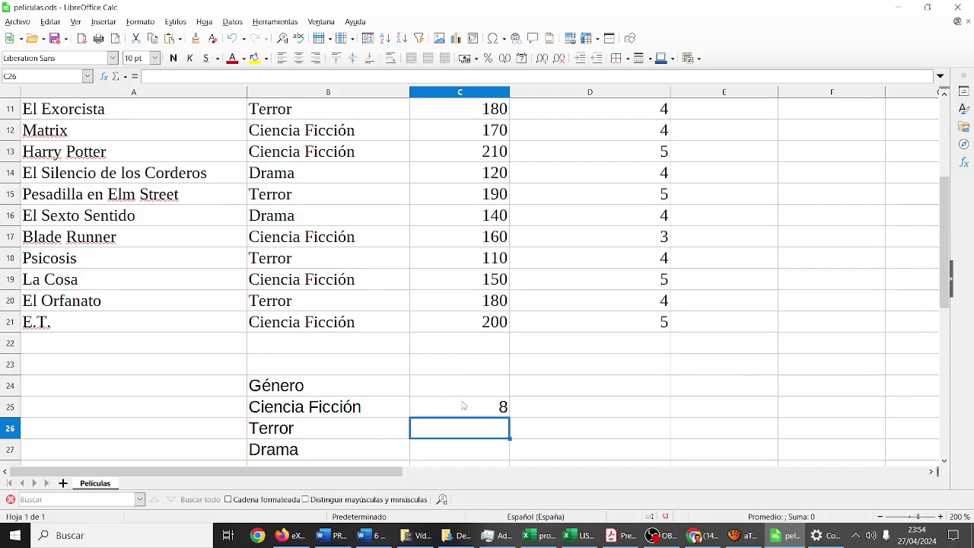
{"action": "left_click", "coordinate": [464, 405]}
{"action": "left_click_drag", "start_coordinate": [510, 419], "coordinate": [507, 457]}
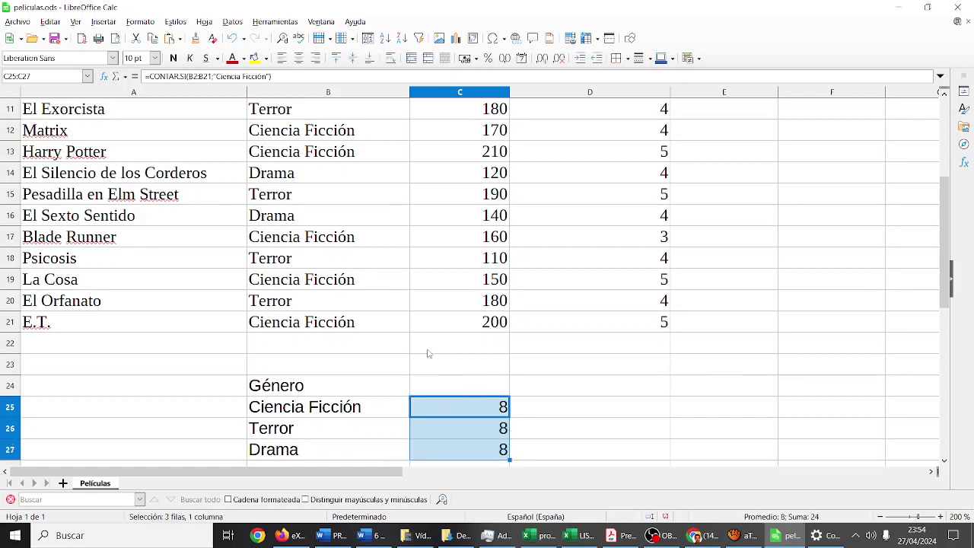
- Make the count range absolute as $B$2:$B$21 and refill C25 down to C27
{"action": "left_click", "coordinate": [466, 405]}
{"action": "double_click", "coordinate": [466, 405]}
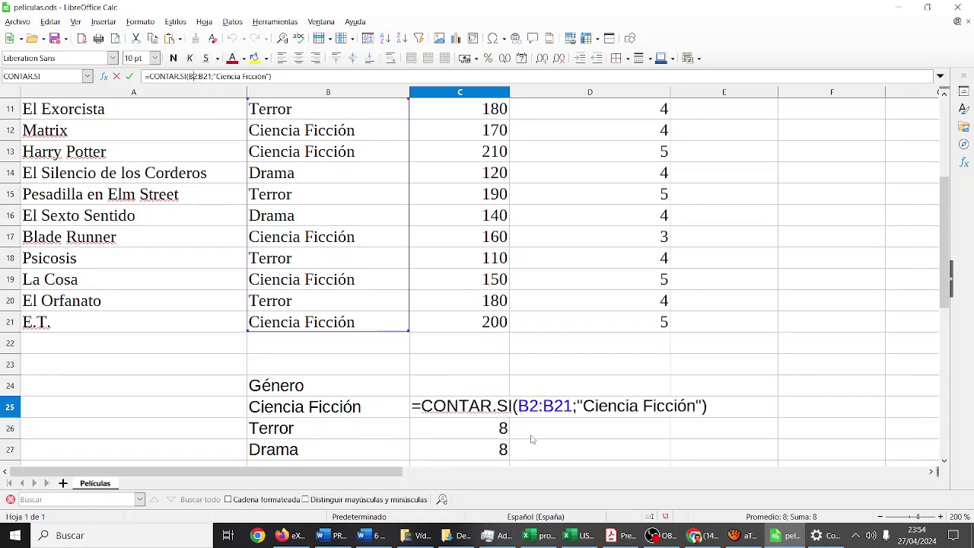
{"action": "key", "text": "Escape"}
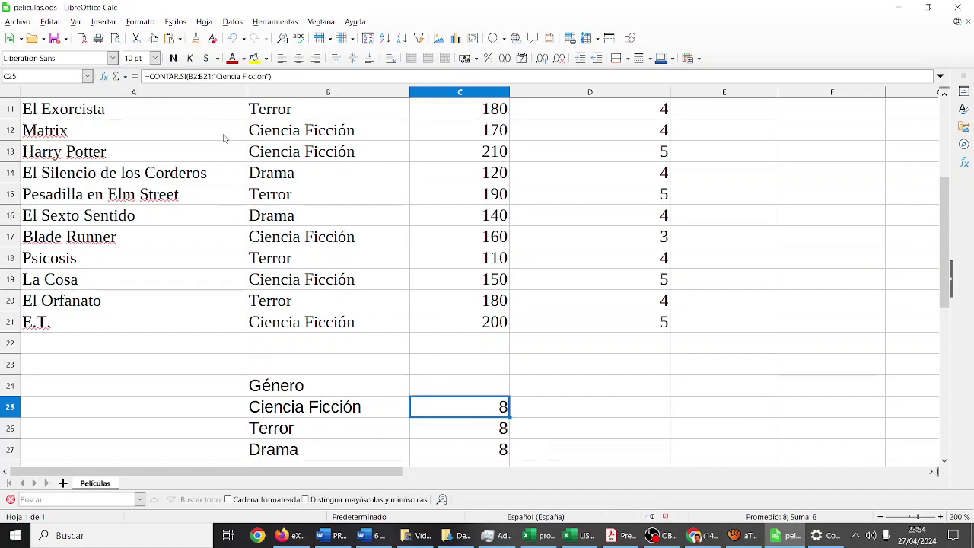
{"action": "left_click", "coordinate": [190, 77]}
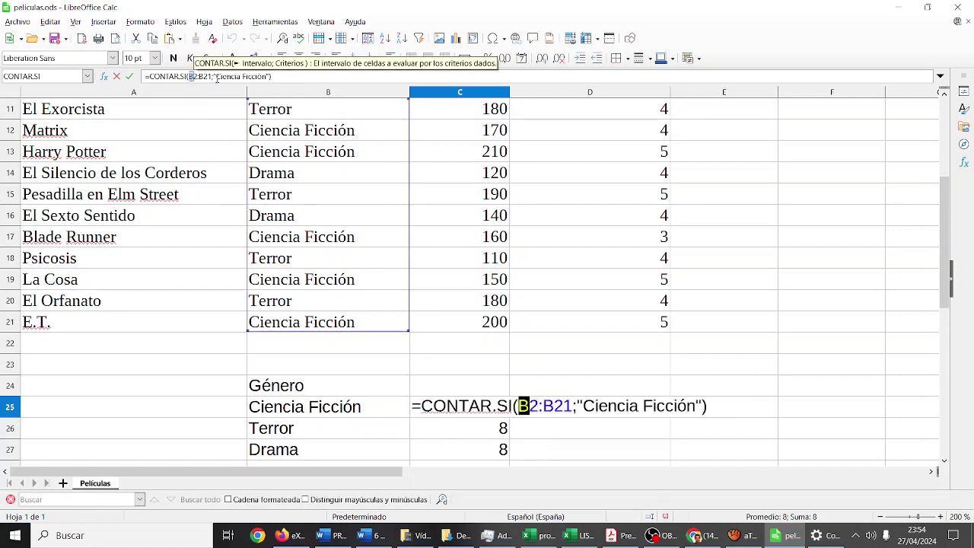
{"action": "key", "text": "Left"}
{"action": "type", "text": "$"}
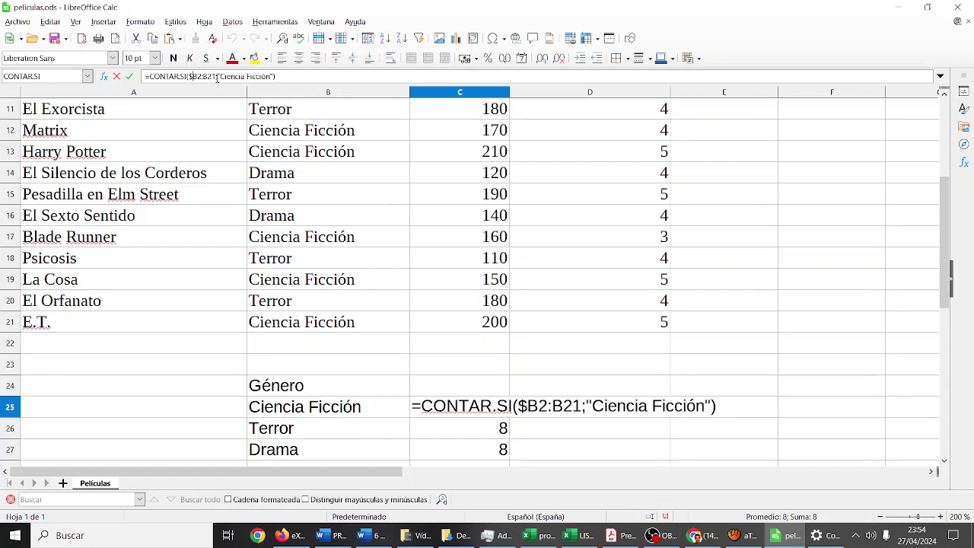
{"action": "key", "text": "Right"}
{"action": "type", "text": "$"}
{"action": "key", "text": "Right"}
{"action": "key", "text": "Right"}
{"action": "type", "text": "$"}
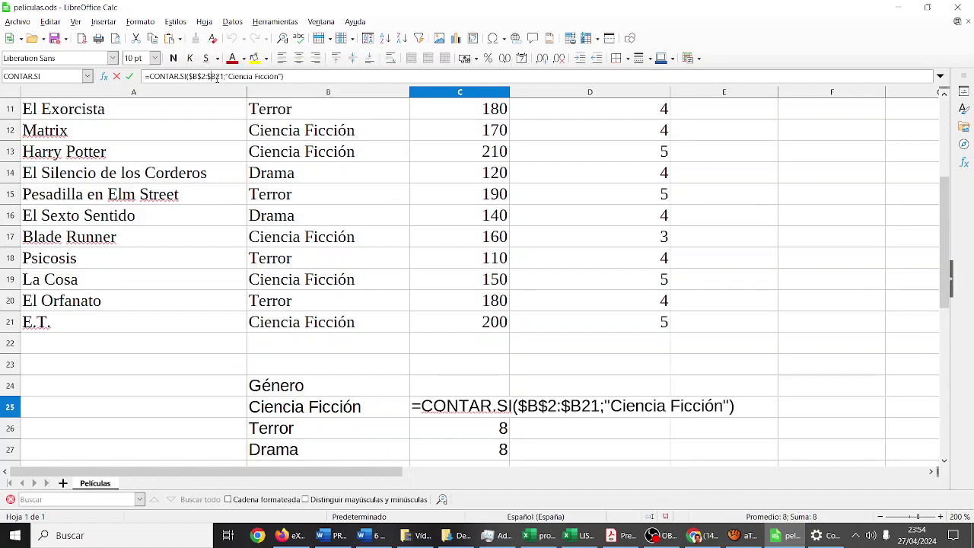
{"action": "key", "text": "Right"}
{"action": "type", "text": "$"}
{"action": "key", "text": "Return"}
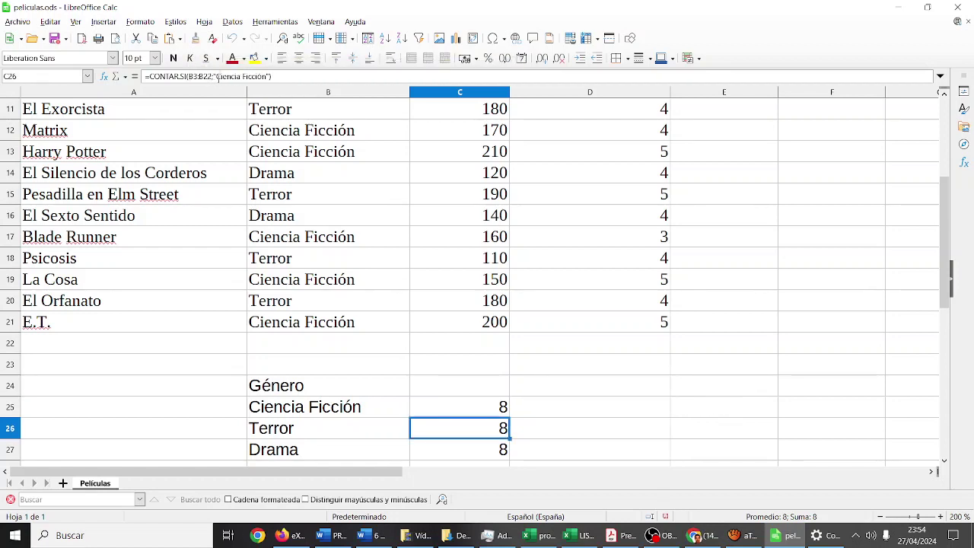
{"action": "left_click", "coordinate": [502, 407]}
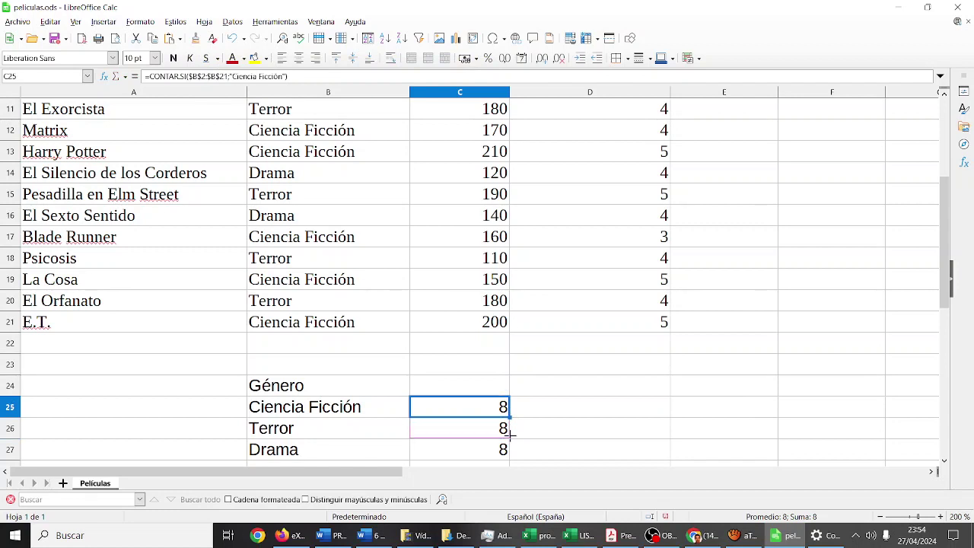
{"action": "left_click_drag", "start_coordinate": [509, 411], "coordinate": [515, 452]}
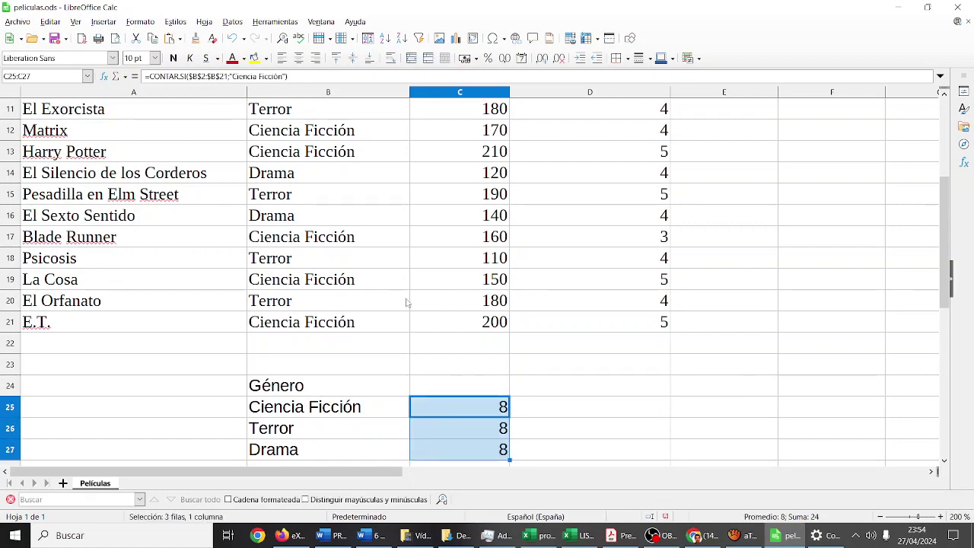
- Narrow column B slightly to fit the genre names
{"action": "scroll", "coordinate": [407, 302], "scroll_direction": "up", "scroll_amount": 2}
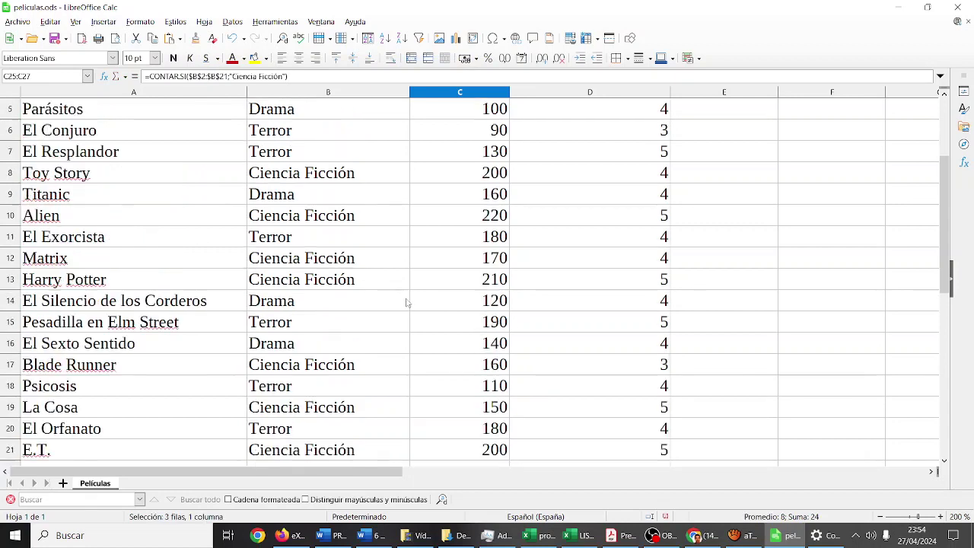
{"action": "scroll", "coordinate": [407, 303], "scroll_direction": "up", "scroll_amount": 2}
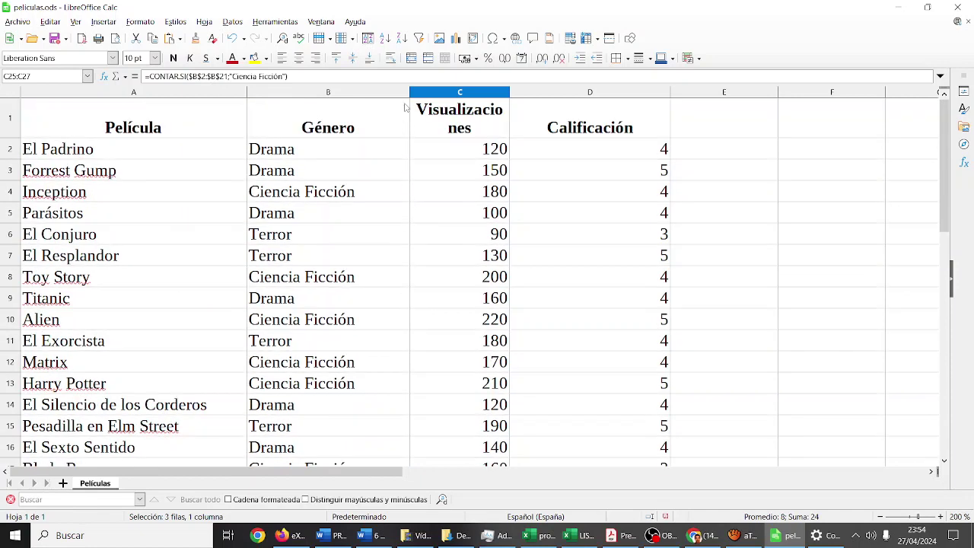
{"action": "left_click_drag", "start_coordinate": [409, 108], "coordinate": [393, 108]}
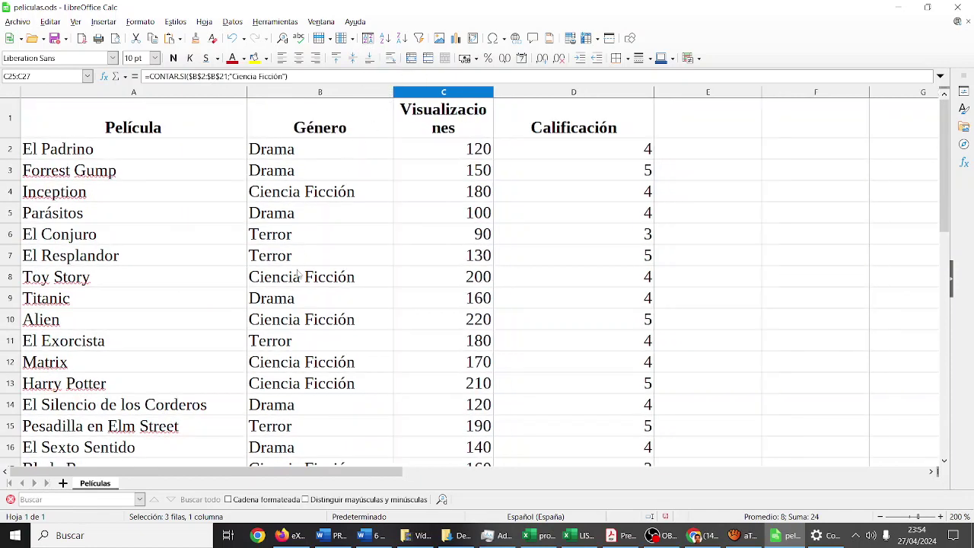
{"action": "scroll", "coordinate": [296, 297], "scroll_direction": "down", "scroll_amount": 1}
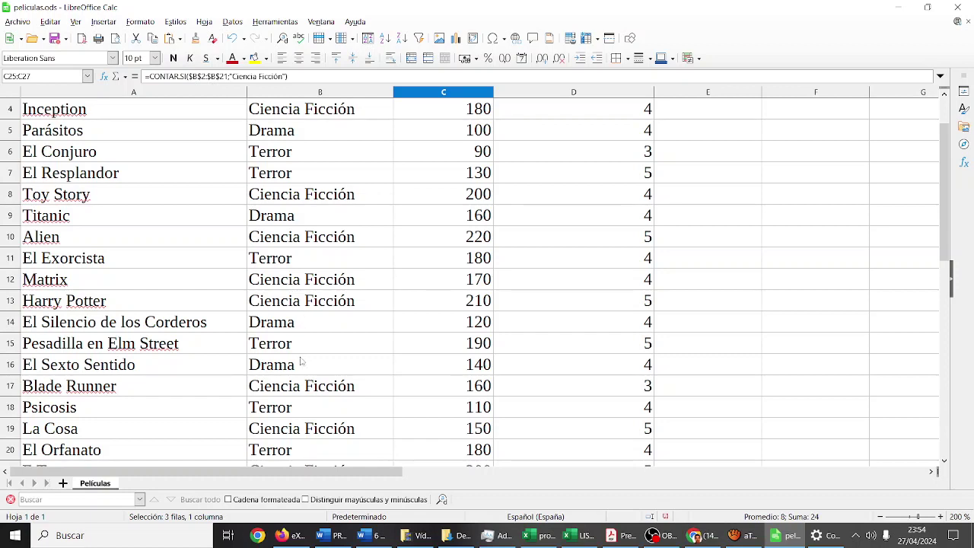
{"action": "scroll", "coordinate": [301, 365], "scroll_direction": "down", "scroll_amount": 1}
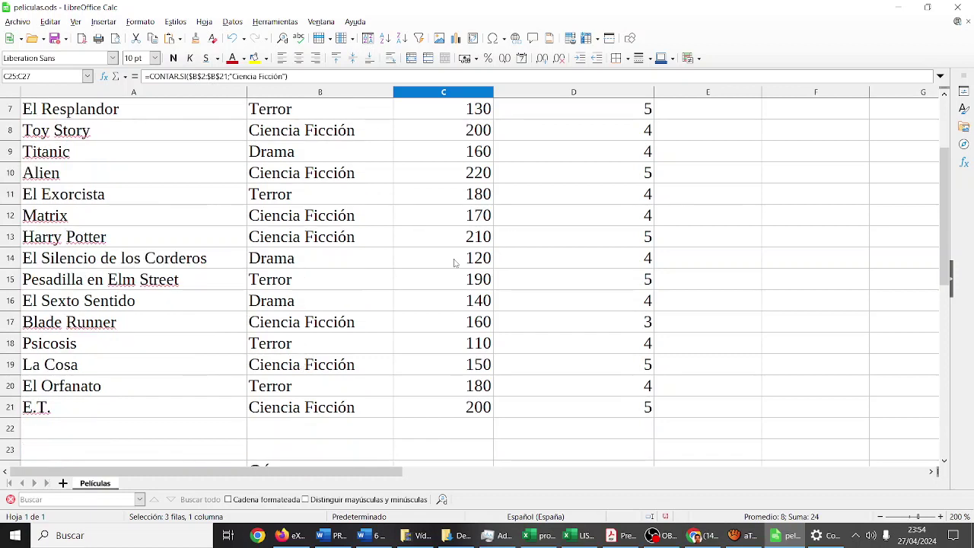
{"action": "mouse_move", "coordinate": [946, 263]}
{"action": "left_mouse_down"}
{"action": "mouse_move", "coordinate": [946, 280]}
{"action": "mouse_move", "coordinate": [939, 220]}
{"action": "left_mouse_up"}
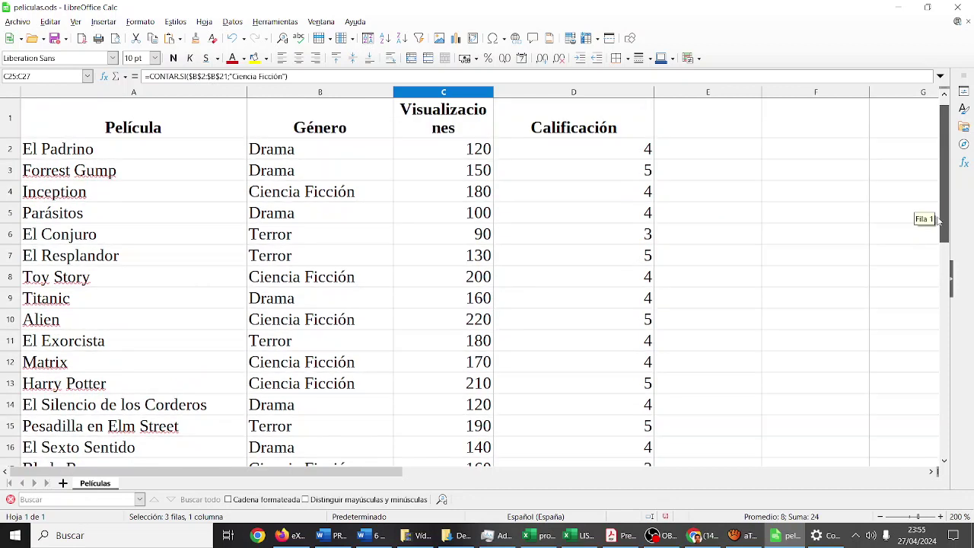
- Review the genre values in column B, then select the genre text in the C25 formula
{"action": "left_click", "coordinate": [335, 156]}
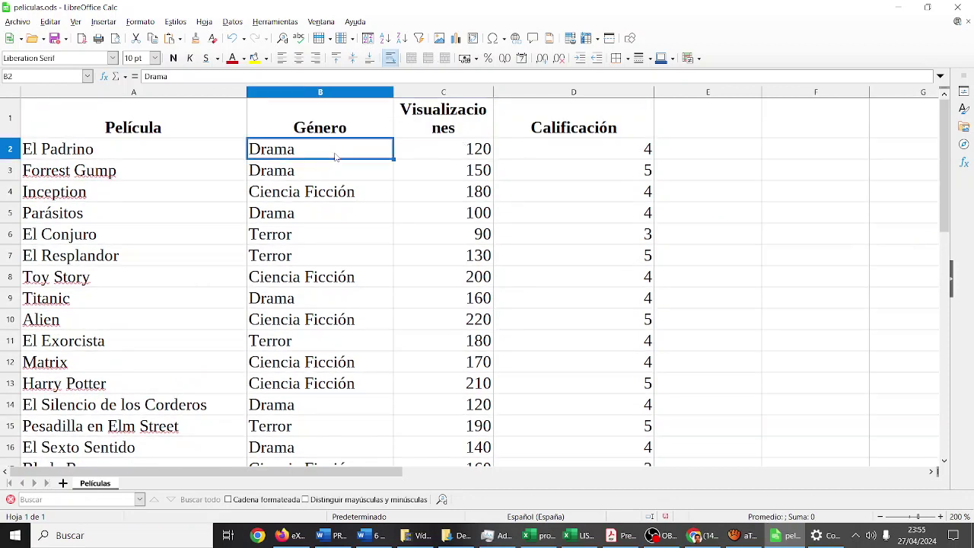
{"action": "key", "text": "Down"}
{"action": "key", "text": "Down"}
{"action": "key", "text": "Down"}
{"action": "key", "text": "Down"}
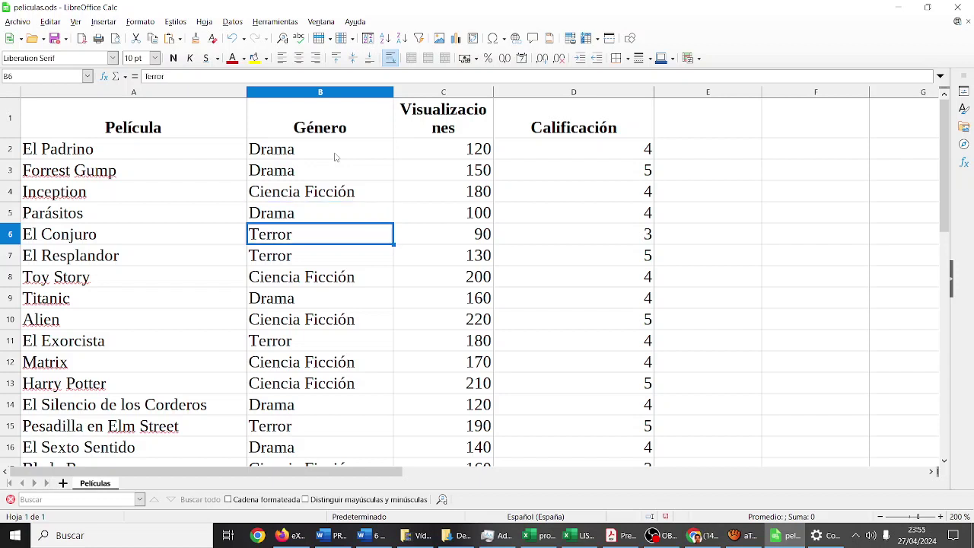
{"action": "key", "text": "Down"}
{"action": "key", "text": "Down"}
{"action": "key", "text": "Down"}
{"action": "key", "text": "Down"}
{"action": "key", "text": "Down"}
{"action": "key", "text": "Down"}
{"action": "key", "text": "Down"}
{"action": "key", "text": "Down"}
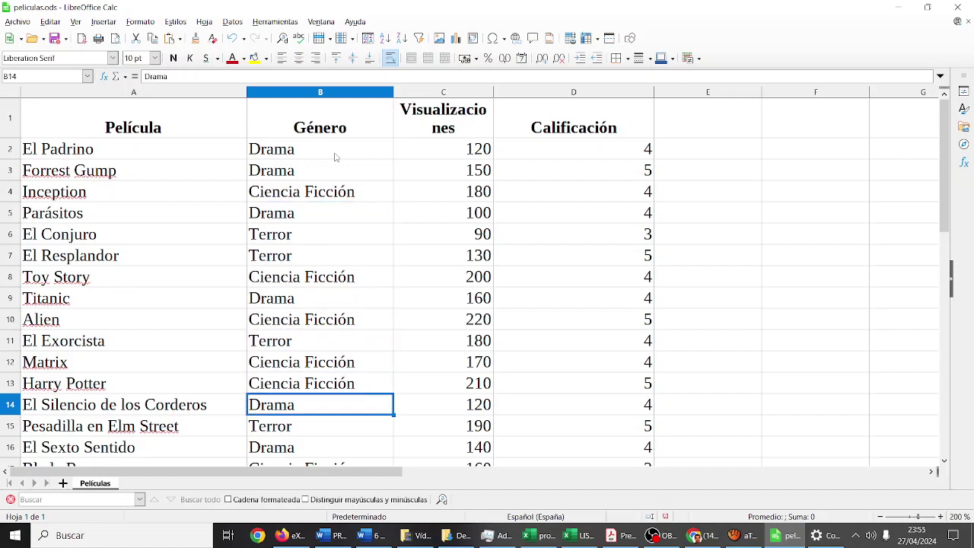
{"action": "key", "text": "Down"}
{"action": "key", "text": "Down"}
{"action": "key", "text": "Down"}
{"action": "key", "text": "Down"}
{"action": "key", "text": "Down"}
{"action": "key", "text": "Down"}
{"action": "key", "text": "Down"}
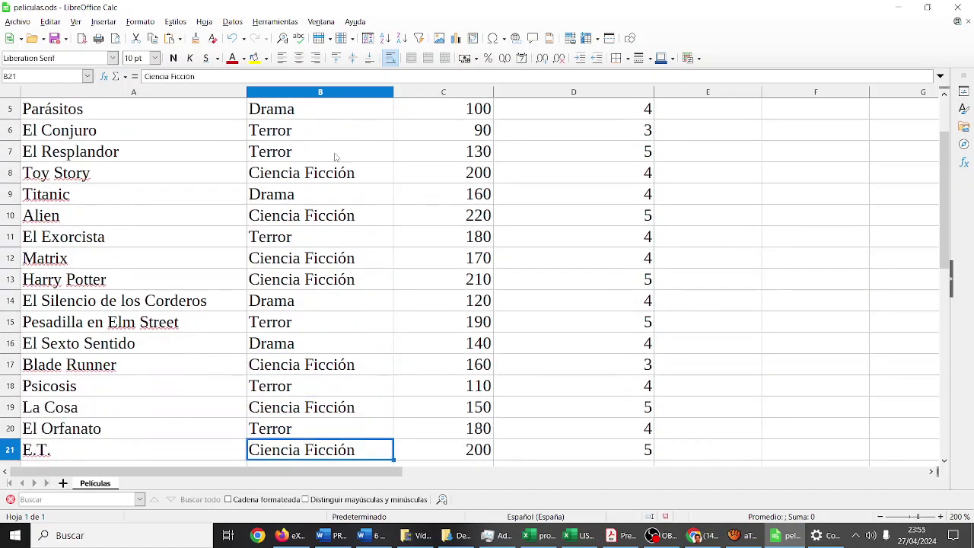
{"action": "key", "text": "Down"}
{"action": "key", "text": "Down"}
{"action": "key", "text": "Down"}
{"action": "key", "text": "Down"}
{"action": "key", "text": "Down"}
{"action": "key", "text": "Up"}
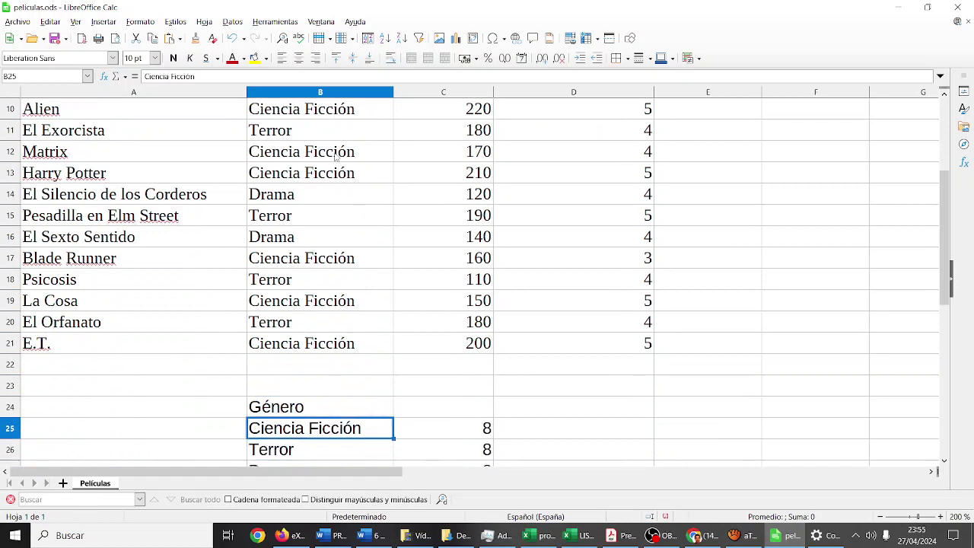
{"action": "key", "text": "Right"}
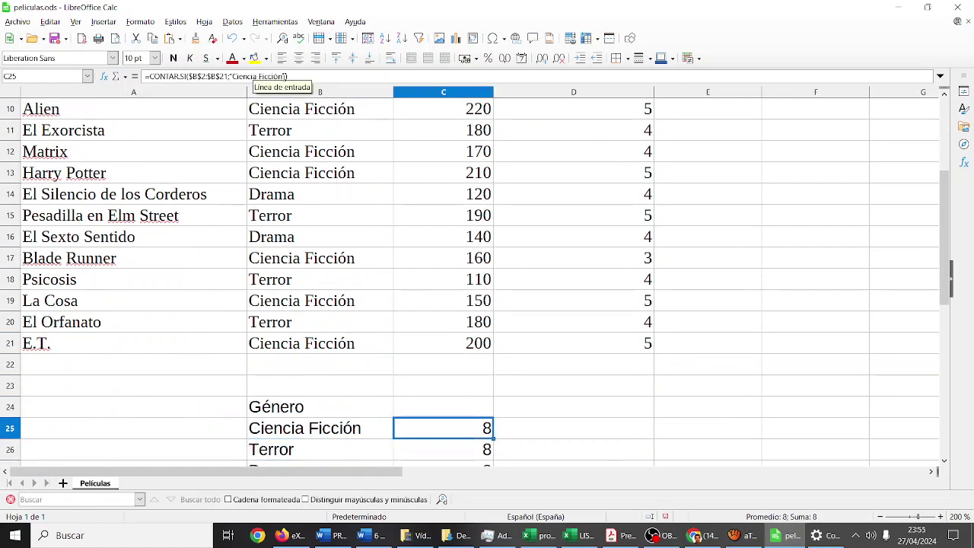
{"action": "left_click_drag", "start_coordinate": [287, 76], "coordinate": [233, 77]}
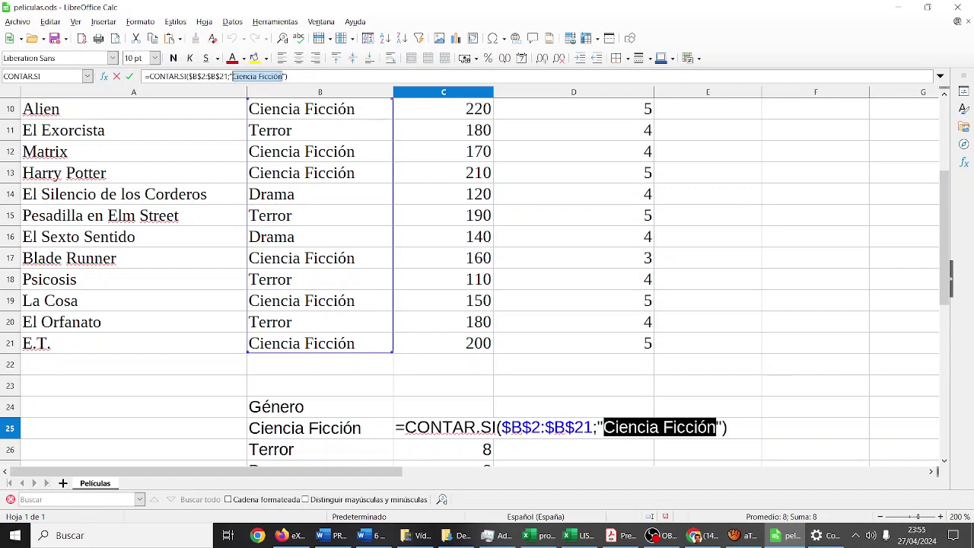
- Replace the quoted genre name in the C25 formula with a reference to the B25 label
{"action": "key", "text": "Escape"}
{"action": "left_click", "coordinate": [286, 76]}
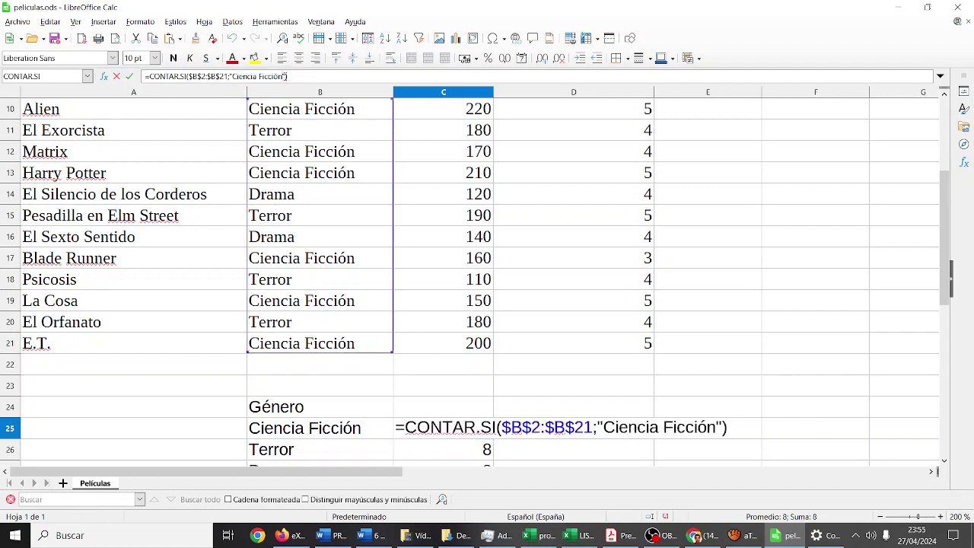
{"action": "key", "text": "BackSpace"}
{"action": "key", "text": "BackSpace"}
{"action": "key", "text": "BackSpace"}
{"action": "key", "text": "BackSpace"}
{"action": "key", "text": "BackSpace"}
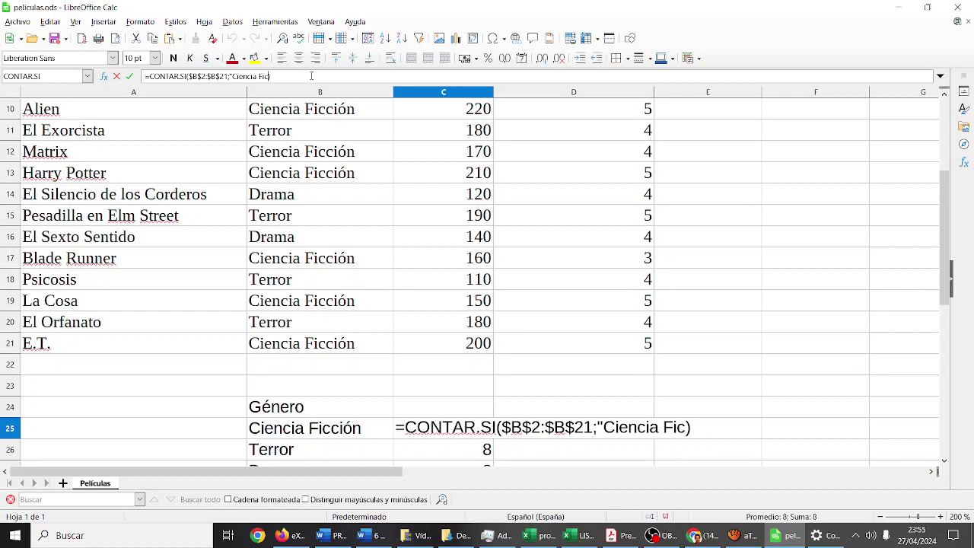
{"action": "key", "text": "BackSpace"}
{"action": "key", "text": "BackSpace"}
{"action": "key", "text": "BackSpace"}
{"action": "key", "text": "BackSpace"}
{"action": "key", "text": "BackSpace"}
{"action": "key", "text": "BackSpace"}
{"action": "key", "text": "BackSpace"}
{"action": "key", "text": "BackSpace"}
{"action": "key", "text": "BackSpace"}
{"action": "key", "text": "BackSpace"}
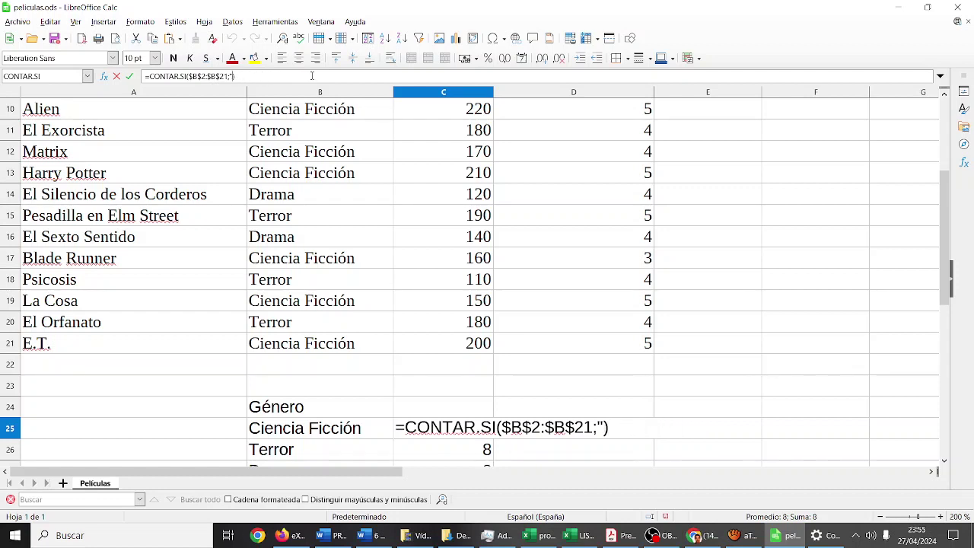
{"action": "key", "text": "BackSpace"}
{"action": "left_click", "coordinate": [323, 430]}
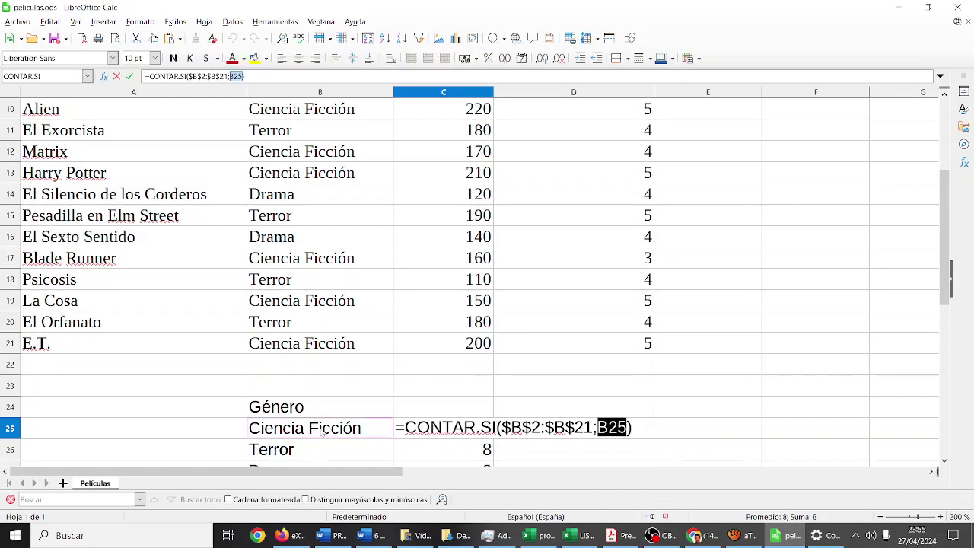
{"action": "key", "text": "Return"}
- Copy the count down to C27 (Terror 6, Drama 6) and check the exercise instructions
{"action": "scroll", "coordinate": [735, 354], "scroll_direction": "down", "scroll_amount": 1}
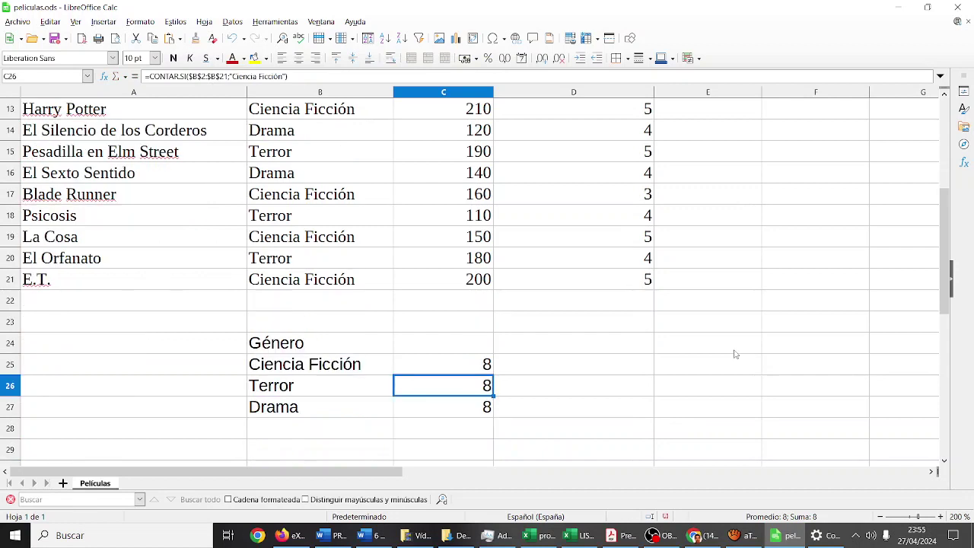
{"action": "left_click", "coordinate": [490, 370]}
{"action": "left_click_drag", "start_coordinate": [493, 374], "coordinate": [497, 416]}
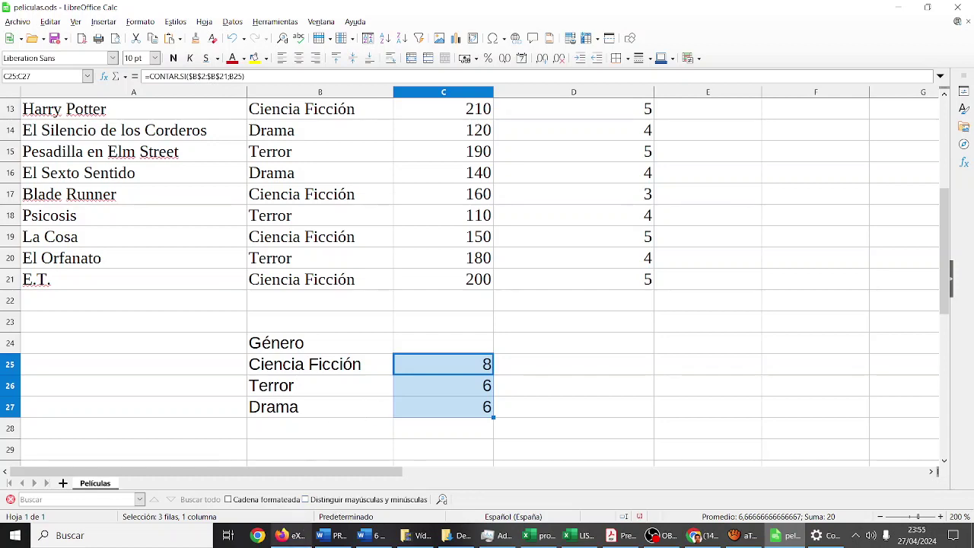
{"action": "left_click", "coordinate": [297, 540]}
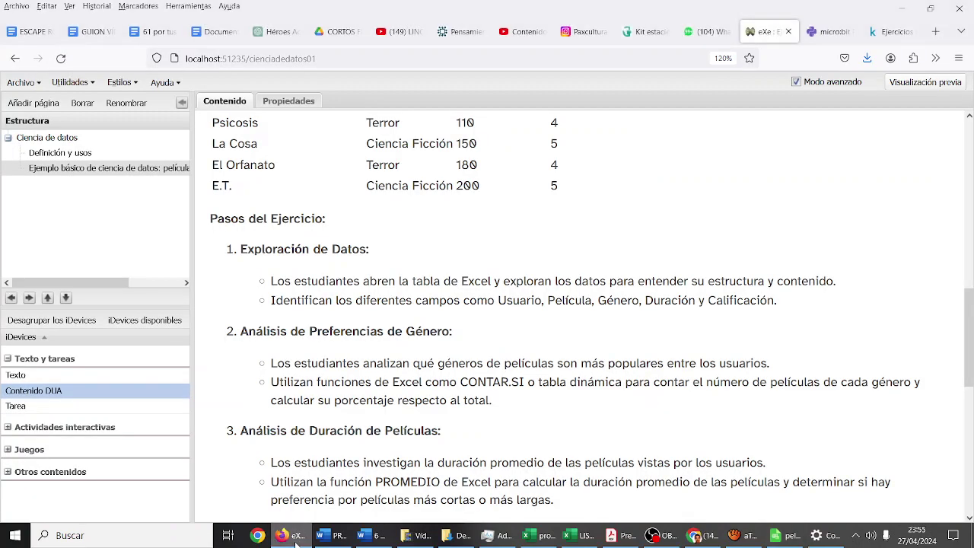
{"action": "left_click", "coordinate": [295, 541]}
- Total the genre counts in C28 with AutoSum Suma, giving 20
{"action": "left_click", "coordinate": [579, 363]}
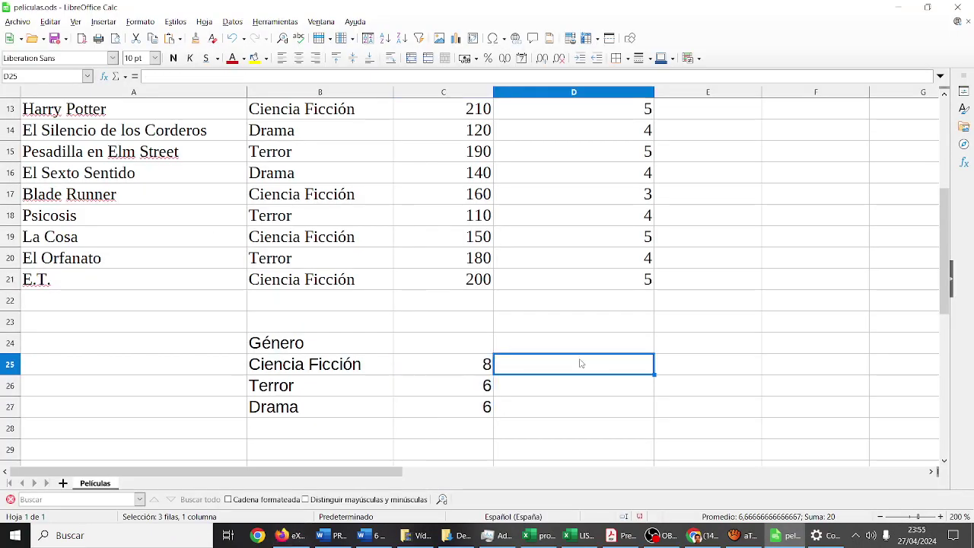
{"action": "type", "text": "="}
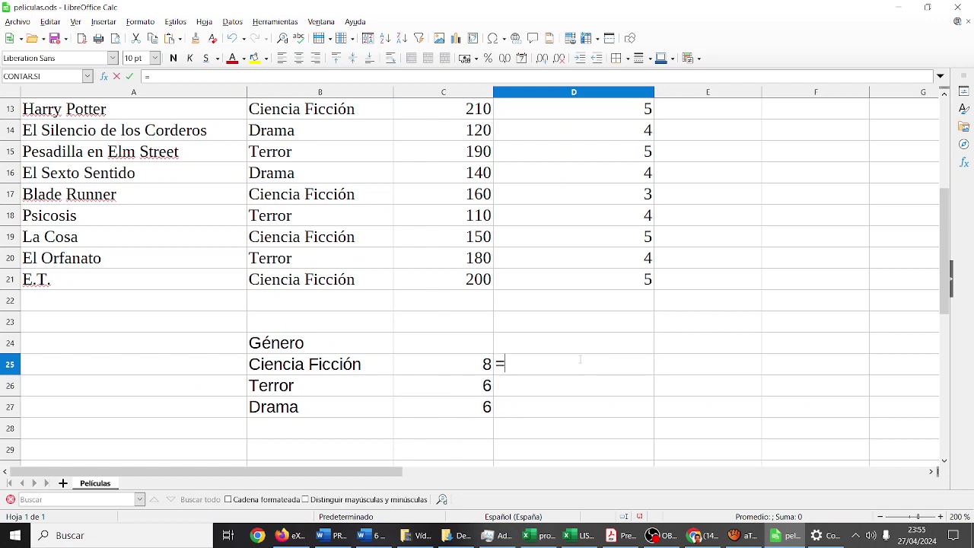
{"action": "key", "text": "Escape"}
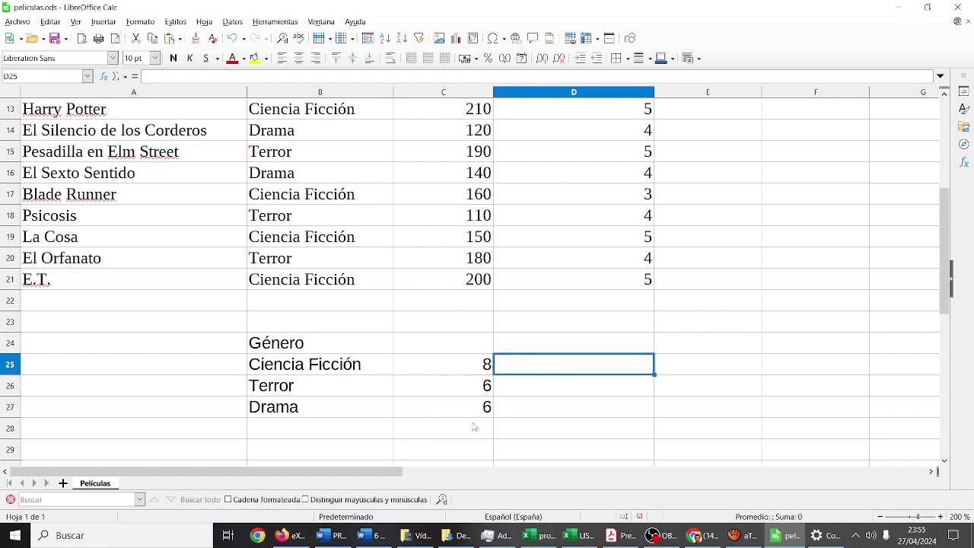
{"action": "left_click", "coordinate": [473, 427]}
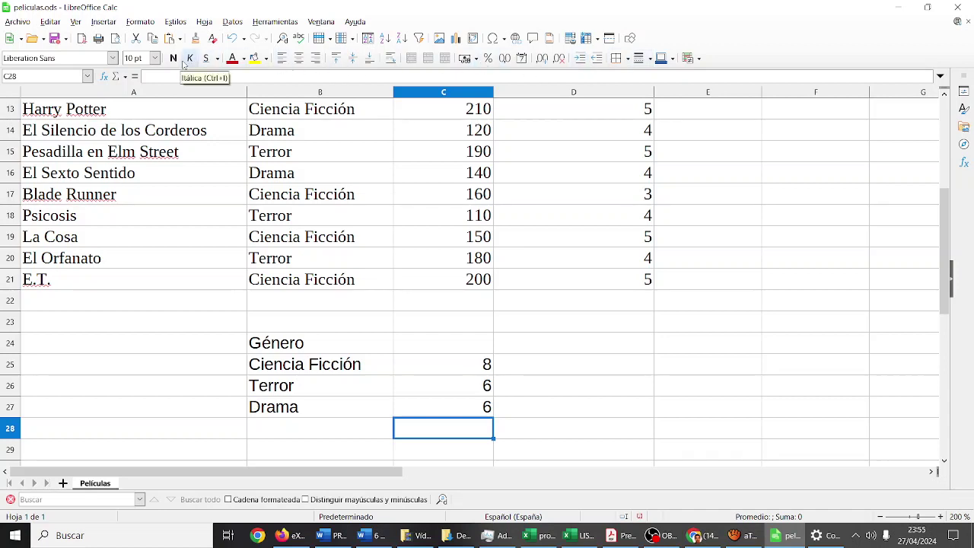
{"action": "left_click", "coordinate": [125, 76]}
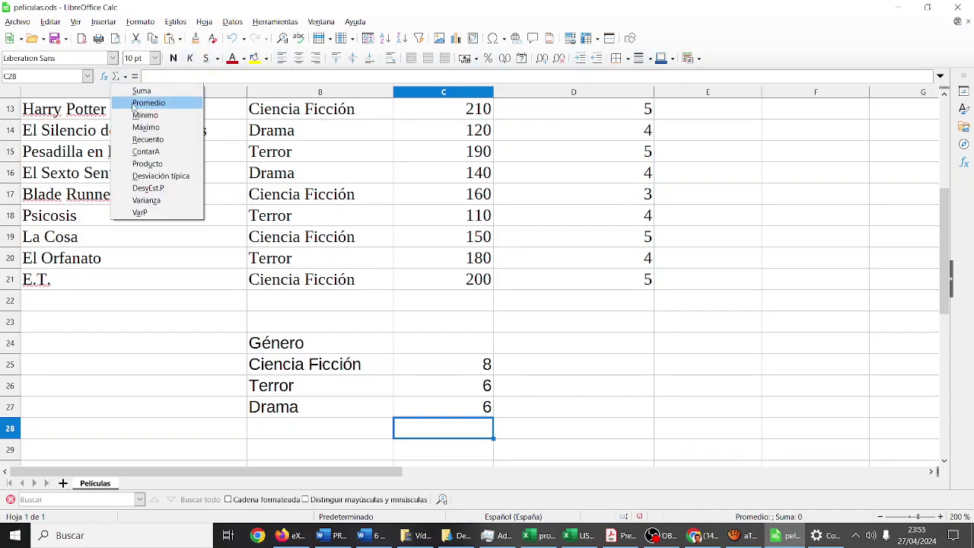
{"action": "left_click", "coordinate": [134, 92]}
{"action": "key", "text": "Return"}
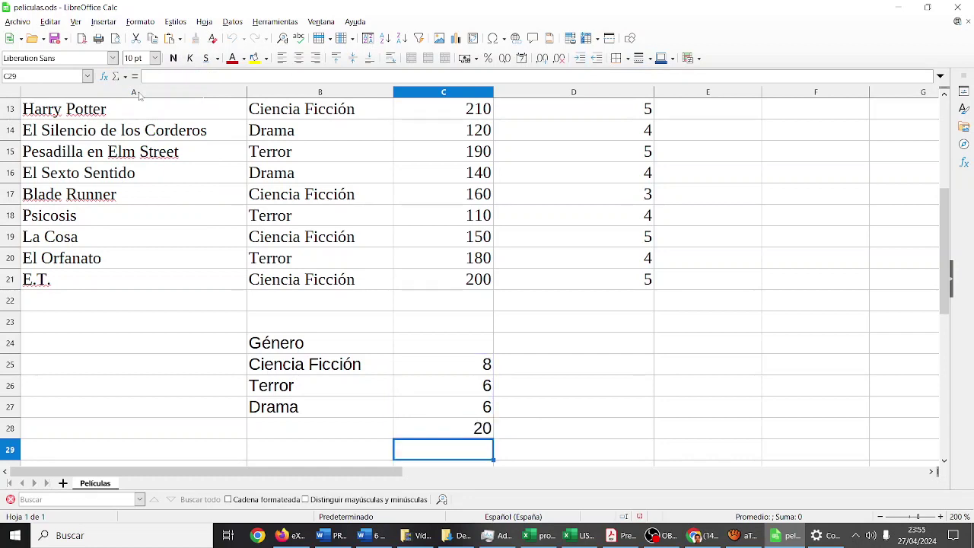
- Enter the share formula =C25/$C$28 in D25
{"action": "left_click", "coordinate": [521, 360]}
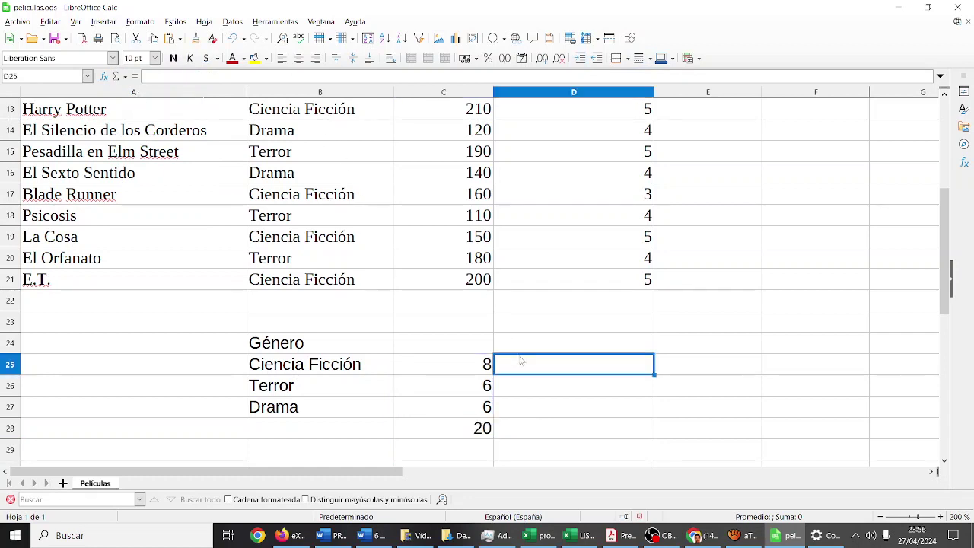
{"action": "type", "text": "="}
{"action": "left_click", "coordinate": [487, 365]}
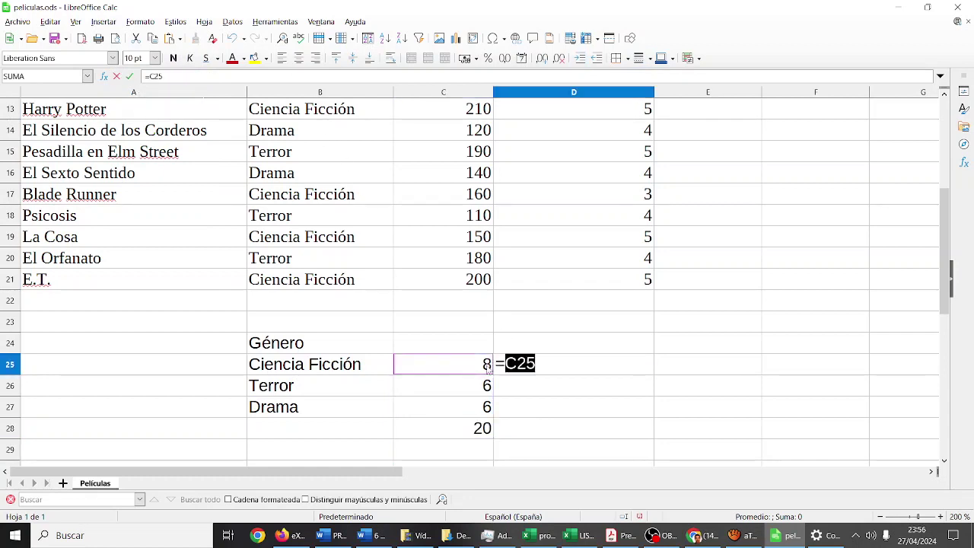
{"action": "type", "text": "/"}
{"action": "left_click", "coordinate": [469, 424]}
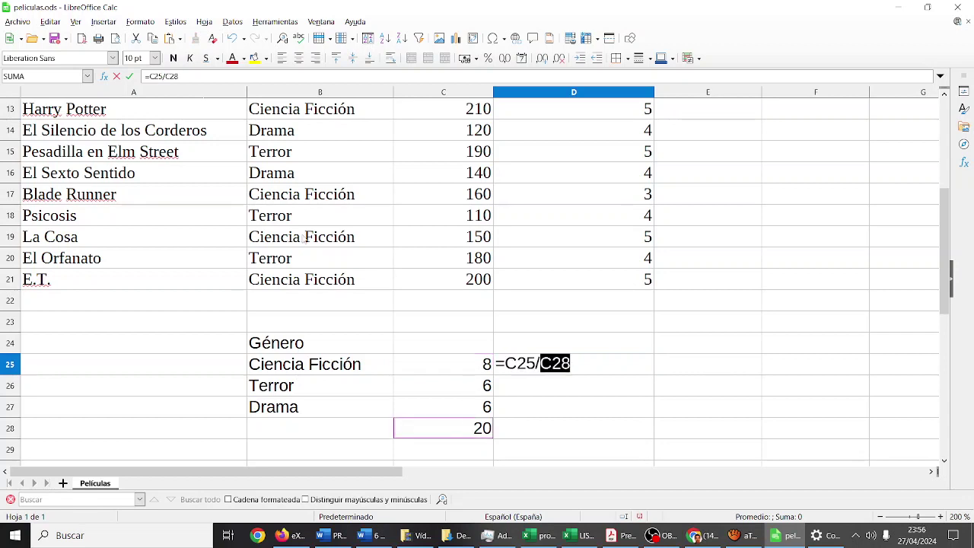
{"action": "left_click", "coordinate": [186, 79]}
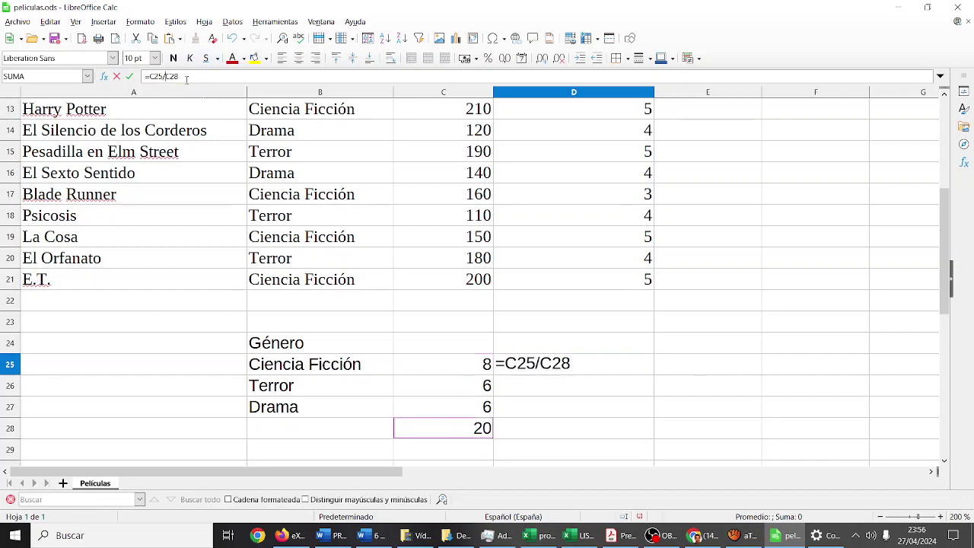
{"action": "type", "text": "$C"}
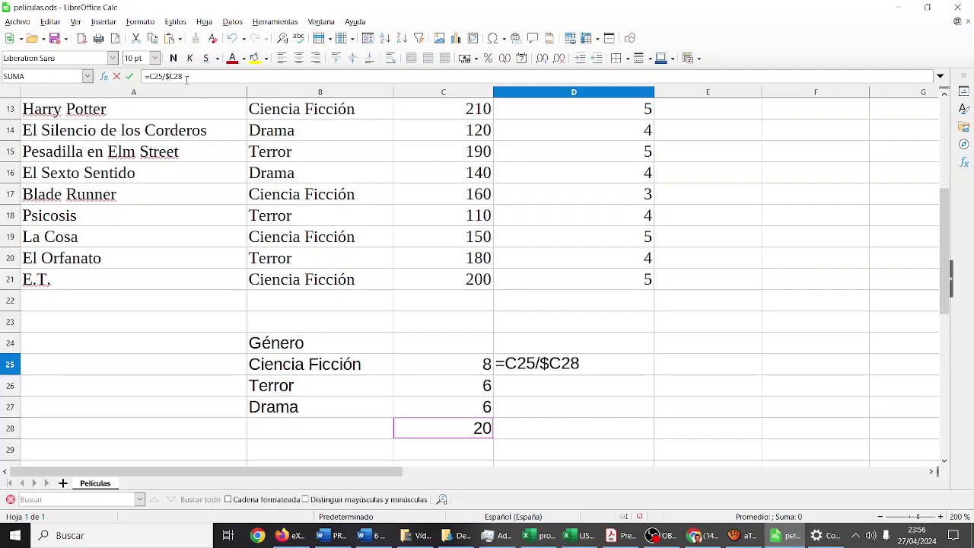
{"action": "type", "text": "$"}
{"action": "key", "text": "Return"}
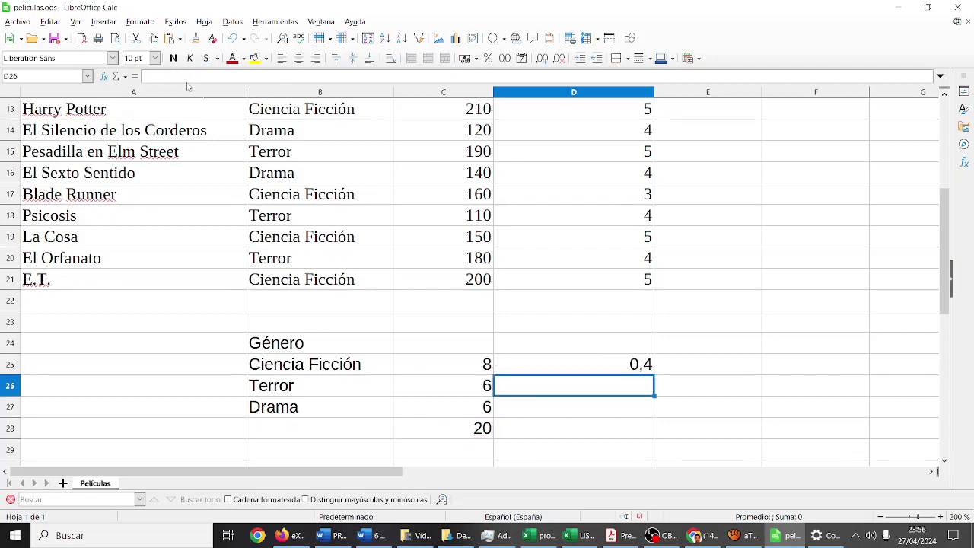
- Fill the share down to D27 and format it as percentages: 40,00 %, 30,00 %, 30,00 %
{"action": "left_click", "coordinate": [639, 365]}
{"action": "left_click_drag", "start_coordinate": [653, 374], "coordinate": [652, 411]}
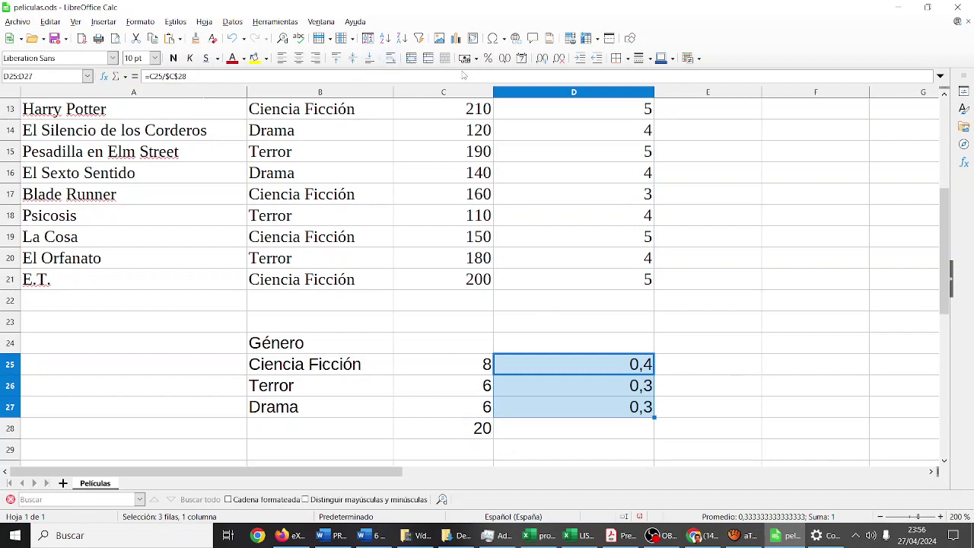
{"action": "left_click", "coordinate": [487, 59]}
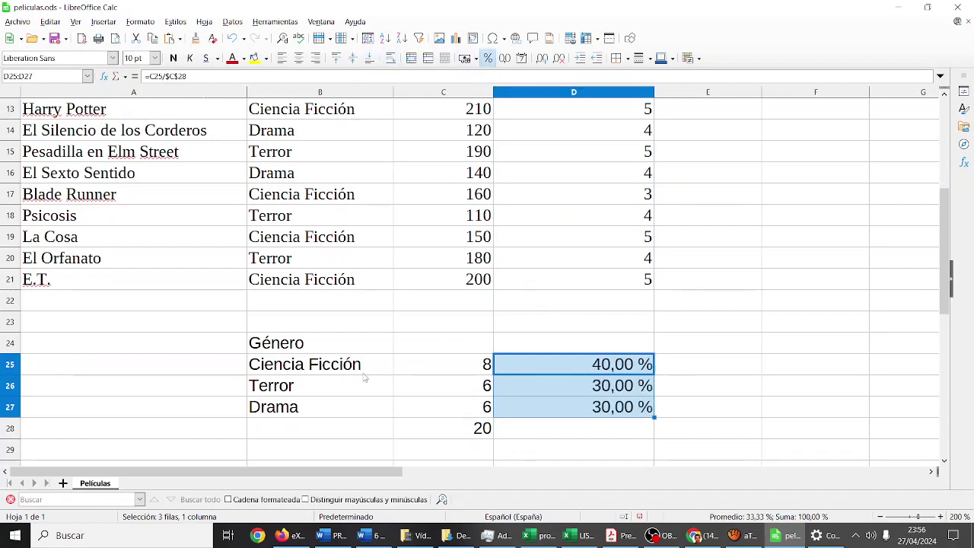
{"action": "left_click_drag", "start_coordinate": [365, 374], "coordinate": [450, 407]}
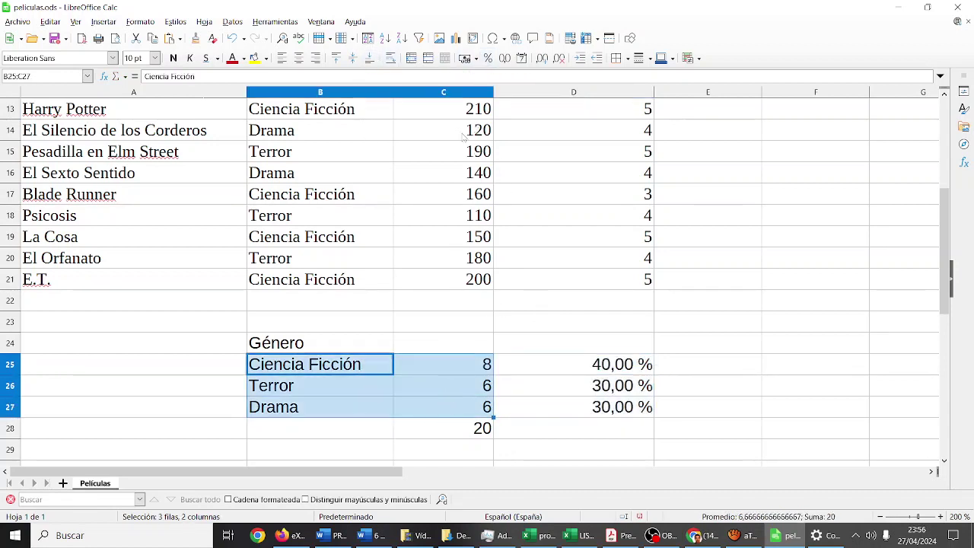
- Head the counts column 'N' and insert a plain pie chart of the genre table
{"action": "left_click", "coordinate": [445, 346]}
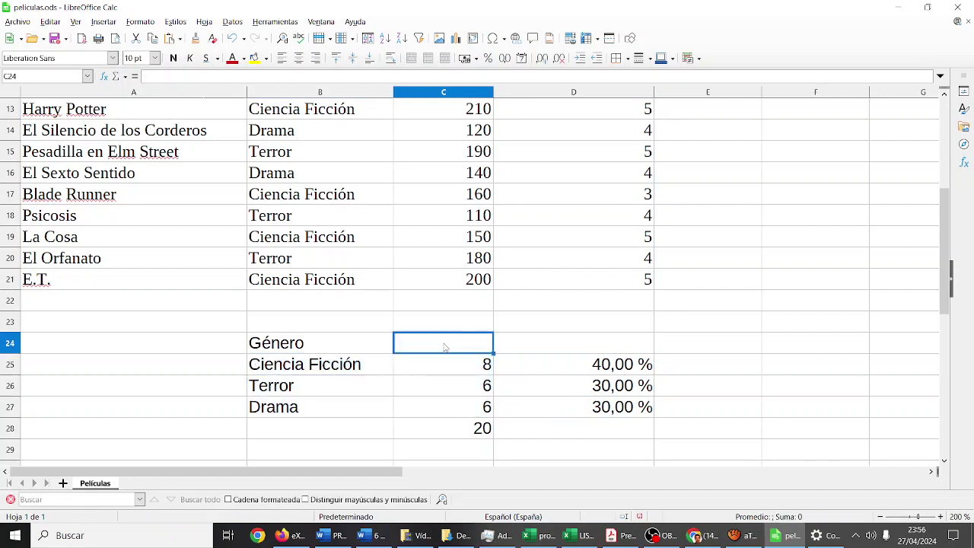
{"action": "type", "text": "N"}
{"action": "key", "text": "Return"}
{"action": "left_click_drag", "start_coordinate": [377, 339], "coordinate": [440, 411]}
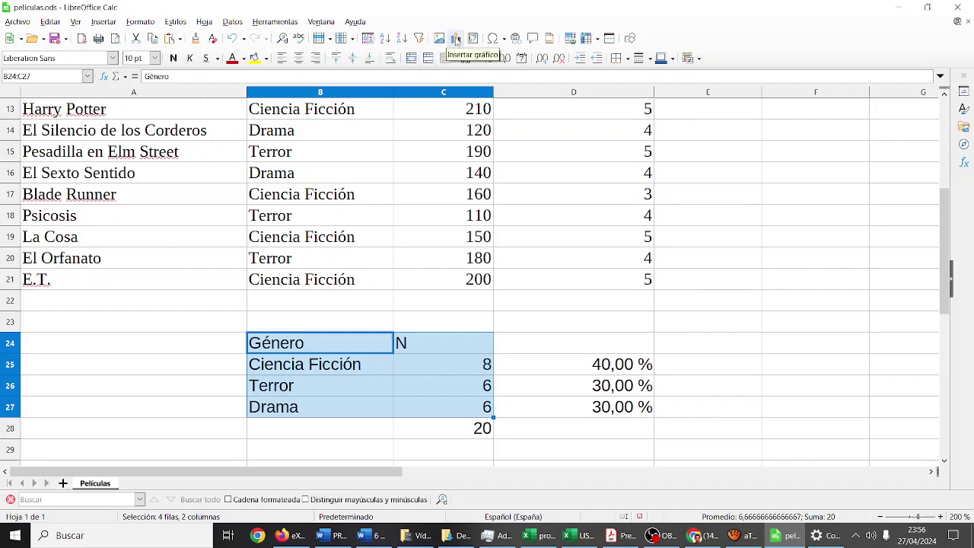
{"action": "left_click", "coordinate": [454, 38]}
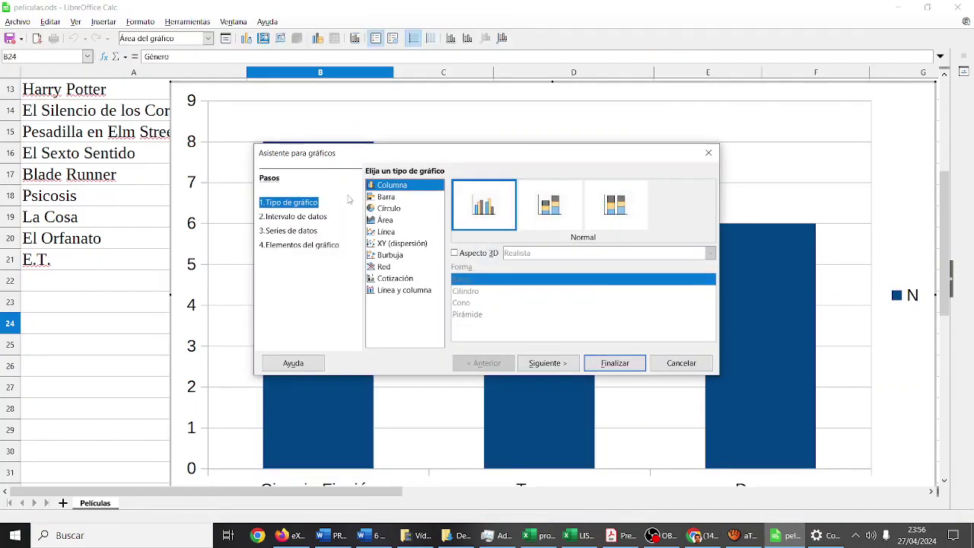
{"action": "left_click", "coordinate": [385, 209]}
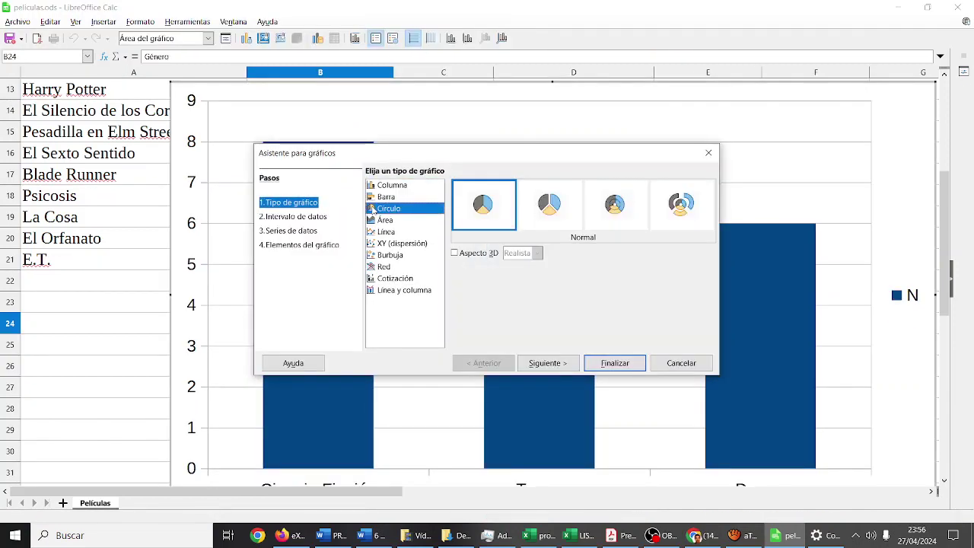
{"action": "left_click", "coordinate": [464, 227]}
{"action": "left_click", "coordinate": [559, 365]}
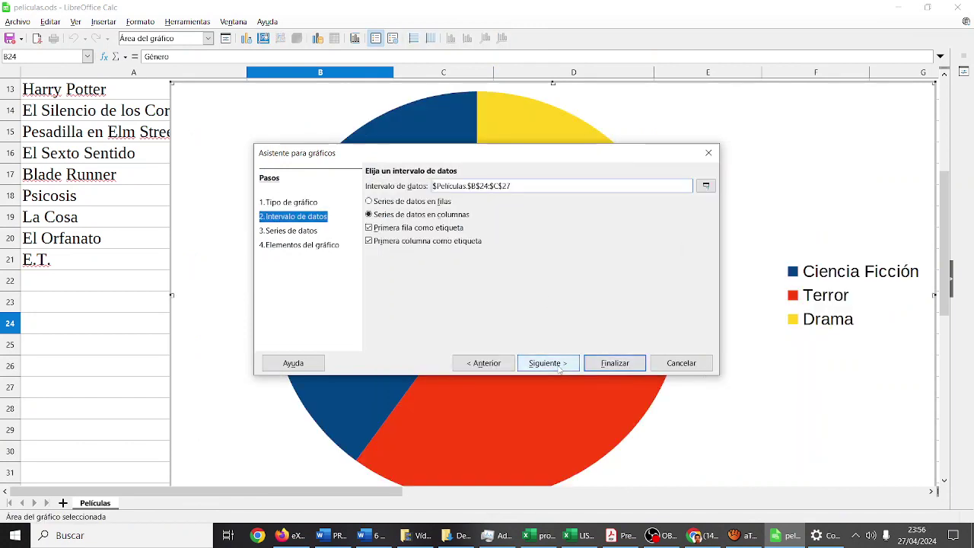
{"action": "left_click", "coordinate": [615, 363]}
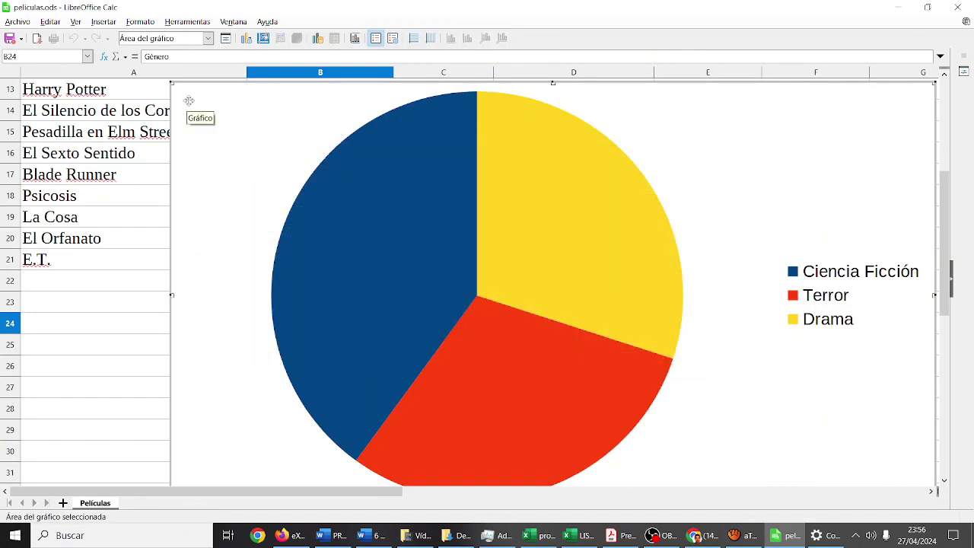
- Shrink the pie chart, move the pie and legend up, then bring eXeLearning forward
{"action": "left_click_drag", "start_coordinate": [172, 82], "coordinate": [515, 325]}
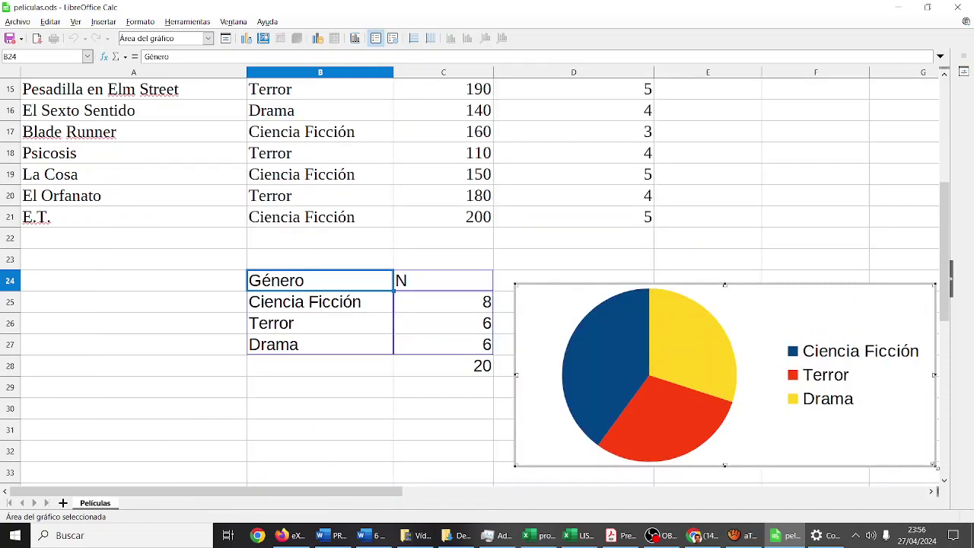
{"action": "left_click_drag", "start_coordinate": [935, 466], "coordinate": [785, 397]}
{"action": "left_click", "coordinate": [747, 352]}
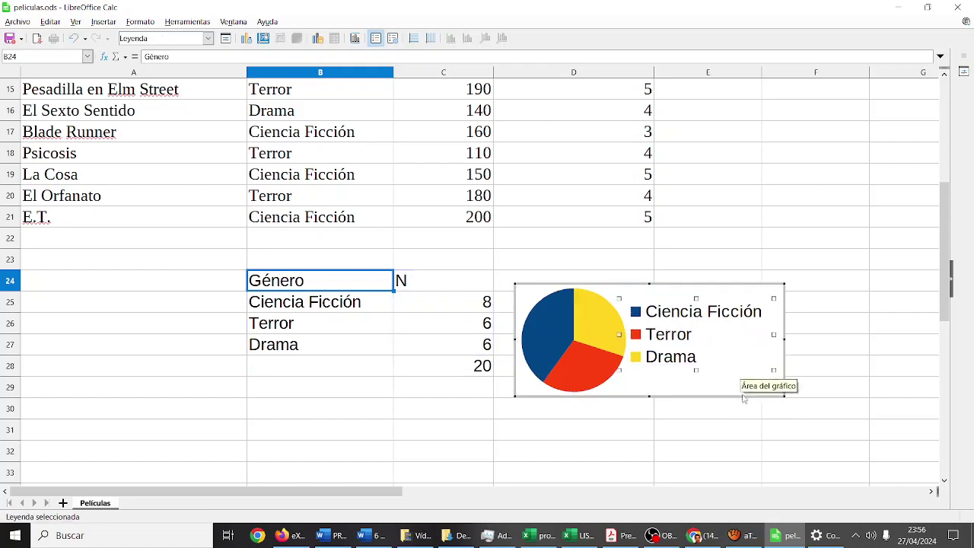
{"action": "left_click_drag", "start_coordinate": [743, 393], "coordinate": [737, 382]}
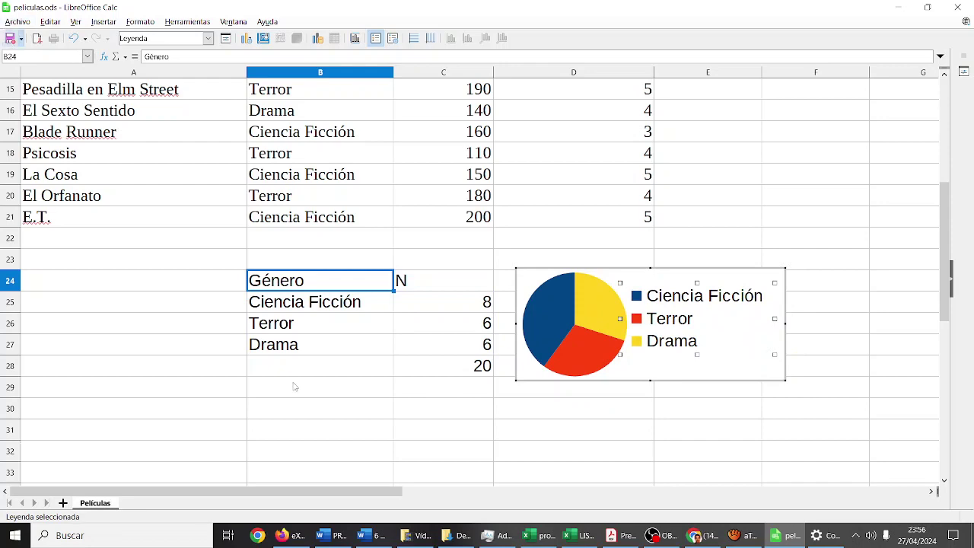
{"action": "left_click", "coordinate": [289, 535]}
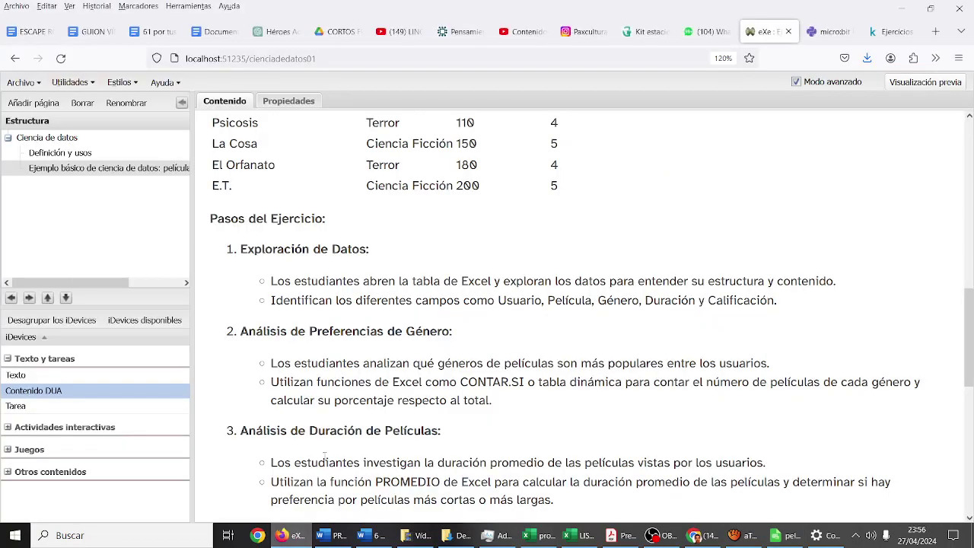
- Scroll through the lesson's exercise steps and return to peliculas.ods in Calc
{"action": "scroll", "coordinate": [332, 423], "scroll_direction": "down", "scroll_amount": 4}
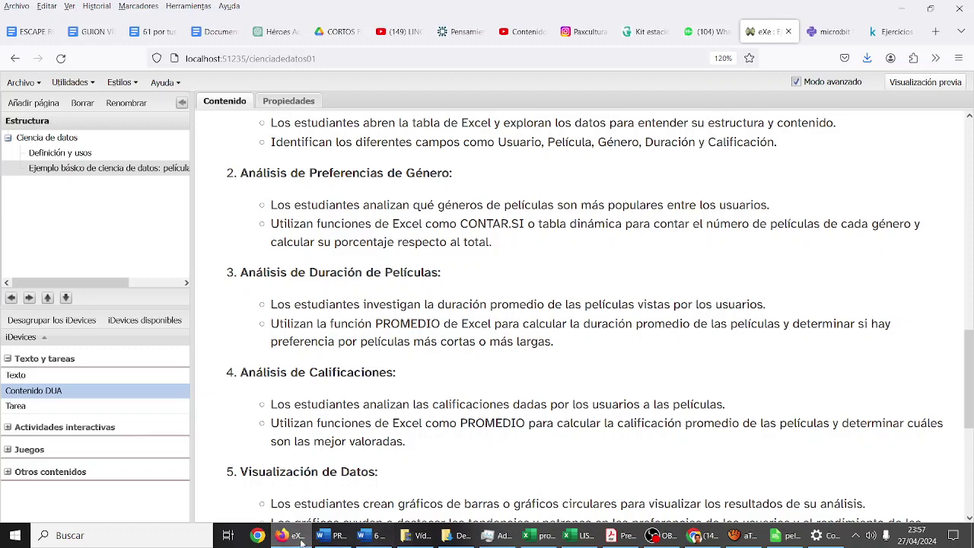
{"action": "key", "text": "alt+Tab"}
- Leave pie chart editing, look over the sheet, and return to the eXeLearning lesson
{"action": "left_click", "coordinate": [449, 248]}
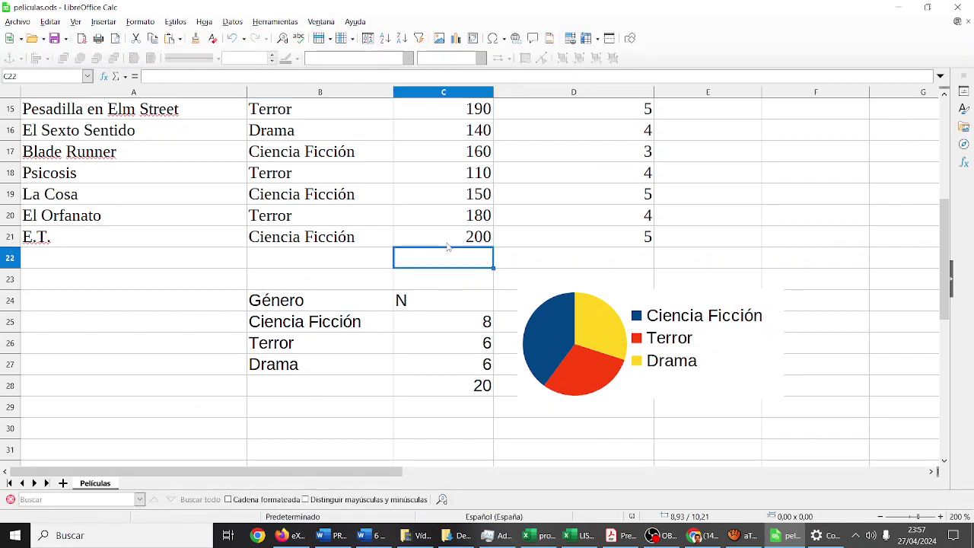
{"action": "scroll", "coordinate": [449, 248], "scroll_direction": "up", "scroll_amount": 3}
{"action": "scroll", "coordinate": [449, 248], "scroll_direction": "up", "scroll_amount": 2}
{"action": "scroll", "coordinate": [449, 246], "scroll_direction": "down", "scroll_amount": 2}
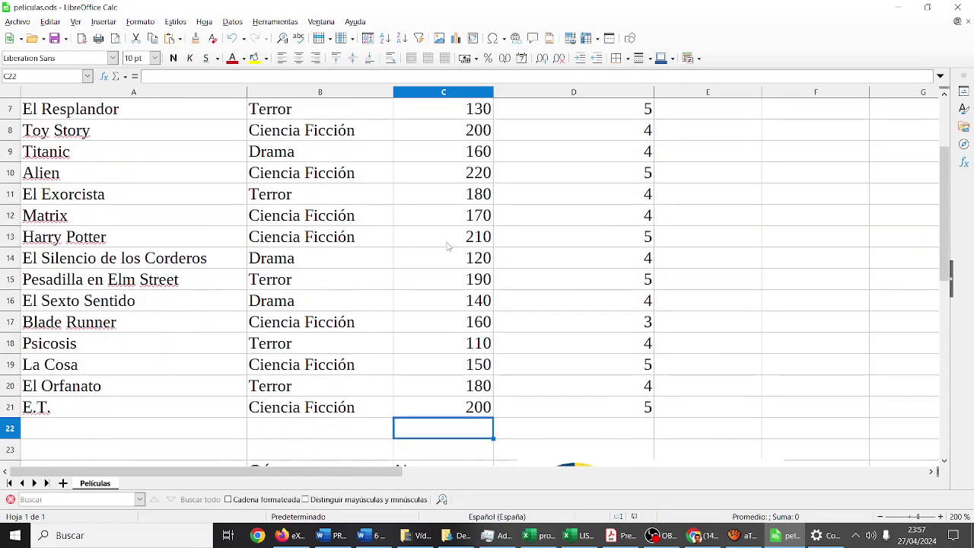
{"action": "scroll", "coordinate": [448, 246], "scroll_direction": "down", "scroll_amount": 2}
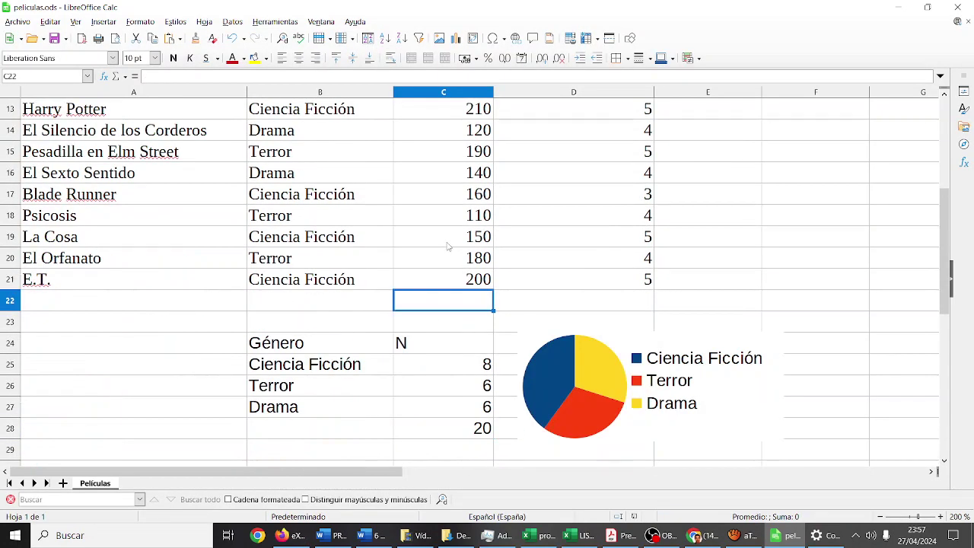
{"action": "scroll", "coordinate": [448, 246], "scroll_direction": "up", "scroll_amount": 2}
{"action": "scroll", "coordinate": [448, 245], "scroll_direction": "up", "scroll_amount": 3}
{"action": "scroll", "coordinate": [448, 246], "scroll_direction": "down", "scroll_amount": 1}
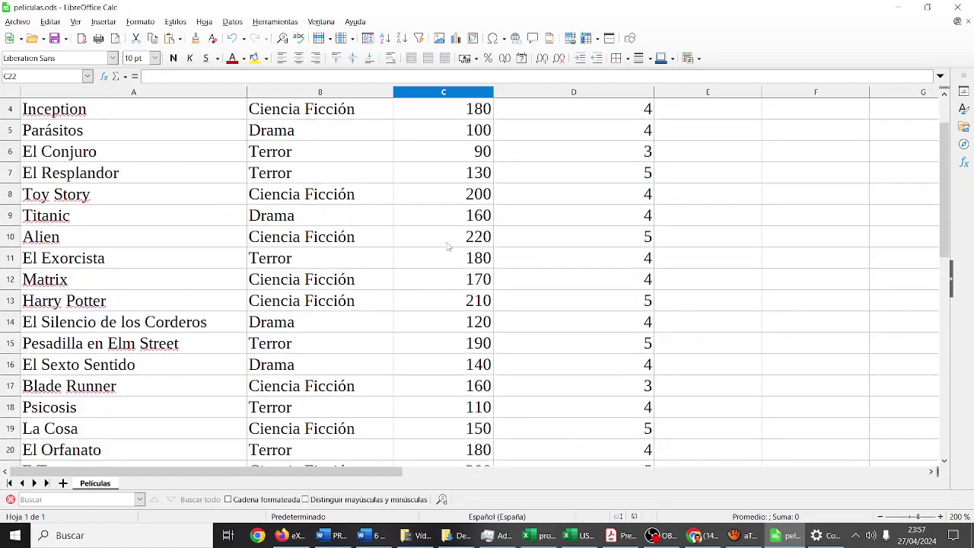
{"action": "scroll", "coordinate": [448, 245], "scroll_direction": "down", "scroll_amount": 2}
{"action": "left_click", "coordinate": [292, 535]}
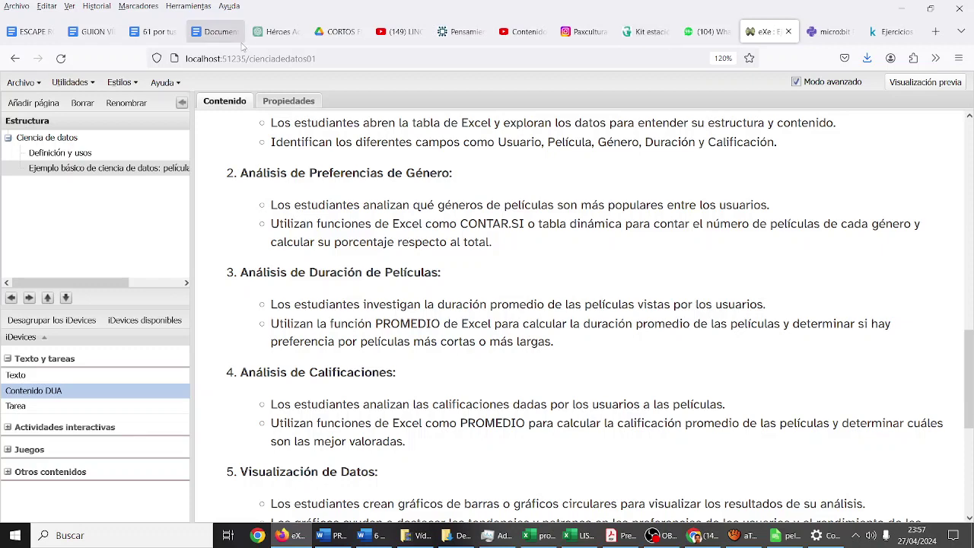
- Ask ChatGPT for the exact same movie table with an added duration column
{"action": "left_click", "coordinate": [280, 37]}
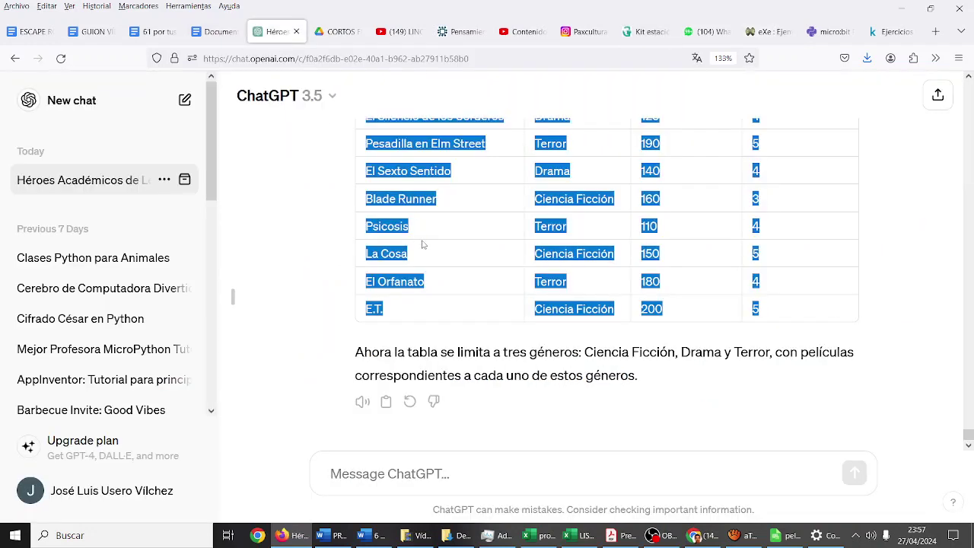
{"action": "left_click", "coordinate": [423, 473]}
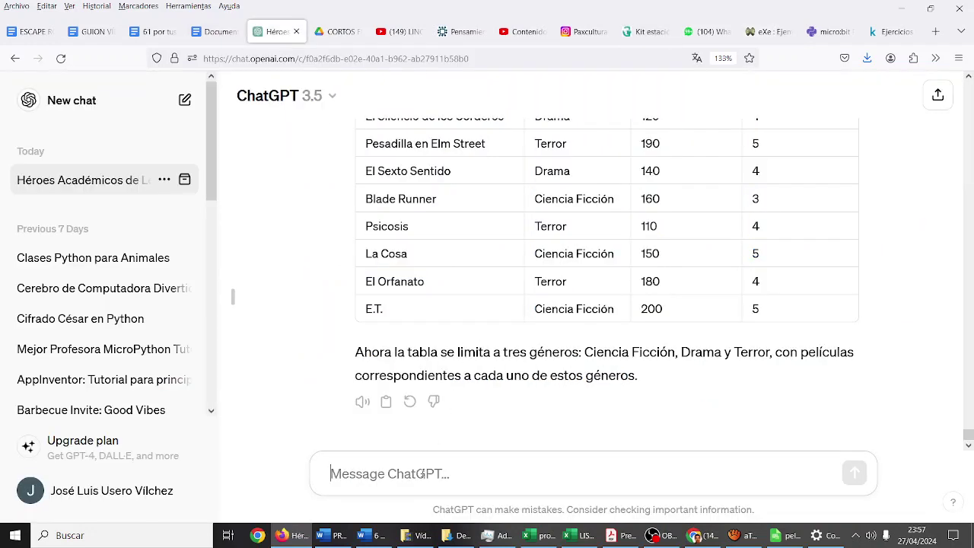
{"action": "type", "text": "Dame exactame"}
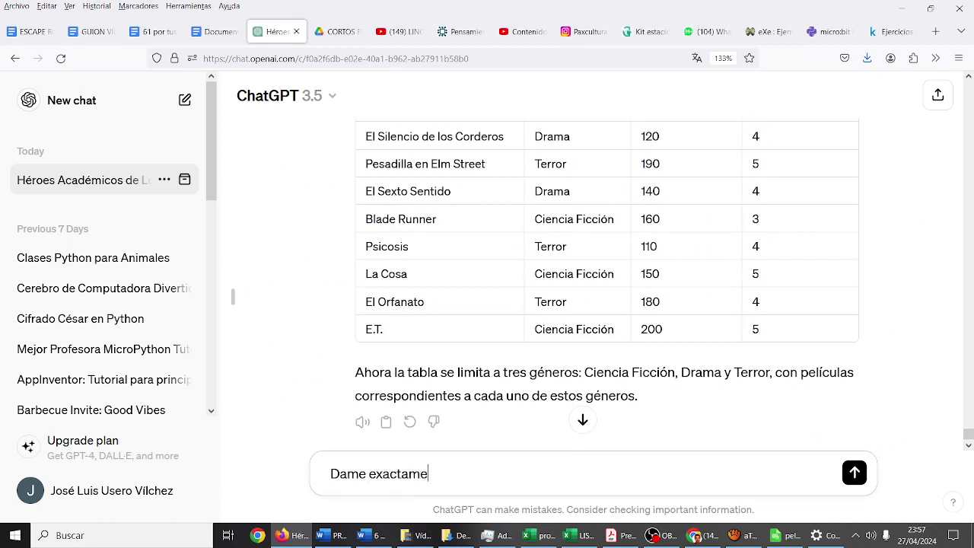
{"action": "type", "text": "nte la misma tabla per"}
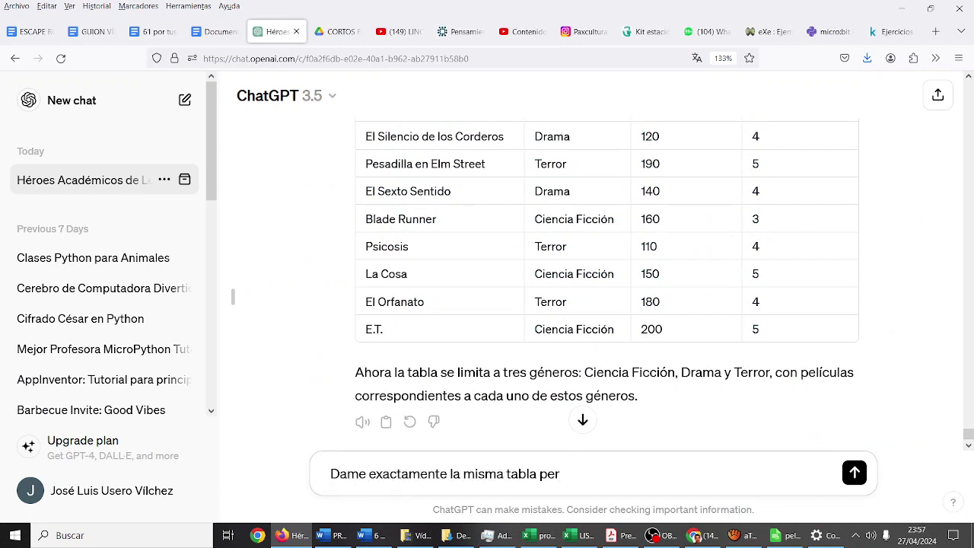
{"action": "type", "text": "o añade una columna"}
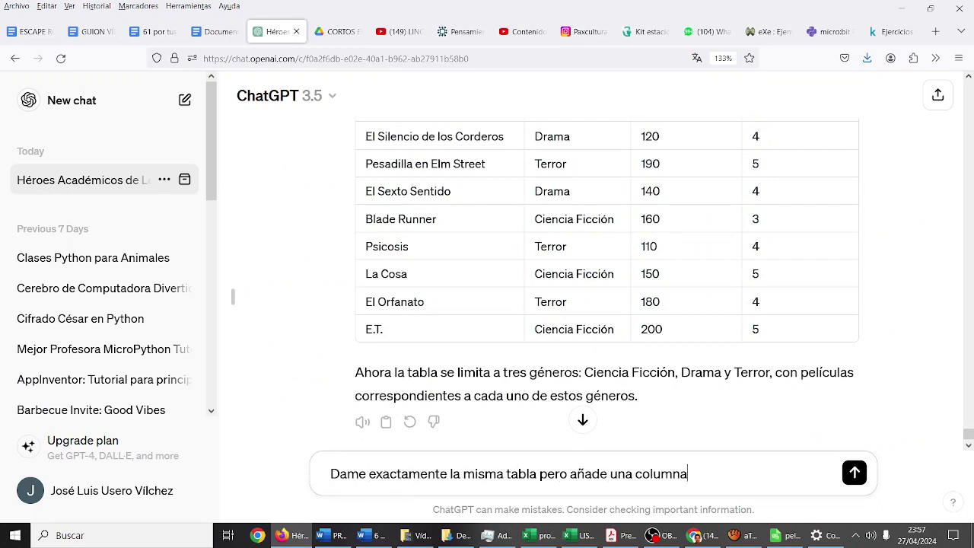
{"action": "type", "text": " con la duración de l"}
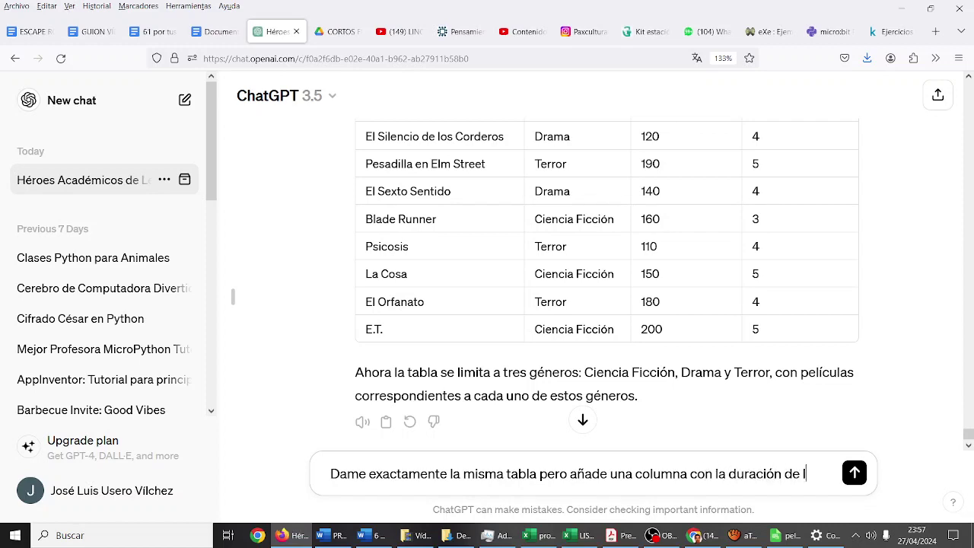
{"action": "type", "text": "as películas."}
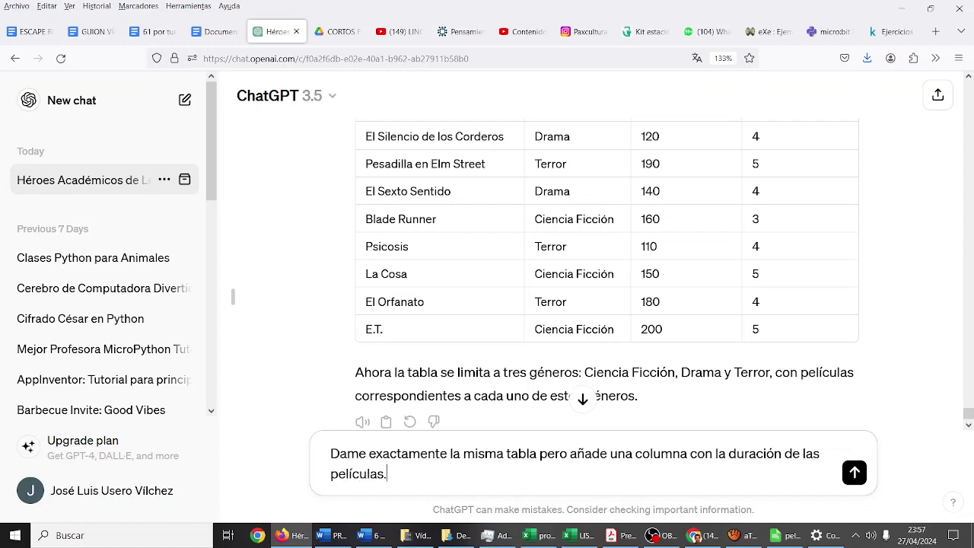
{"action": "key", "text": "Return"}
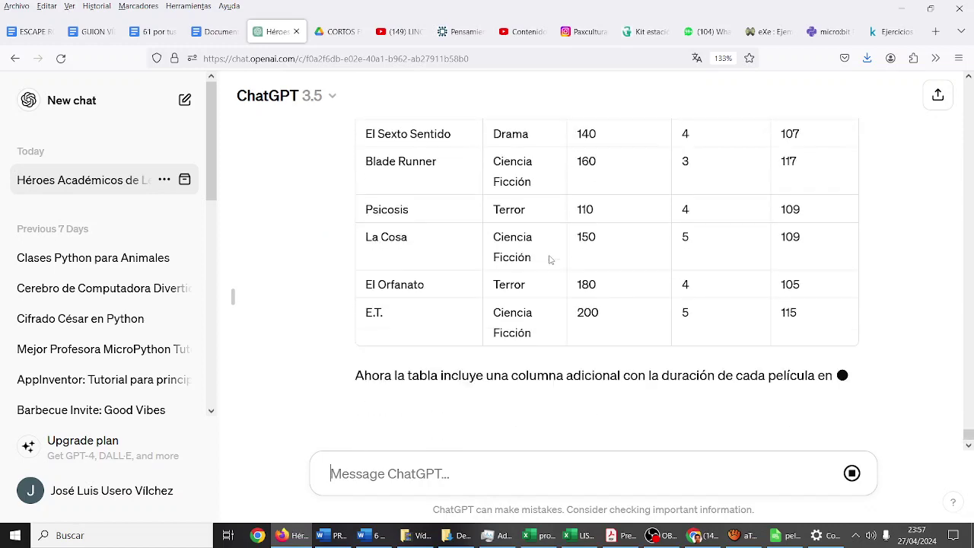
- Select the whole reply table with the Duración (min) column, then return to eXeLearning
{"action": "scroll", "coordinate": [609, 269], "scroll_direction": "up", "scroll_amount": 6}
{"action": "scroll", "coordinate": [585, 263], "scroll_direction": "up", "scroll_amount": 4}
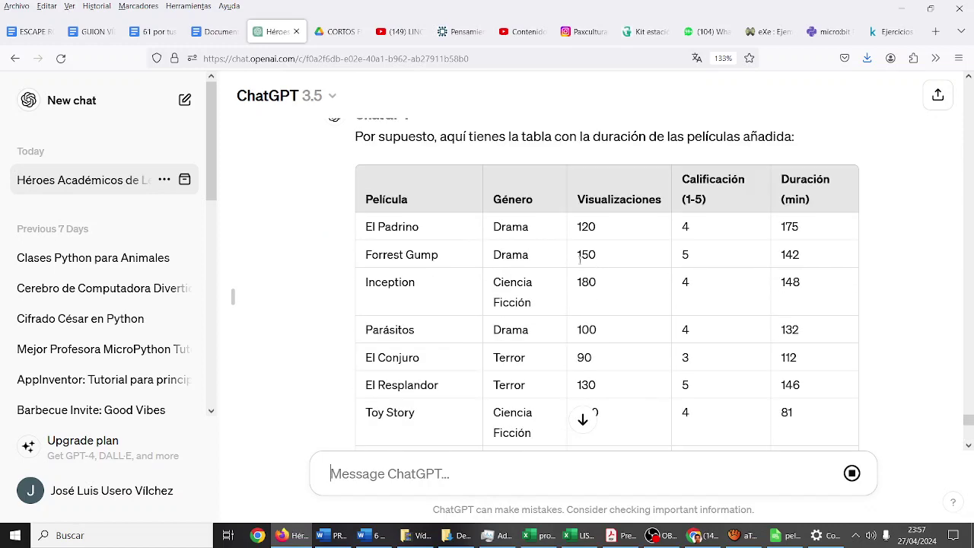
{"action": "left_click_drag", "start_coordinate": [388, 187], "coordinate": [765, 316]}
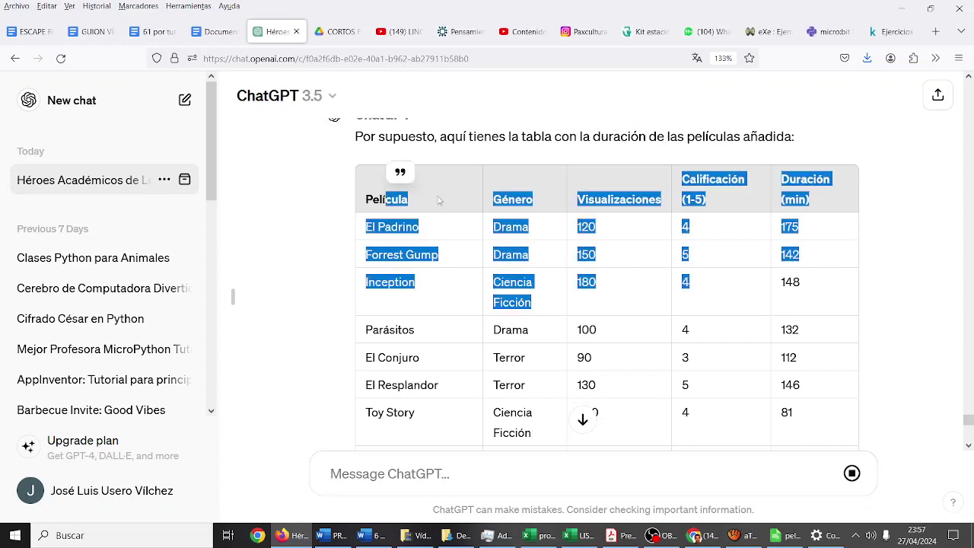
{"action": "left_click", "coordinate": [361, 167]}
{"action": "mouse_move", "coordinate": [364, 196]}
{"action": "left_mouse_down"}
{"action": "mouse_move", "coordinate": [768, 482]}
{"action": "mouse_move", "coordinate": [801, 332]}
{"action": "left_mouse_up"}
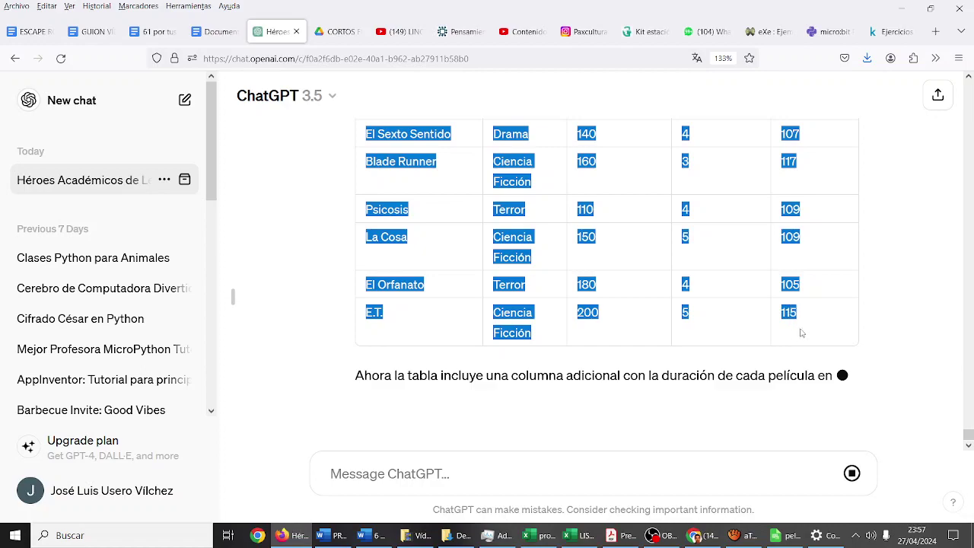
{"action": "left_click", "coordinate": [754, 34]}
- Paste the duration table beside the lesson's data table, then undo the badly formatted paste
{"action": "scroll", "coordinate": [468, 295], "scroll_direction": "up", "scroll_amount": 3}
{"action": "scroll", "coordinate": [468, 294], "scroll_direction": "down", "scroll_amount": 10}
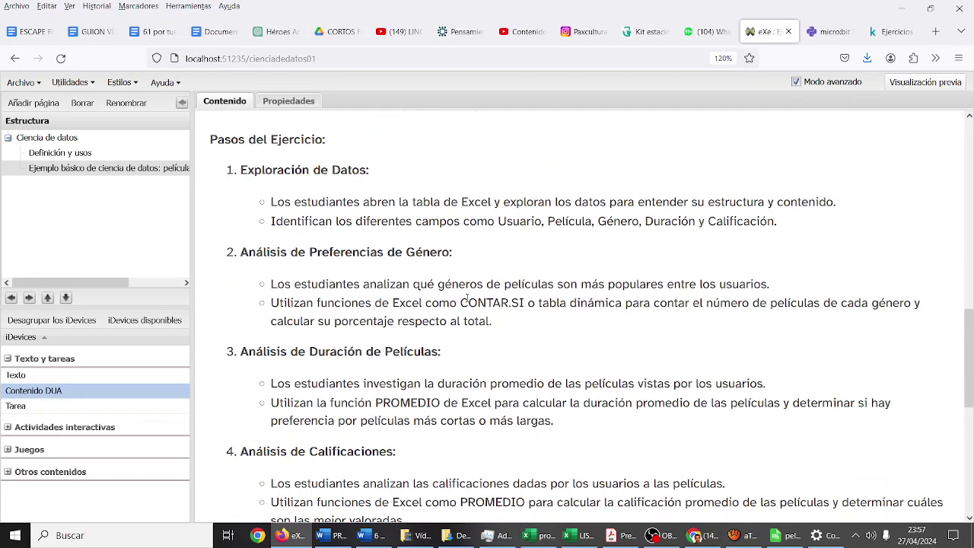
{"action": "left_click", "coordinate": [216, 386]}
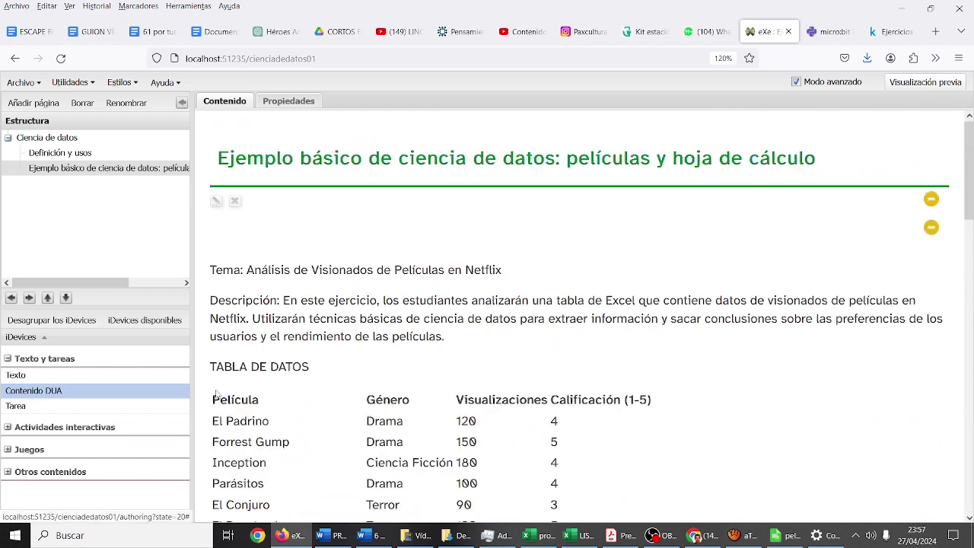
{"action": "scroll", "coordinate": [315, 365], "scroll_direction": "down", "scroll_amount": 4}
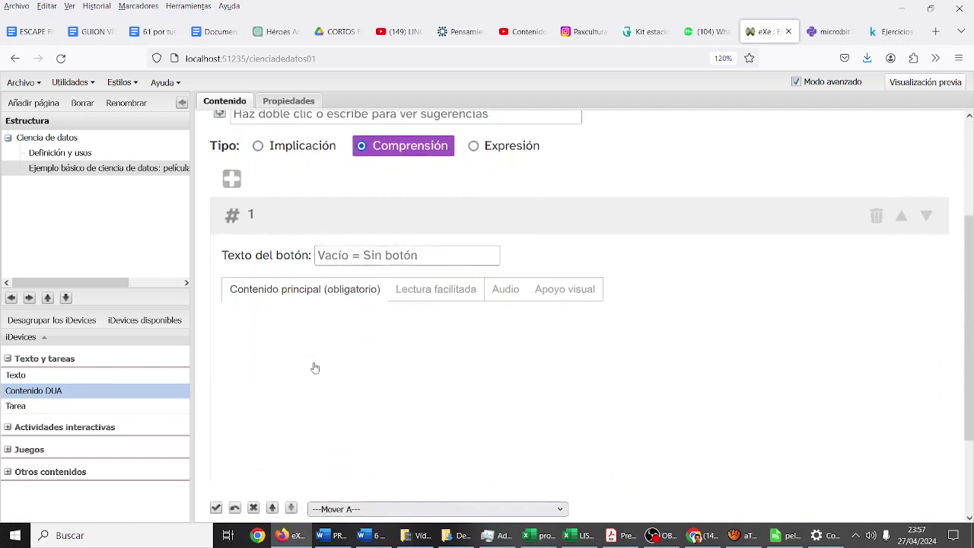
{"action": "scroll", "coordinate": [314, 363], "scroll_direction": "down", "scroll_amount": 4}
{"action": "scroll", "coordinate": [318, 362], "scroll_direction": "down", "scroll_amount": 2}
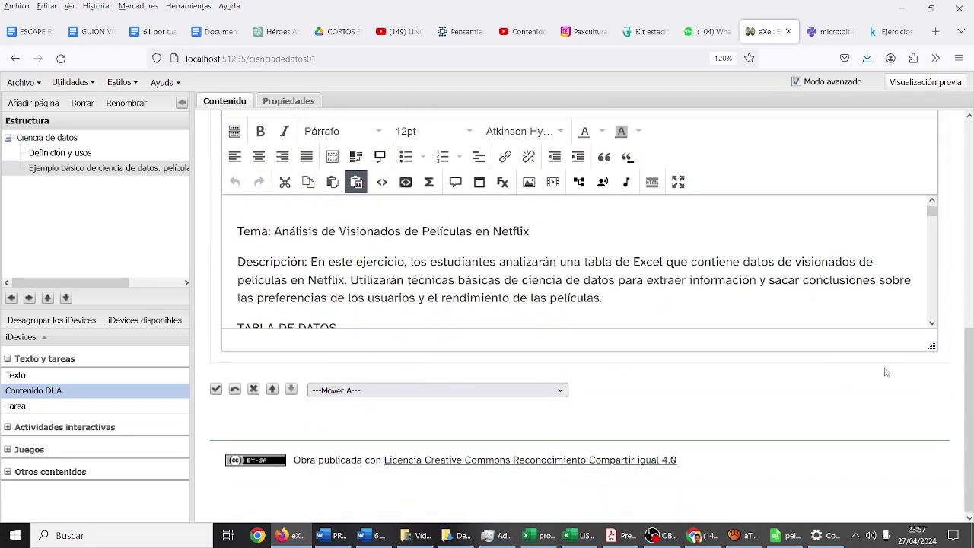
{"action": "left_click_drag", "start_coordinate": [926, 354], "coordinate": [913, 518]}
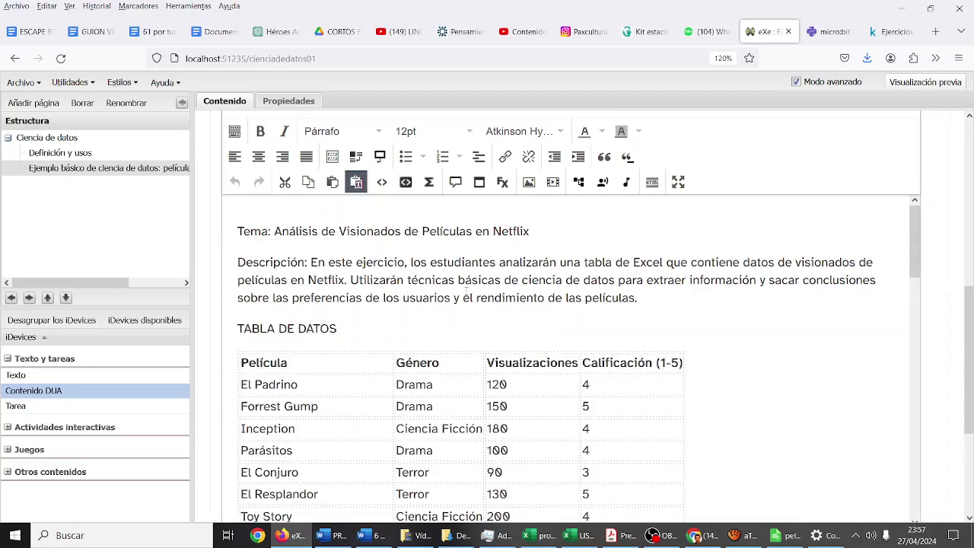
{"action": "scroll", "coordinate": [313, 263], "scroll_direction": "down", "scroll_amount": 1}
{"action": "left_click", "coordinate": [229, 271]}
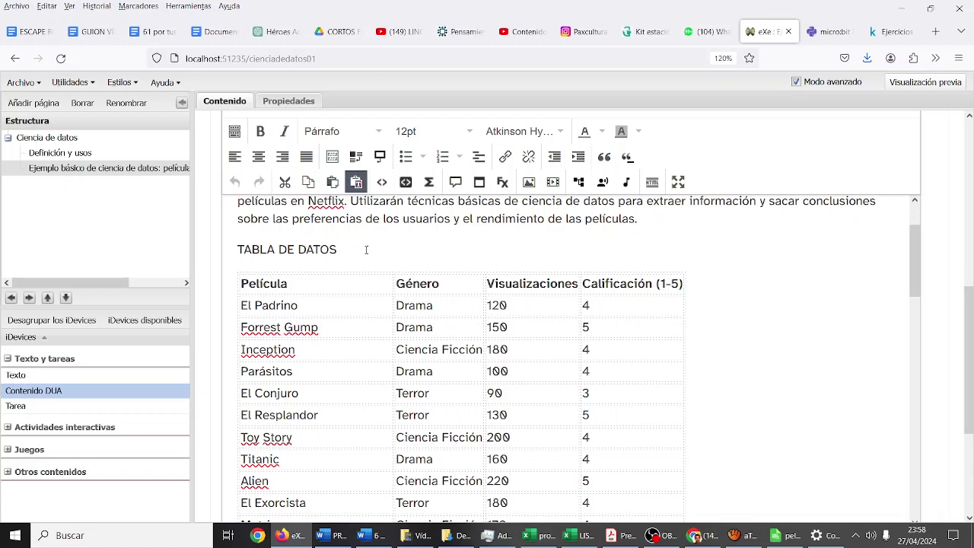
{"action": "key", "text": "ctrl+v"}
{"action": "key", "text": "ctrl+z"}
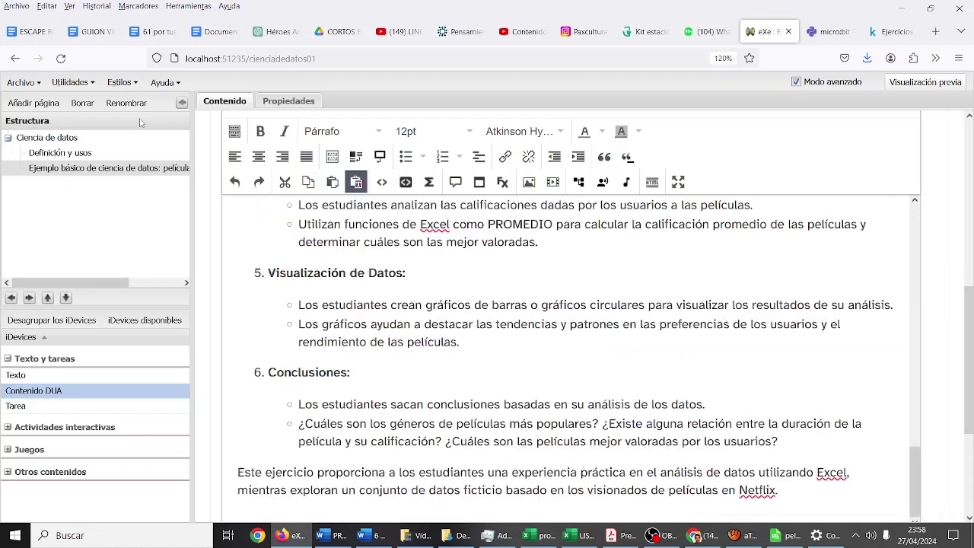
- Toggle pasting with or without formatting and place the cursor above the table
{"action": "scroll", "coordinate": [241, 221], "scroll_direction": "up", "scroll_amount": 3}
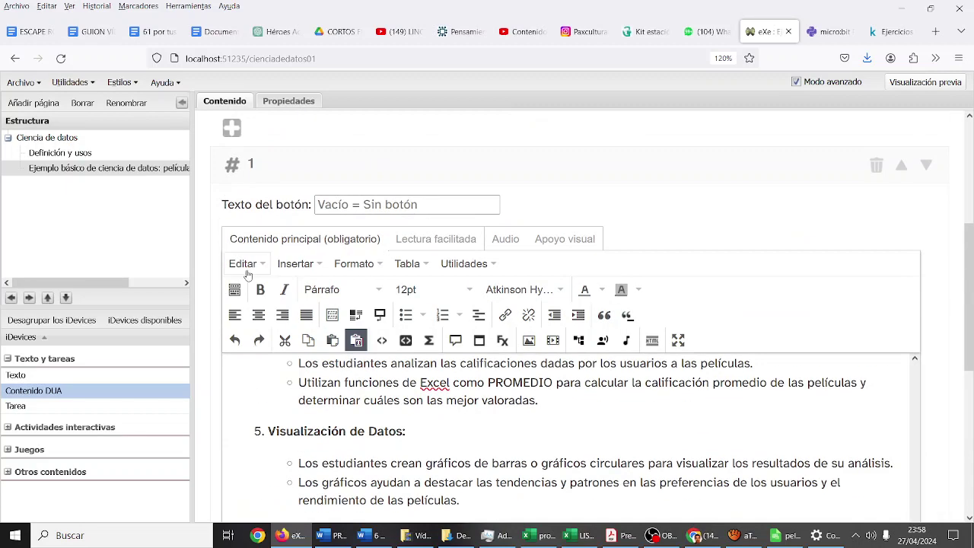
{"action": "left_click", "coordinate": [245, 265]}
{"action": "left_click", "coordinate": [278, 447]}
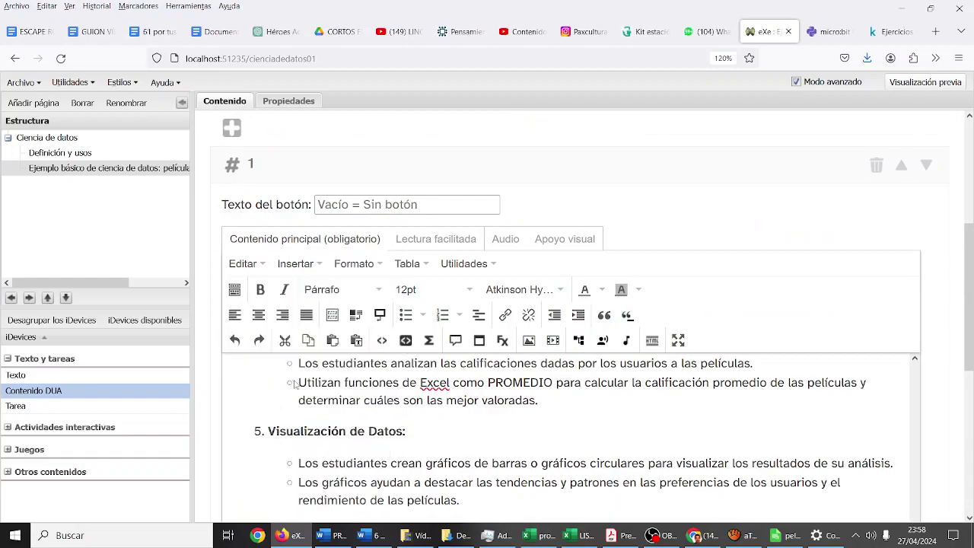
{"action": "scroll", "coordinate": [296, 382], "scroll_direction": "down", "scroll_amount": 5}
{"action": "scroll", "coordinate": [296, 382], "scroll_direction": "up", "scroll_amount": 10}
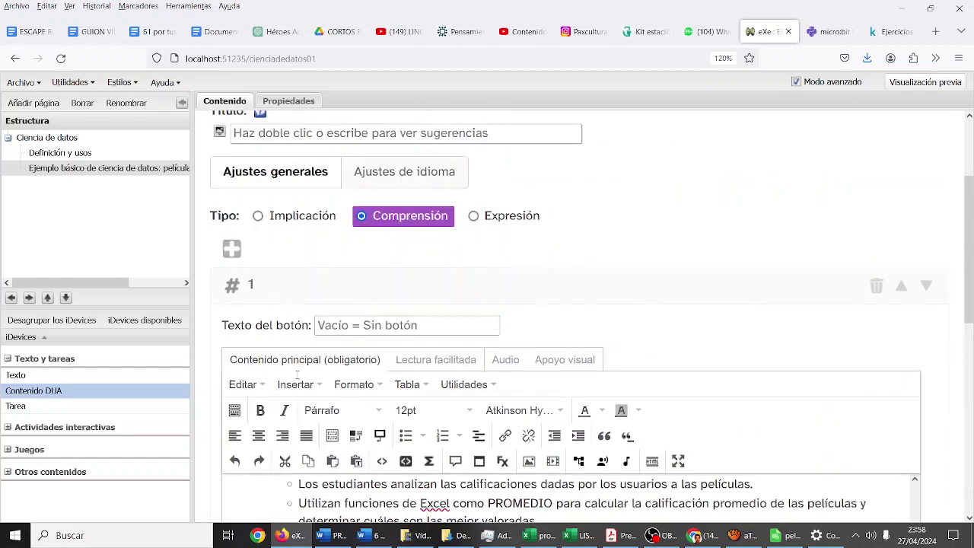
{"action": "scroll", "coordinate": [299, 373], "scroll_direction": "down", "scroll_amount": 8}
{"action": "left_click", "coordinate": [305, 371]}
{"action": "scroll", "coordinate": [305, 372], "scroll_direction": "up", "scroll_amount": 2}
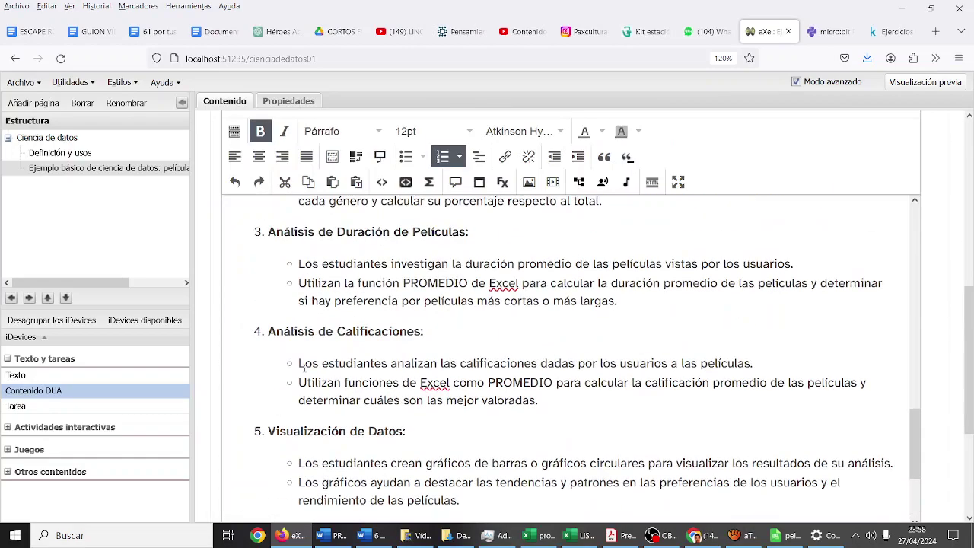
{"action": "scroll", "coordinate": [305, 371], "scroll_direction": "up", "scroll_amount": 4}
{"action": "scroll", "coordinate": [305, 371], "scroll_direction": "up", "scroll_amount": 2}
{"action": "scroll", "coordinate": [304, 369], "scroll_direction": "up", "scroll_amount": 4}
{"action": "scroll", "coordinate": [304, 368], "scroll_direction": "up", "scroll_amount": 2}
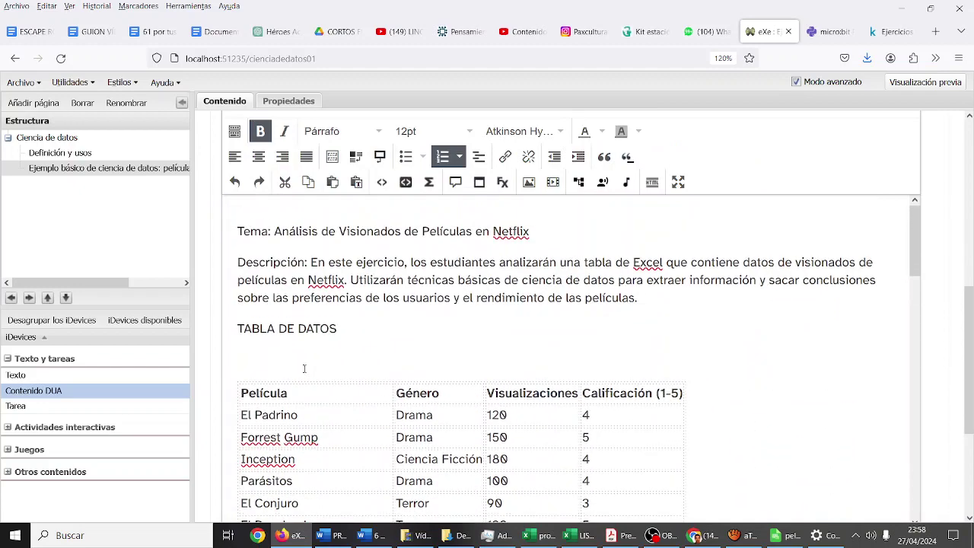
{"action": "left_click", "coordinate": [299, 362]}
{"action": "scroll", "coordinate": [299, 362], "scroll_direction": "down", "scroll_amount": 5}
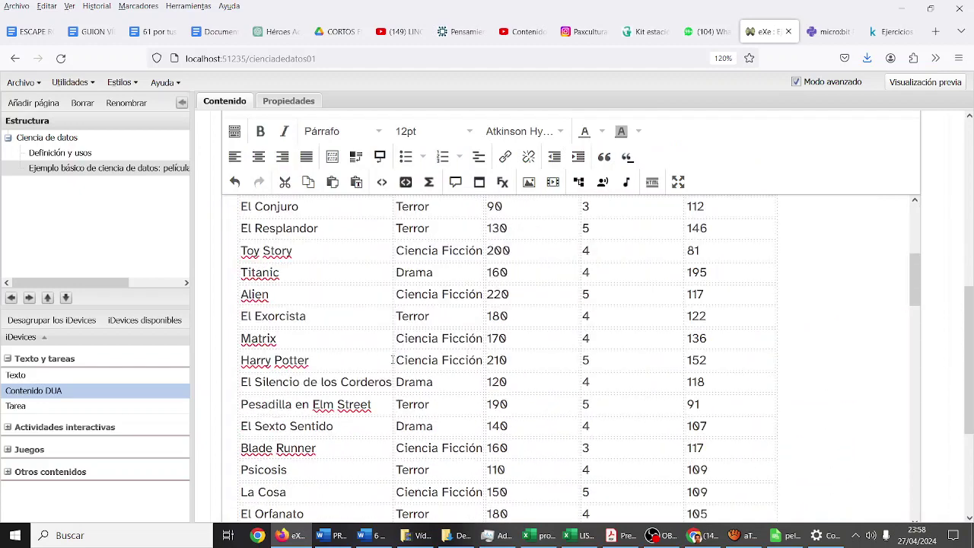
{"action": "scroll", "coordinate": [393, 360], "scroll_direction": "down", "scroll_amount": 4}
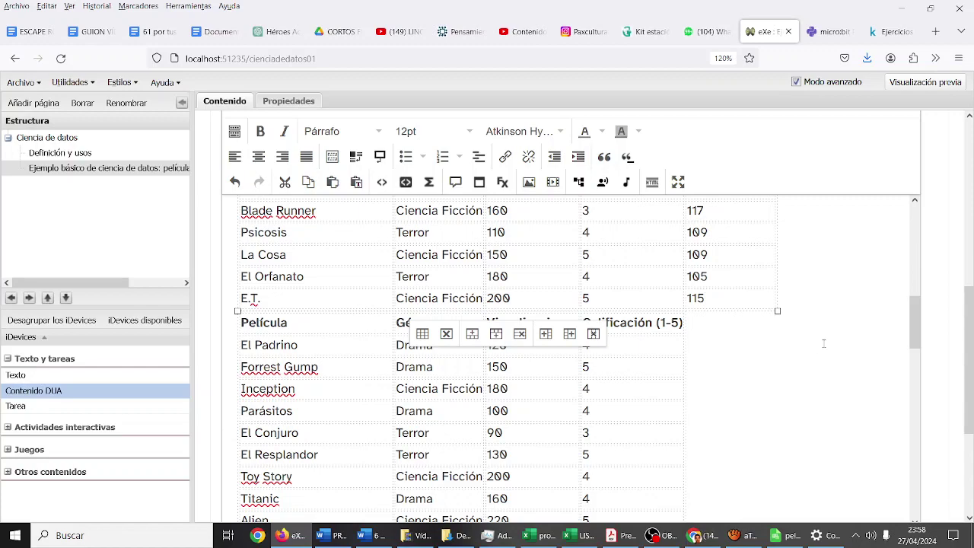
- Insert an empty paragraph after the first table, select the second table, and return to peliculas.ods
{"action": "left_click", "coordinate": [796, 309]}
{"action": "key", "text": "Return"}
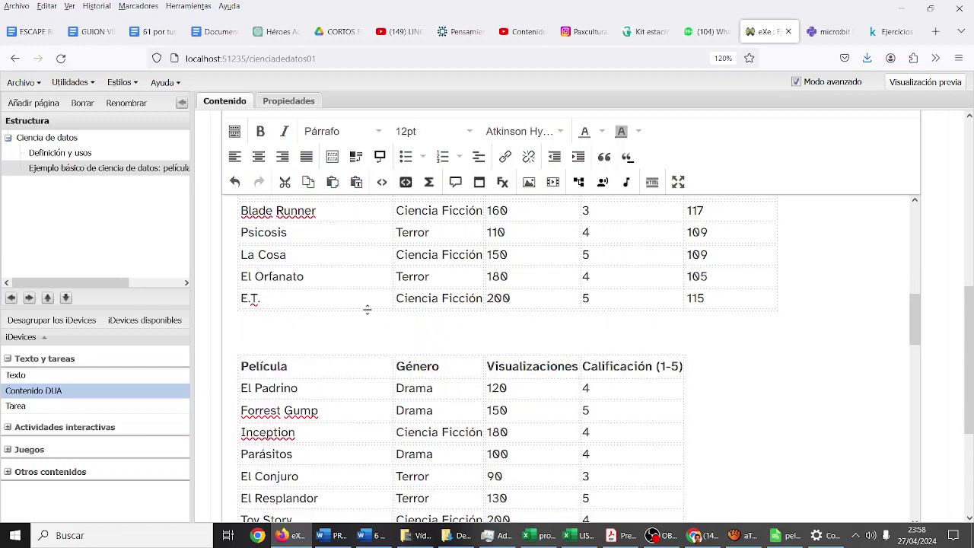
{"action": "mouse_move", "coordinate": [331, 338]}
{"action": "left_mouse_down"}
{"action": "mouse_move", "coordinate": [394, 494]}
{"action": "mouse_move", "coordinate": [592, 457]}
{"action": "left_mouse_up"}
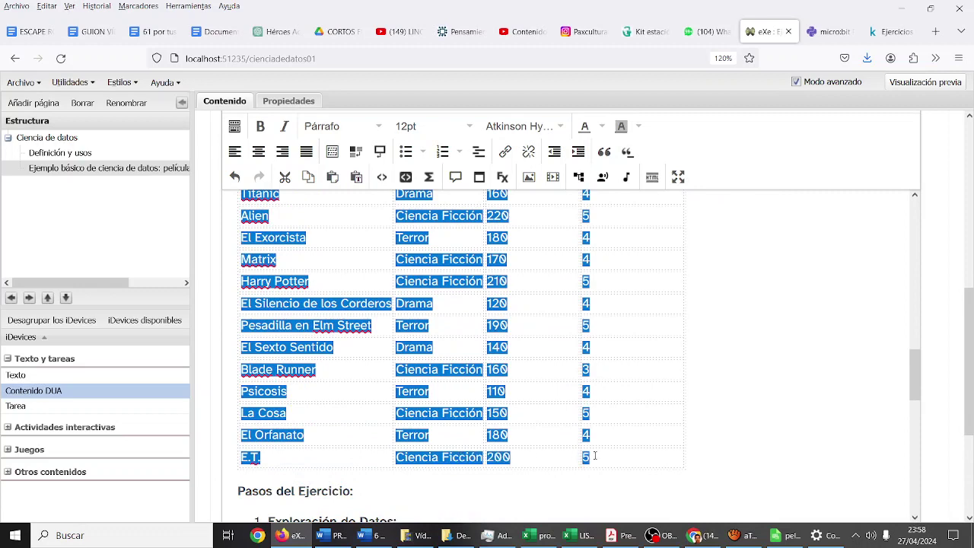
{"action": "scroll", "coordinate": [595, 455], "scroll_direction": "down", "scroll_amount": 5}
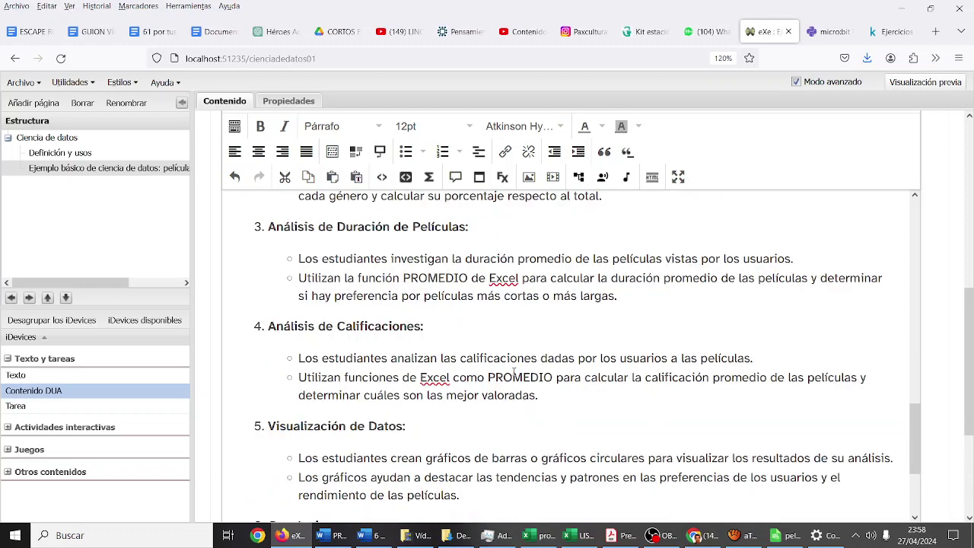
{"action": "left_click", "coordinate": [784, 535]}
- Paste the copied movie table at A1, bringing in the Duración (min) column
{"action": "scroll", "coordinate": [358, 250], "scroll_direction": "up", "scroll_amount": 3}
{"action": "scroll", "coordinate": [358, 251], "scroll_direction": "up", "scroll_amount": 1}
{"action": "left_click", "coordinate": [213, 137]}
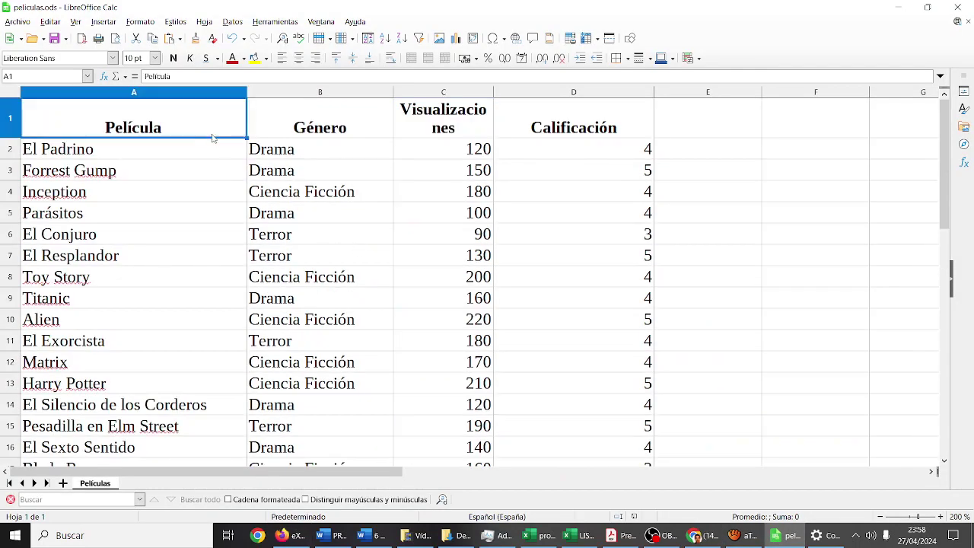
{"action": "key", "text": "ctrl+v"}
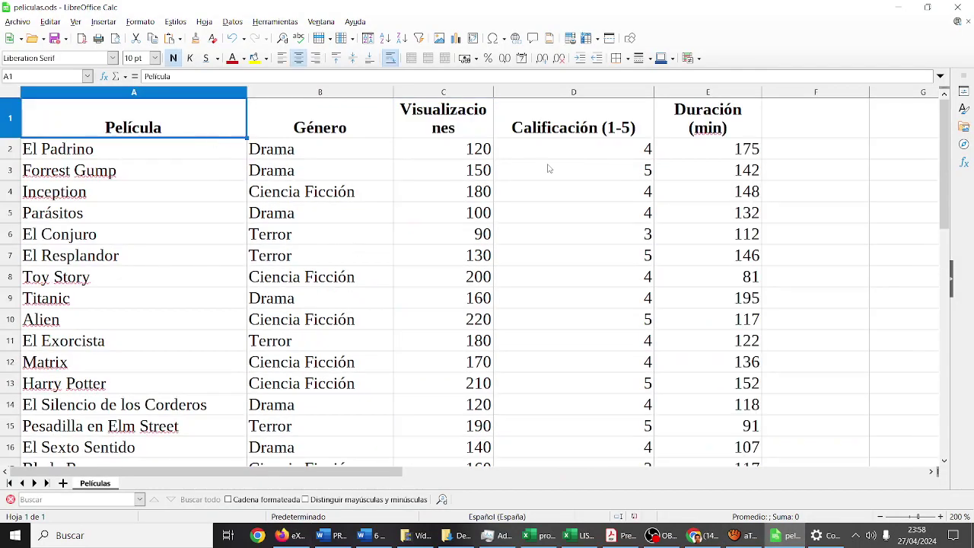
- Shorten the D1 header from 'Calificación (1-5)' to 'Calificación'
{"action": "left_click", "coordinate": [638, 133]}
{"action": "double_click", "coordinate": [638, 131]}
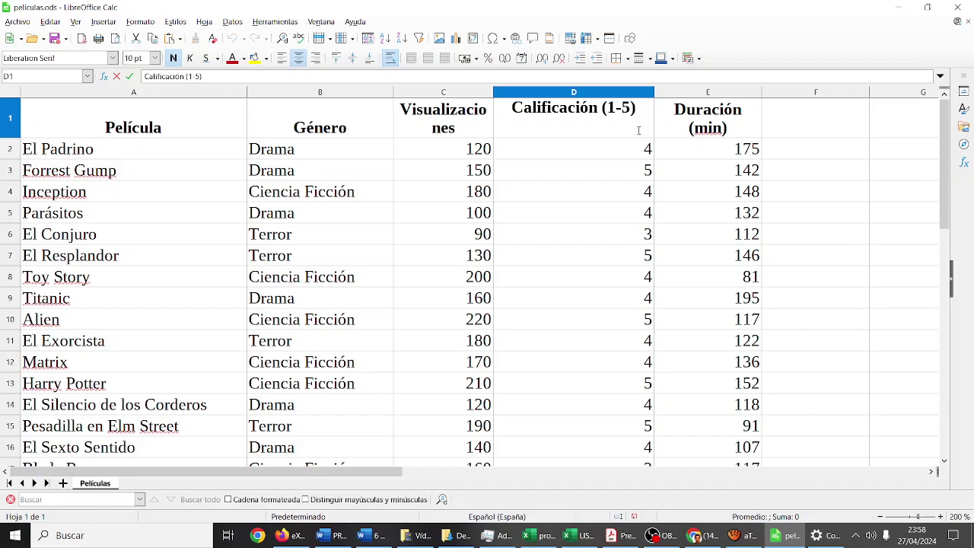
{"action": "key", "text": "BackSpace"}
{"action": "key", "text": "BackSpace"}
{"action": "key", "text": "BackSpace"}
{"action": "key", "text": "BackSpace"}
{"action": "key", "text": "BackSpace"}
{"action": "key", "text": "BackSpace"}
{"action": "left_click", "coordinate": [632, 179]}
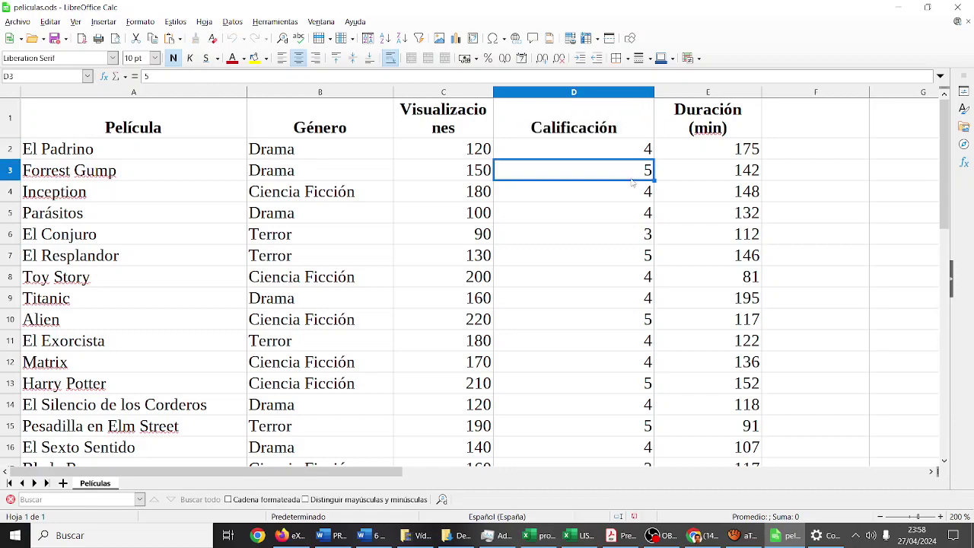
- Glance at the eXeLearning page, then select E22 below the durations
{"action": "scroll", "coordinate": [631, 182], "scroll_direction": "down", "scroll_amount": 1}
{"action": "scroll", "coordinate": [632, 183], "scroll_direction": "down", "scroll_amount": 5}
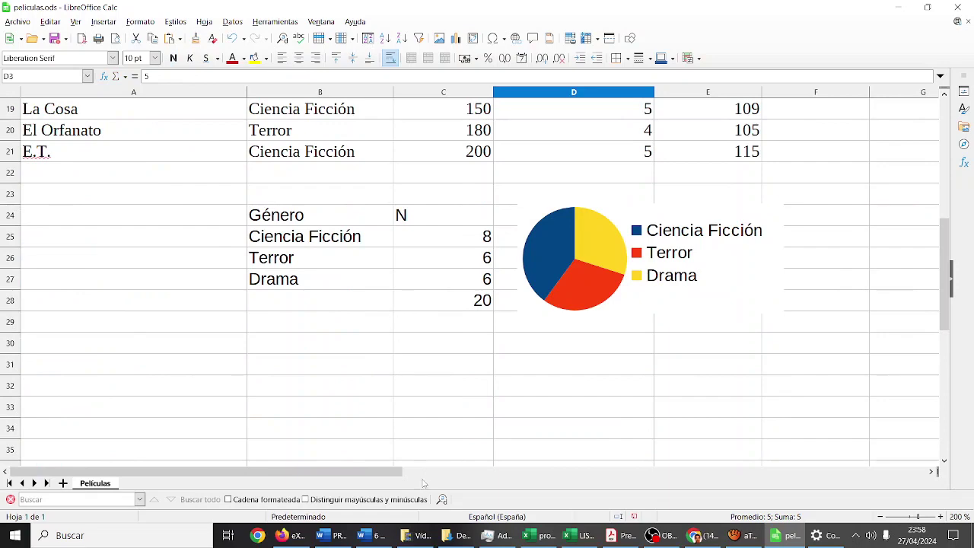
{"action": "left_click", "coordinate": [291, 535]}
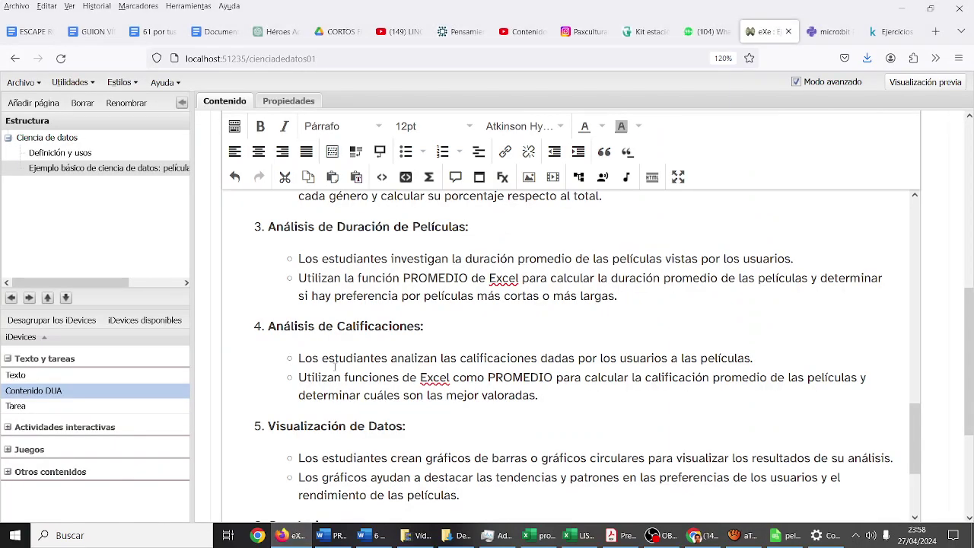
{"action": "left_click", "coordinate": [289, 536]}
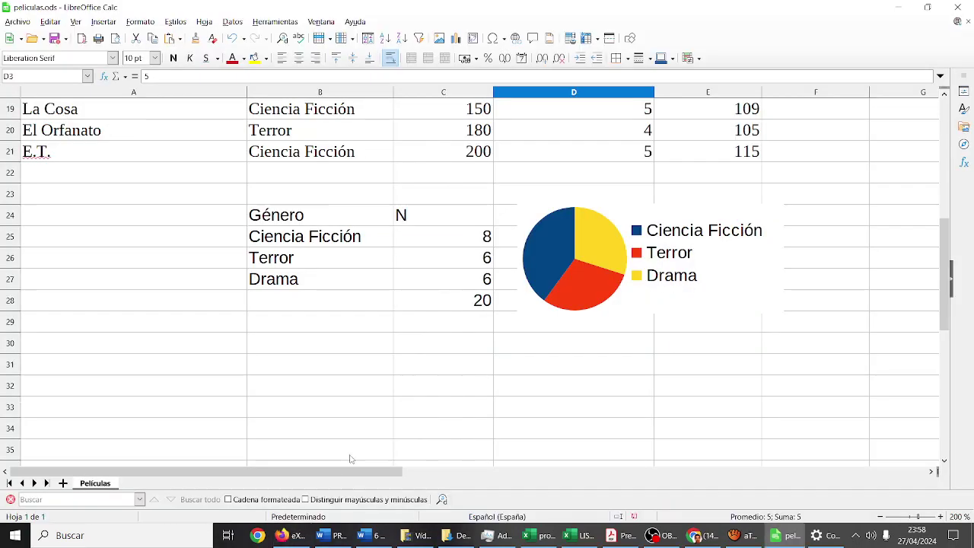
{"action": "scroll", "coordinate": [396, 308], "scroll_direction": "up", "scroll_amount": 1}
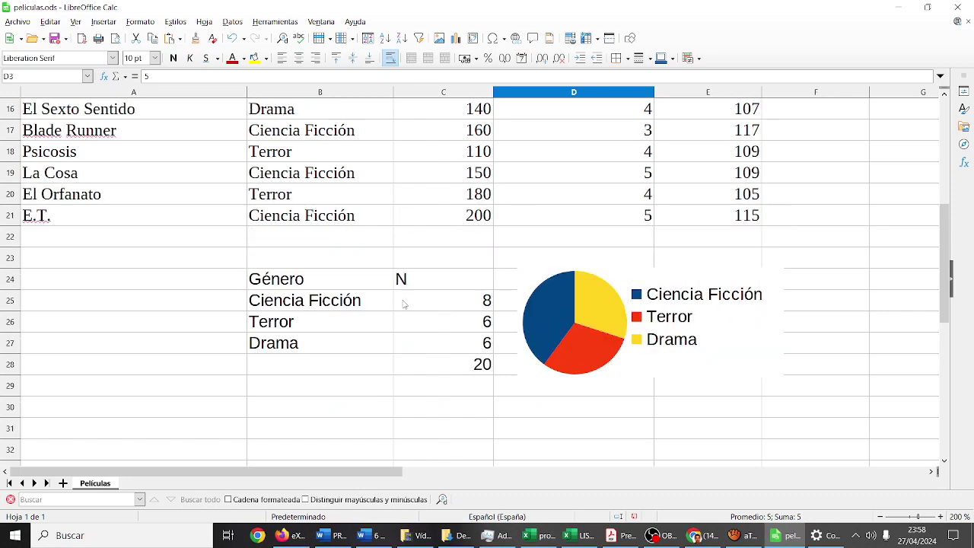
{"action": "left_click", "coordinate": [681, 242]}
- Enter =PROMEDIO(E2:E21) in E22 to average the film durations, giving 126,45
{"action": "type", "text": "=p"}
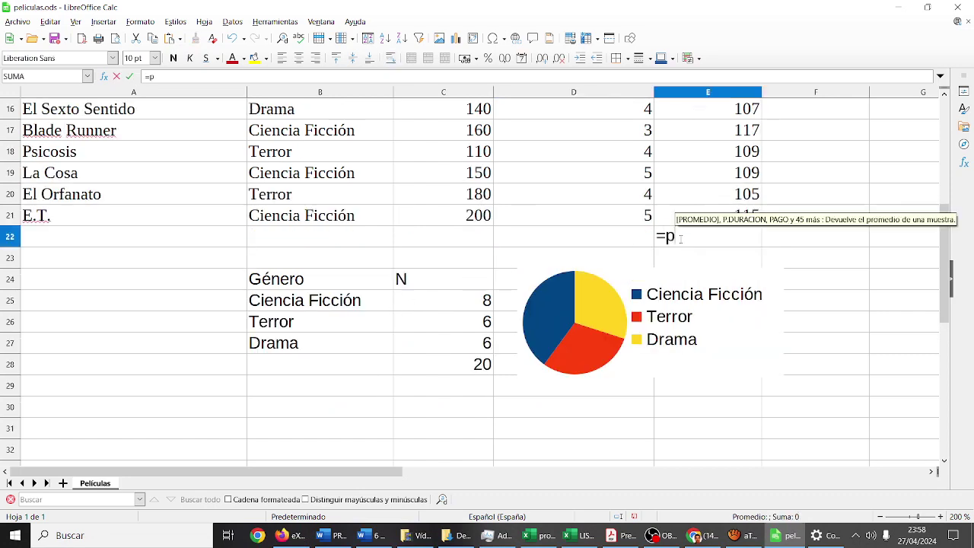
{"action": "type", "text": "romedio("}
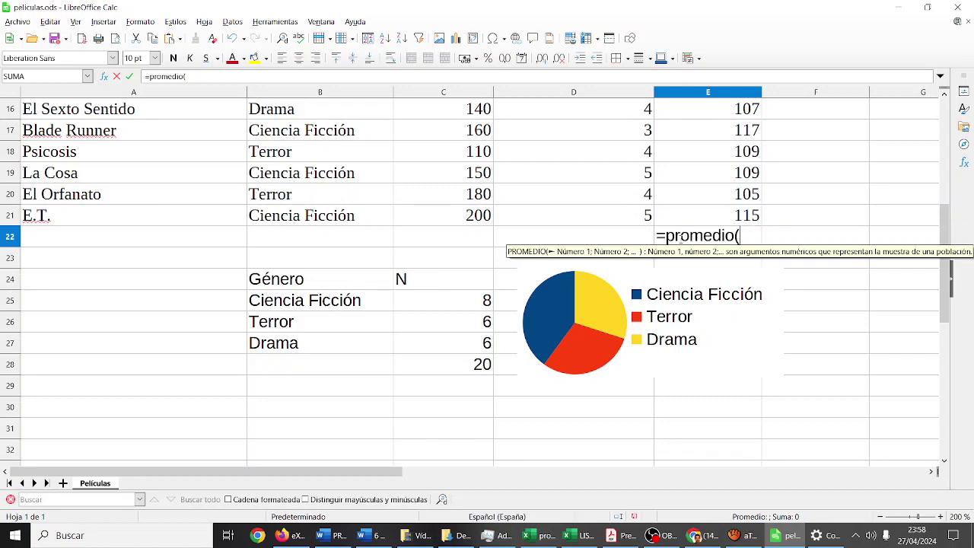
{"action": "left_click_drag", "start_coordinate": [744, 225], "coordinate": [726, 27]}
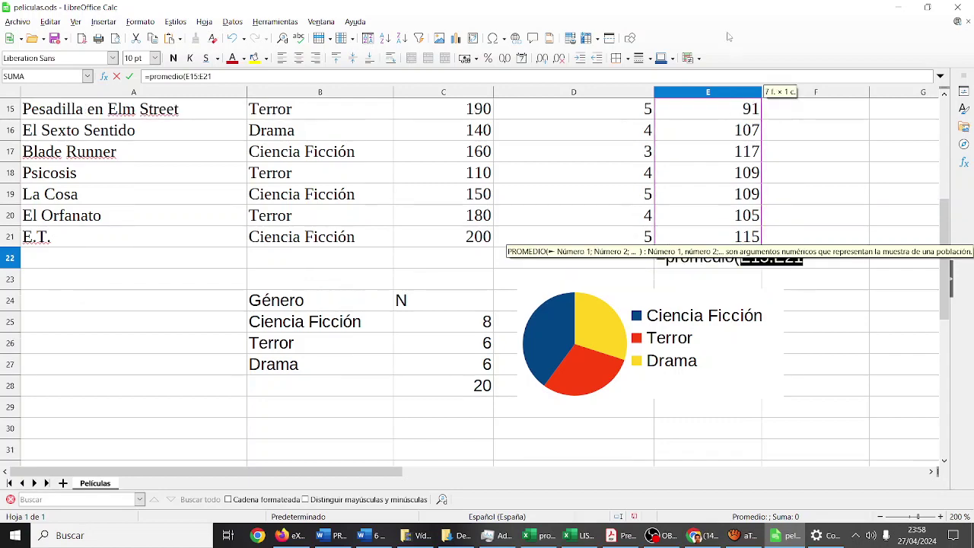
{"action": "left_click_drag", "start_coordinate": [738, 120], "coordinate": [740, 159]}
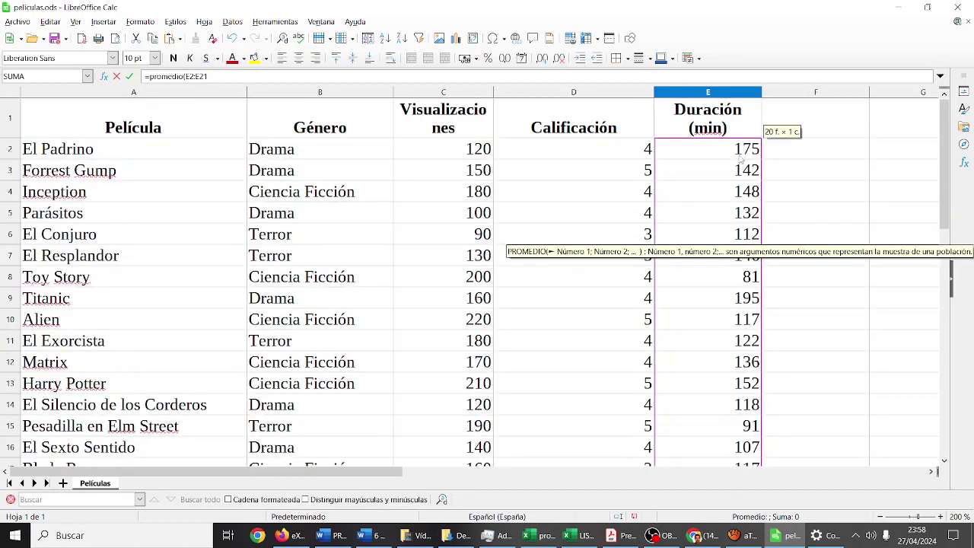
{"action": "key", "text": "Return"}
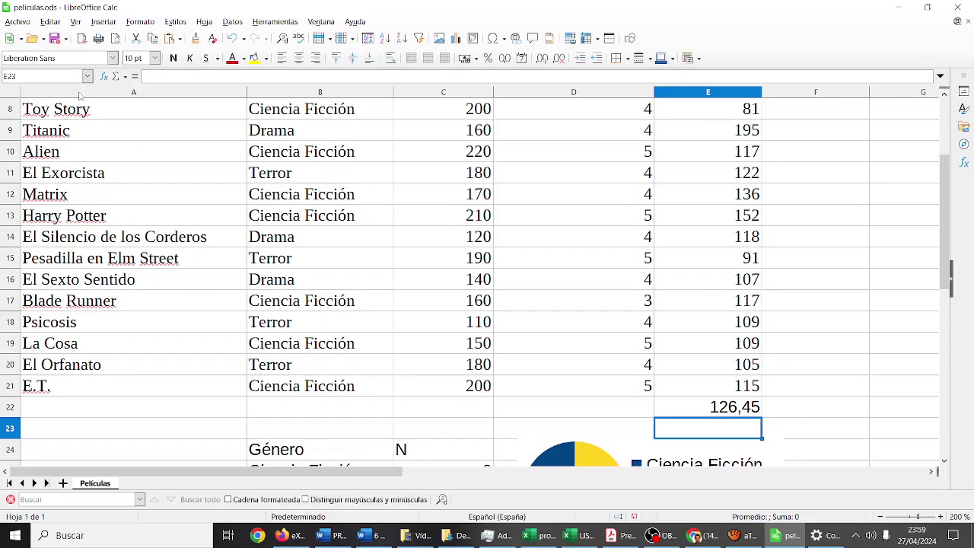
- Save peliculas.ods via Archivo > Guardar and return to the Calc window
{"action": "left_click", "coordinate": [17, 21]}
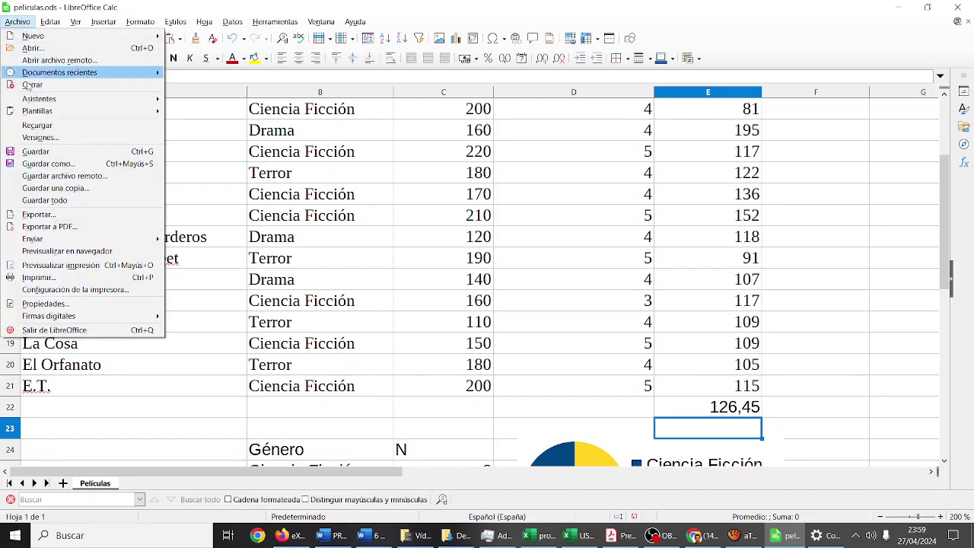
{"action": "left_click", "coordinate": [42, 151]}
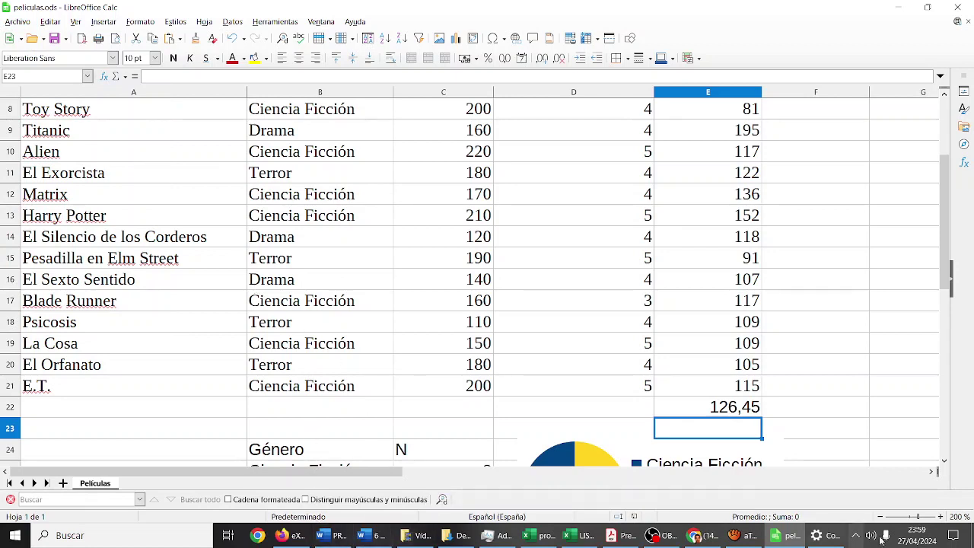
{"action": "left_click", "coordinate": [659, 535]}
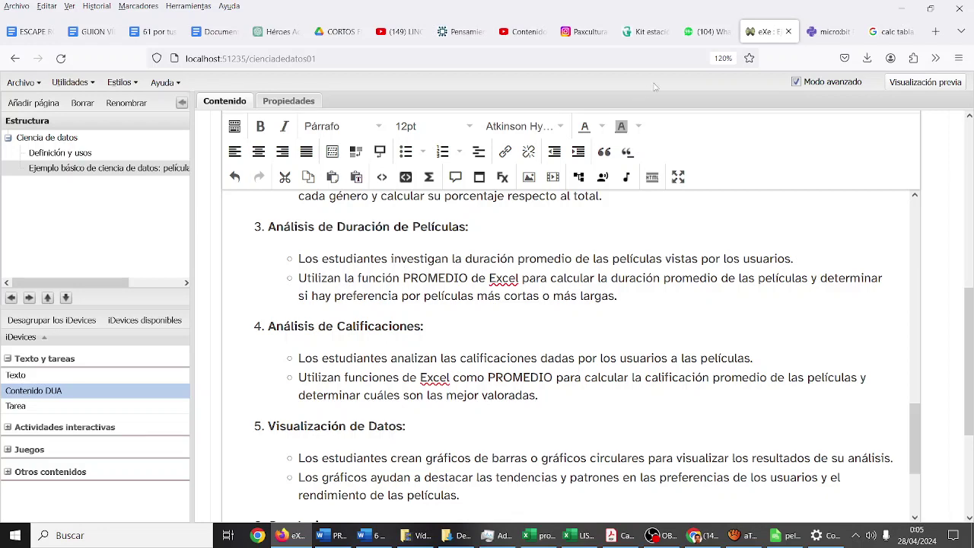
{"action": "left_click", "coordinate": [784, 535]}
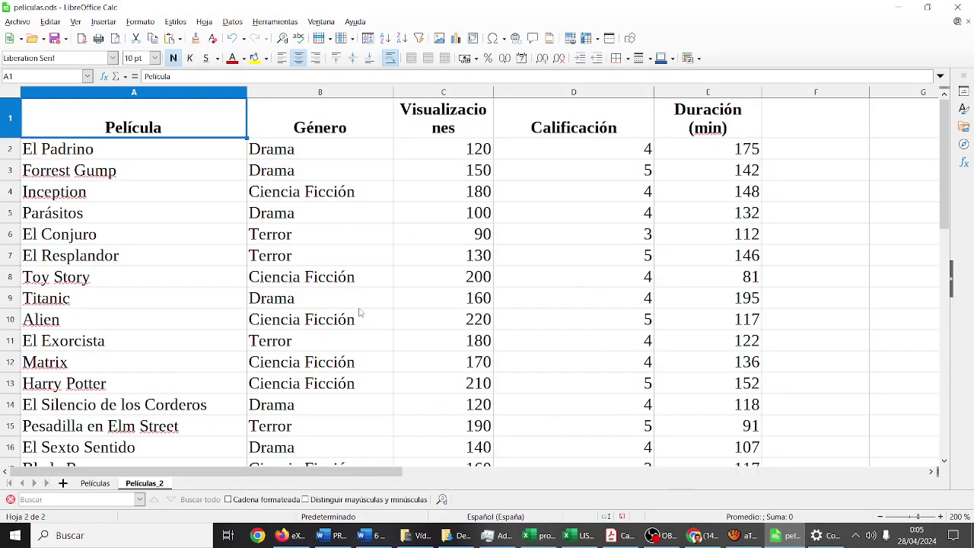
- Delete the outdated Películas_2 sheet, confirming with Sí
{"action": "right_click", "coordinate": [155, 487]}
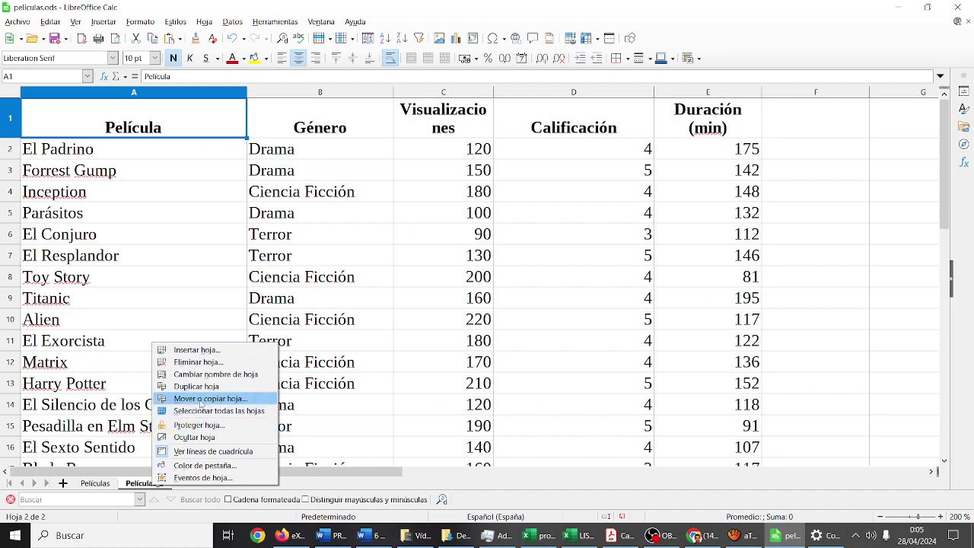
{"action": "left_click", "coordinate": [198, 362]}
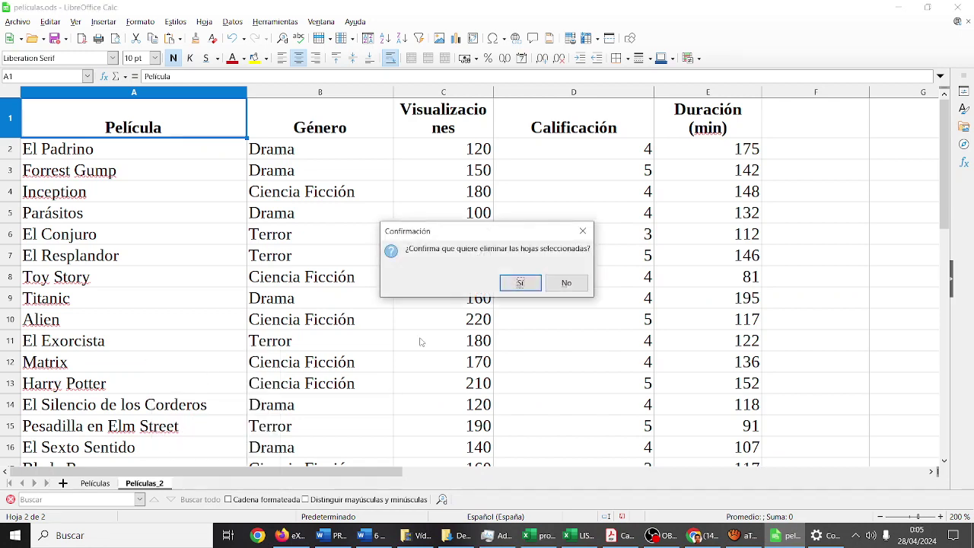
{"action": "left_click", "coordinate": [514, 287]}
- Duplicate the Películas sheet to create a fresh Películas_2
{"action": "right_click", "coordinate": [113, 485]}
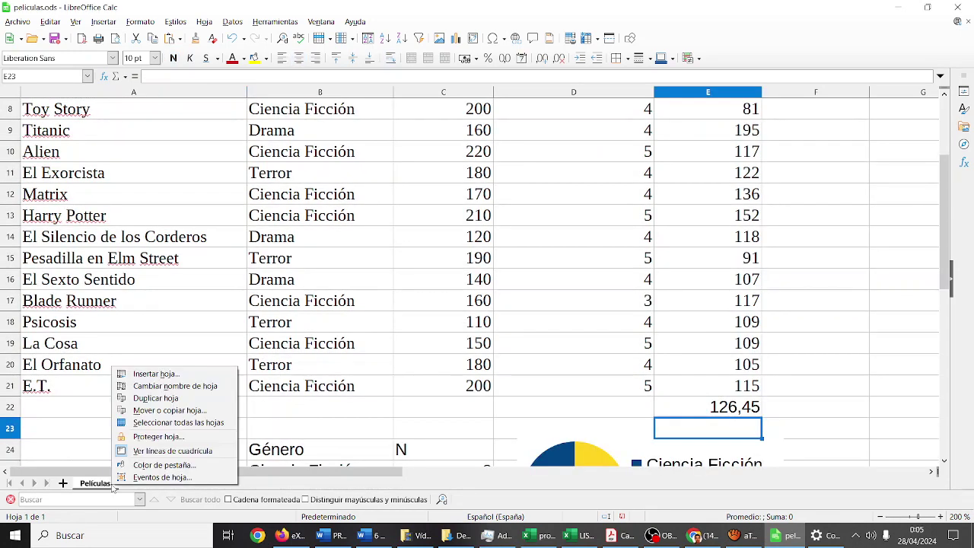
{"action": "left_click", "coordinate": [166, 398]}
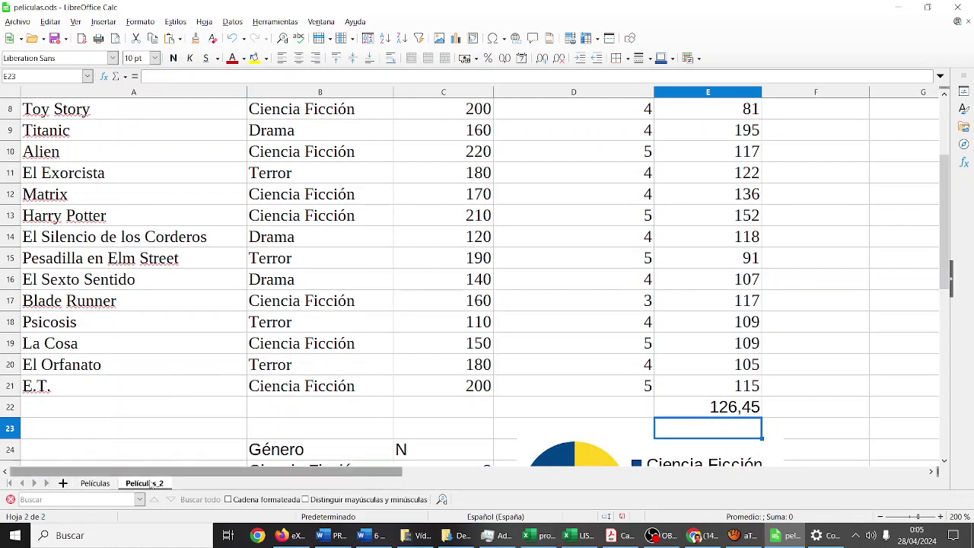
{"action": "left_click", "coordinate": [747, 384]}
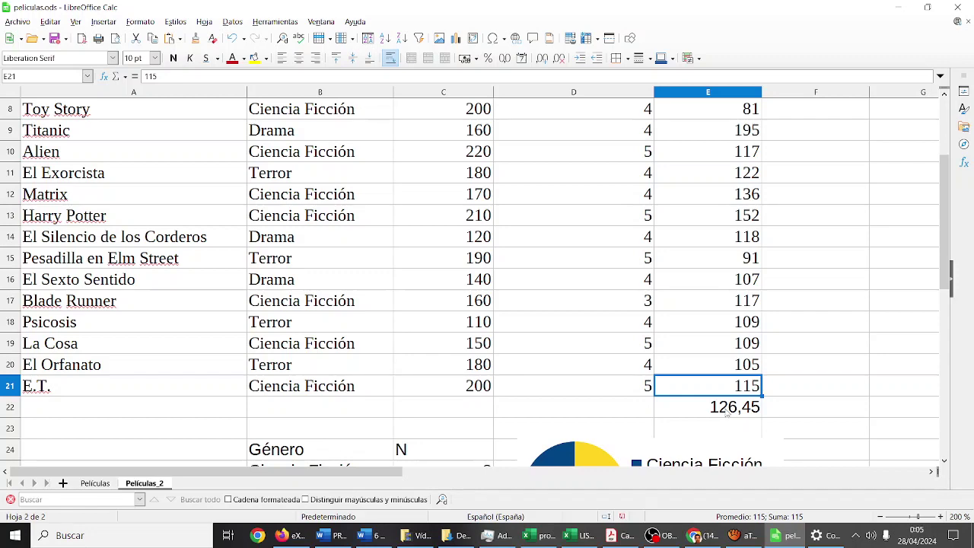
- Start a pivot table using the whole movie table A1:E21 as source
{"action": "left_click_drag", "start_coordinate": [728, 390], "coordinate": [59, 58]}
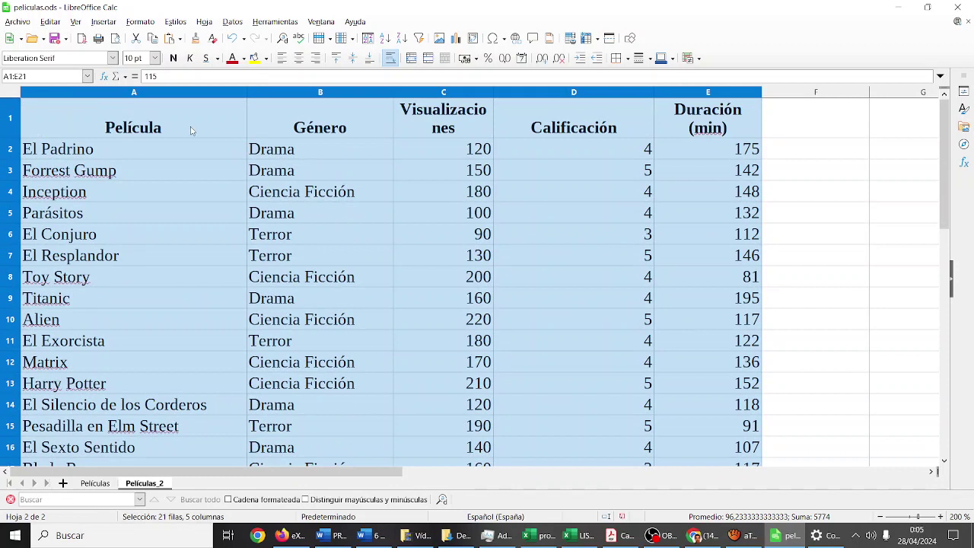
{"action": "left_click", "coordinate": [232, 22]}
{"action": "mouse_move", "coordinate": [261, 142]}
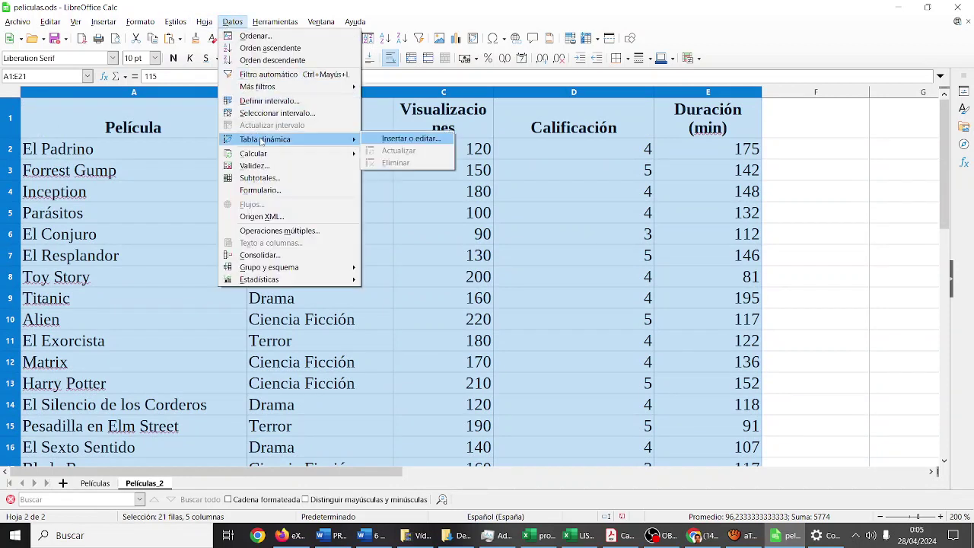
{"action": "left_click", "coordinate": [378, 145]}
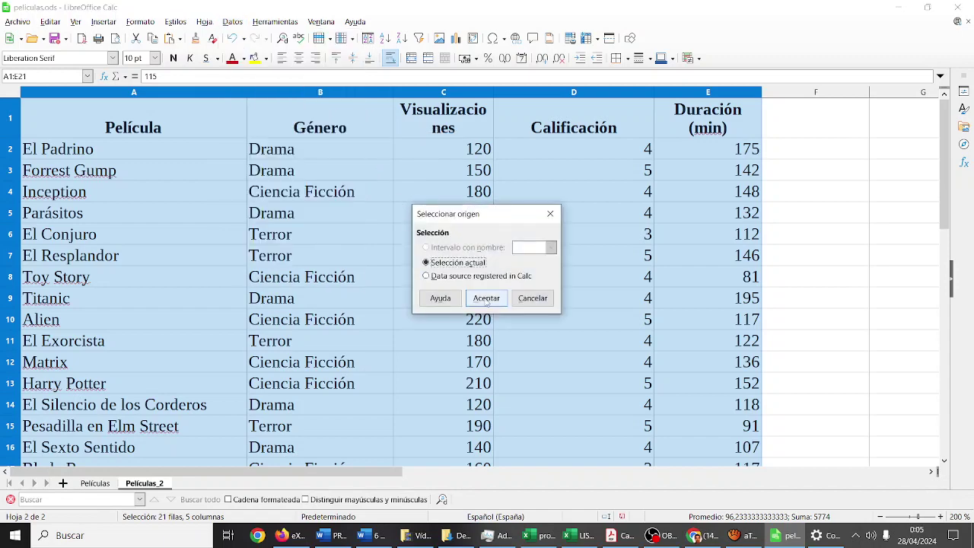
{"action": "left_click", "coordinate": [486, 298]}
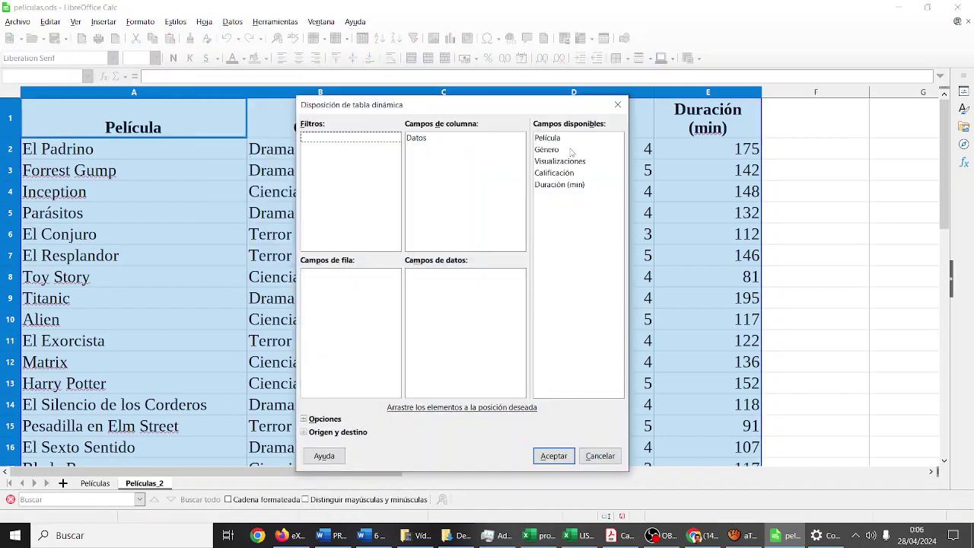
- Lay out Género as rows and average Duración (min) as data on a new sheet
{"action": "left_click_drag", "start_coordinate": [560, 152], "coordinate": [349, 307]}
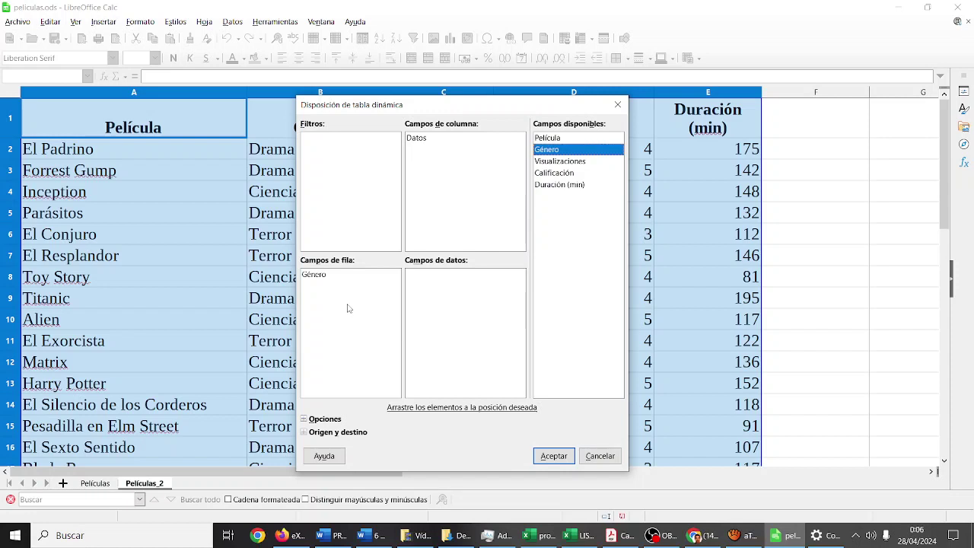
{"action": "left_click_drag", "start_coordinate": [560, 186], "coordinate": [438, 282]}
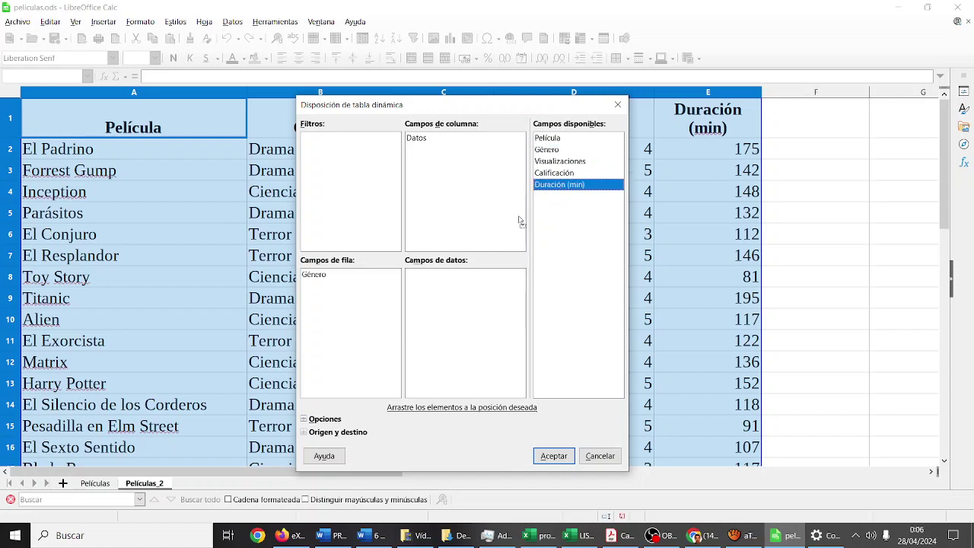
{"action": "double_click", "coordinate": [426, 275]}
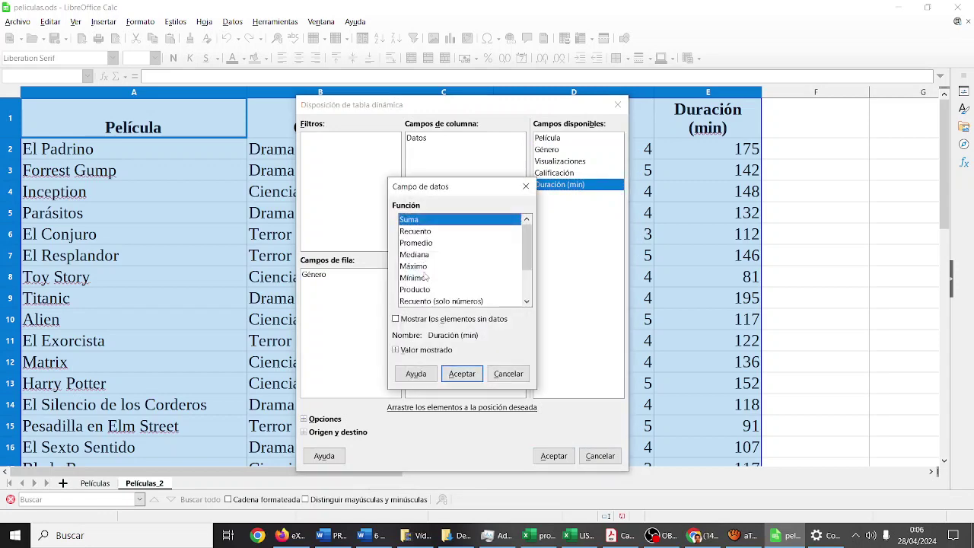
{"action": "left_click", "coordinate": [461, 373]}
{"action": "left_click", "coordinate": [554, 456]}
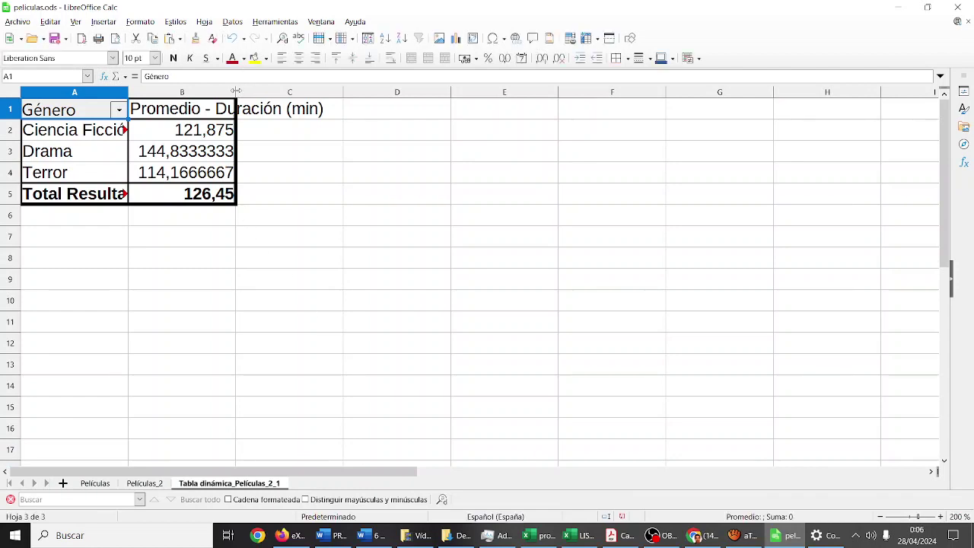
- Widen pivot column B and compare its 126,45 total with the Películas sheet
{"action": "left_click_drag", "start_coordinate": [236, 92], "coordinate": [283, 92]}
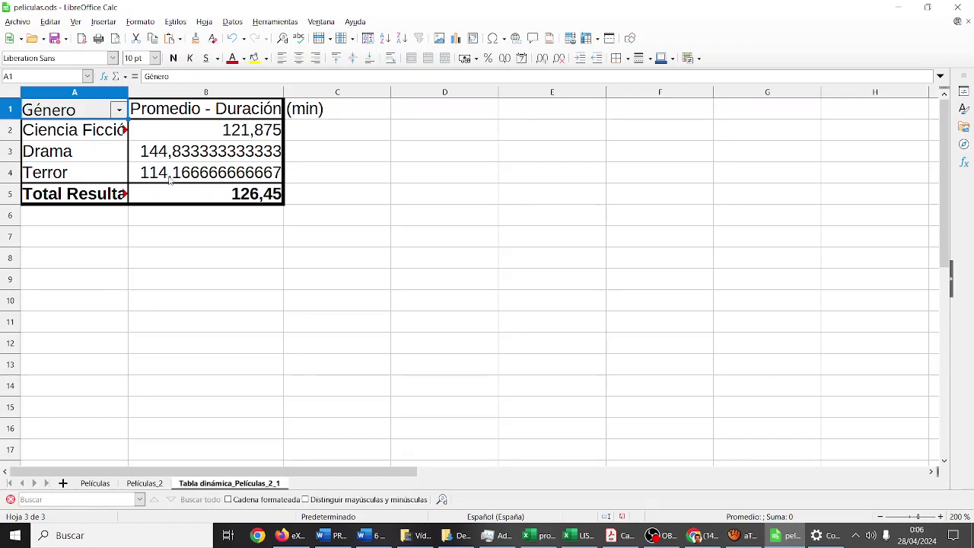
{"action": "left_click", "coordinate": [96, 483]}
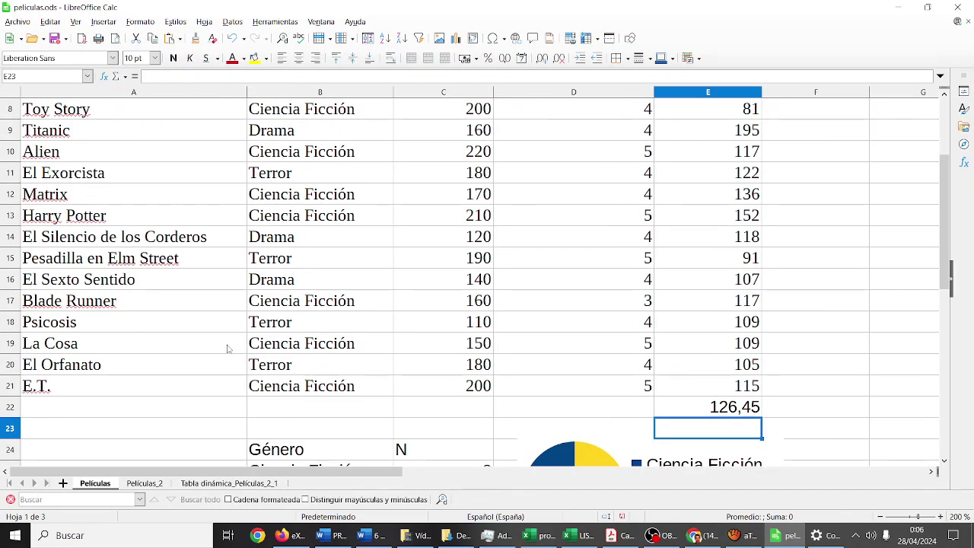
{"action": "left_click", "coordinate": [228, 483]}
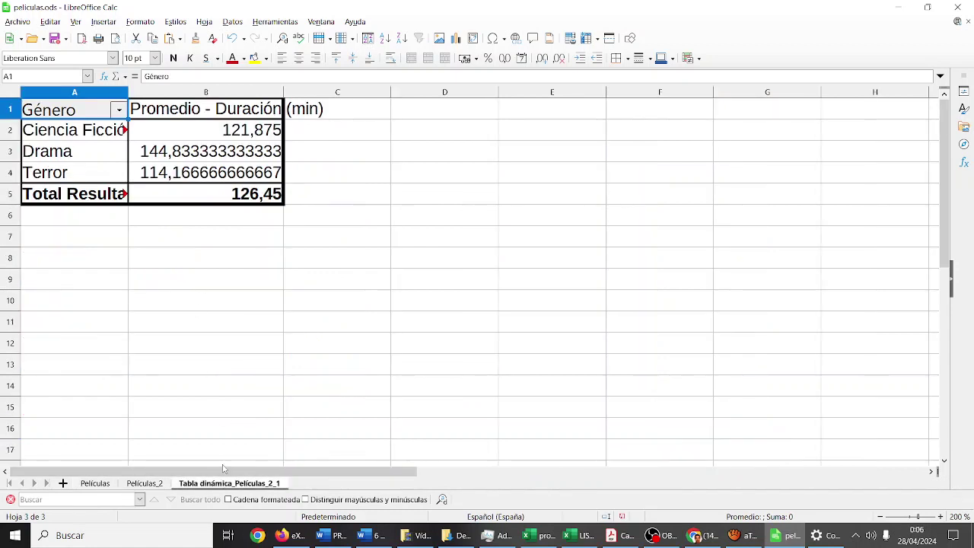
- Rename the average-duration pivot sheet to 'GÉNERO DURACIÓN'
{"action": "right_click", "coordinate": [226, 484]}
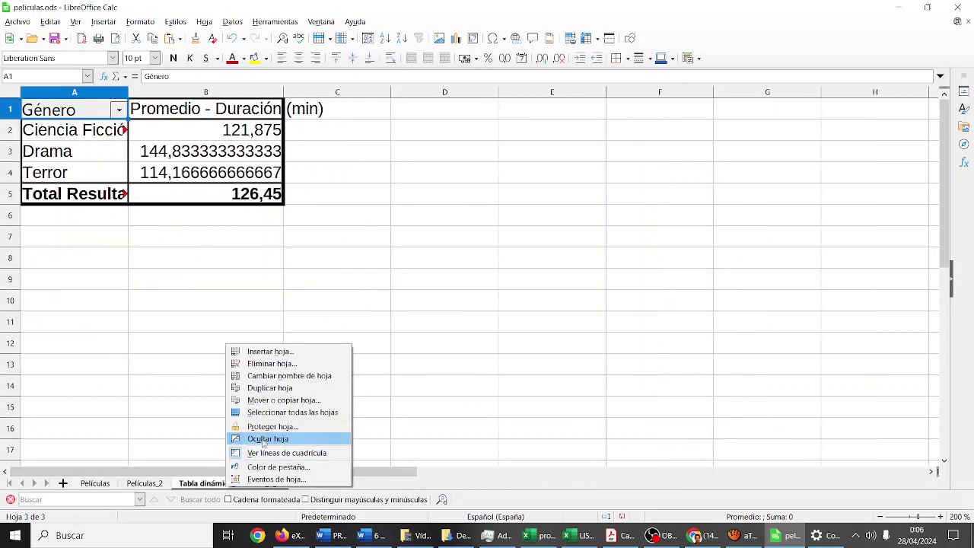
{"action": "left_click", "coordinate": [279, 376]}
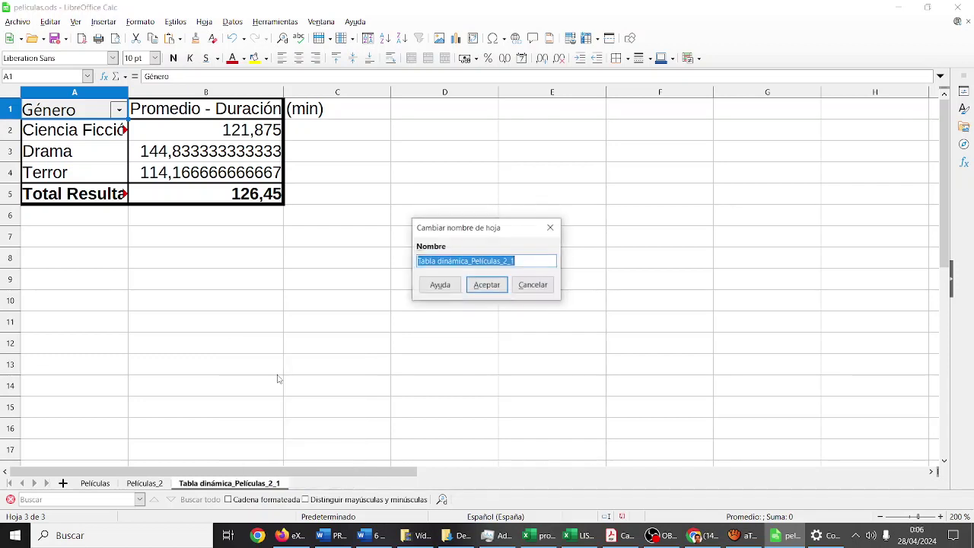
{"action": "type", "text": "GÉNERO D"}
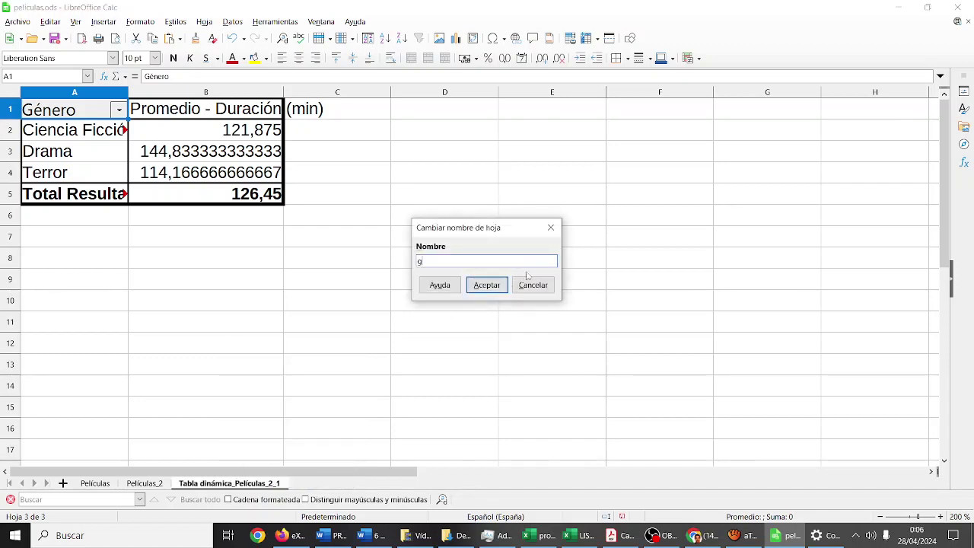
{"action": "type", "text": "U"}
{"action": "type", "text": "RACIÓN"}
{"action": "key", "text": "Return"}
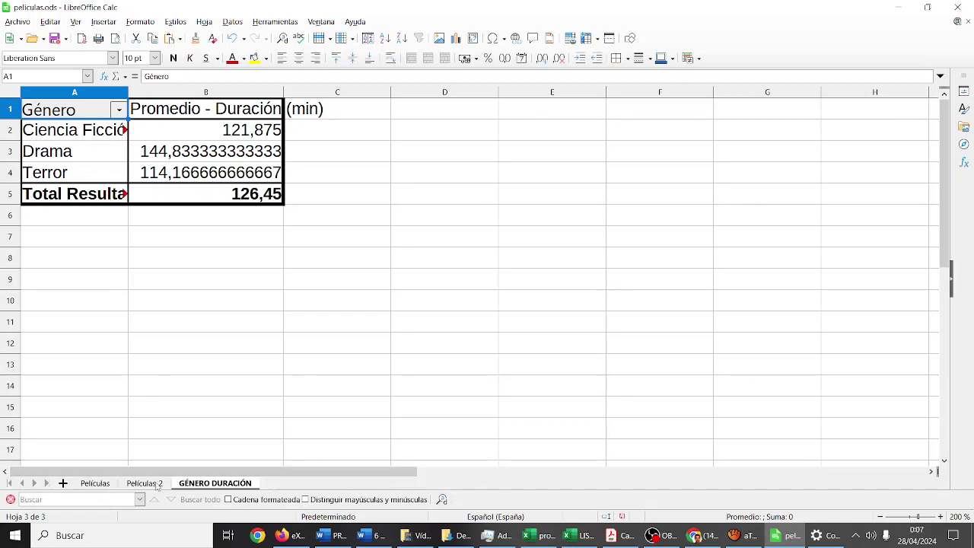
- Check the eXeLearning editor, then return to the workbook
{"action": "left_click", "coordinate": [290, 534]}
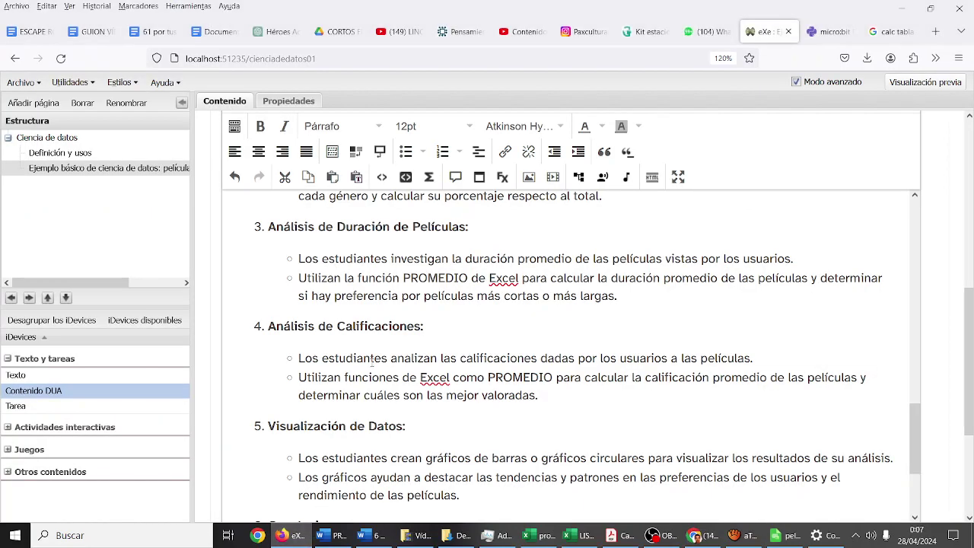
{"action": "scroll", "coordinate": [372, 362], "scroll_direction": "down", "scroll_amount": 2}
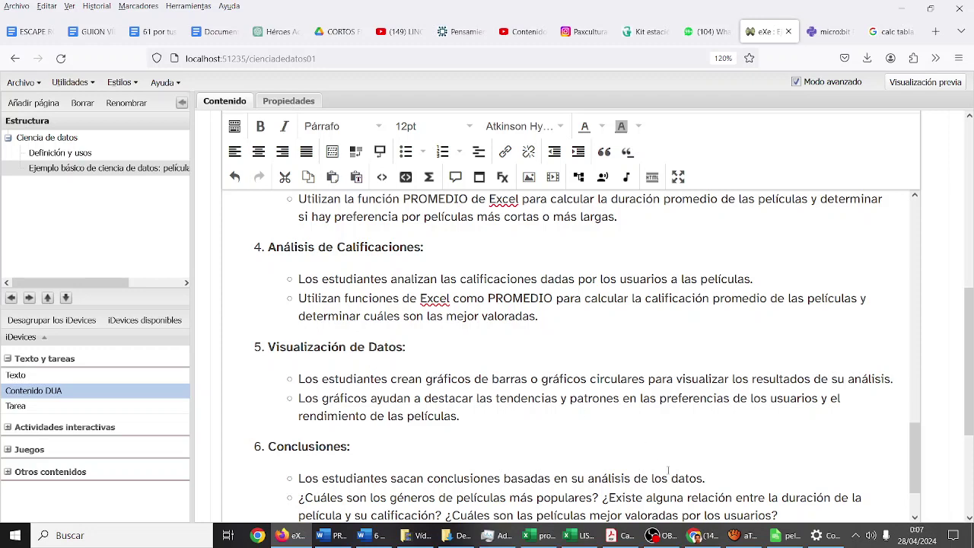
{"action": "left_click", "coordinate": [789, 535]}
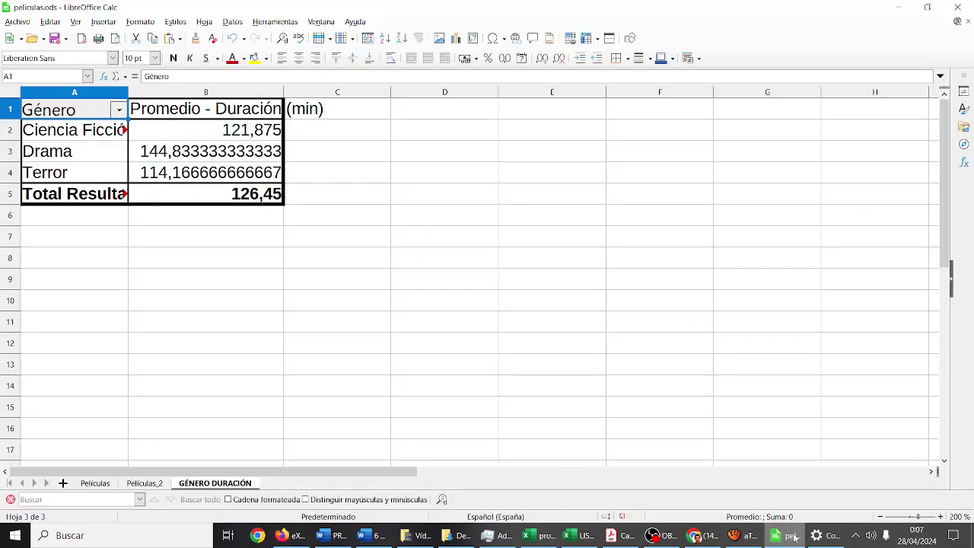
- On Películas_2, select the movie table and start a new pivot table from it
{"action": "left_click", "coordinate": [147, 483]}
{"action": "mouse_move", "coordinate": [191, 126]}
{"action": "left_mouse_down"}
{"action": "mouse_move", "coordinate": [713, 223]}
{"action": "mouse_move", "coordinate": [739, 323]}
{"action": "left_mouse_up"}
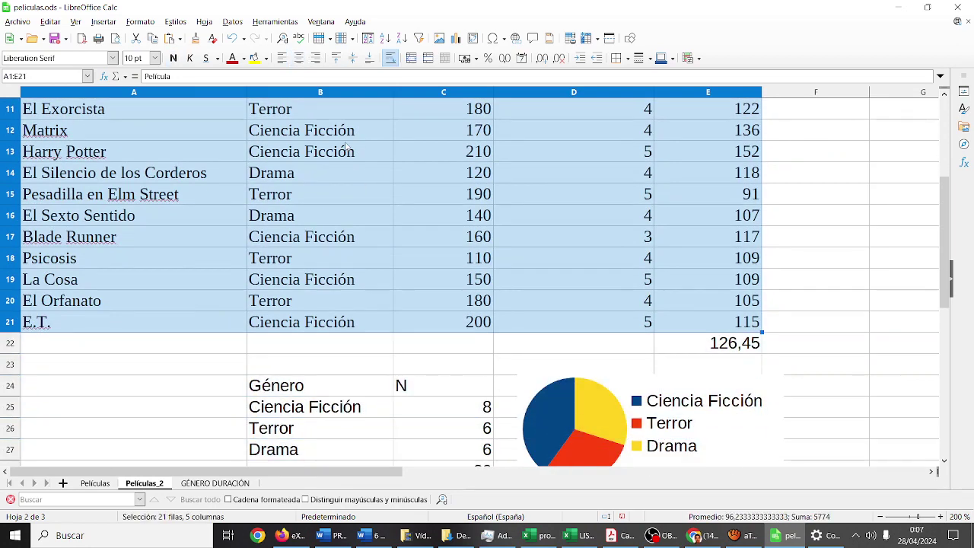
{"action": "left_click", "coordinate": [232, 21]}
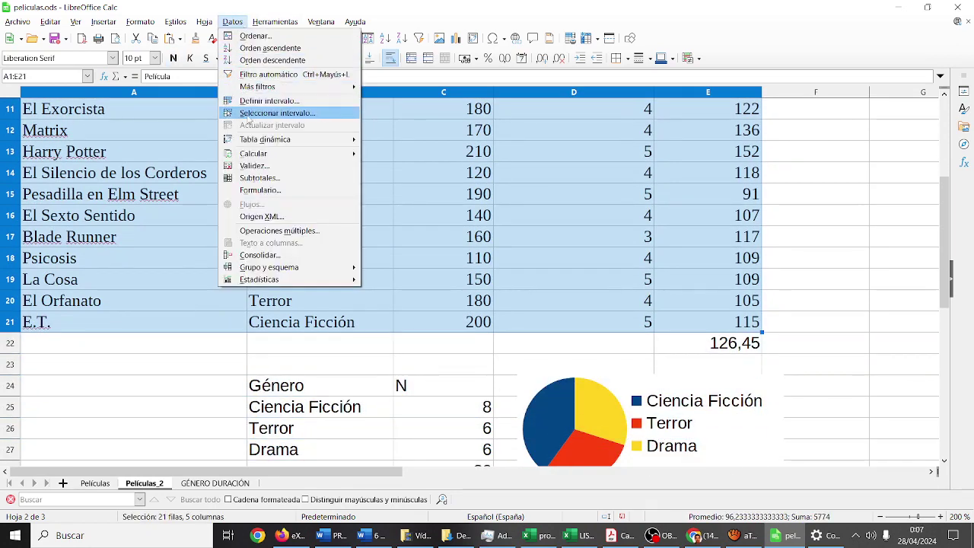
{"action": "mouse_move", "coordinate": [257, 143]}
{"action": "left_click", "coordinate": [388, 138]}
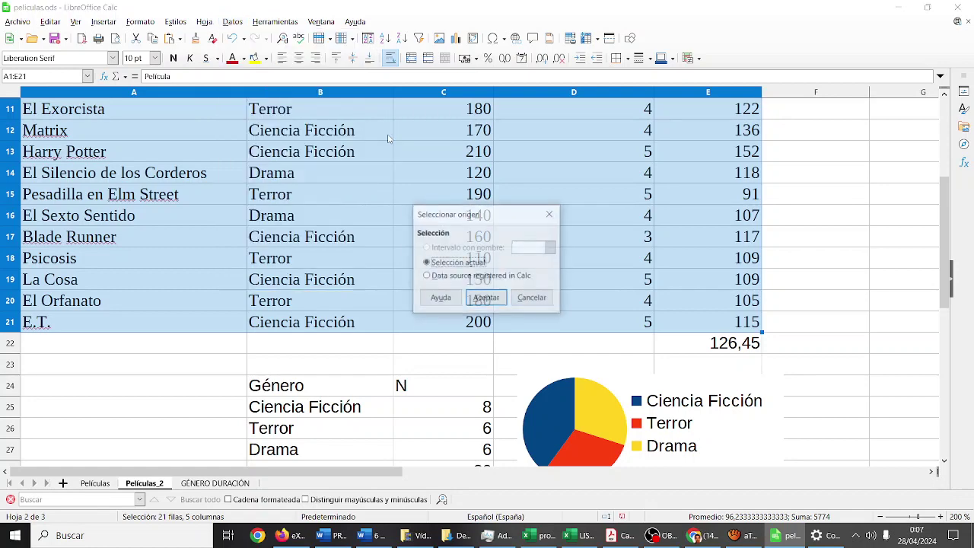
{"action": "left_click", "coordinate": [489, 296]}
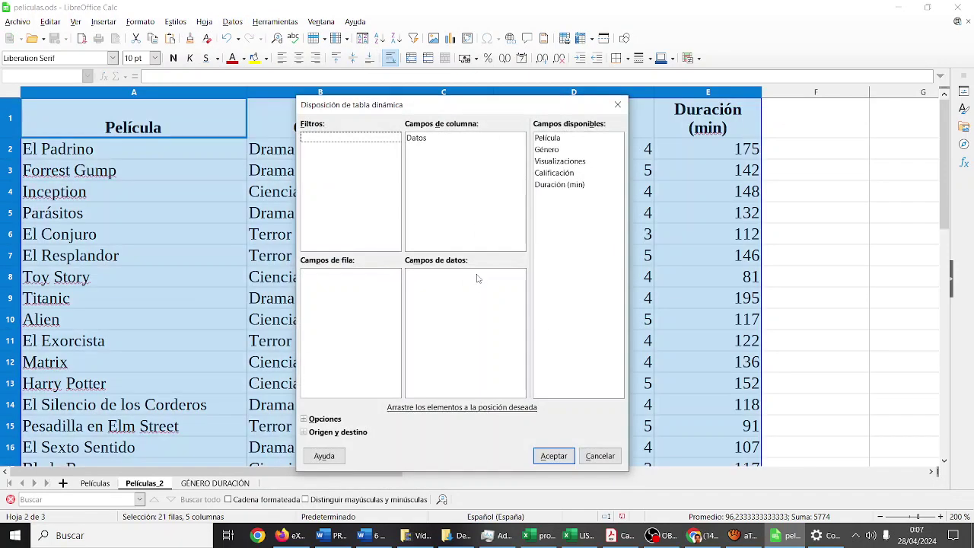
- Set Género as row field and average Calificación as data, on a new sheet
{"action": "left_click", "coordinate": [566, 174]}
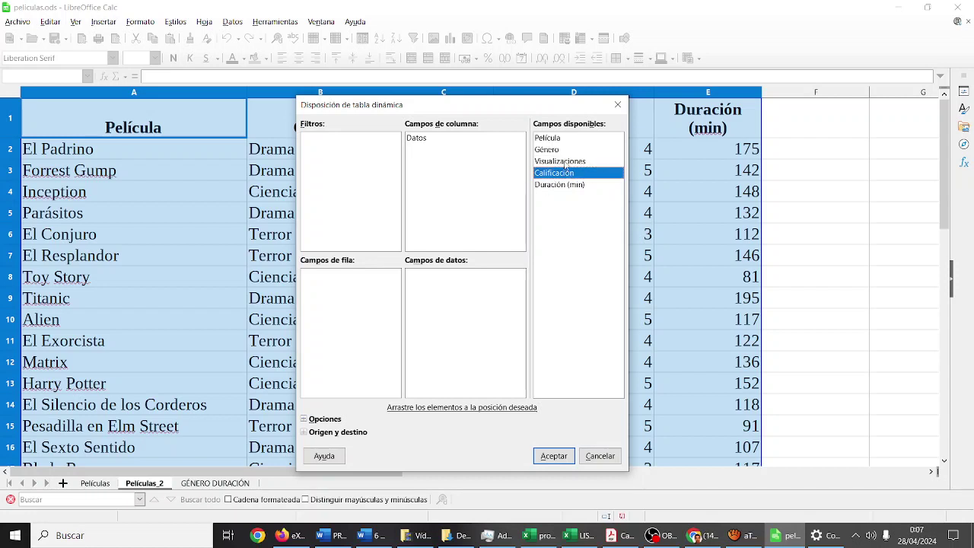
{"action": "left_click_drag", "start_coordinate": [567, 150], "coordinate": [363, 279]}
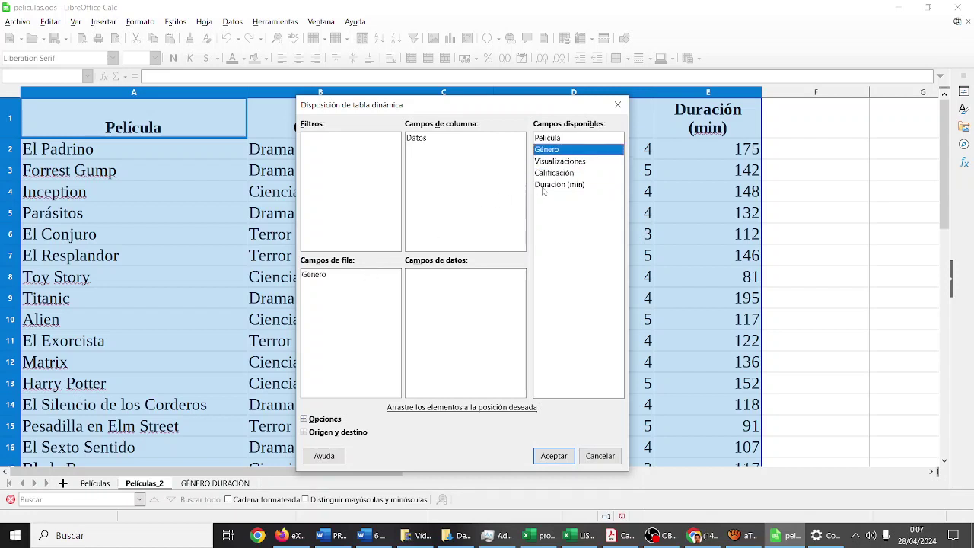
{"action": "left_click_drag", "start_coordinate": [554, 174], "coordinate": [448, 282]}
{"action": "double_click", "coordinate": [448, 277]}
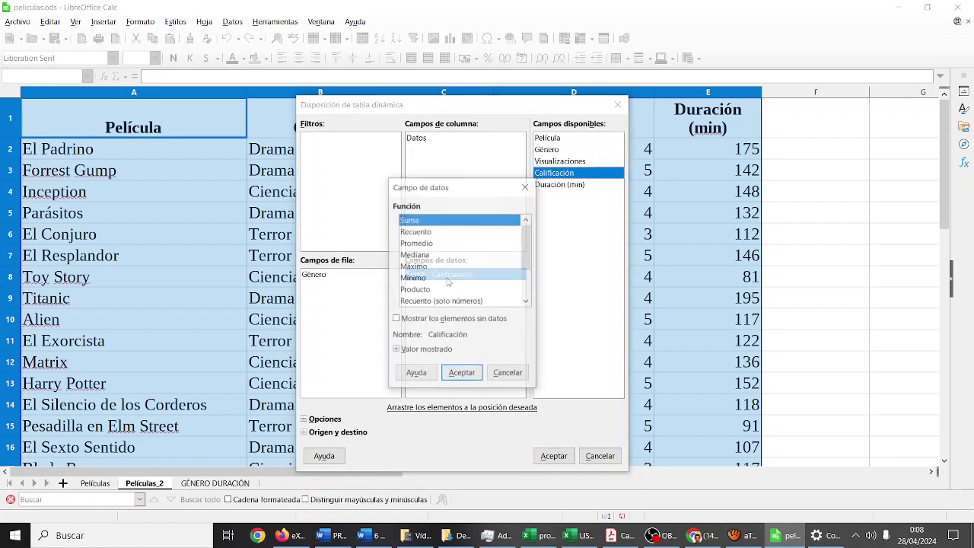
{"action": "left_click", "coordinate": [431, 243]}
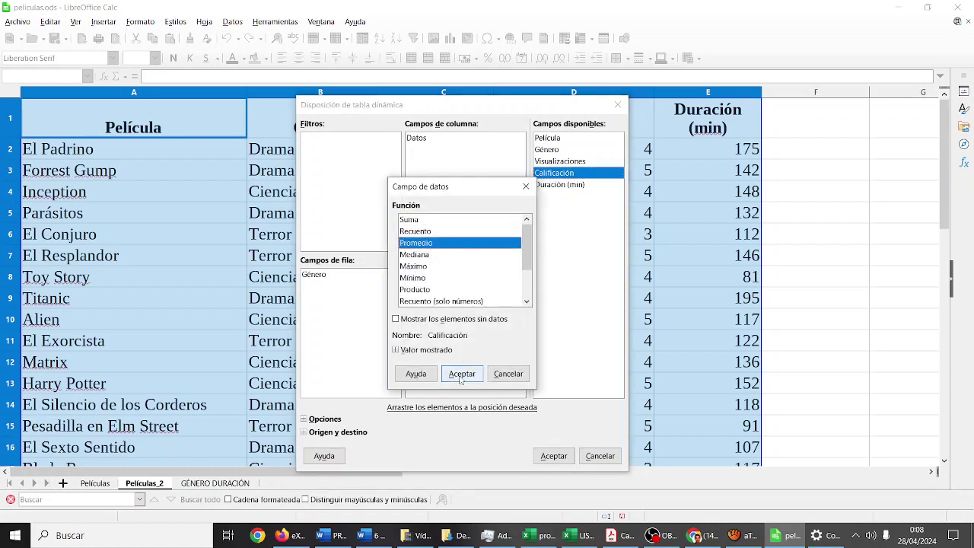
{"action": "left_click", "coordinate": [461, 374]}
{"action": "left_click", "coordinate": [554, 456]}
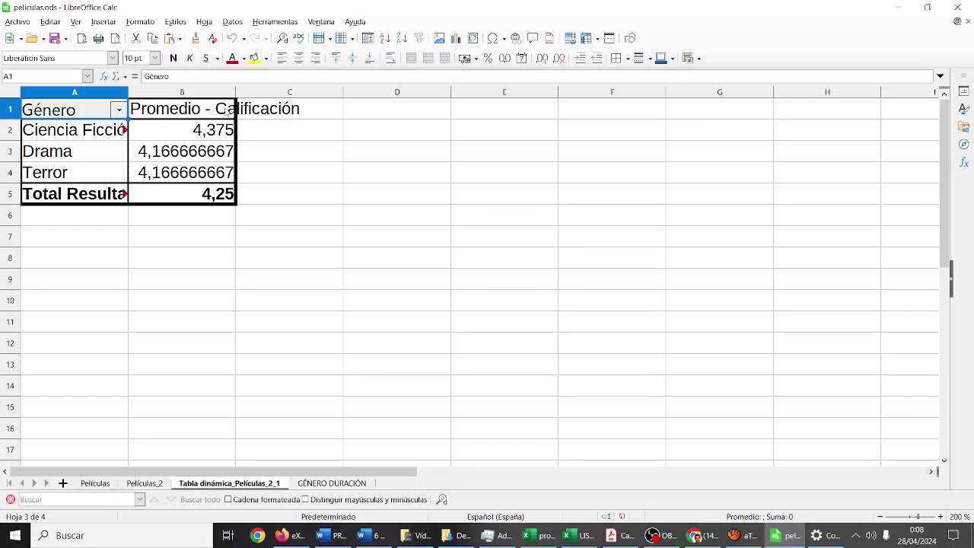
- Widen column B and rename the rating pivot sheet to 'GÉNERO CALIFICACIÓN'
{"action": "left_click_drag", "start_coordinate": [236, 91], "coordinate": [267, 90]}
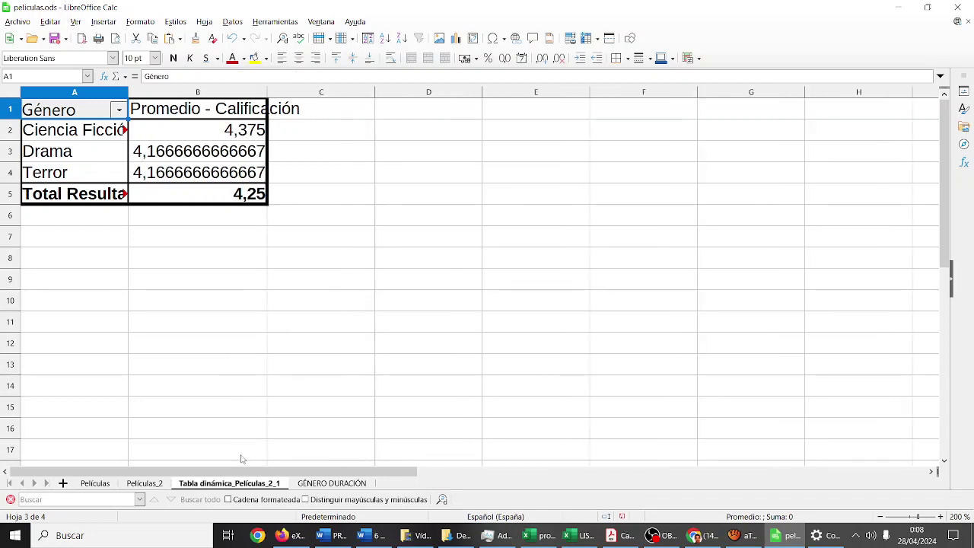
{"action": "right_click", "coordinate": [243, 484]}
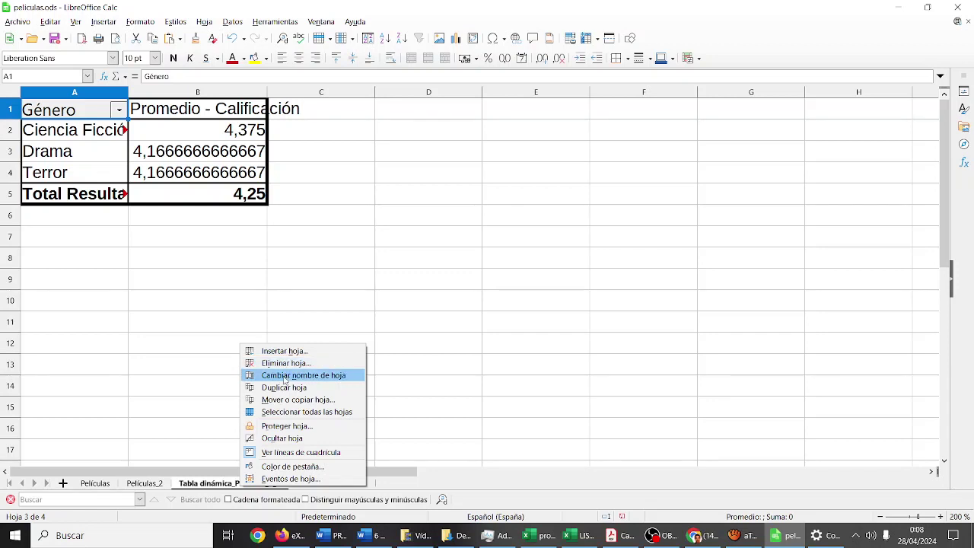
{"action": "left_click", "coordinate": [286, 376]}
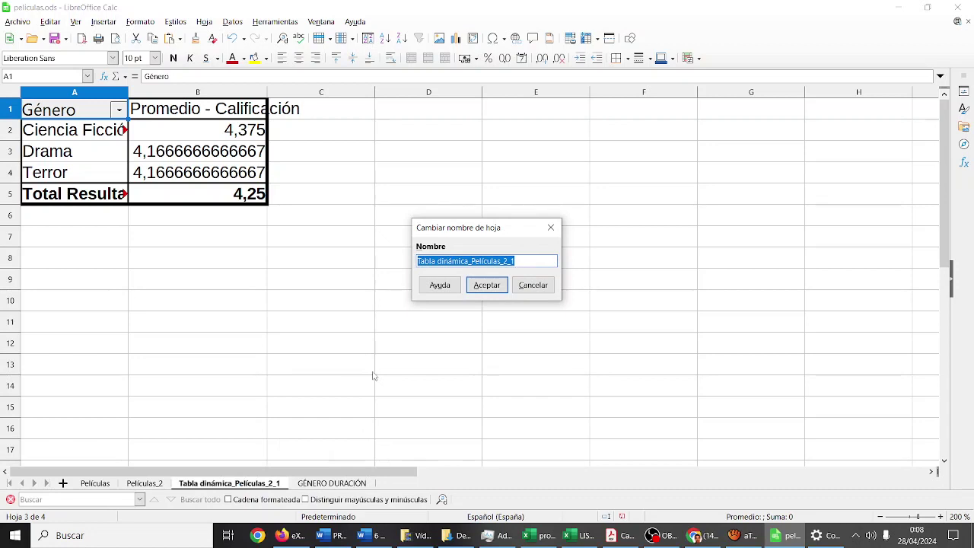
{"action": "type", "text": "G"}
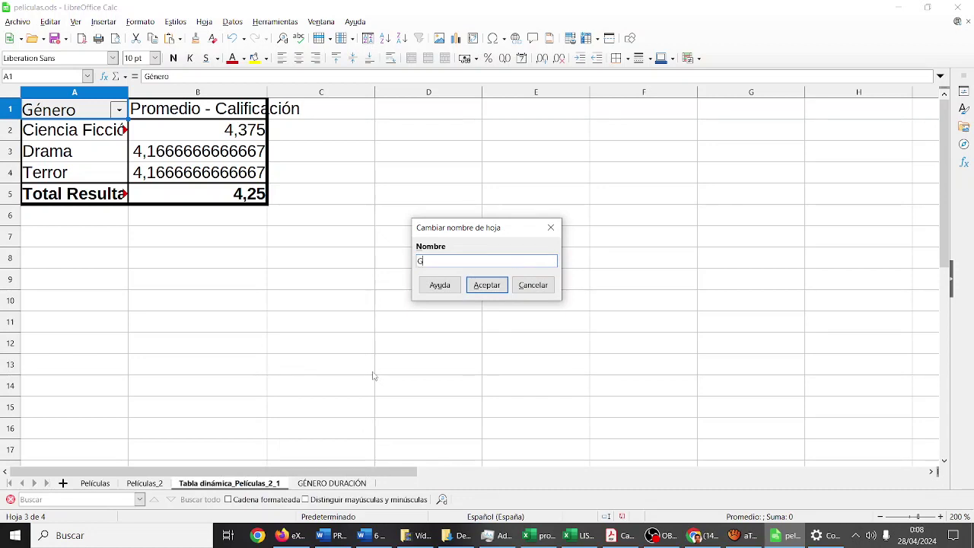
{"action": "type", "text": "ÉNERO "}
{"action": "type", "text": "CIENCIA FICC"}
{"action": "type", "text": "IÓN"}
{"action": "key", "text": "BackSpace"}
{"action": "key", "text": "BackSpace"}
{"action": "key", "text": "BackSpace"}
{"action": "key", "text": "BackSpace"}
{"action": "key", "text": "BackSpace"}
{"action": "key", "text": "BackSpace"}
{"action": "key", "text": "BackSpace"}
{"action": "key", "text": "BackSpace"}
{"action": "key", "text": "BackSpace"}
{"action": "type", "text": "CALIFIC"}
{"action": "type", "text": "ACIÓN"}
{"action": "key", "text": "Return"}
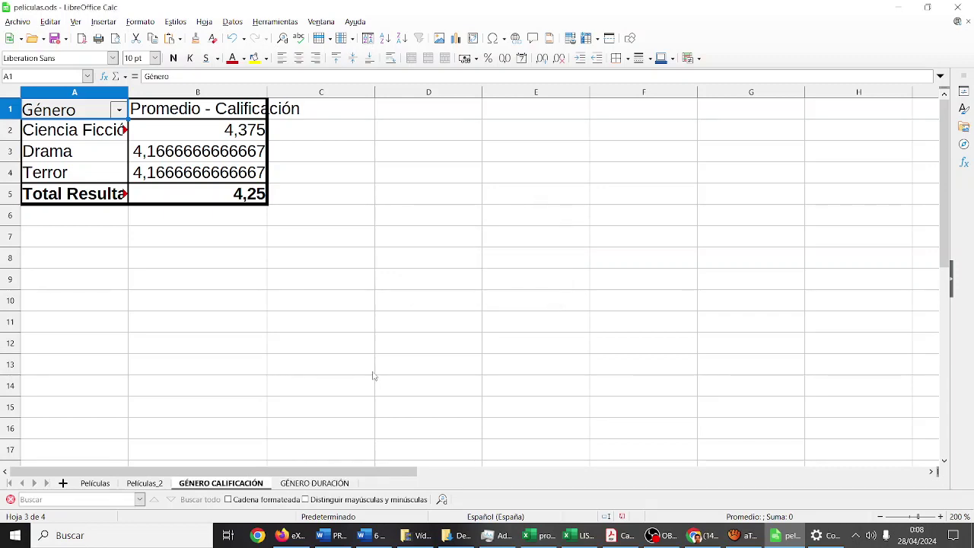
- Accept the eXeLearning save prompt to save cienciadatos01.elp, then return to Calc
{"action": "left_click", "coordinate": [287, 538]}
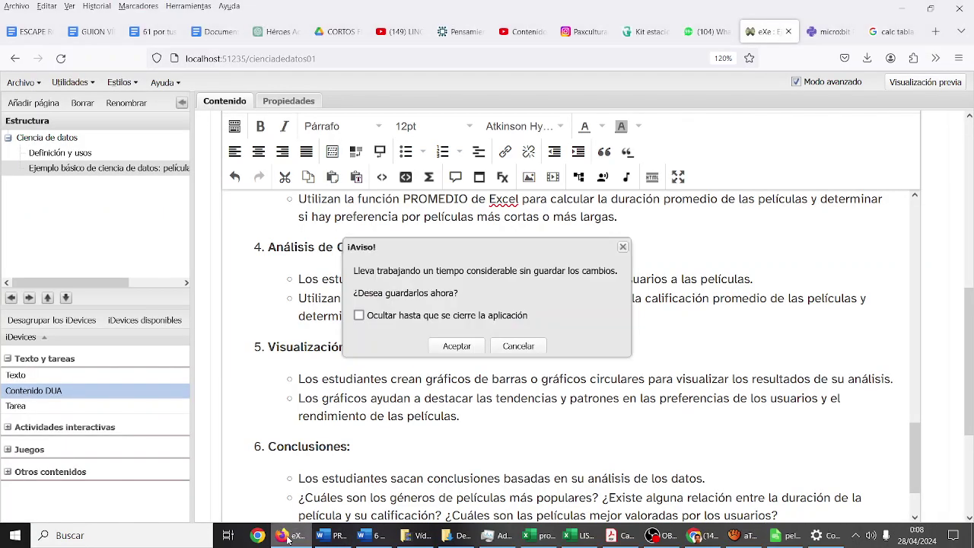
{"action": "left_click", "coordinate": [474, 346]}
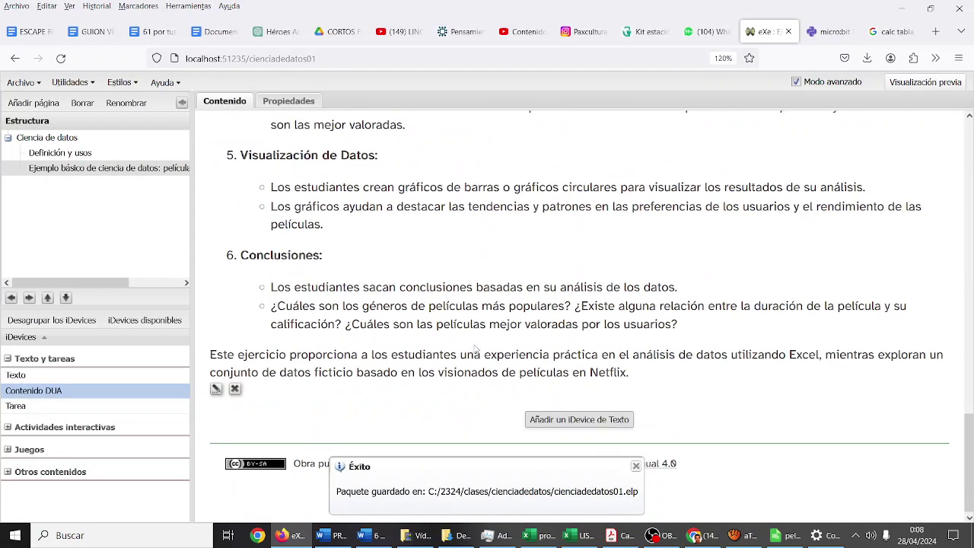
{"action": "scroll", "coordinate": [475, 348], "scroll_direction": "up", "scroll_amount": 3}
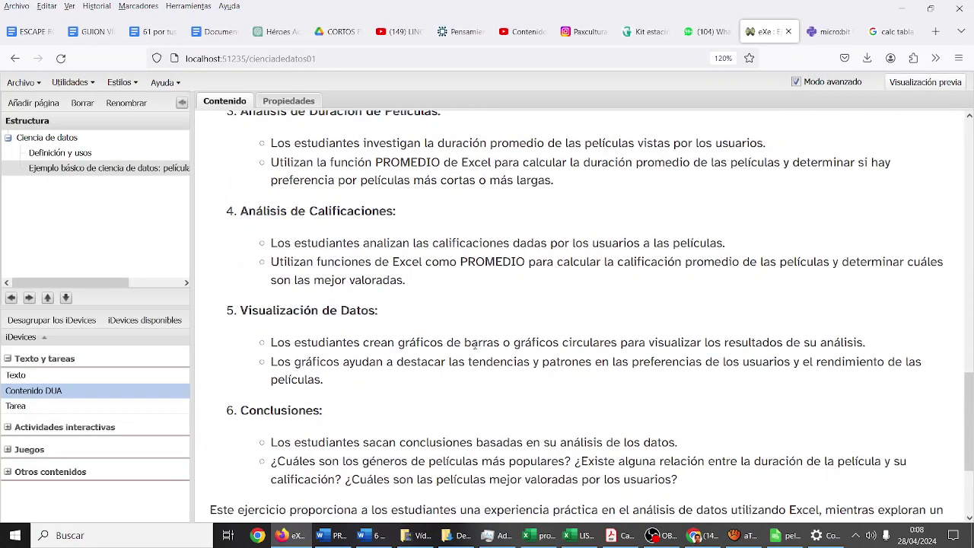
{"action": "scroll", "coordinate": [474, 344], "scroll_direction": "down", "scroll_amount": 1}
{"action": "scroll", "coordinate": [475, 346], "scroll_direction": "up", "scroll_amount": 1}
{"action": "scroll", "coordinate": [475, 348], "scroll_direction": "down", "scroll_amount": 2}
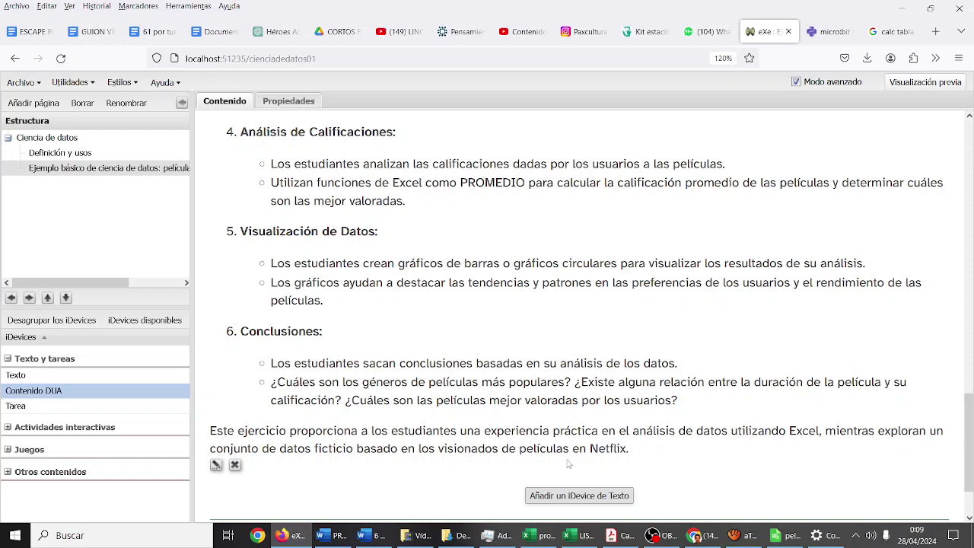
{"action": "left_click", "coordinate": [783, 534]}
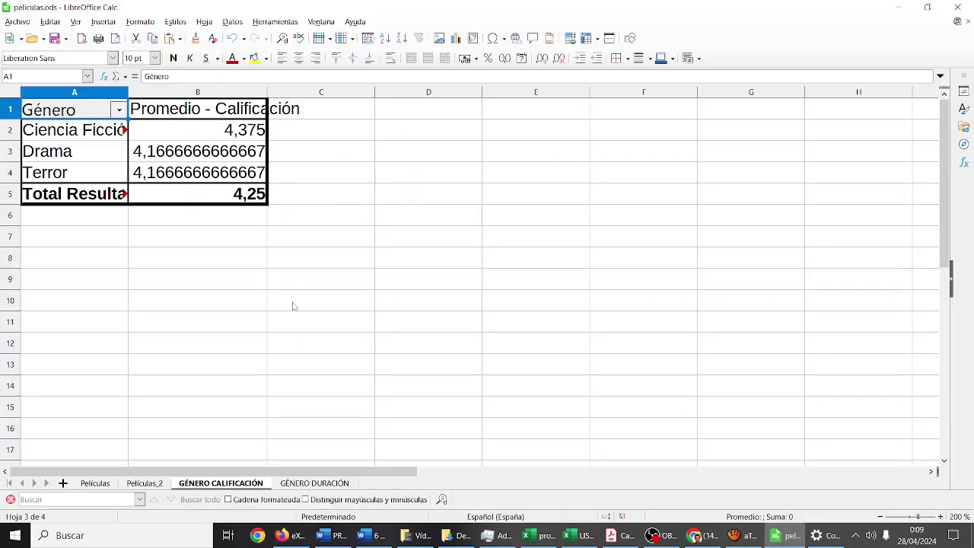
- Autofit column D of the Películas_2 table so the Calificación header wraps
{"action": "left_click", "coordinate": [142, 489]}
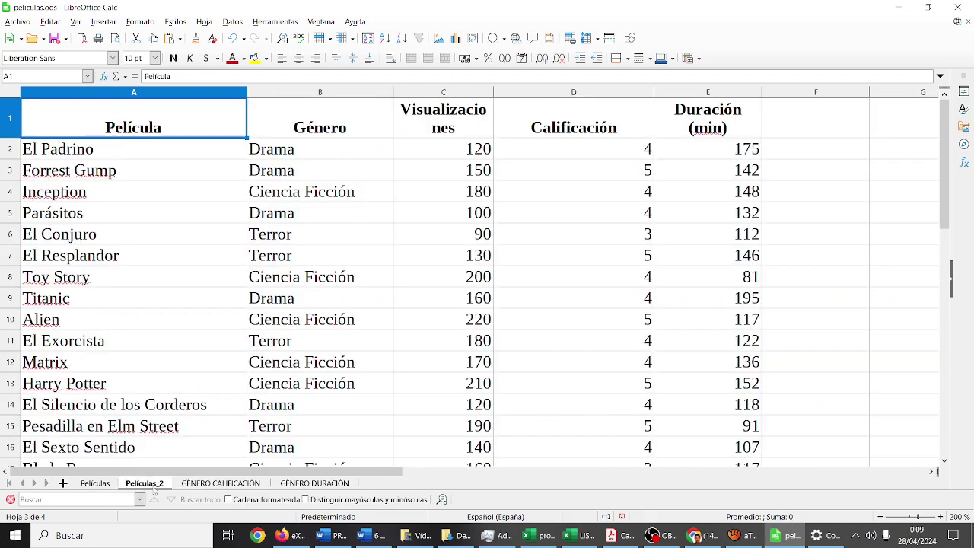
{"action": "left_click", "coordinate": [203, 485]}
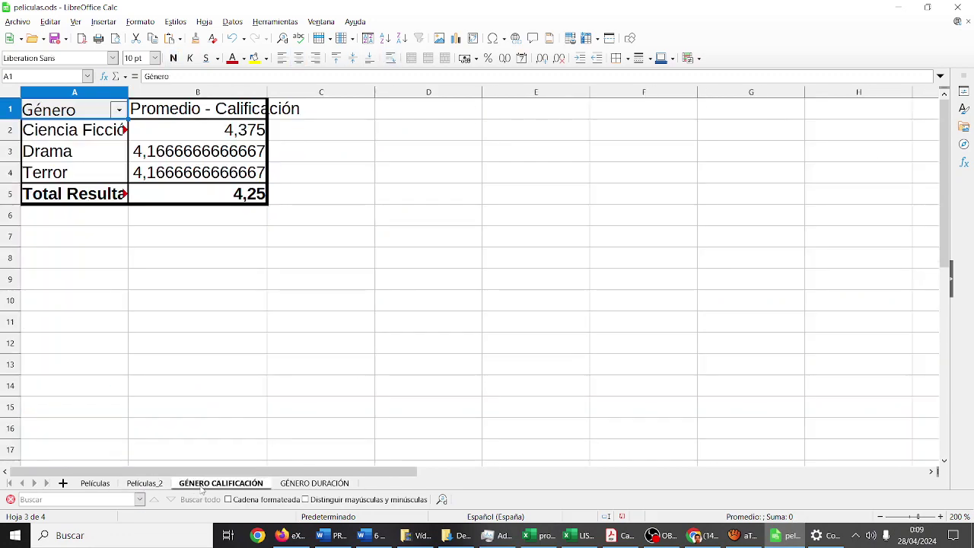
{"action": "left_click", "coordinate": [160, 487]}
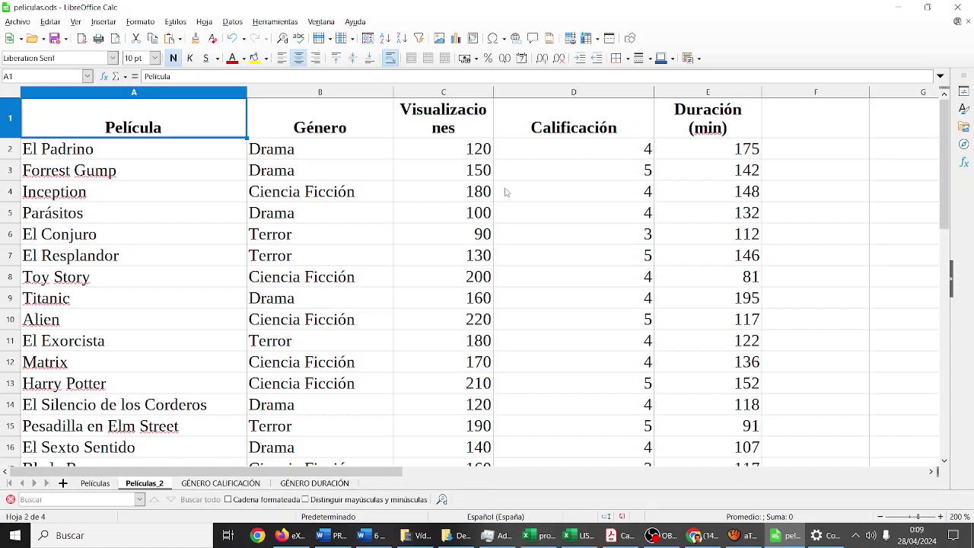
{"action": "double_click", "coordinate": [654, 92]}
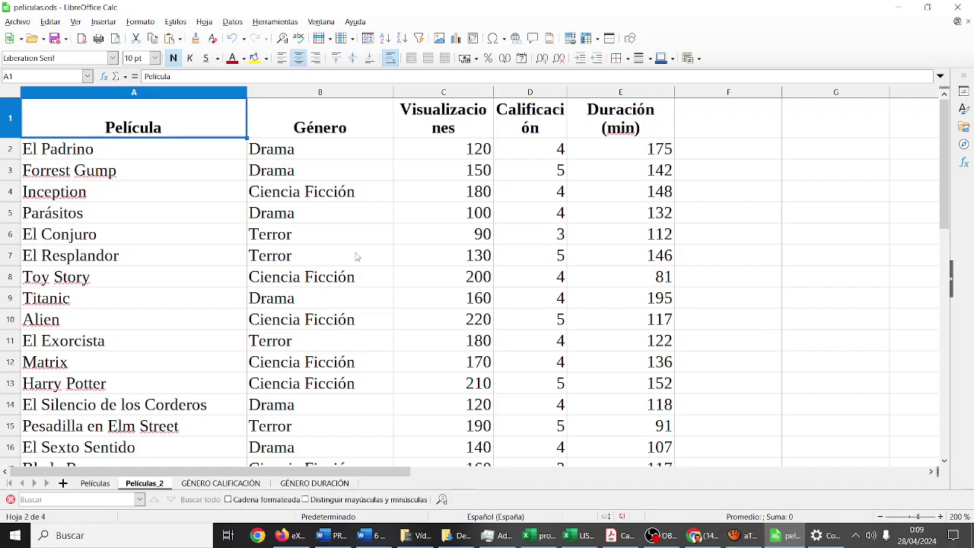
- Check the GÉNERO CALIFICACIÓN and GÉNERO DURACIÓN pivots, then select Películas_2's A1:E21
{"action": "left_click", "coordinate": [246, 484]}
{"action": "left_click", "coordinate": [283, 485]}
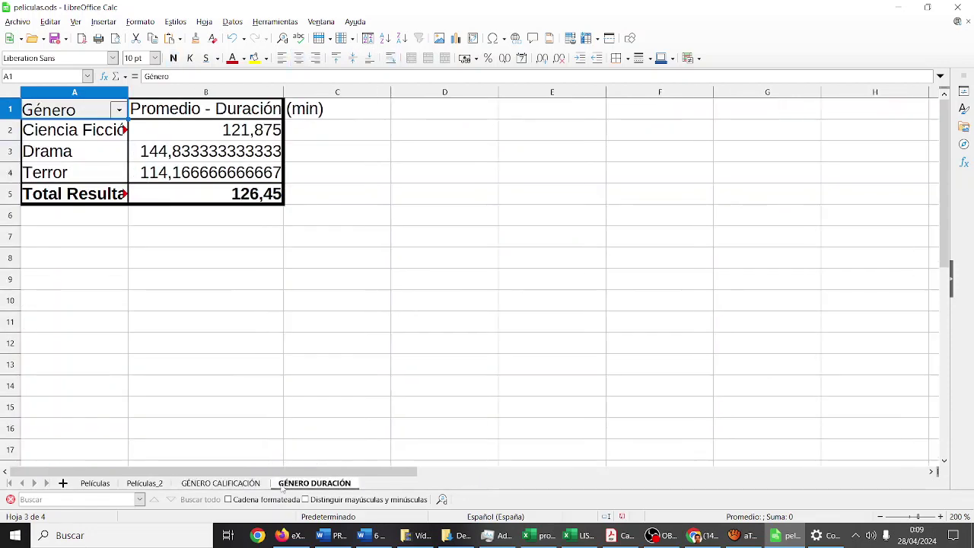
{"action": "left_click", "coordinate": [164, 489]}
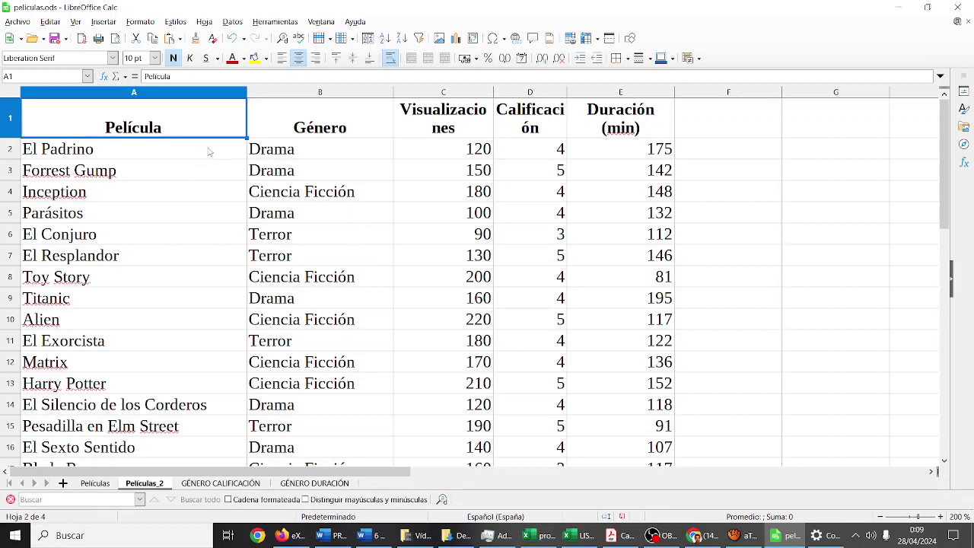
{"action": "mouse_move", "coordinate": [219, 130]}
{"action": "left_mouse_down"}
{"action": "mouse_move", "coordinate": [615, 500]}
{"action": "mouse_move", "coordinate": [651, 483]}
{"action": "mouse_move", "coordinate": [650, 371]}
{"action": "left_mouse_up"}
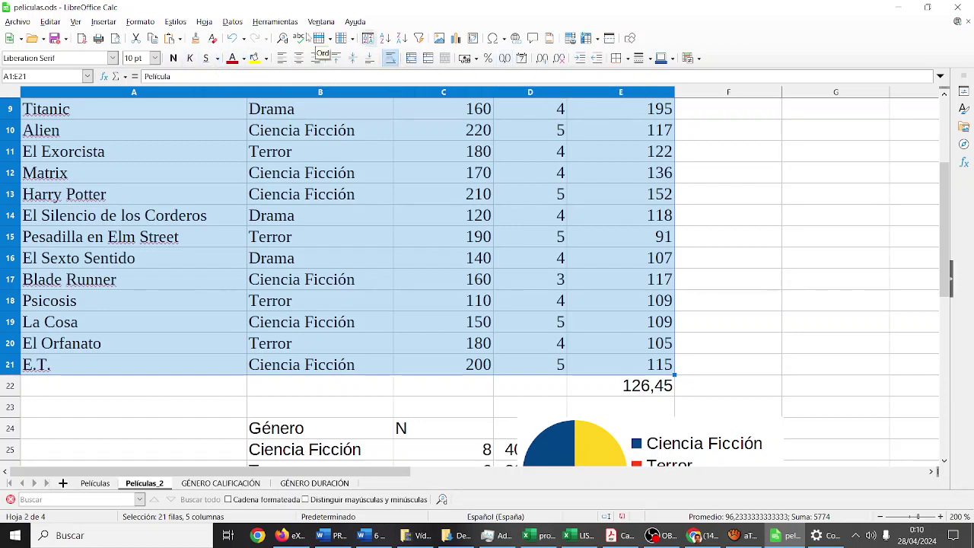
- Build a pivot table on a new sheet summing Visualizaciones by Género (1490, 790, 880; total 3160)
{"action": "left_click", "coordinate": [232, 22]}
{"action": "mouse_move", "coordinate": [274, 139]}
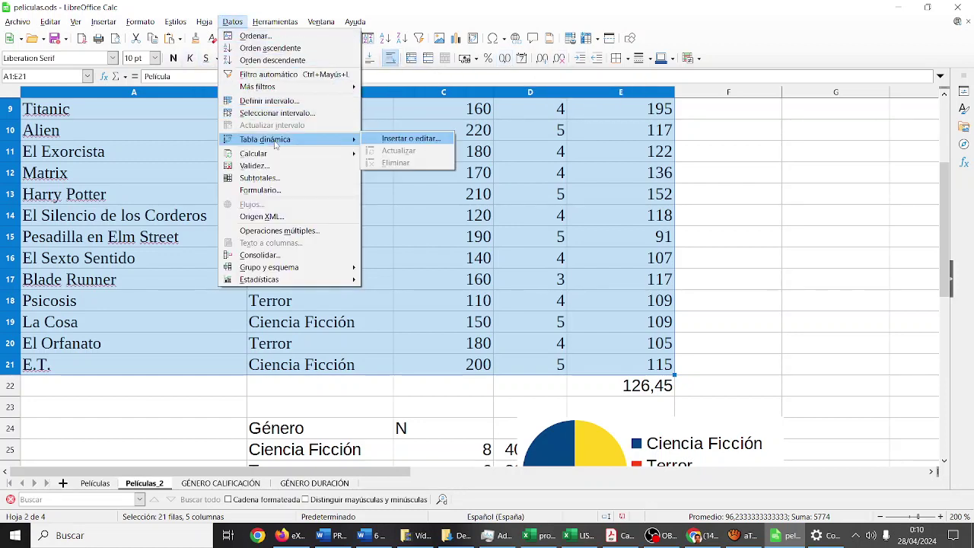
{"action": "left_click", "coordinate": [385, 142]}
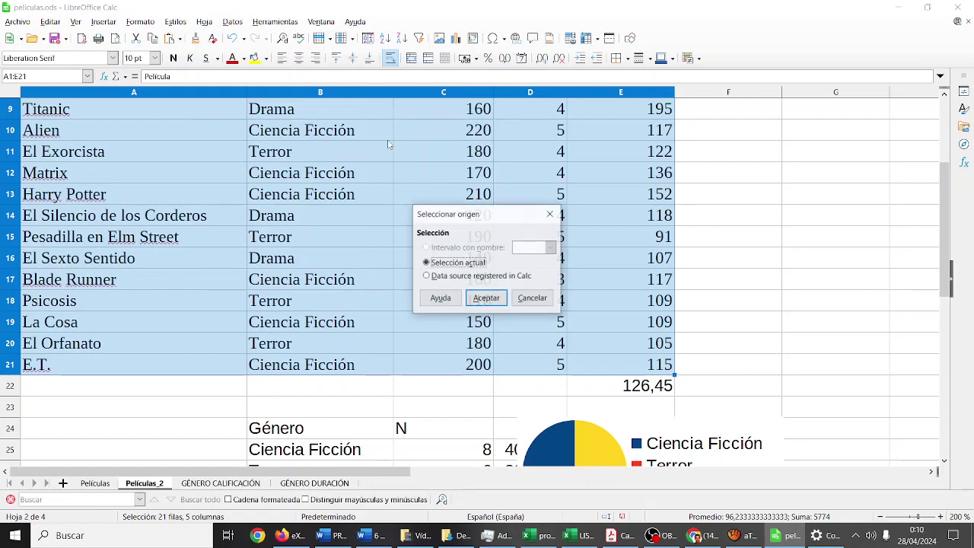
{"action": "left_click", "coordinate": [486, 297]}
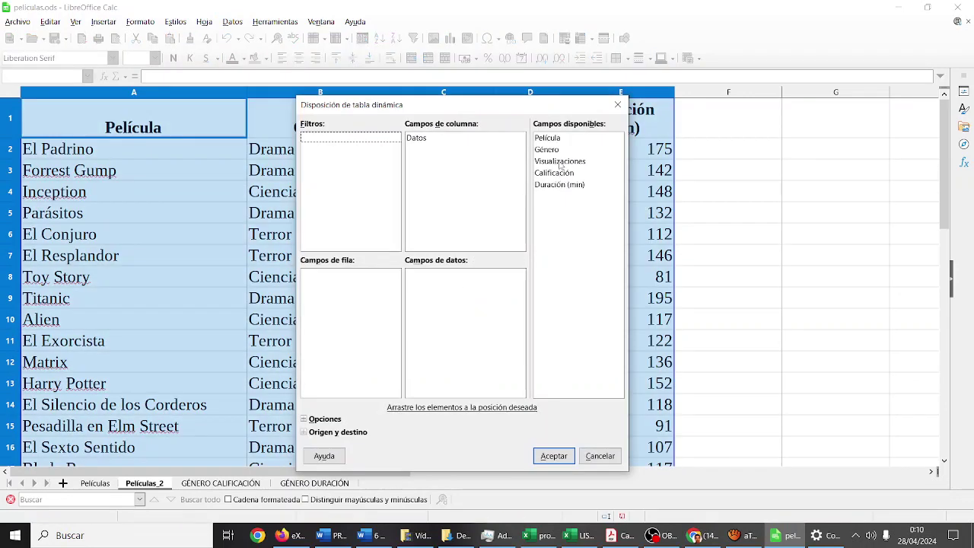
{"action": "left_click_drag", "start_coordinate": [552, 150], "coordinate": [357, 295]}
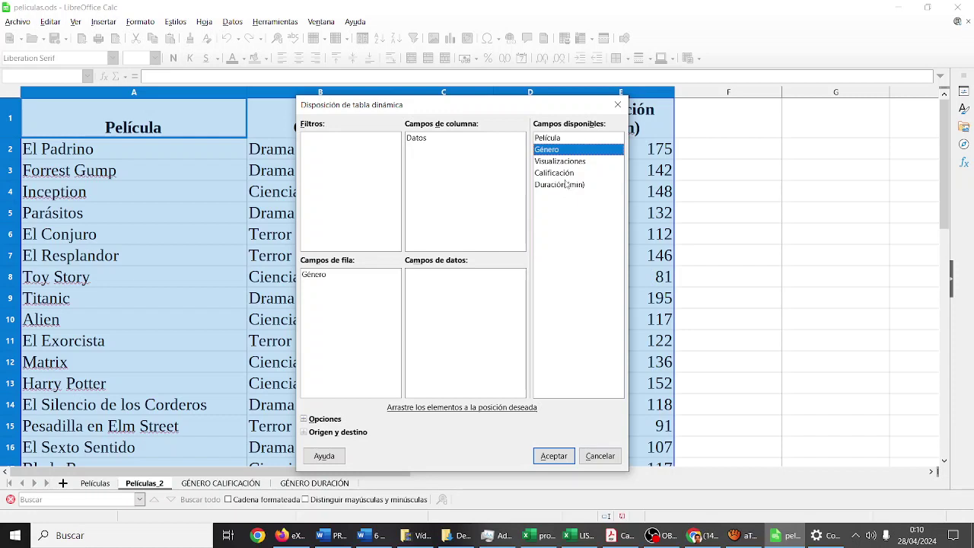
{"action": "left_click", "coordinate": [567, 162]}
{"action": "left_click_drag", "start_coordinate": [566, 162], "coordinate": [428, 298]}
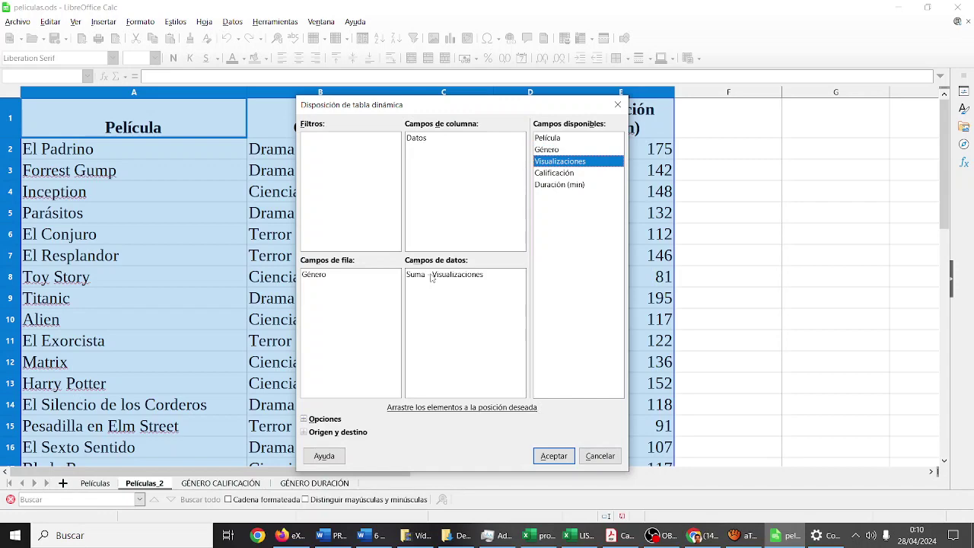
{"action": "left_click", "coordinate": [554, 456]}
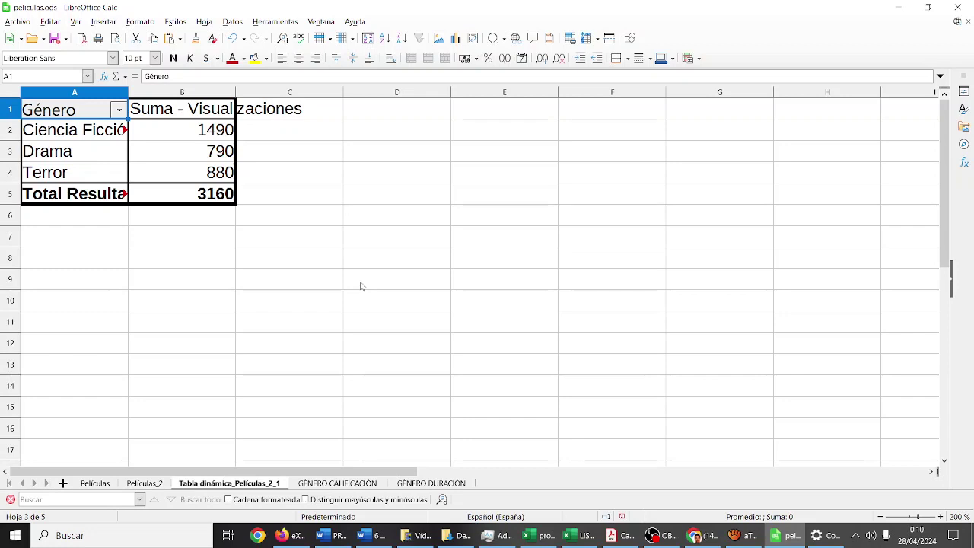
- Rename the views pivot sheet to 'GÉNERO VISUALIZACIONES', then minimize the Calc window
{"action": "right_click", "coordinate": [251, 484]}
{"action": "left_click", "coordinate": [288, 370]}
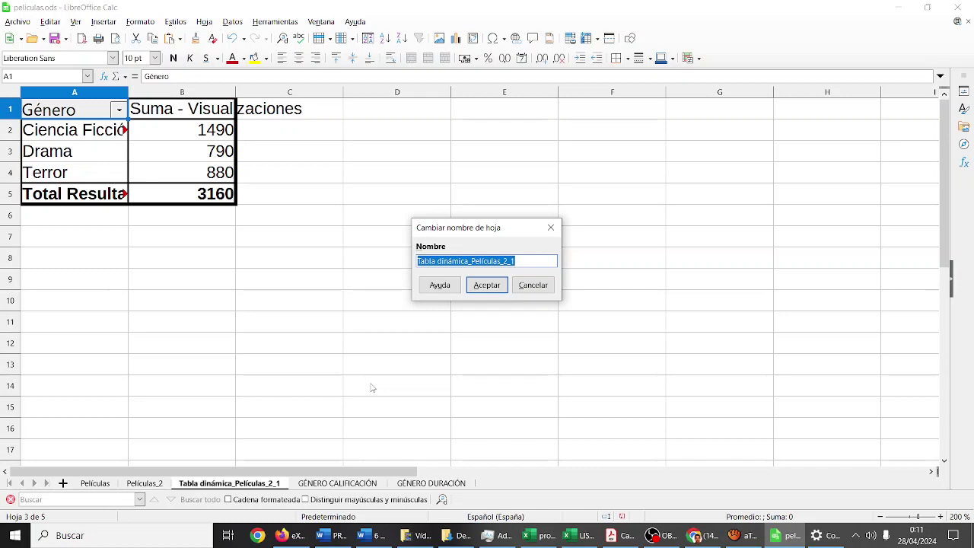
{"action": "type", "text": "GÉNERO VISUA"}
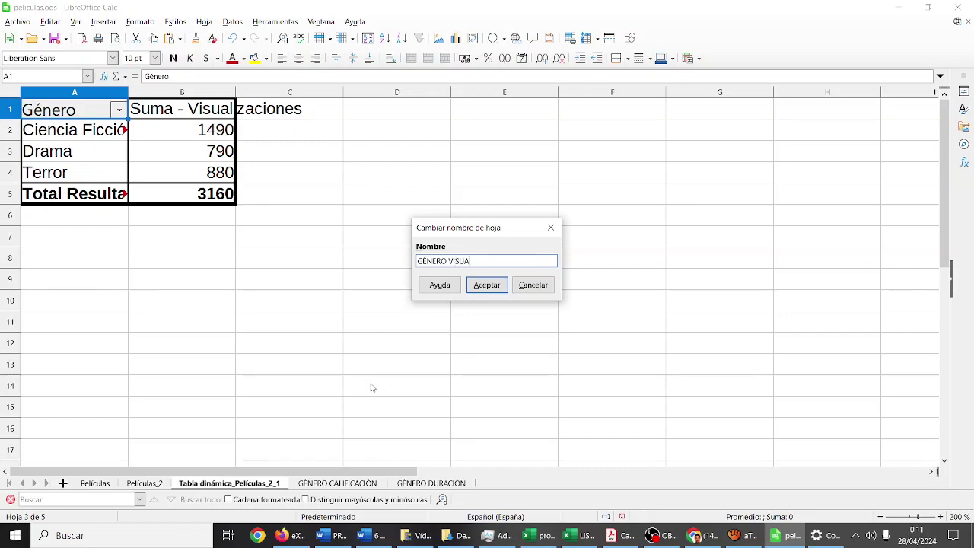
{"action": "type", "text": "LIZACIONES"}
{"action": "key", "text": "Return"}
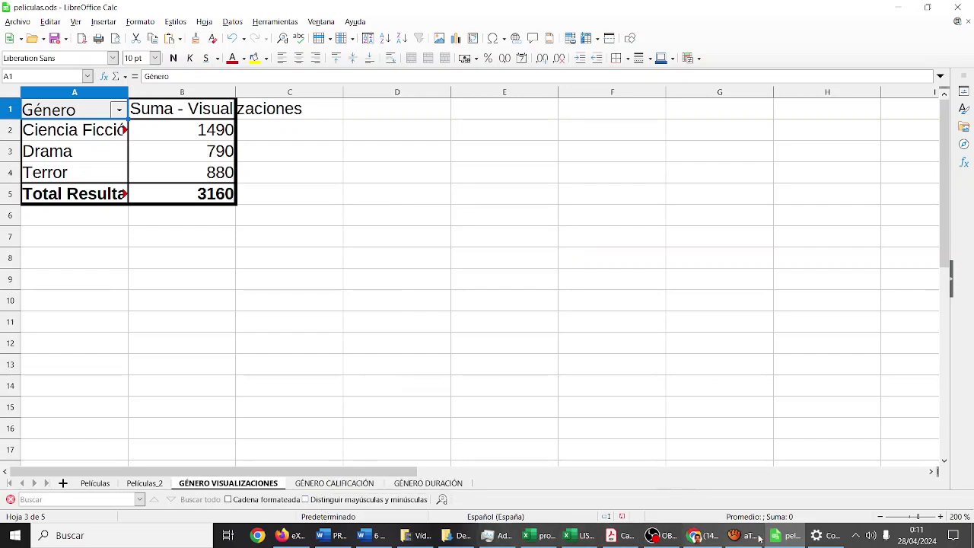
{"action": "left_click", "coordinate": [786, 537]}
{"action": "left_click", "coordinate": [786, 536]}
- Look over the student list and classroom planning workbooks, then return to peliculas.ods
{"action": "left_click", "coordinate": [783, 536]}
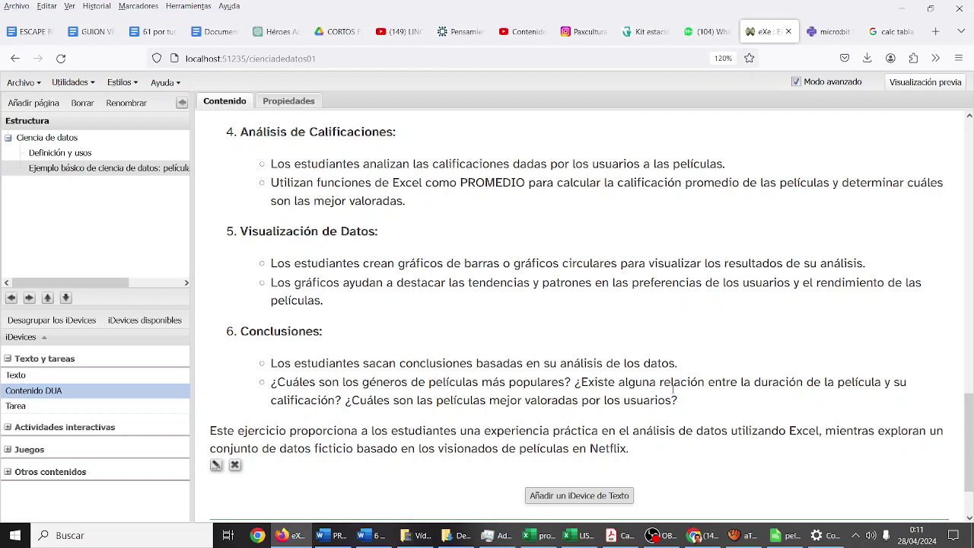
{"action": "left_click", "coordinate": [580, 532]}
{"action": "left_click", "coordinate": [580, 533]}
{"action": "left_click", "coordinate": [579, 535]}
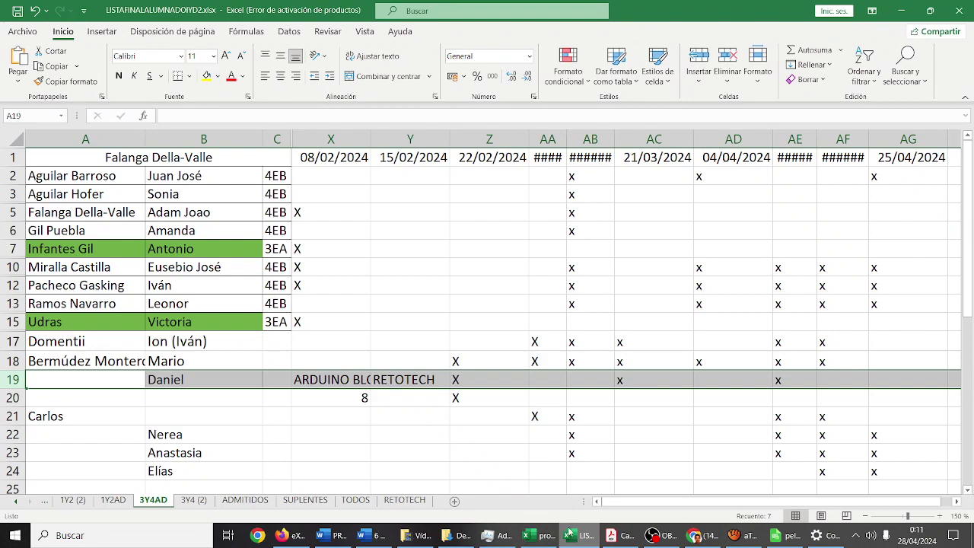
{"action": "left_click", "coordinate": [525, 536]}
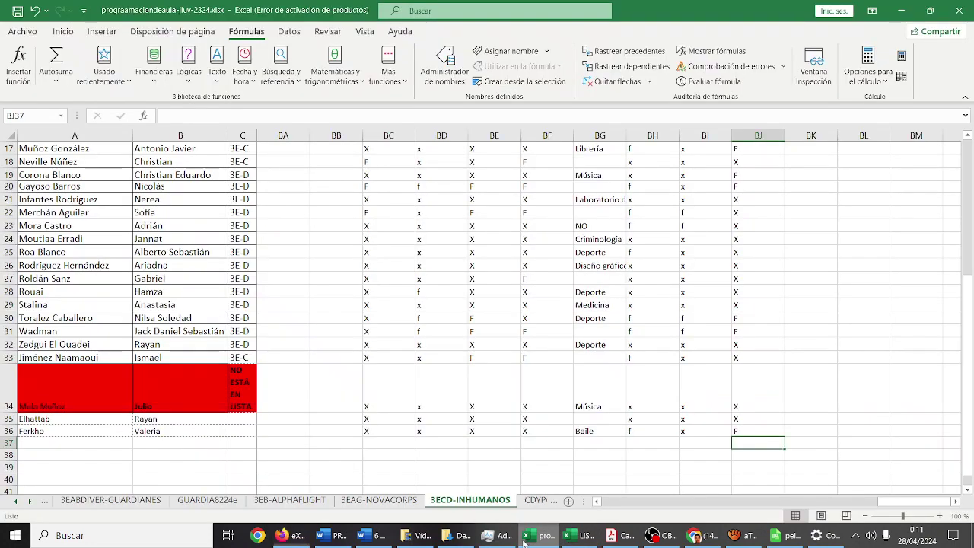
{"action": "left_click", "coordinate": [525, 537]}
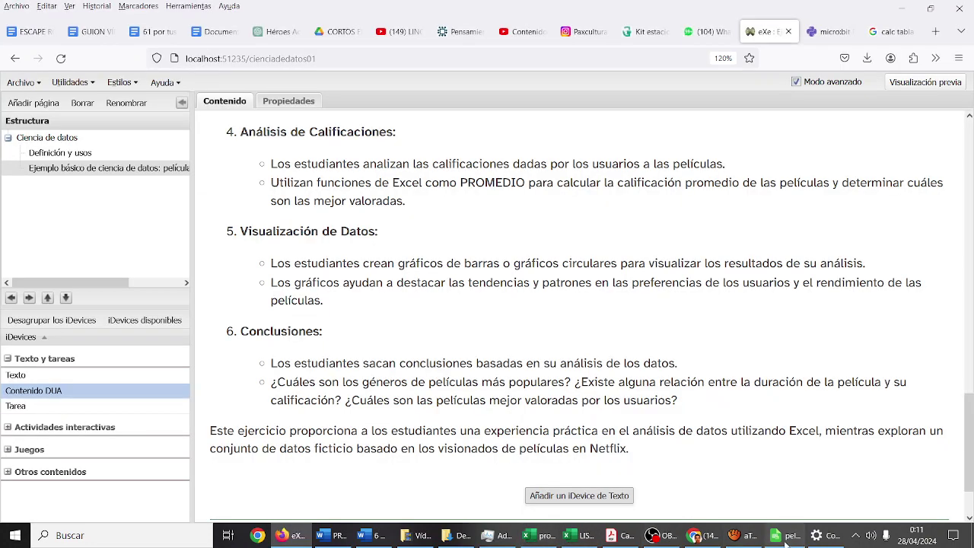
{"action": "left_click", "coordinate": [786, 539]}
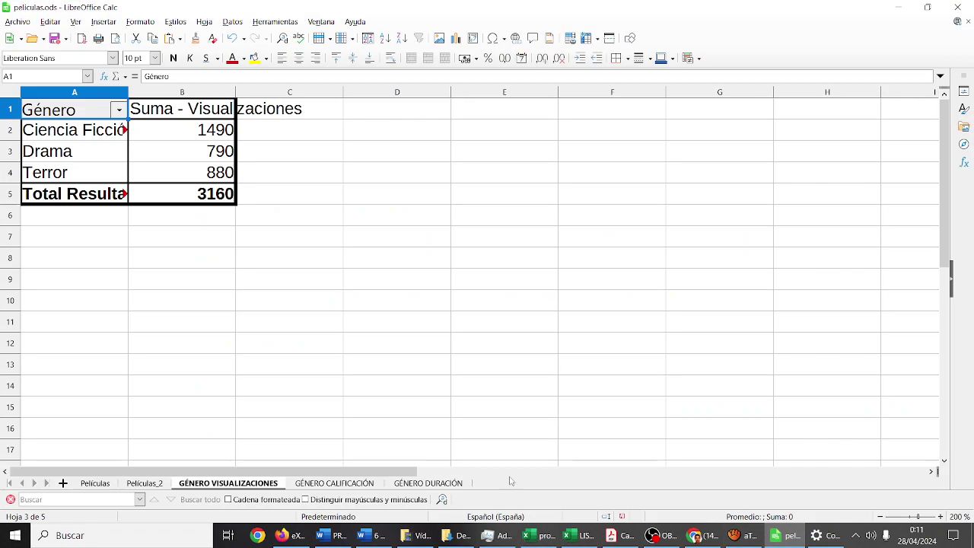
- Duplicate the Películas_2 sheet and name the copy 'RANKING'
{"action": "right_click", "coordinate": [154, 485]}
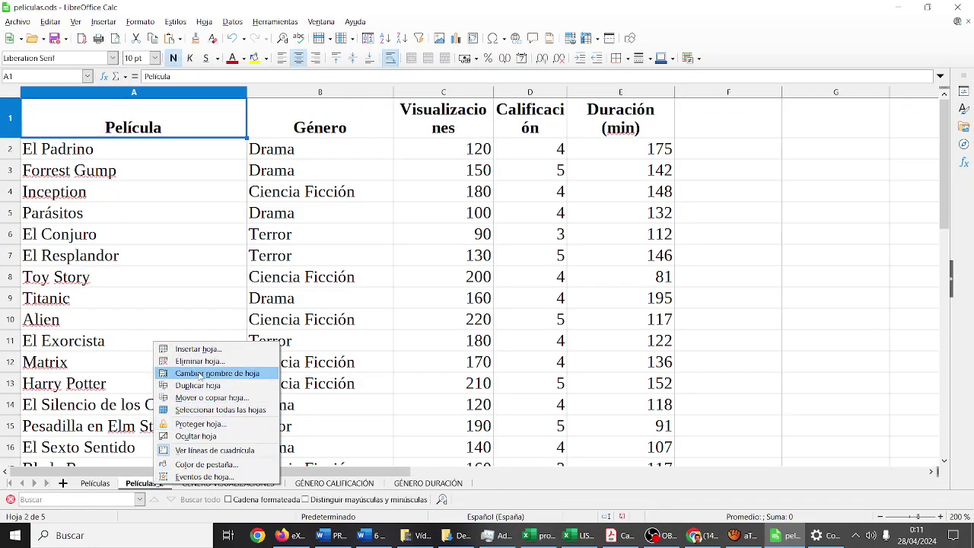
{"action": "left_click", "coordinate": [198, 385]}
{"action": "right_click", "coordinate": [207, 484]}
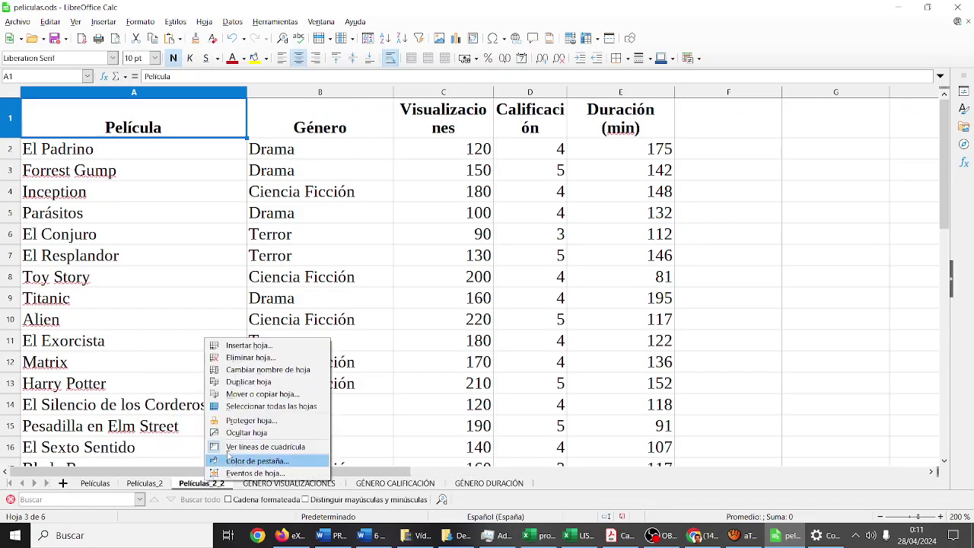
{"action": "left_click", "coordinate": [249, 369]}
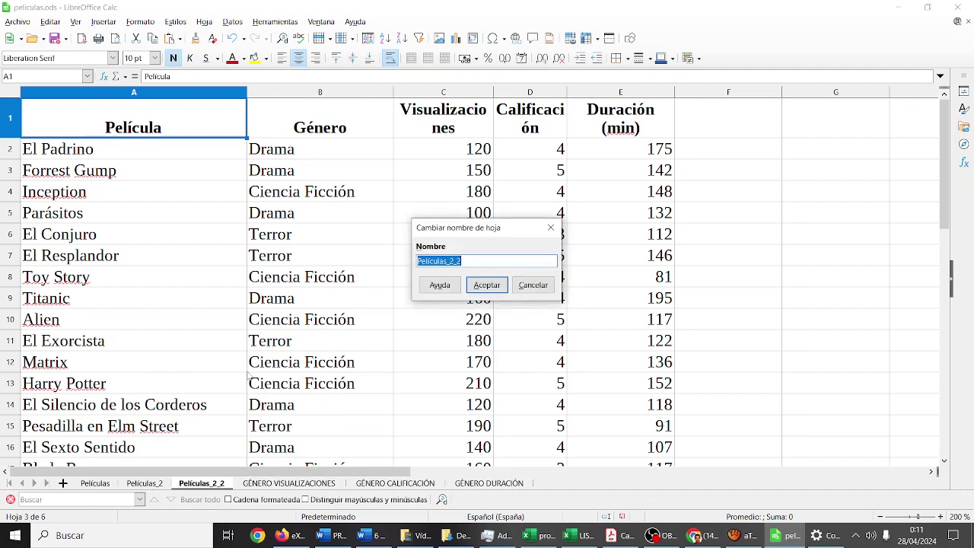
{"action": "type", "text": "RANKING"}
{"action": "key", "text": "Return"}
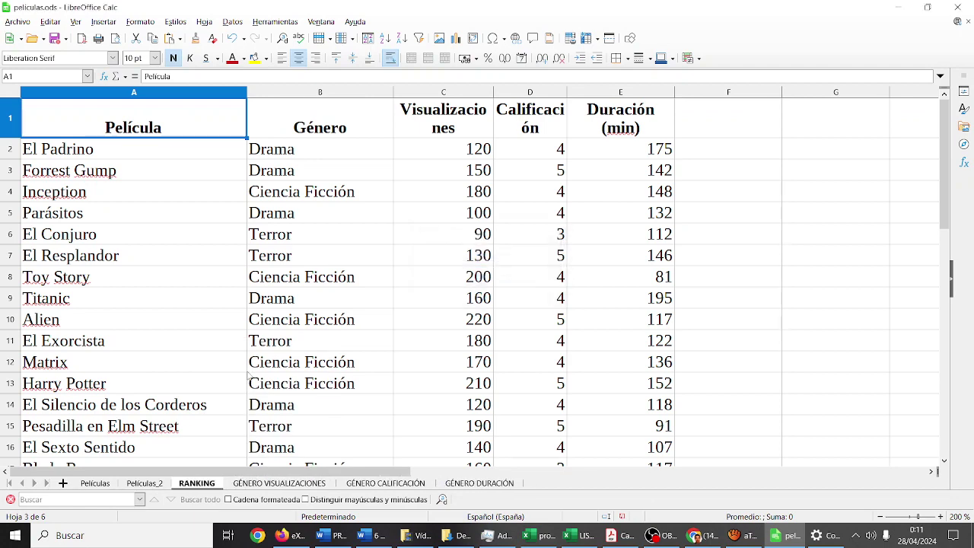
- Select the movie table A1:E21 on the RANKING sheet
{"action": "scroll", "coordinate": [311, 258], "scroll_direction": "down", "scroll_amount": 3}
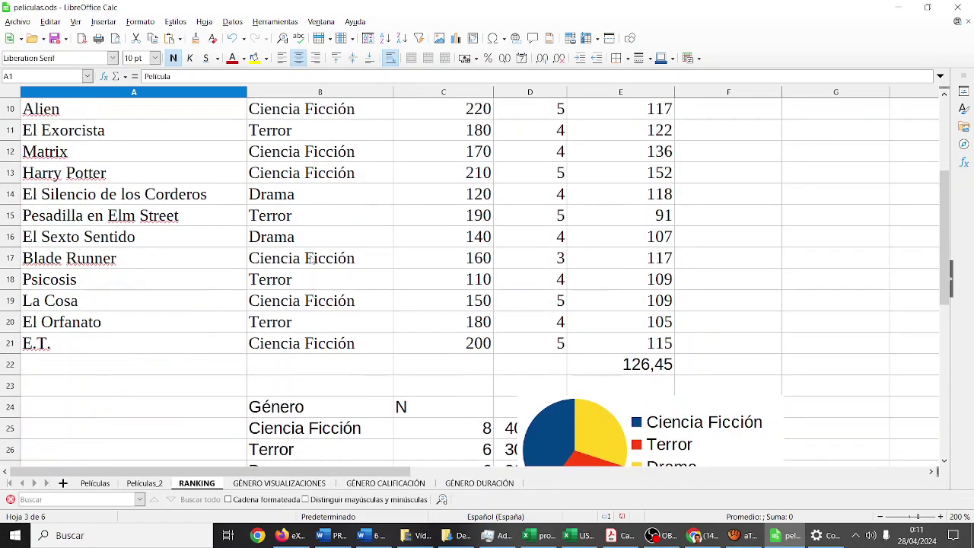
{"action": "scroll", "coordinate": [312, 258], "scroll_direction": "up", "scroll_amount": 3}
{"action": "mouse_move", "coordinate": [227, 114]}
{"action": "left_mouse_down"}
{"action": "mouse_move", "coordinate": [598, 397]}
{"action": "mouse_move", "coordinate": [592, 283]}
{"action": "left_mouse_up"}
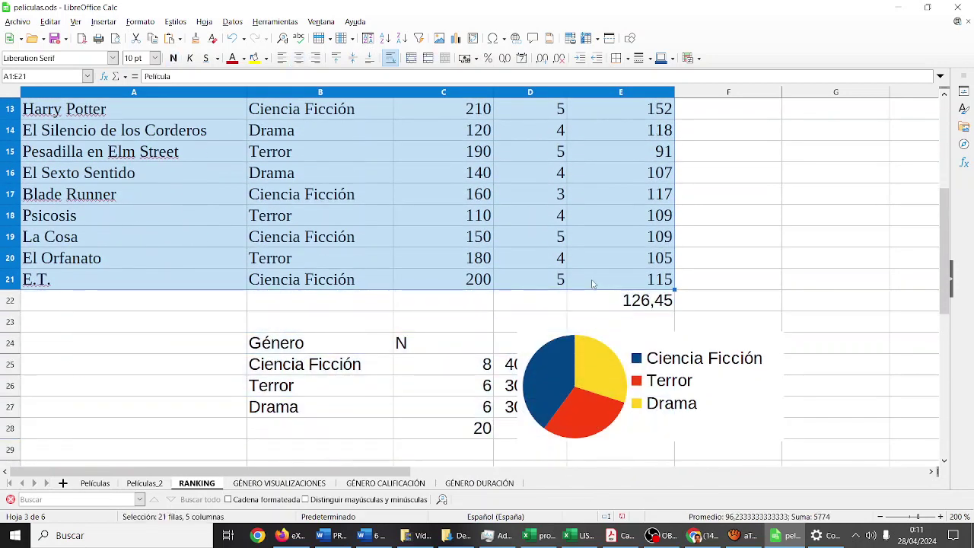
{"action": "scroll", "coordinate": [371, 205], "scroll_direction": "up", "scroll_amount": 4}
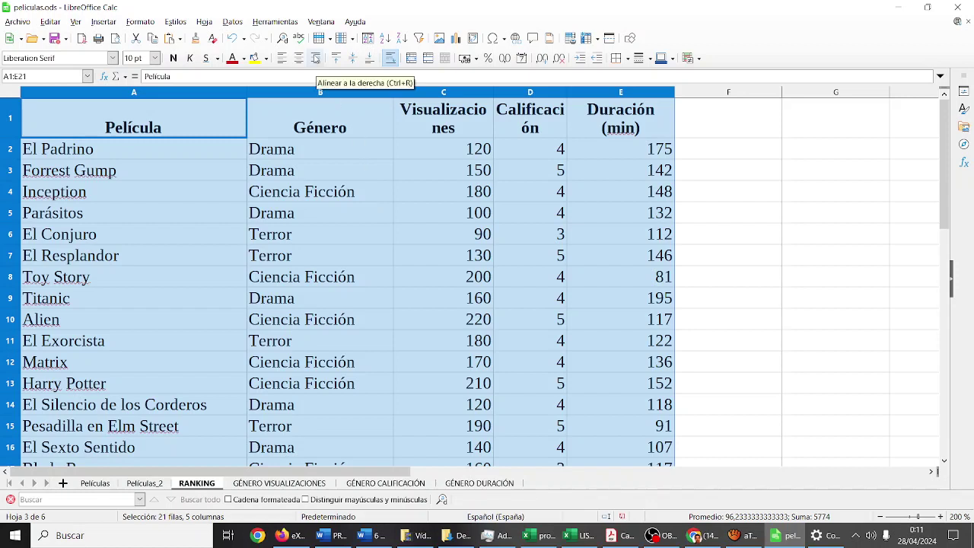
- Sort the RANKING table by Visualizaciones in descending order
{"action": "left_click", "coordinate": [236, 21]}
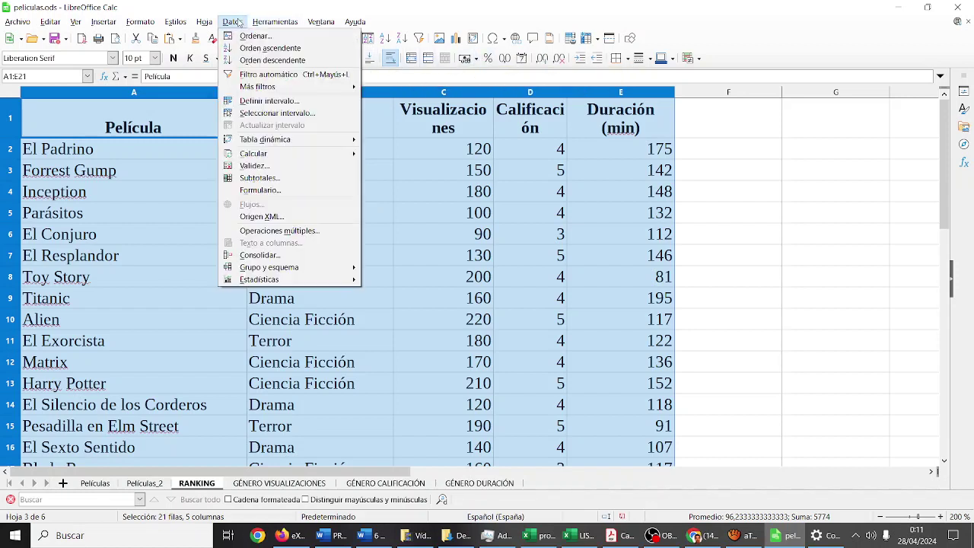
{"action": "left_click", "coordinate": [249, 36]}
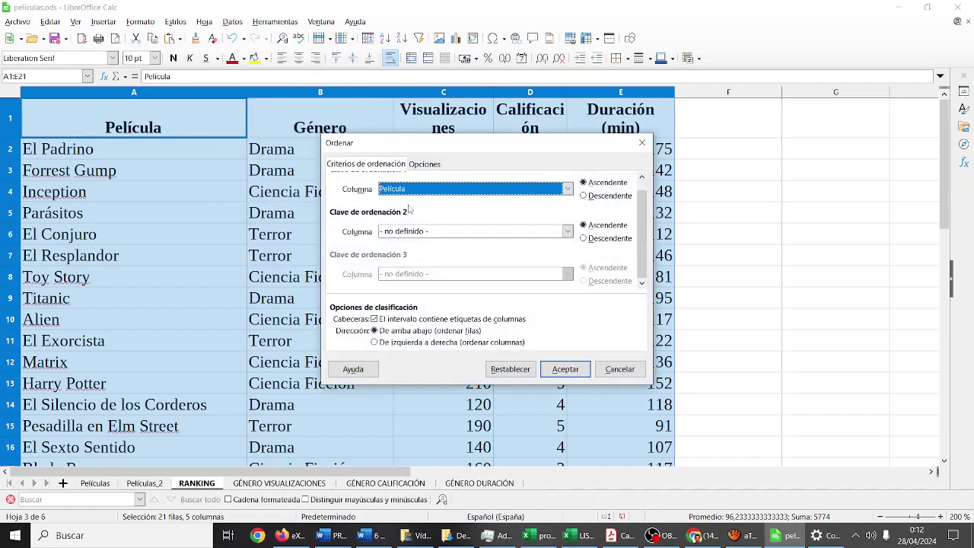
{"action": "left_click", "coordinate": [460, 194]}
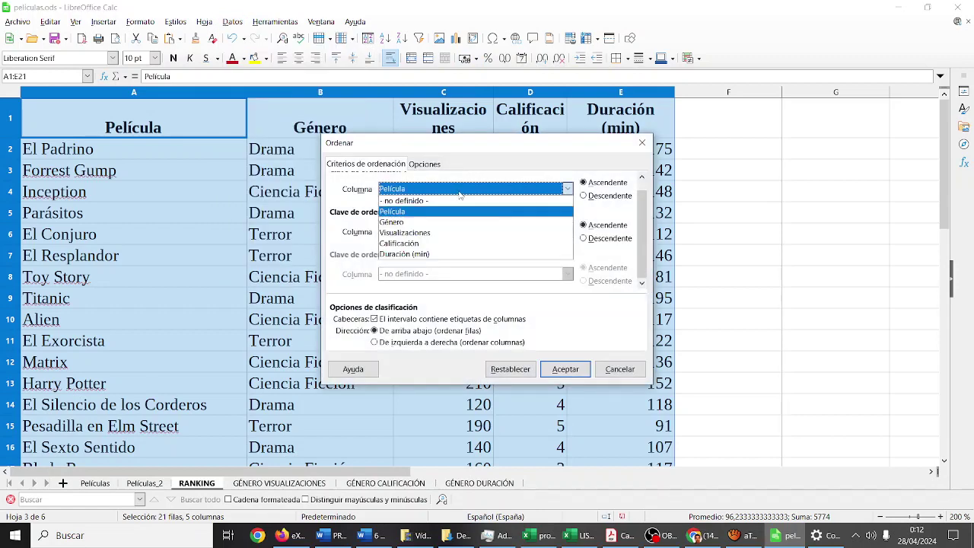
{"action": "left_click", "coordinate": [427, 233]}
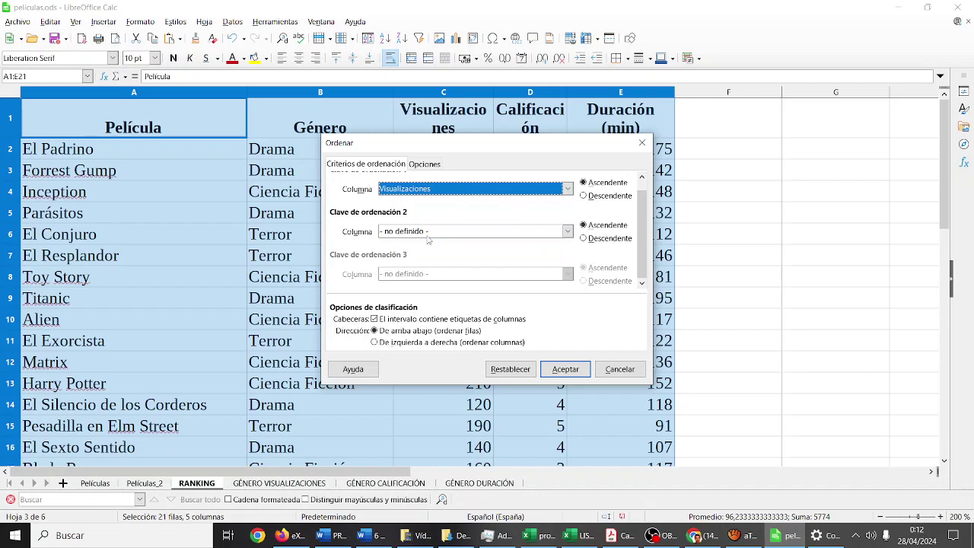
{"action": "left_click", "coordinate": [583, 195]}
{"action": "left_click", "coordinate": [561, 370]}
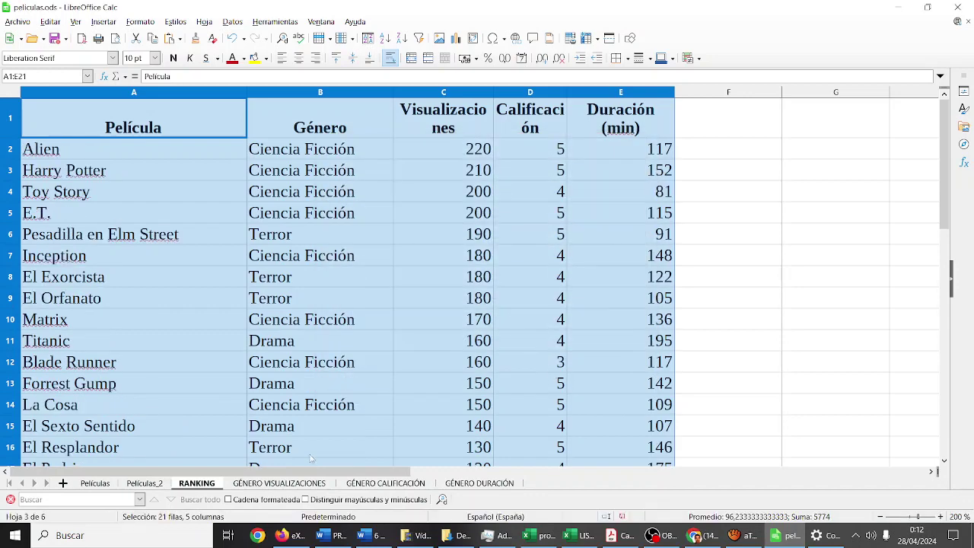
- Rename the sheet to 'RANKING VISUALIZACIONES' and review the sorted list
{"action": "right_click", "coordinate": [218, 484]}
{"action": "left_click", "coordinate": [262, 368]}
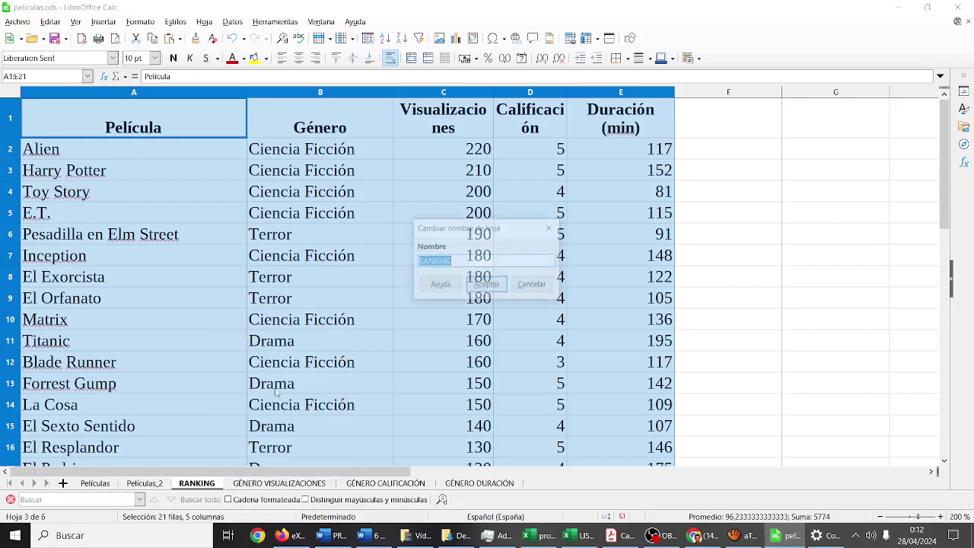
{"action": "left_click", "coordinate": [469, 260]}
{"action": "type", "text": "V"}
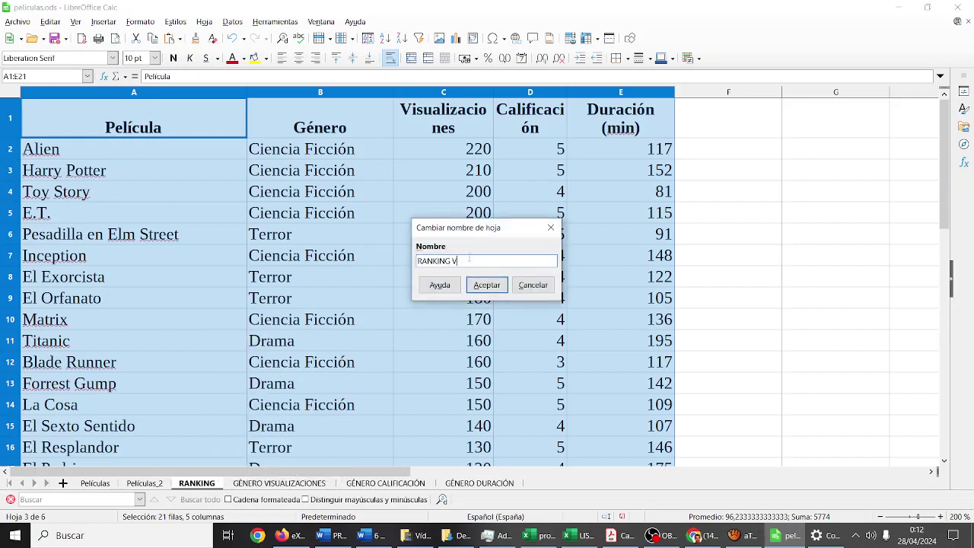
{"action": "type", "text": "ISUALIZACIONES"}
{"action": "key", "text": "Return"}
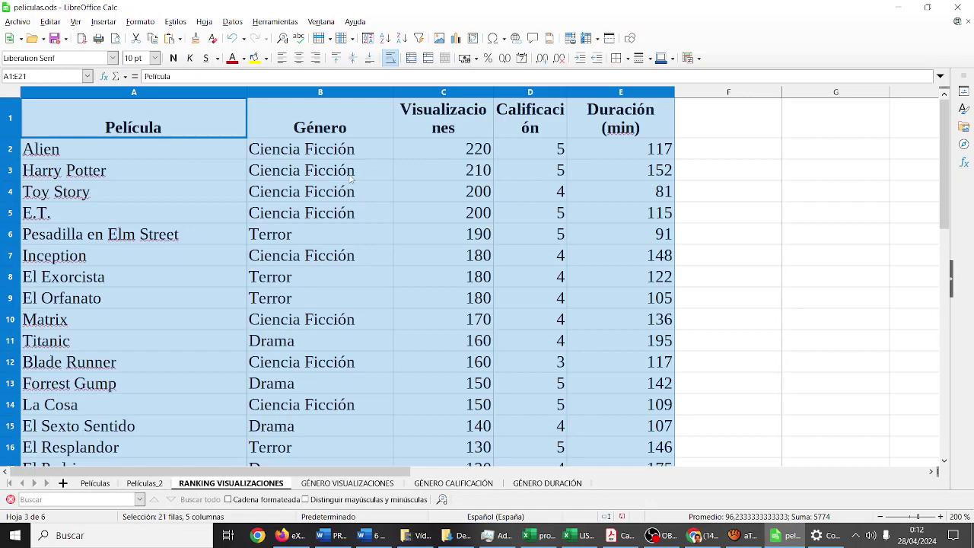
{"action": "scroll", "coordinate": [345, 210], "scroll_direction": "down", "scroll_amount": 1}
{"action": "scroll", "coordinate": [344, 211], "scroll_direction": "down", "scroll_amount": 1}
{"action": "scroll", "coordinate": [345, 211], "scroll_direction": "down", "scroll_amount": 1}
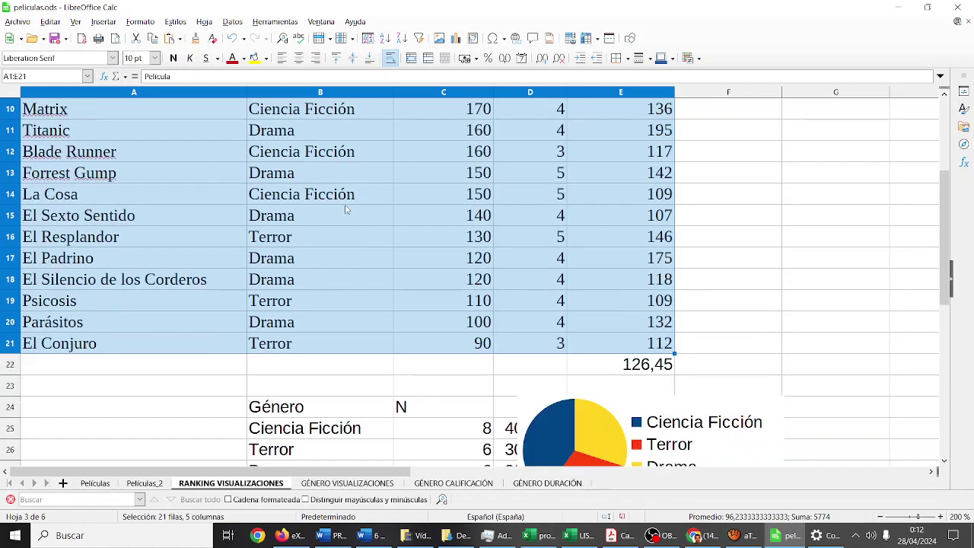
{"action": "scroll", "coordinate": [346, 210], "scroll_direction": "up", "scroll_amount": 3}
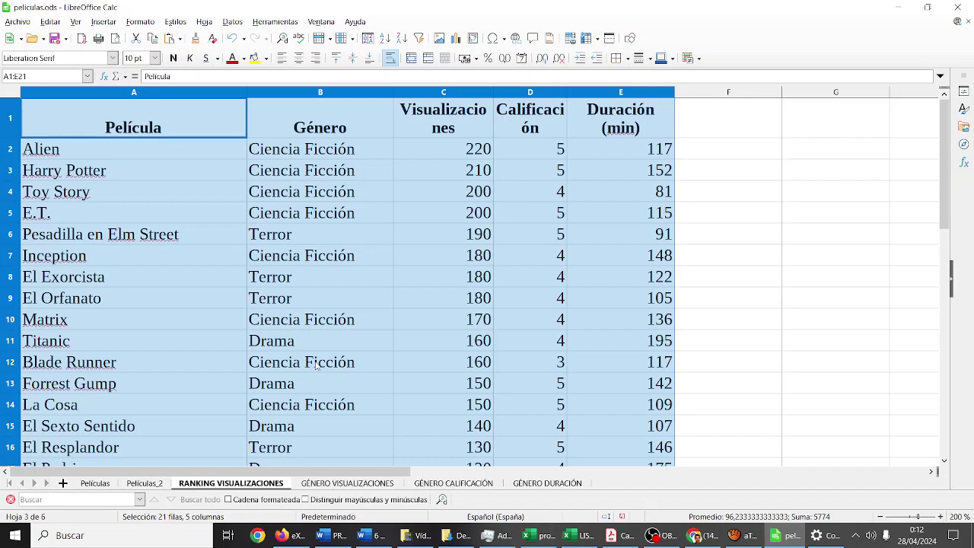
- Duplicate Películas_2, name the copy 'RANKING CALIFICACIÓN', and select its movie table
{"action": "left_click", "coordinate": [316, 365]}
{"action": "right_click", "coordinate": [149, 485]}
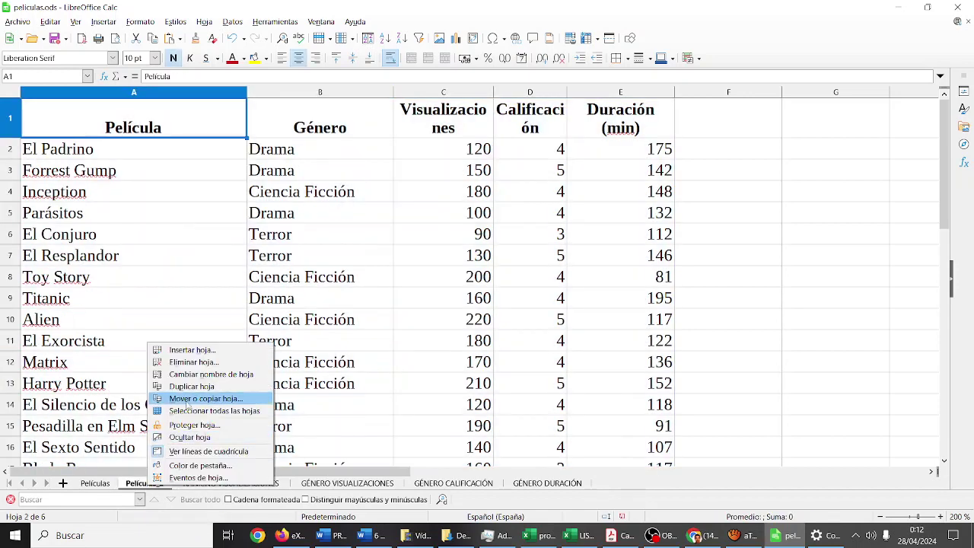
{"action": "left_click", "coordinate": [194, 386]}
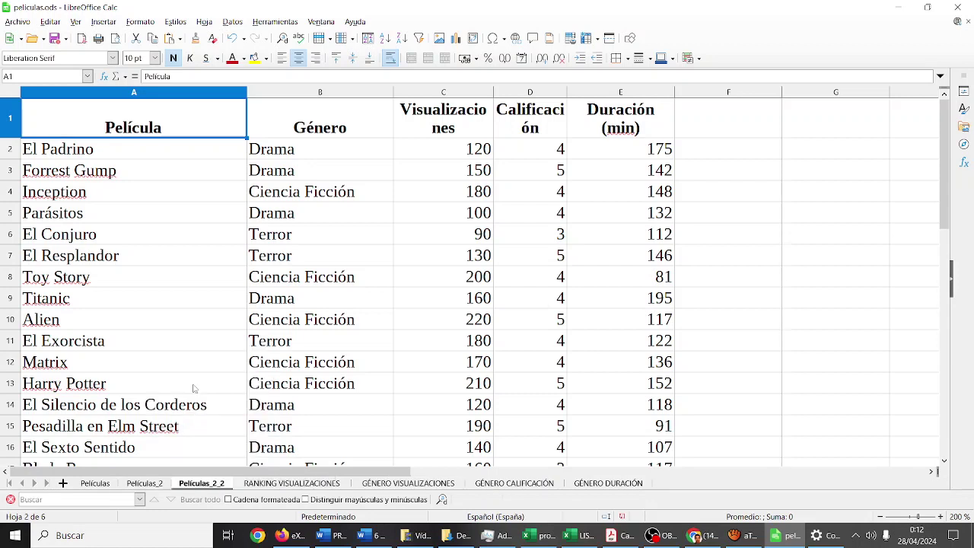
{"action": "right_click", "coordinate": [208, 484]}
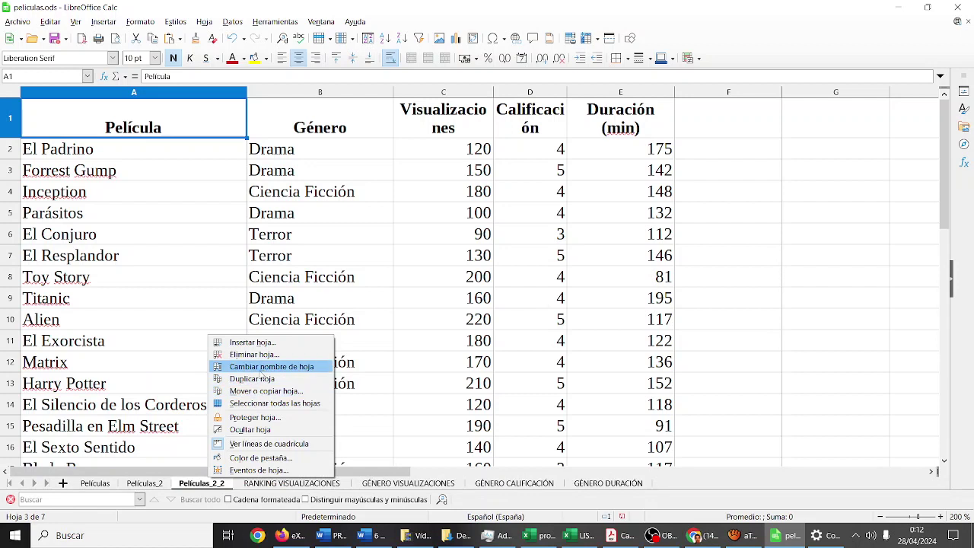
{"action": "left_click", "coordinate": [261, 367]}
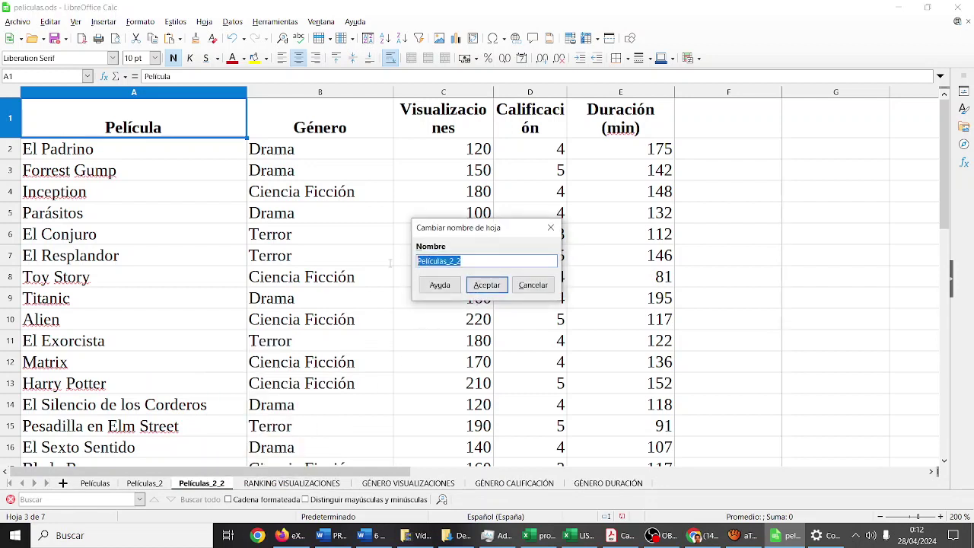
{"action": "type", "text": "RE"}
{"action": "key", "text": "BackSpace"}
{"action": "key", "text": "BackSpace"}
{"action": "type", "text": "RANKING"}
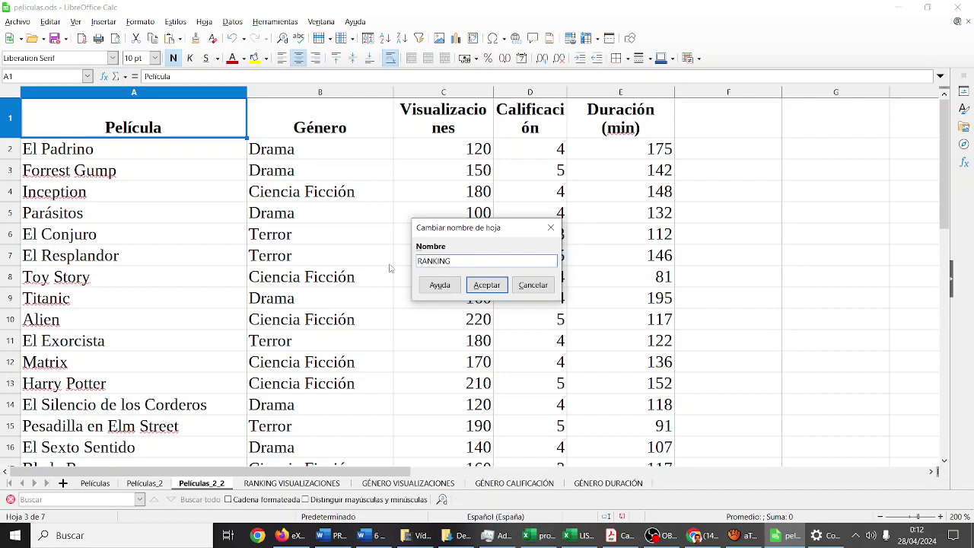
{"action": "type", "text": " CALIFICACIÓN"}
{"action": "key", "text": "Return"}
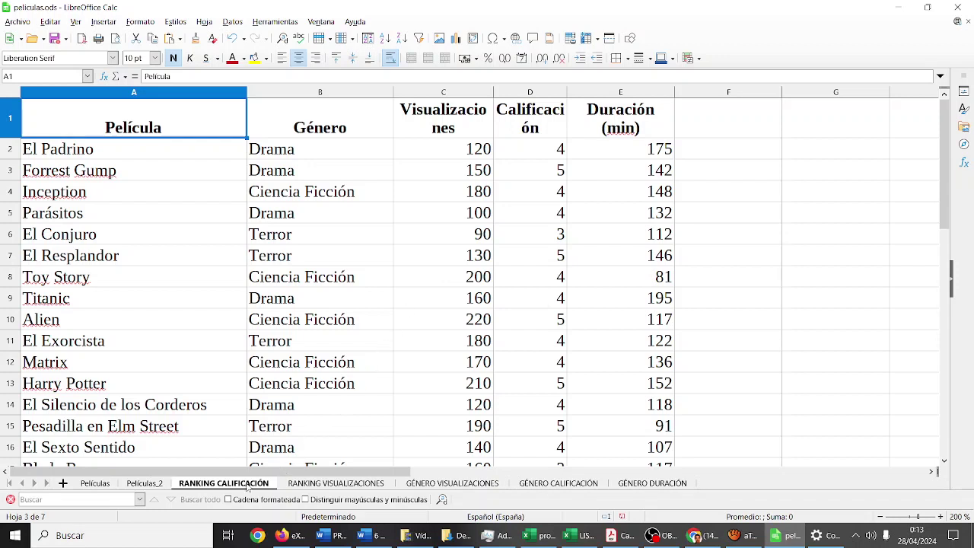
{"action": "left_click", "coordinate": [364, 204]}
{"action": "mouse_move", "coordinate": [242, 116]}
{"action": "left_mouse_down"}
{"action": "mouse_move", "coordinate": [474, 155]}
{"action": "mouse_move", "coordinate": [602, 5]}
{"action": "mouse_move", "coordinate": [636, 478]}
{"action": "mouse_move", "coordinate": [638, 402]}
{"action": "left_mouse_up"}
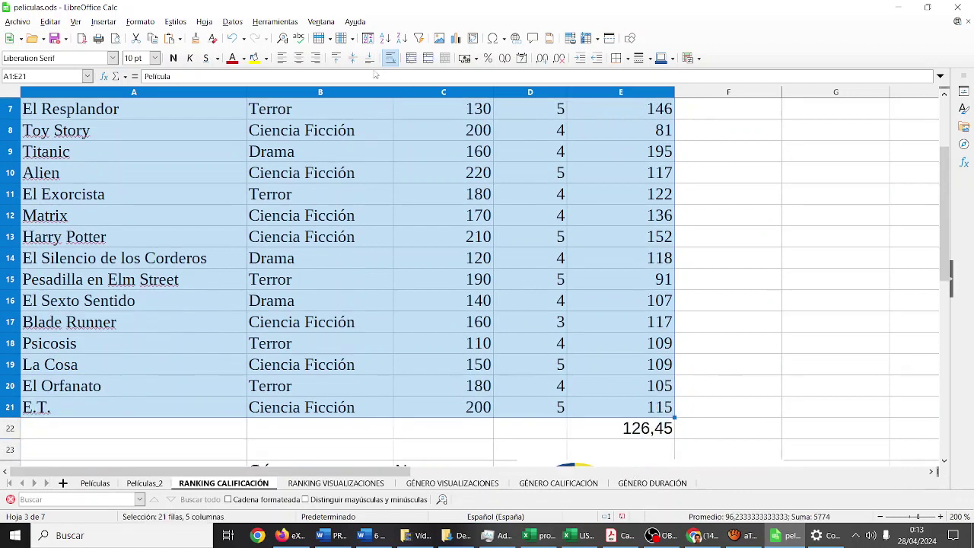
- Sort the selected A1:E21 table by Calificación, descending, then deselect to inspect it
{"action": "left_click", "coordinate": [233, 22]}
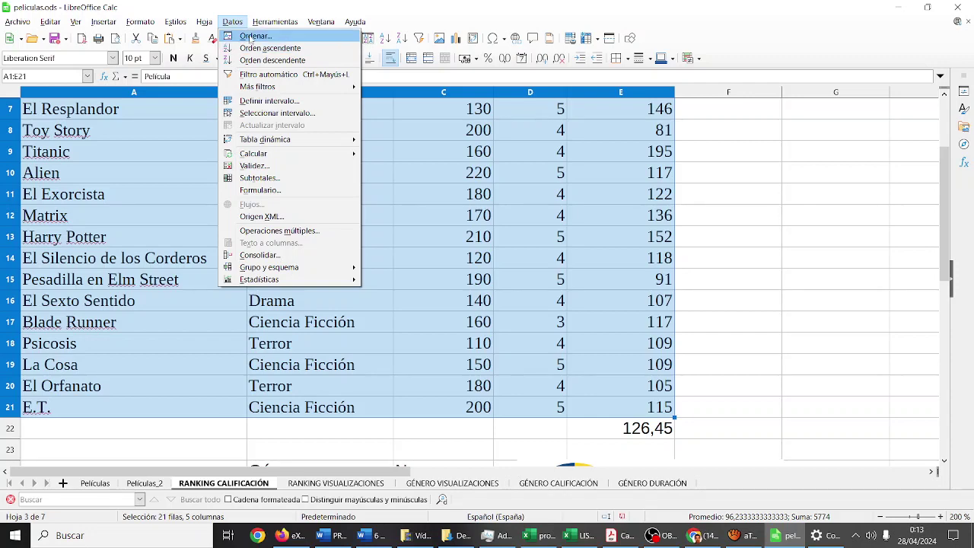
{"action": "left_click", "coordinate": [255, 36]}
{"action": "left_click", "coordinate": [566, 189]}
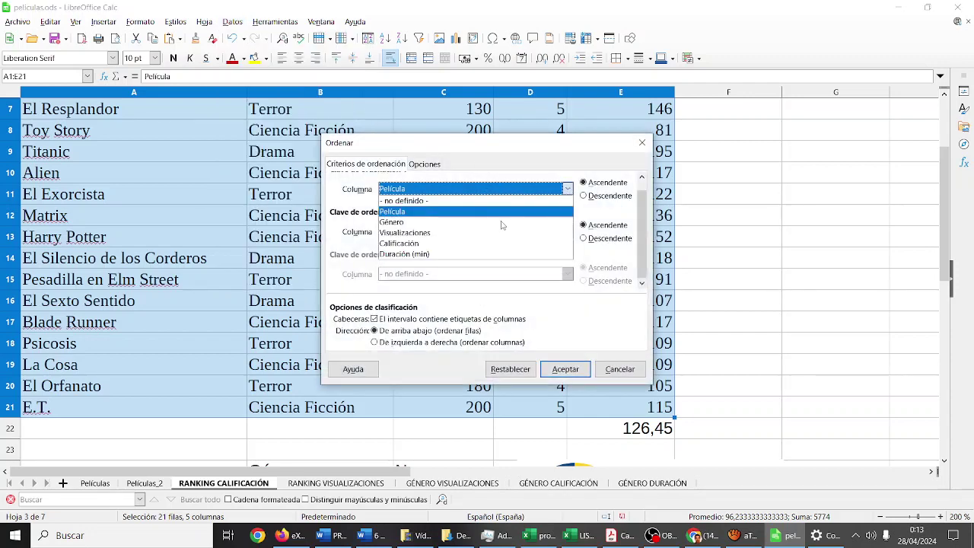
{"action": "left_click", "coordinate": [447, 246]}
{"action": "left_click", "coordinate": [583, 195]}
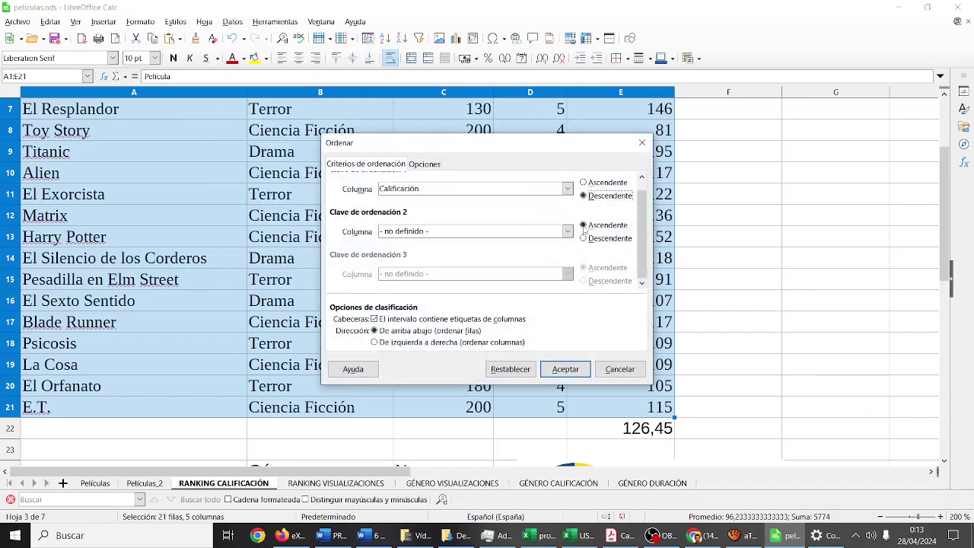
{"action": "left_click", "coordinate": [565, 369]}
{"action": "scroll", "coordinate": [488, 304], "scroll_direction": "up", "scroll_amount": 2}
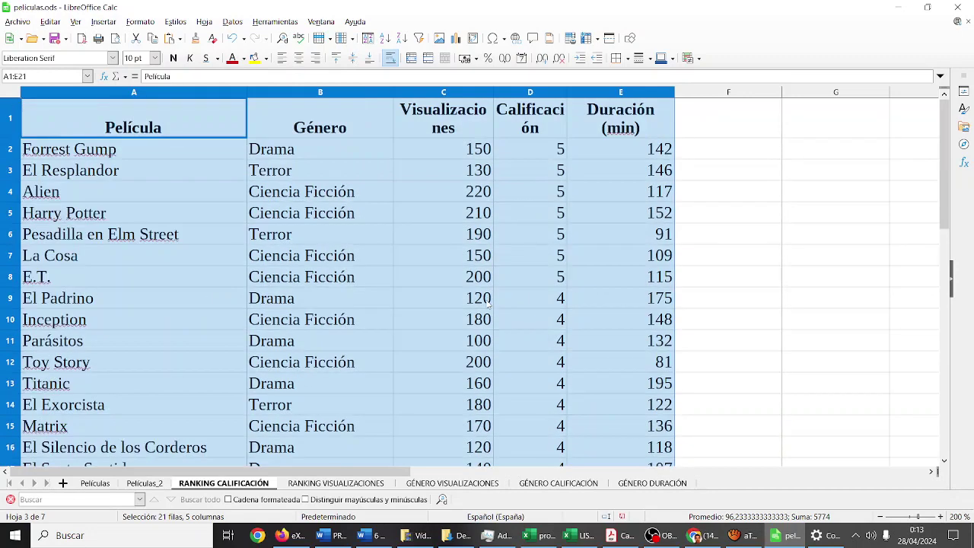
{"action": "left_click", "coordinate": [544, 153]}
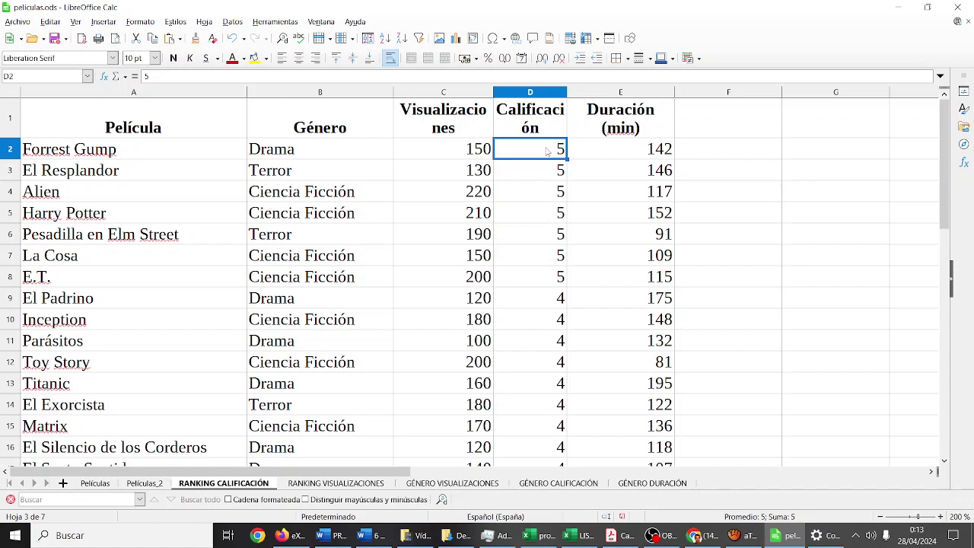
- Duplicate the Películas_2 sheet and rename the copy 'RANKINGCOMBINADO'
{"action": "left_click", "coordinate": [150, 482]}
{"action": "right_click", "coordinate": [151, 482]}
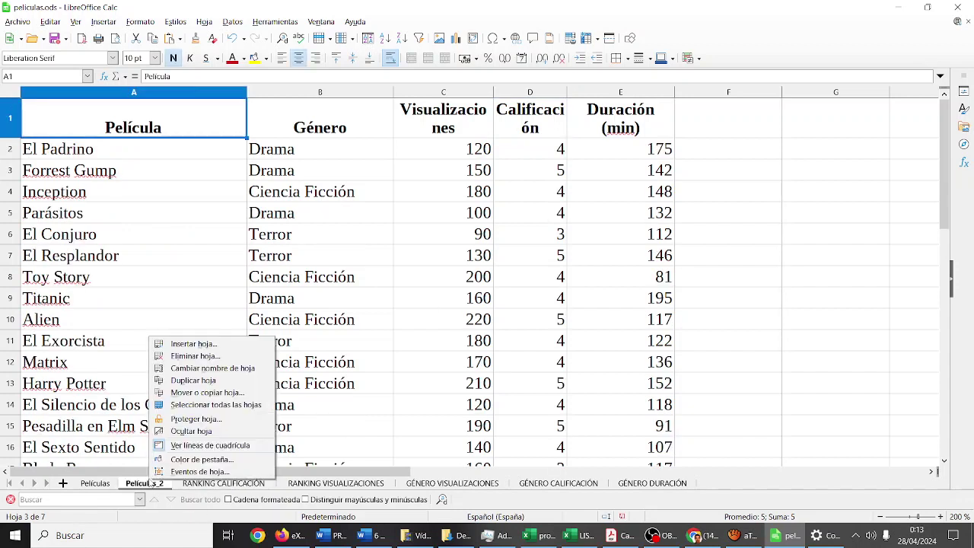
{"action": "left_click", "coordinate": [192, 381]}
{"action": "right_click", "coordinate": [213, 485]}
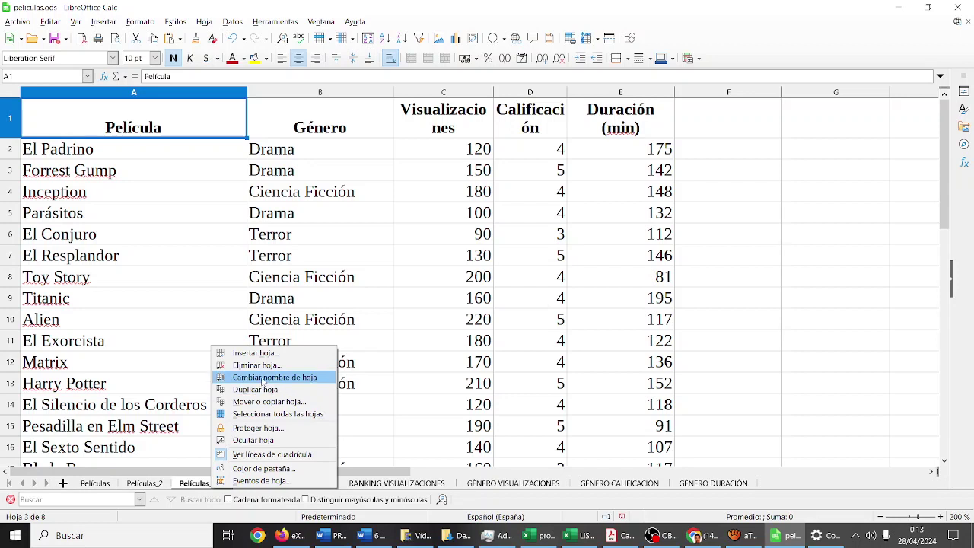
{"action": "left_click", "coordinate": [262, 377]}
{"action": "type", "text": "RAN"}
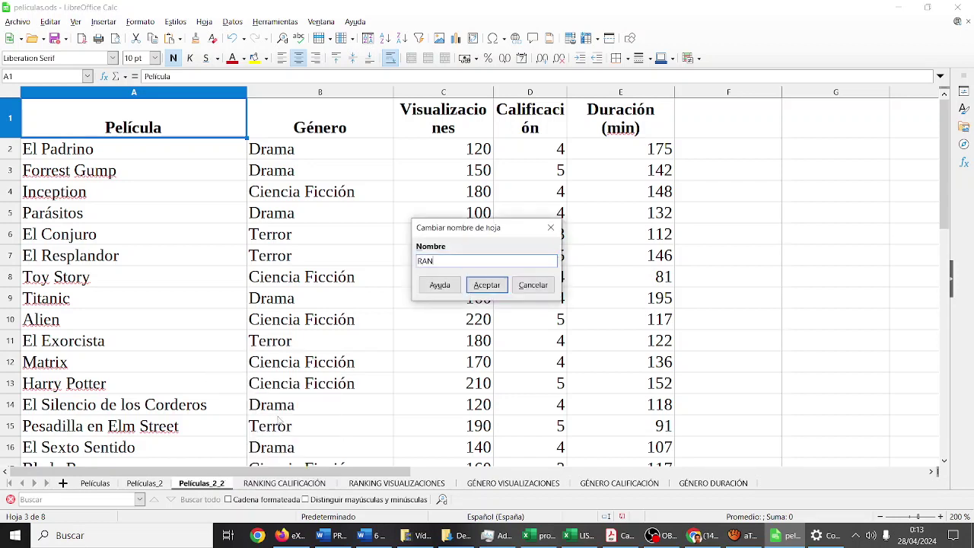
{"action": "type", "text": "KINGCOMBINADO"}
{"action": "key", "text": "Return"}
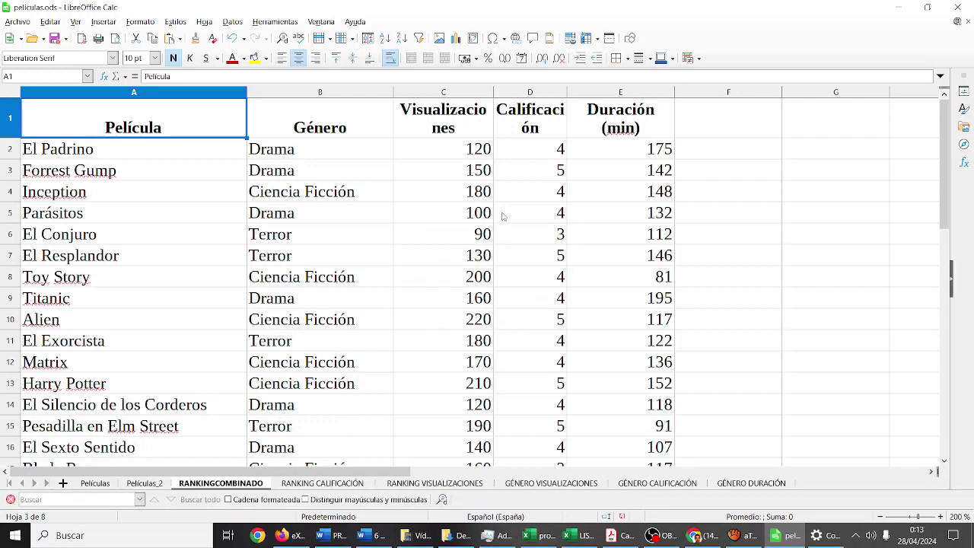
- Enter the heading 'SCORE' in cell F1 of the RANKINGCOMBINADO sheet
{"action": "left_click", "coordinate": [696, 133]}
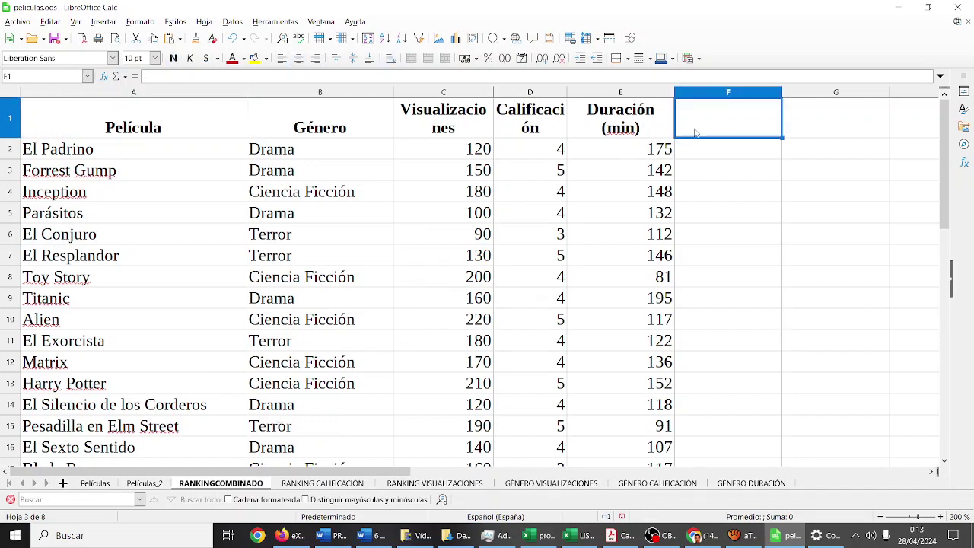
{"action": "type", "text": "SCORE"}
{"action": "key", "text": "Return"}
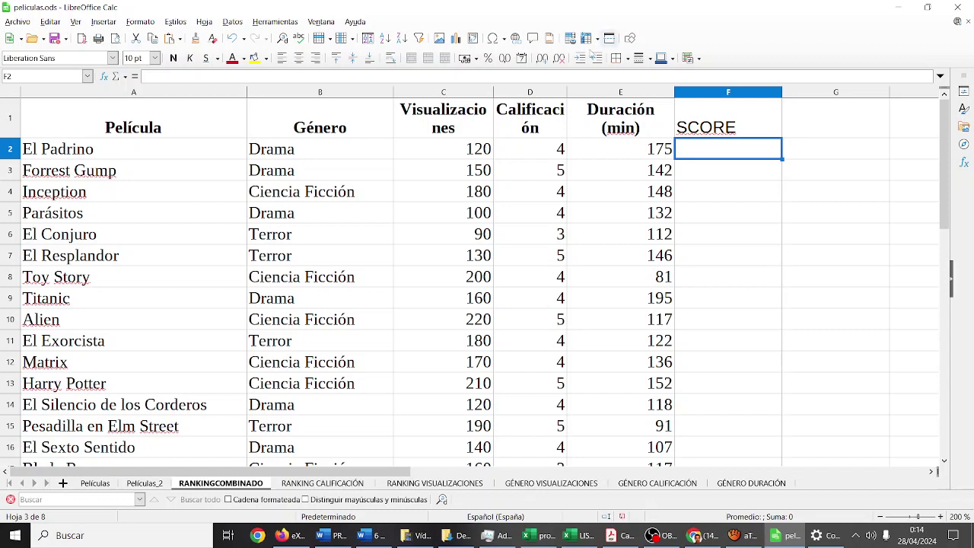
{"action": "scroll", "coordinate": [428, 239], "scroll_direction": "down", "scroll_amount": 2}
{"action": "scroll", "coordinate": [428, 239], "scroll_direction": "up", "scroll_amount": 2}
{"action": "scroll", "coordinate": [429, 239], "scroll_direction": "down", "scroll_amount": 1}
{"action": "scroll", "coordinate": [428, 239], "scroll_direction": "up", "scroll_amount": 1}
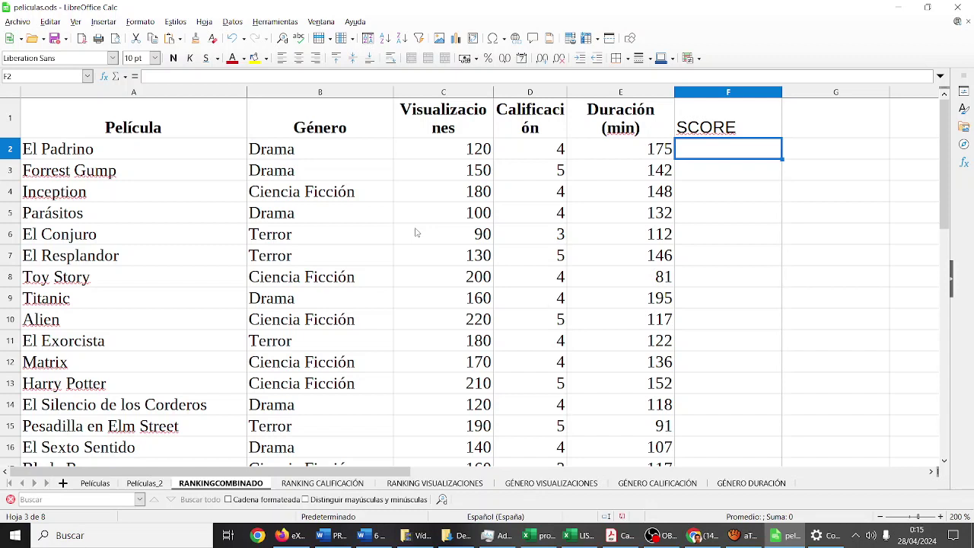
- Enter =C2+D2*40 in F2 and fill it down to F21
{"action": "type", "text": "="}
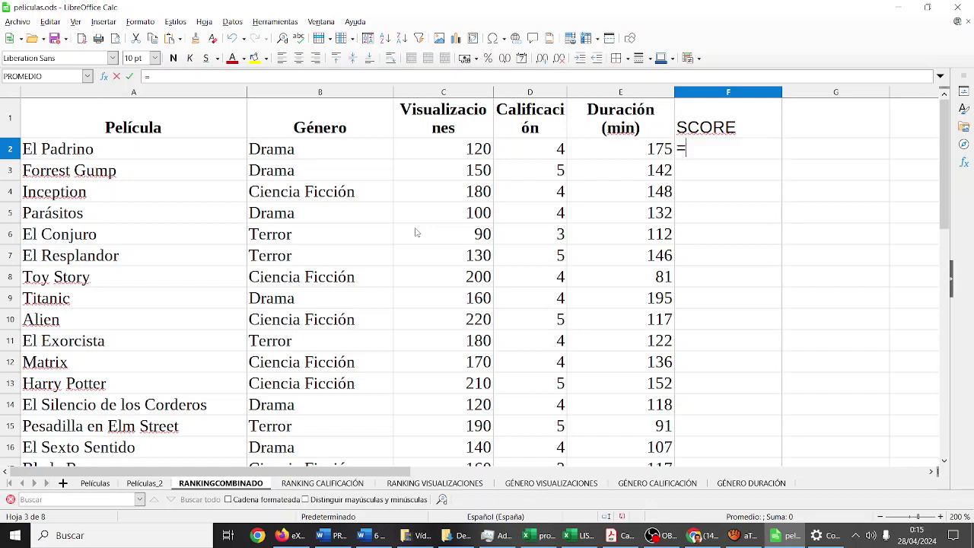
{"action": "left_click", "coordinate": [462, 159]}
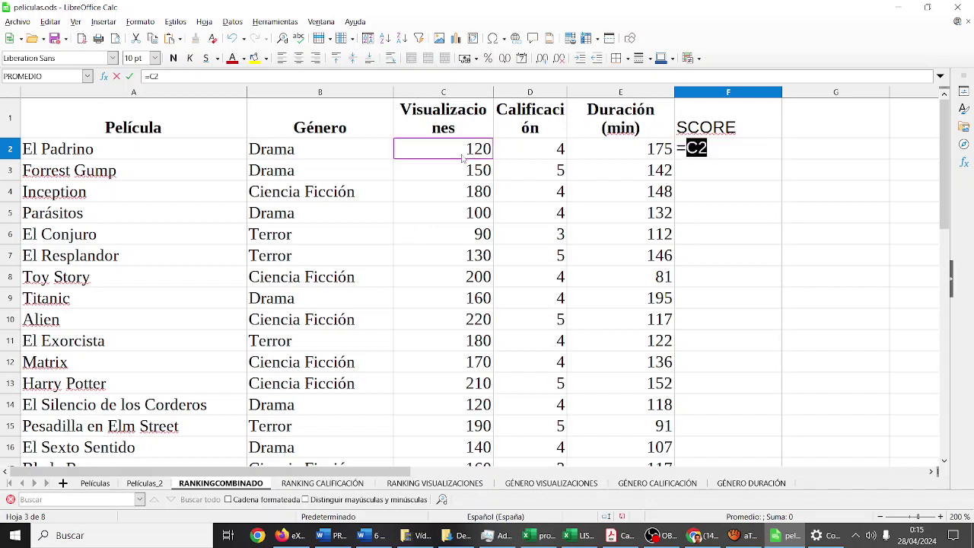
{"action": "type", "text": "+"}
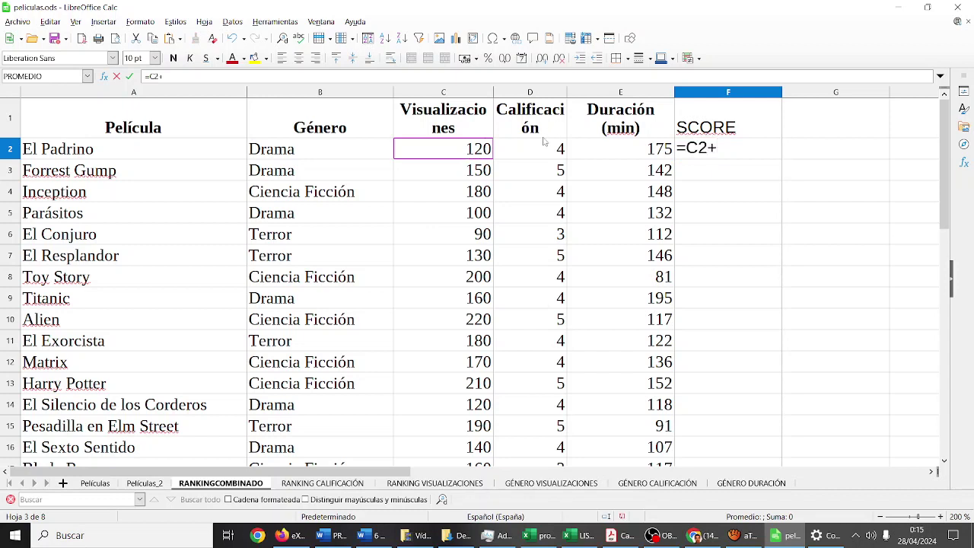
{"action": "left_click", "coordinate": [546, 145]}
{"action": "type", "text": "*4"}
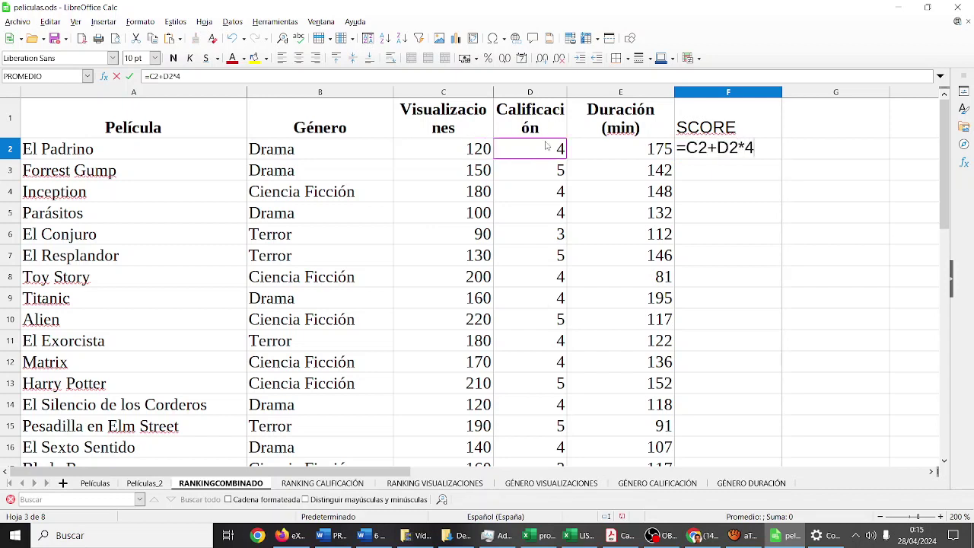
{"action": "type", "text": "0"}
{"action": "key", "text": "Return"}
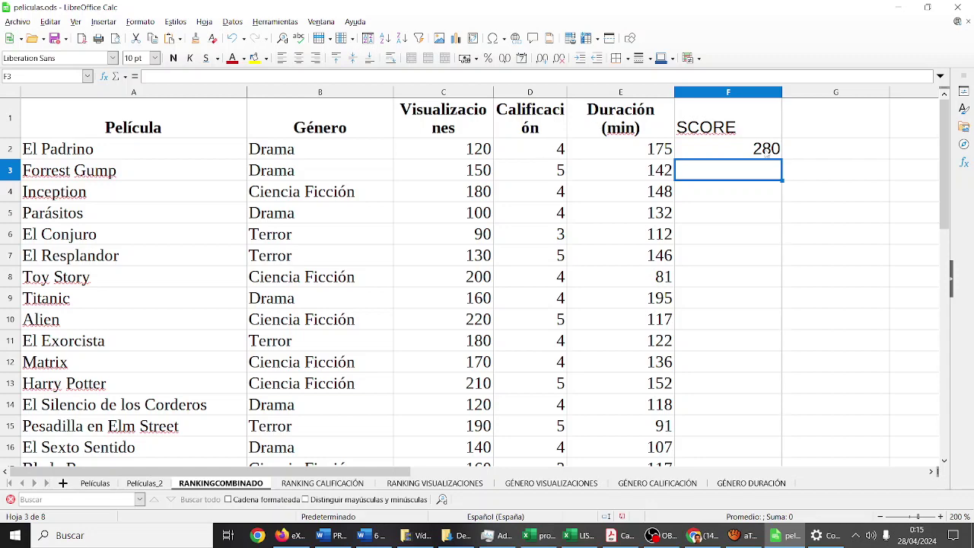
{"action": "left_click", "coordinate": [767, 153]}
{"action": "left_click_drag", "start_coordinate": [782, 157], "coordinate": [750, 365]}
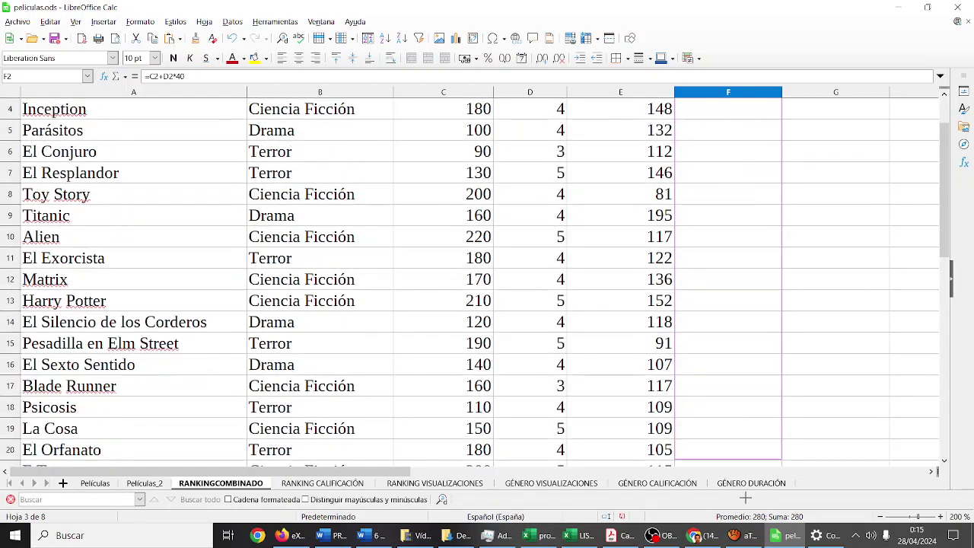
- Select the movie table from the Película header through the SCORE column
{"action": "scroll", "coordinate": [303, 209], "scroll_direction": "up", "scroll_amount": 3}
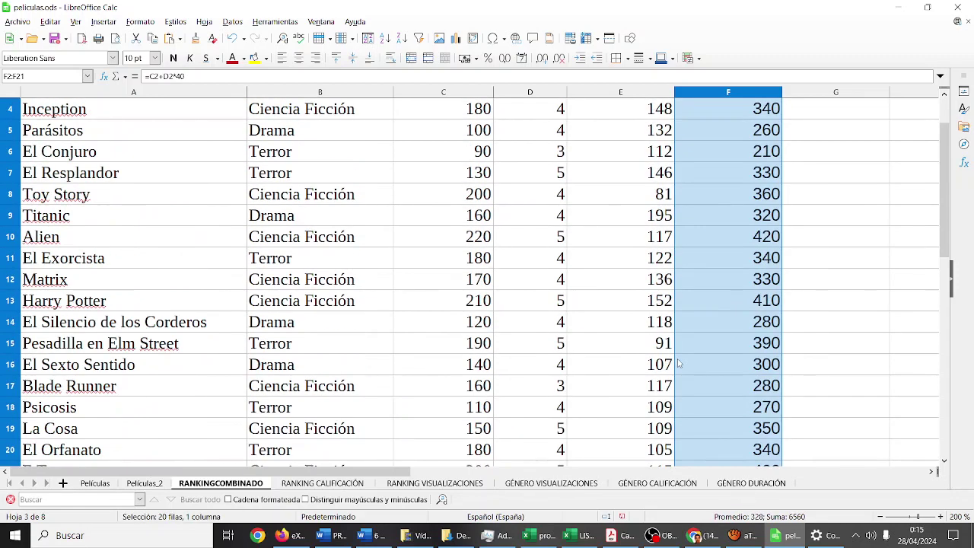
{"action": "left_click", "coordinate": [219, 116]}
{"action": "left_click_drag", "start_coordinate": [219, 117], "coordinate": [729, 76]}
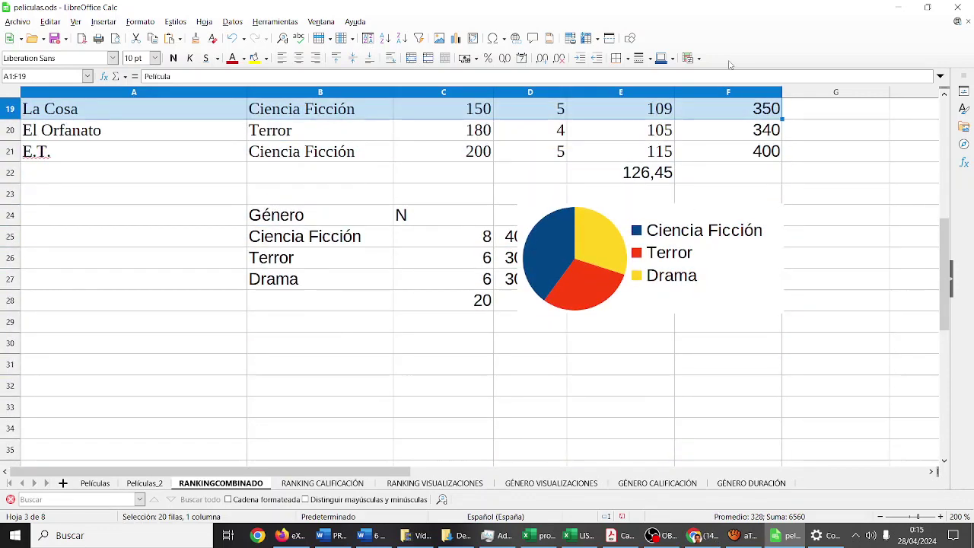
- Sort the movie table A1:F21 by SCORE in descending order
{"action": "left_click_drag", "start_coordinate": [729, 76], "coordinate": [730, 237]}
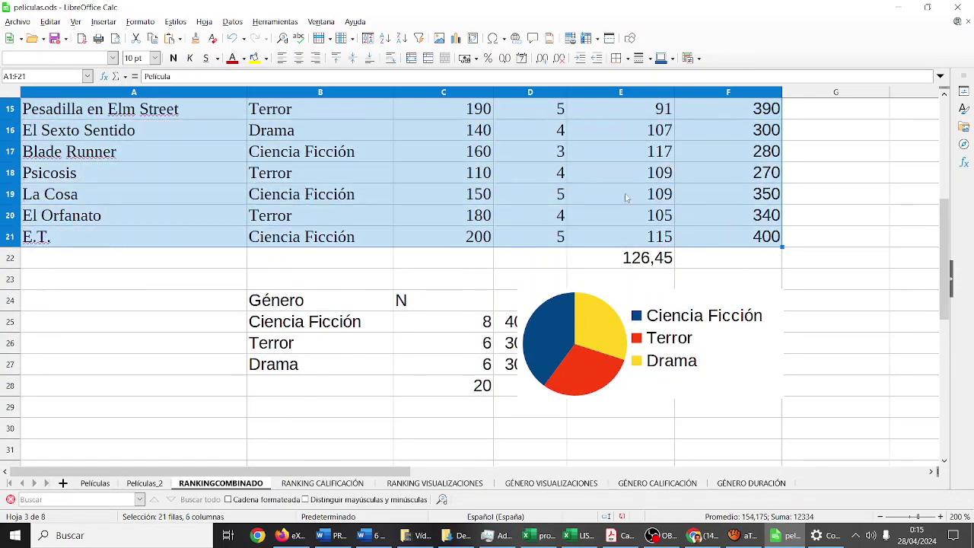
{"action": "left_click", "coordinate": [232, 21]}
{"action": "left_click", "coordinate": [244, 36]}
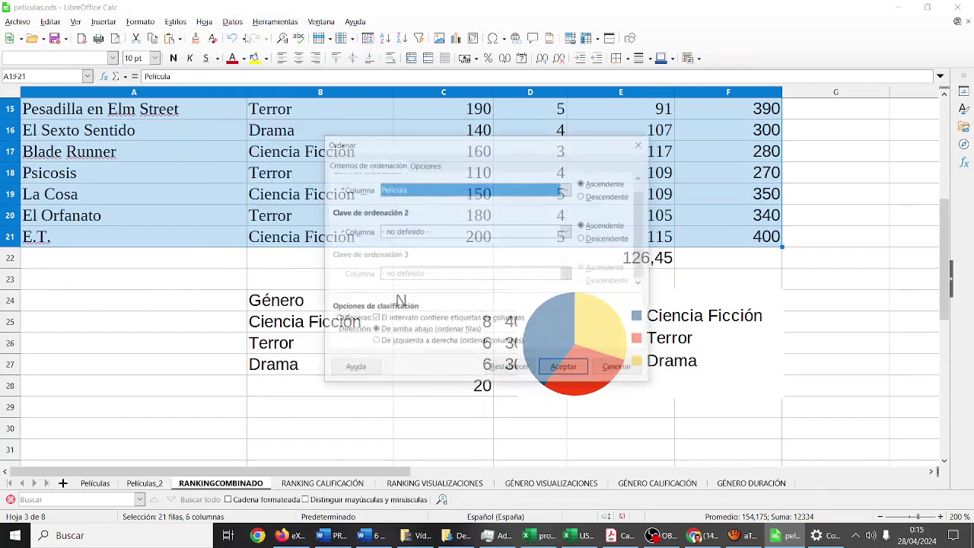
{"action": "left_click", "coordinate": [458, 195]}
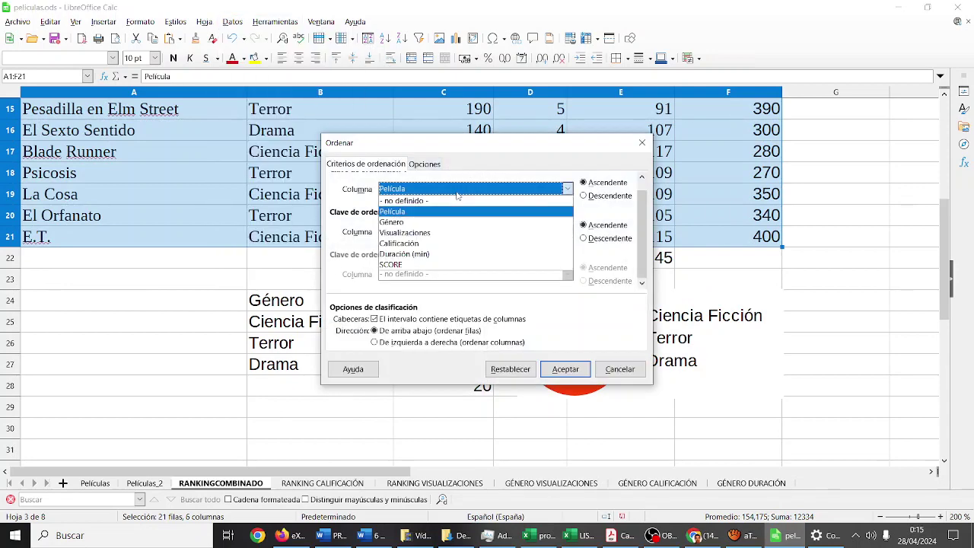
{"action": "left_click", "coordinate": [432, 264]}
{"action": "left_click", "coordinate": [583, 196]}
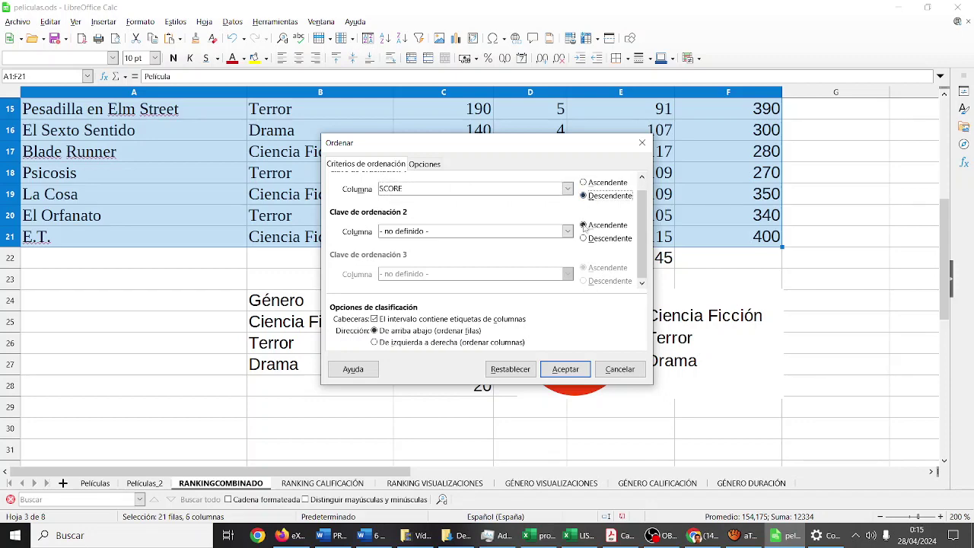
{"action": "left_click", "coordinate": [575, 369]}
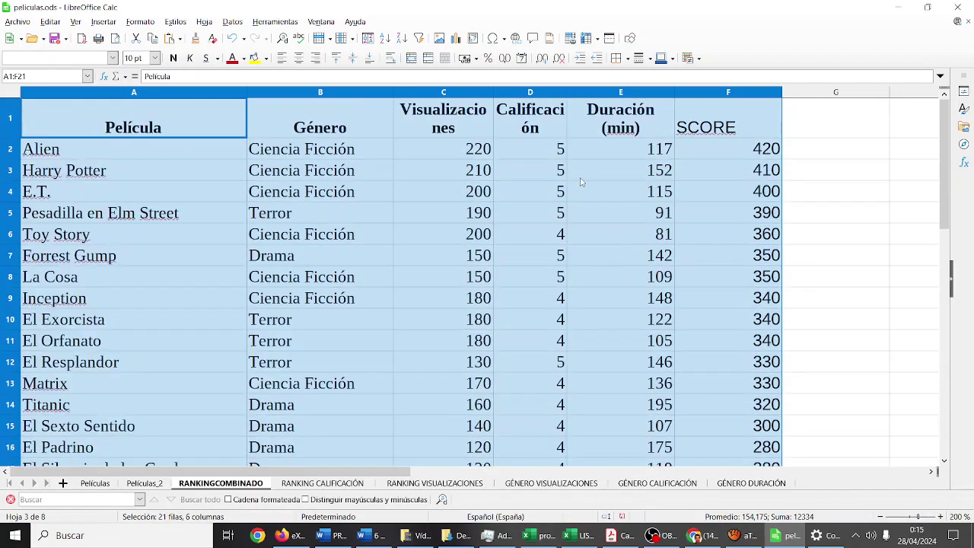
- Compare RANKINGCOMBINADO with the other ranking sheets and the eXe lesson page
{"action": "left_click", "coordinate": [352, 484]}
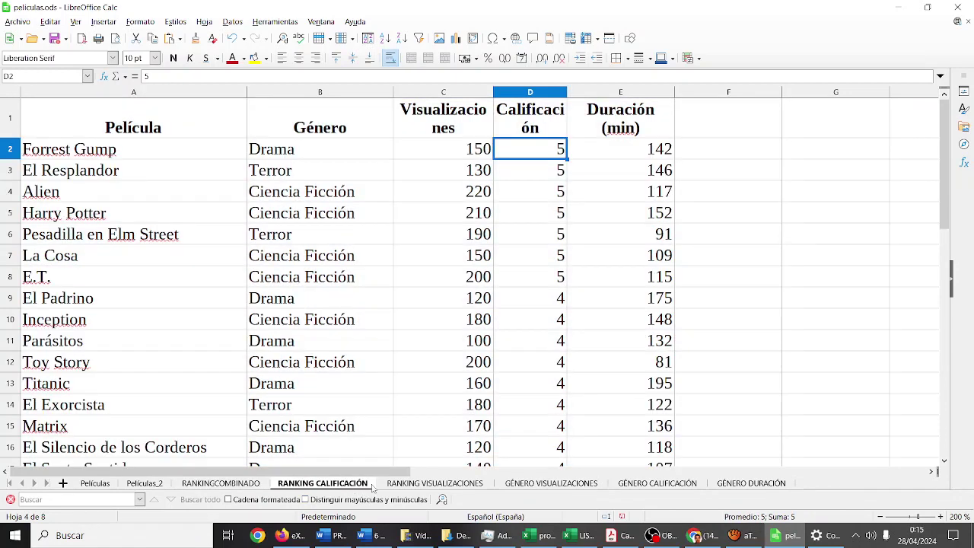
{"action": "left_click", "coordinate": [396, 486]}
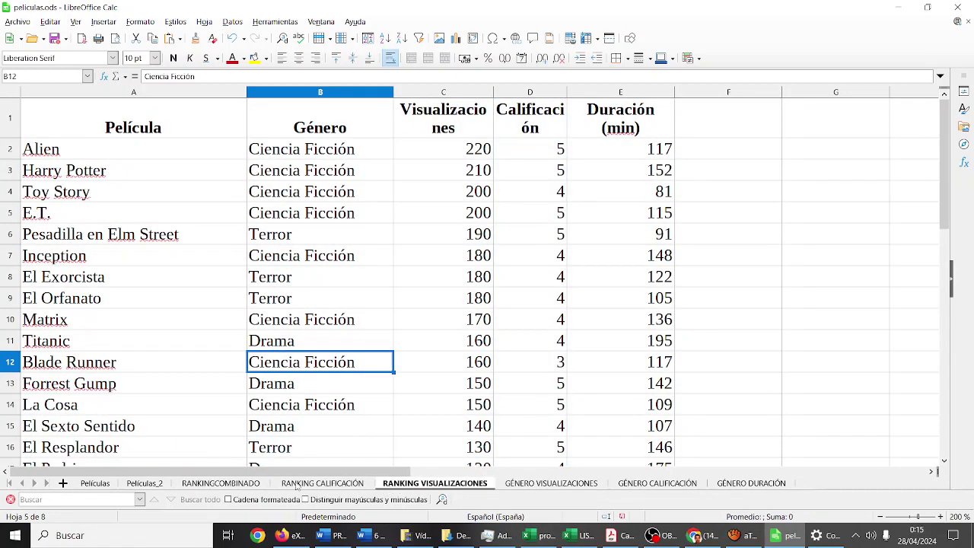
{"action": "left_click", "coordinate": [255, 485]}
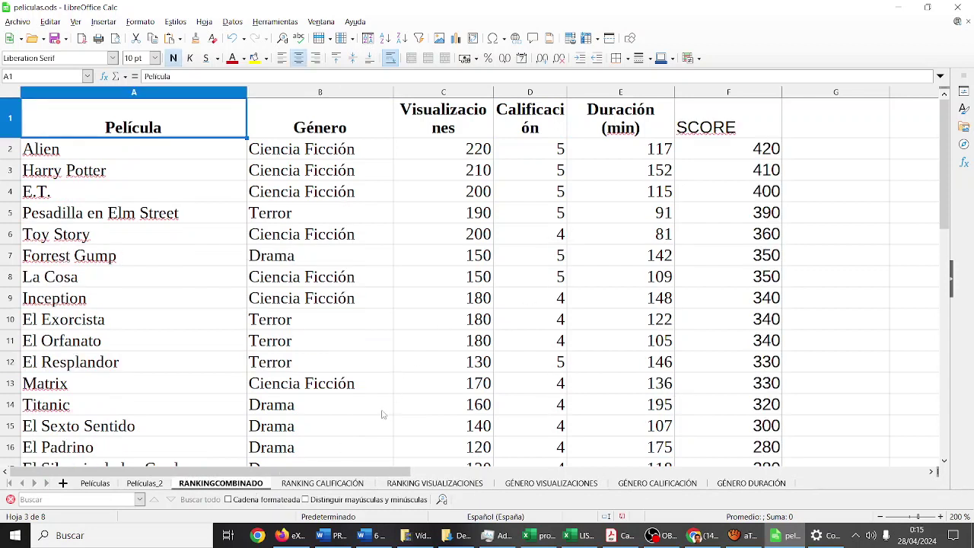
{"action": "left_click", "coordinate": [387, 488]}
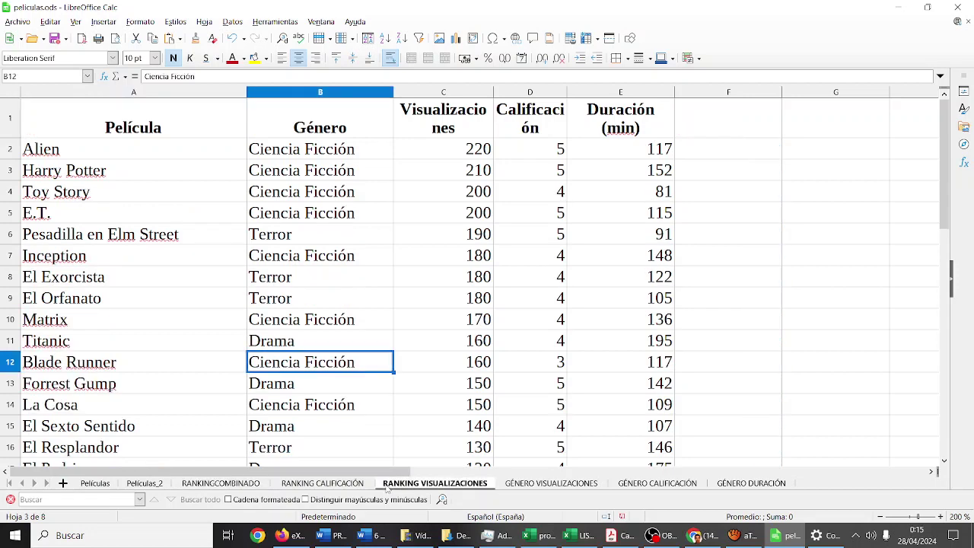
{"action": "left_click", "coordinate": [245, 491]}
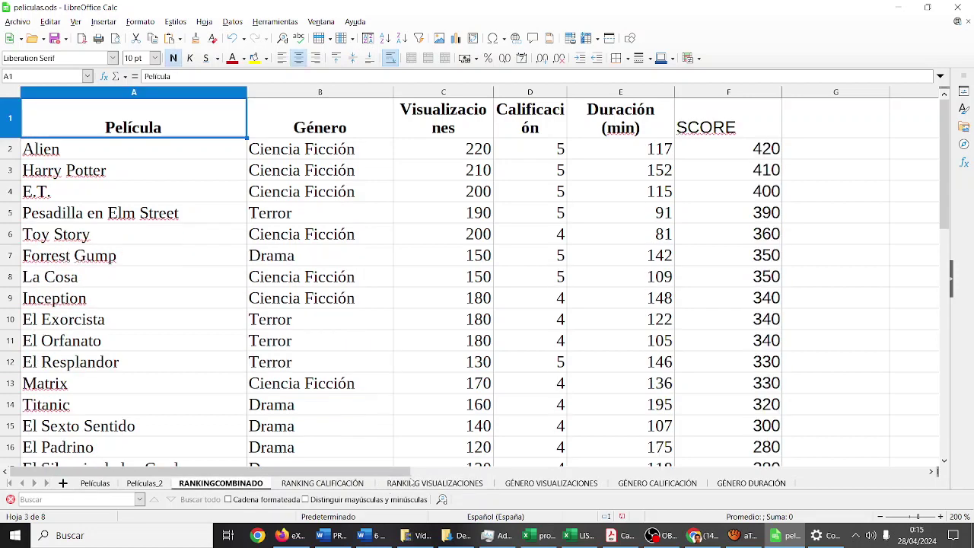
{"action": "left_click", "coordinate": [413, 484]}
{"action": "left_click", "coordinate": [254, 486]}
{"action": "scroll", "coordinate": [595, 278], "scroll_direction": "down", "scroll_amount": 2}
{"action": "scroll", "coordinate": [595, 278], "scroll_direction": "up", "scroll_amount": 2}
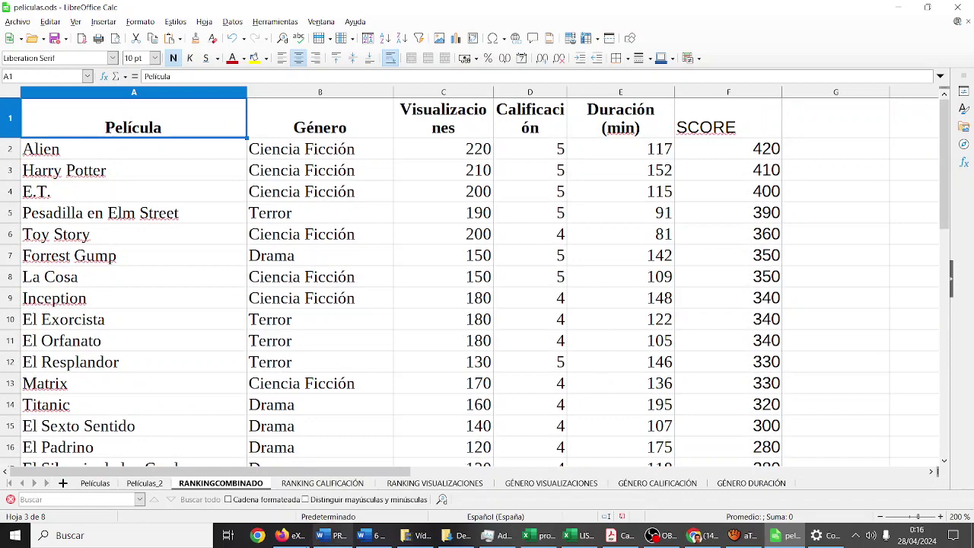
{"action": "left_click", "coordinate": [282, 537]}
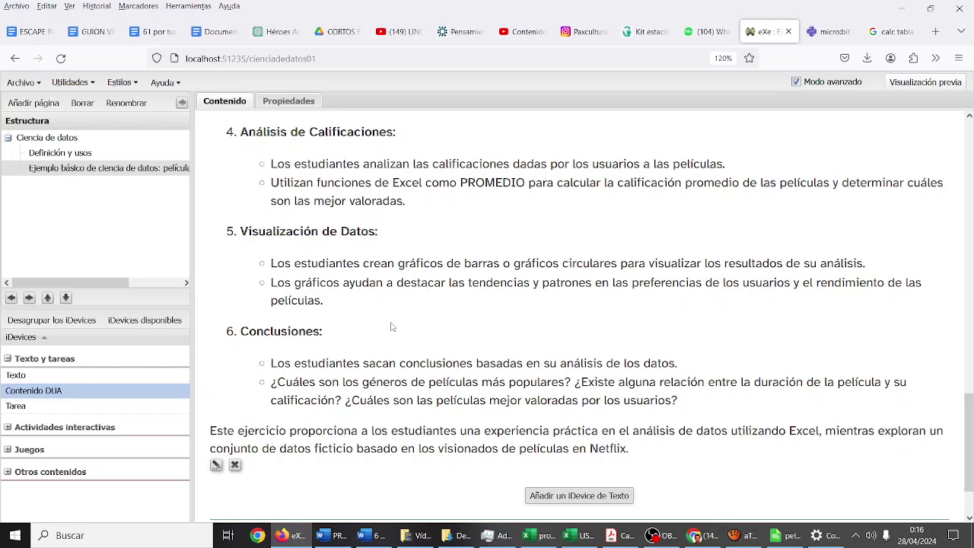
{"action": "left_click", "coordinate": [304, 539]}
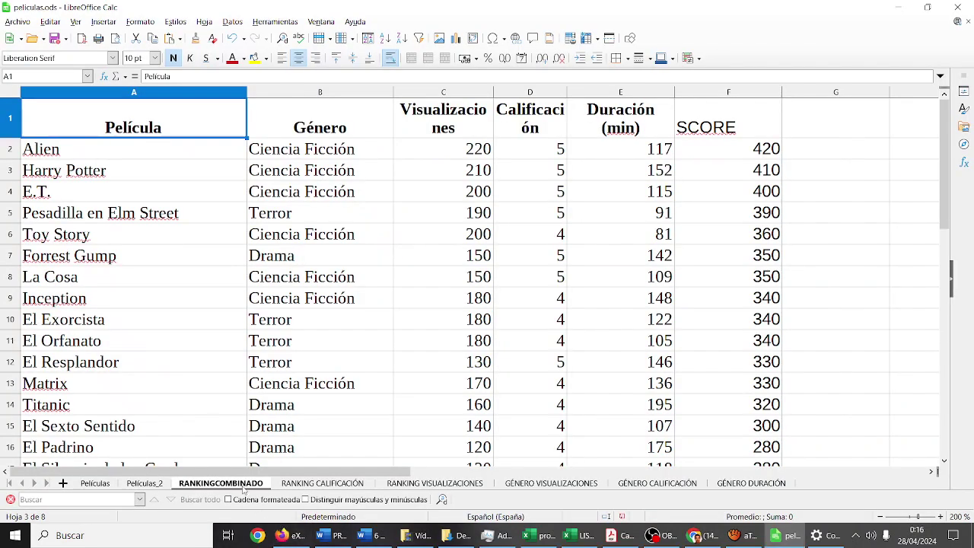
- Duplicate the Películas_2 sheet and rename the copy RELACIÓNCALIFICACIÓNDURACIÓN
{"action": "left_click", "coordinate": [161, 487]}
{"action": "right_click", "coordinate": [161, 487]}
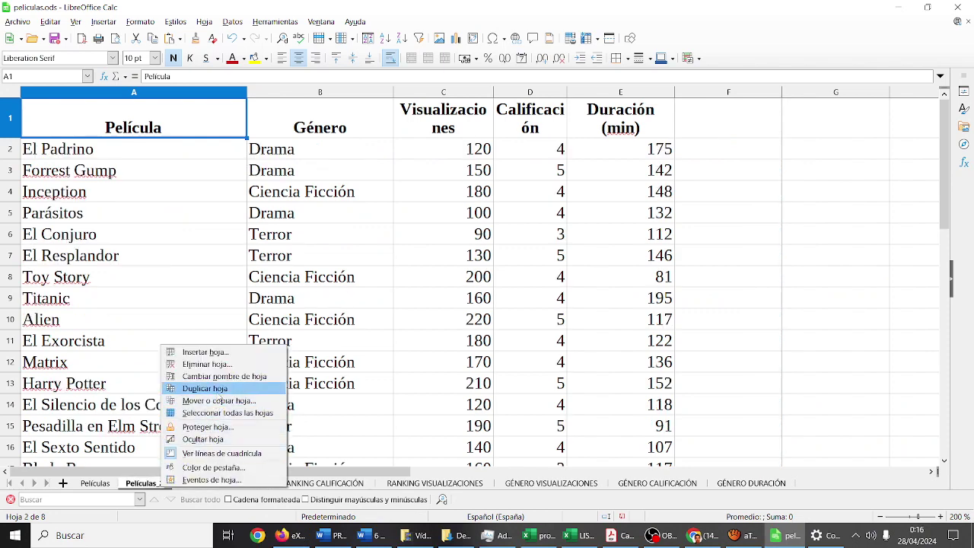
{"action": "left_click", "coordinate": [218, 389]}
{"action": "right_click", "coordinate": [208, 481]}
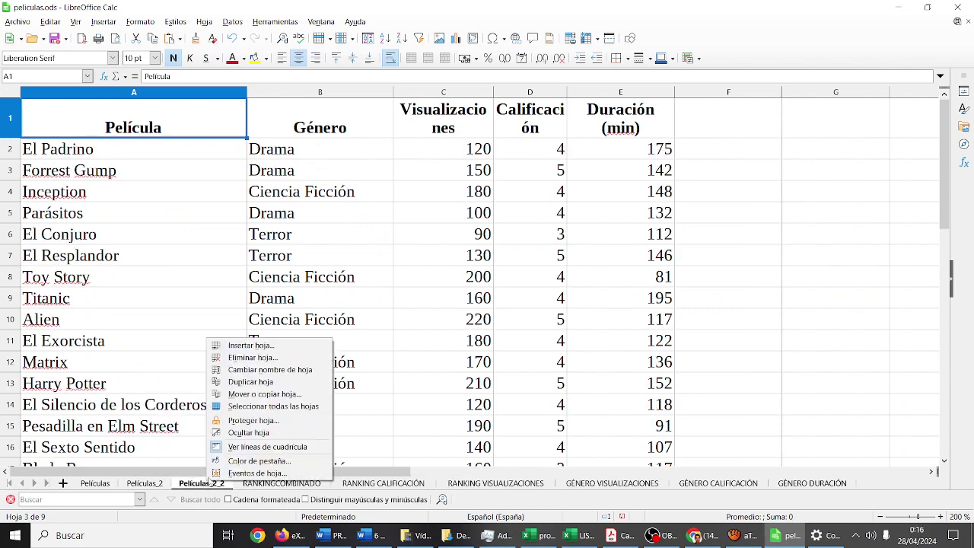
{"action": "left_click", "coordinate": [257, 369]}
{"action": "type", "text": "REL"}
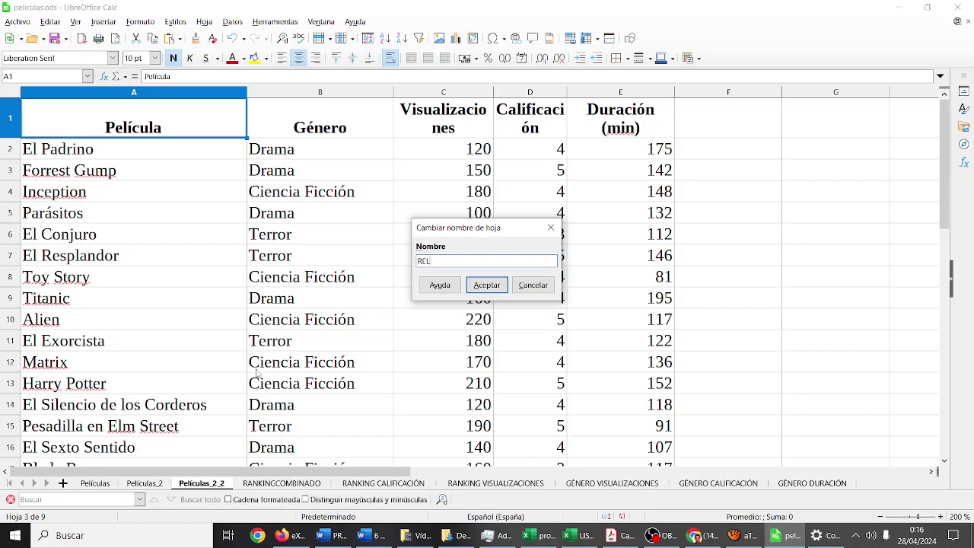
{"action": "type", "text": "ÓNC"}
{"action": "type", "text": "CION"}
{"action": "type", "text": "CACI"}
{"action": "type", "text": "ÓNDURACIÓN"}
{"action": "key", "text": "Return"}
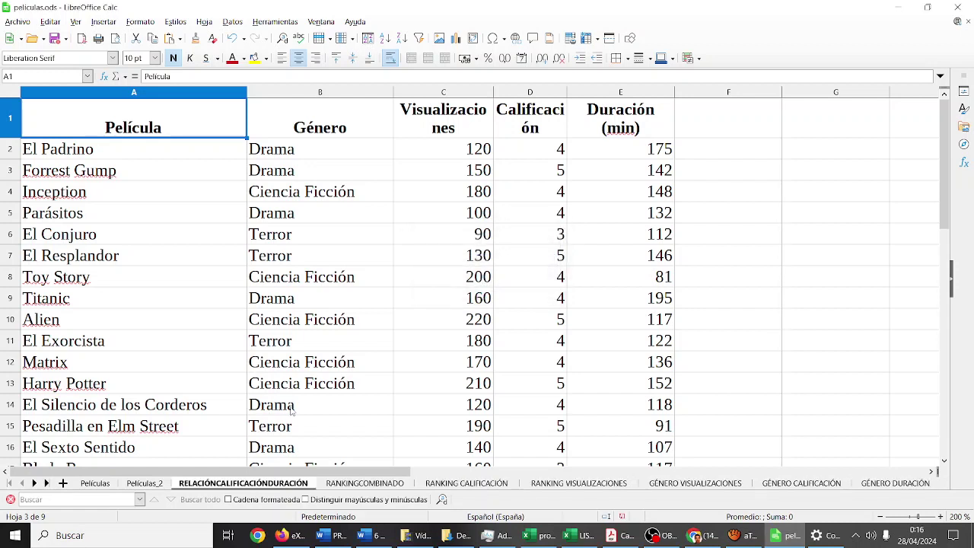
- Return to Calc from the eXe lesson and recorder, then select the movie data table
{"action": "left_click", "coordinate": [291, 538]}
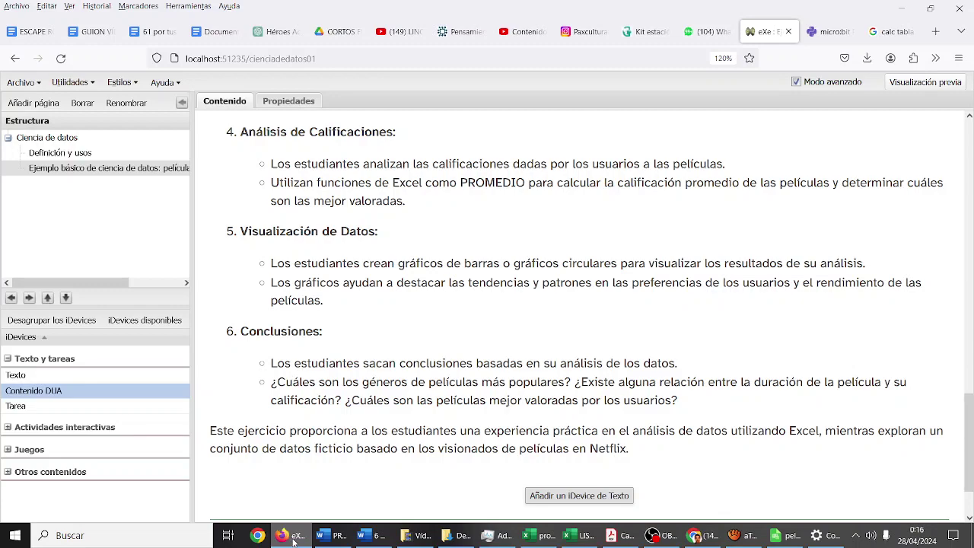
{"action": "left_click", "coordinate": [292, 539]}
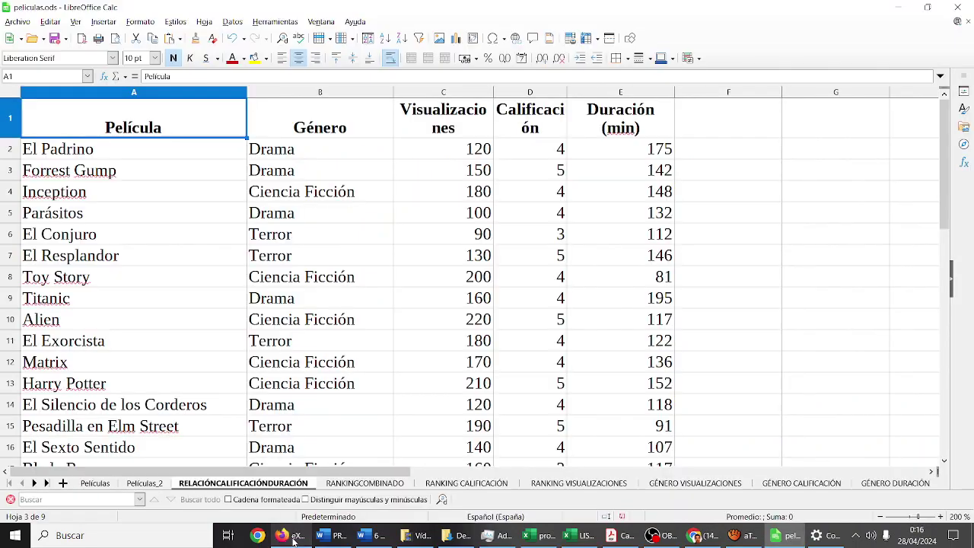
{"action": "left_click", "coordinate": [658, 535]}
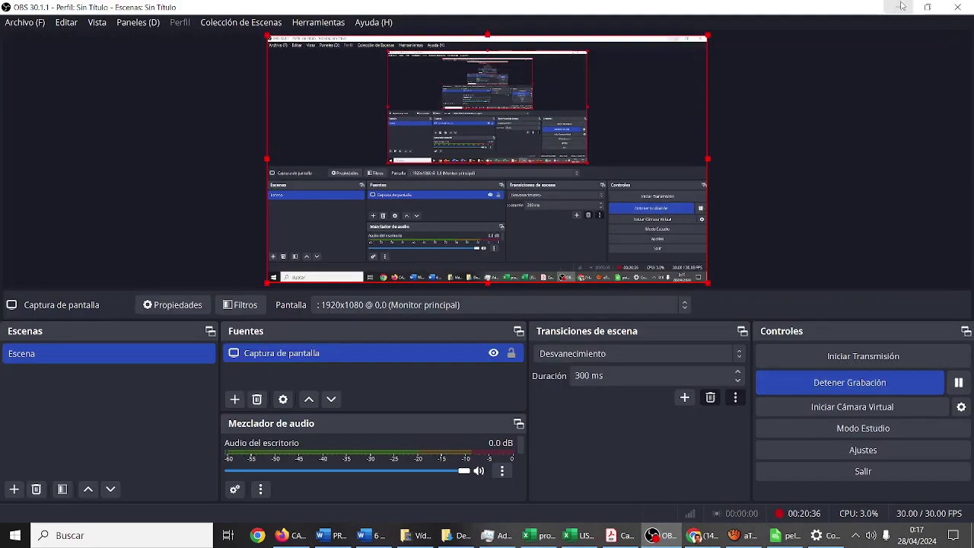
{"action": "left_click", "coordinate": [899, 7]}
{"action": "mouse_move", "coordinate": [222, 117]}
{"action": "left_mouse_down"}
{"action": "mouse_move", "coordinate": [623, 359]}
{"action": "mouse_move", "coordinate": [625, 389]}
{"action": "left_mouse_up"}
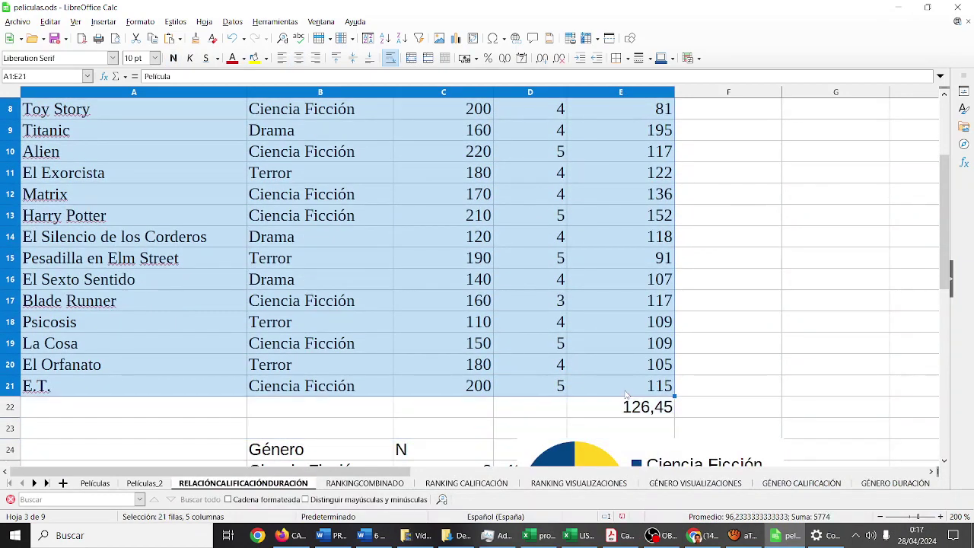
- Run a column-grouped correlation analysis on the selected data, outputting at $G$15
{"action": "left_click", "coordinate": [232, 22]}
{"action": "mouse_move", "coordinate": [301, 280]}
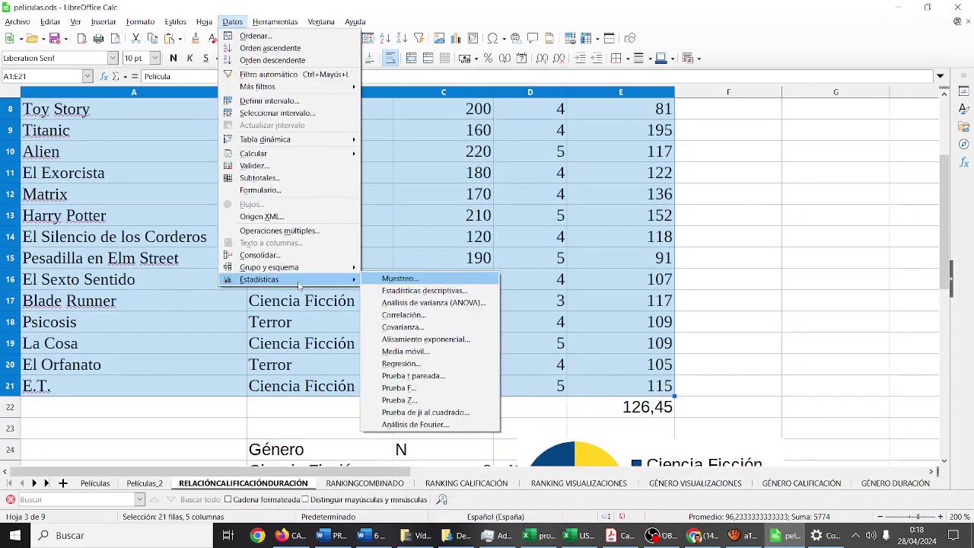
{"action": "left_click", "coordinate": [403, 315]}
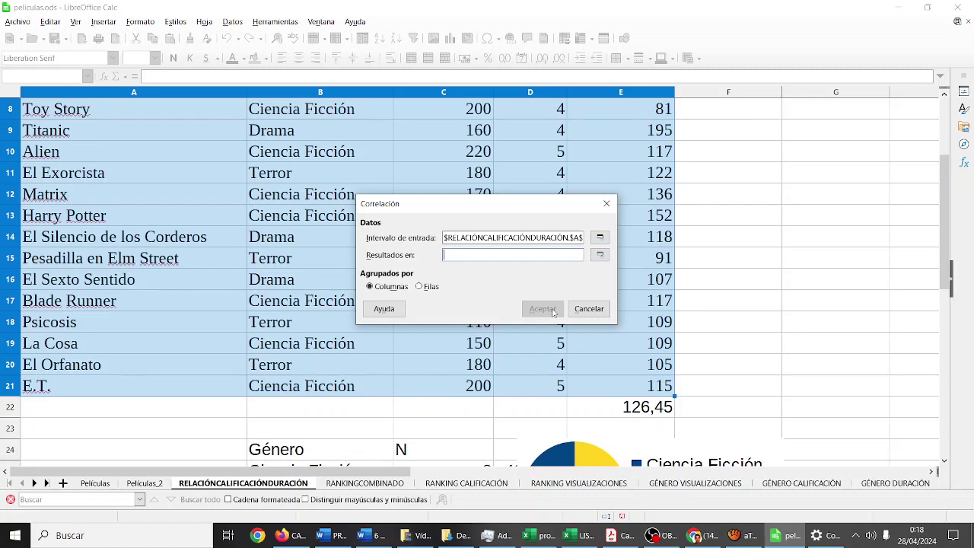
{"action": "left_click", "coordinate": [598, 255]}
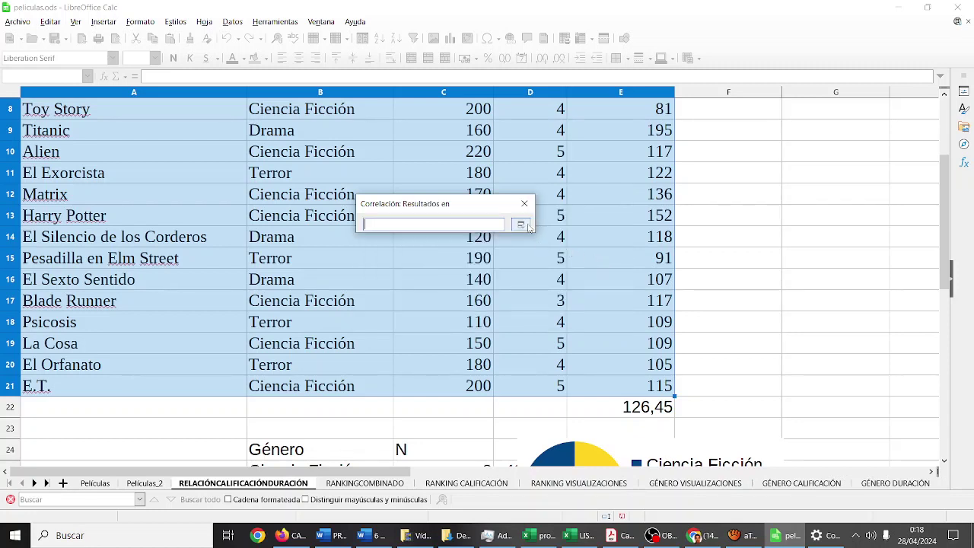
{"action": "left_click", "coordinate": [528, 226]}
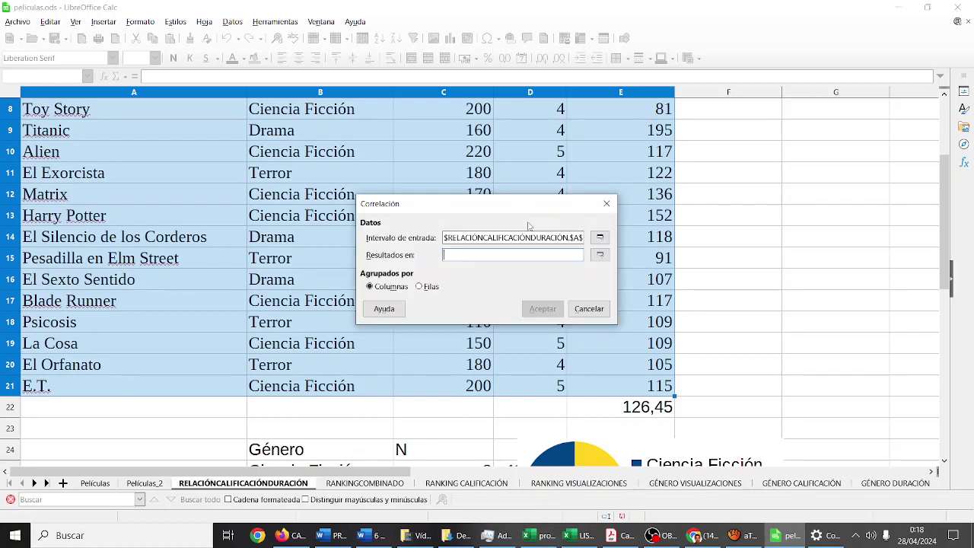
{"action": "left_click", "coordinate": [421, 286]}
{"action": "left_click", "coordinate": [402, 288]}
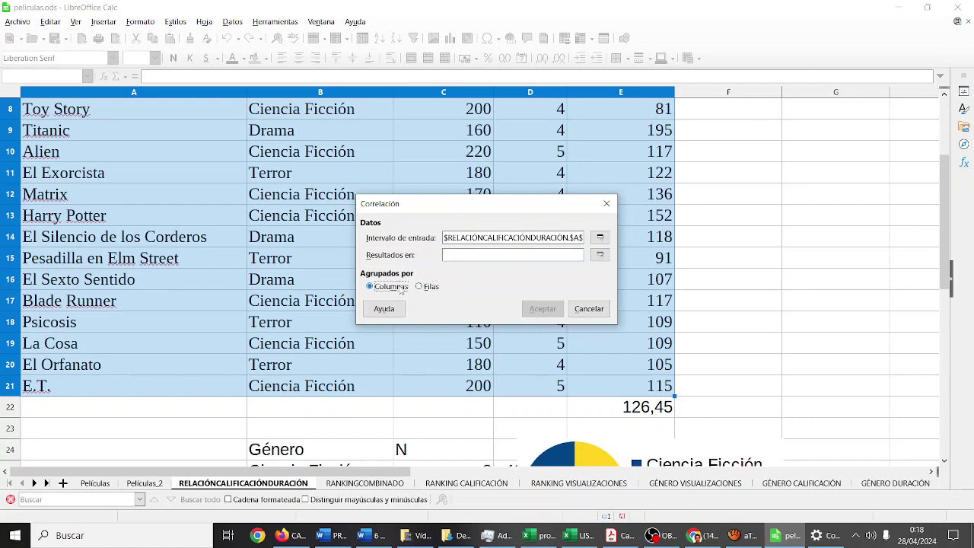
{"action": "left_click", "coordinate": [548, 254]}
{"action": "left_click", "coordinate": [848, 263]}
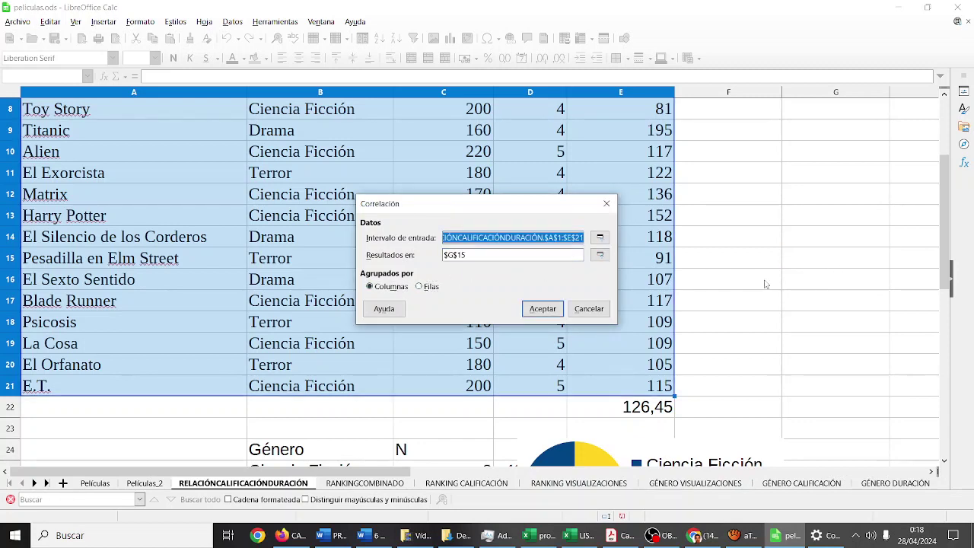
{"action": "left_click", "coordinate": [543, 308]}
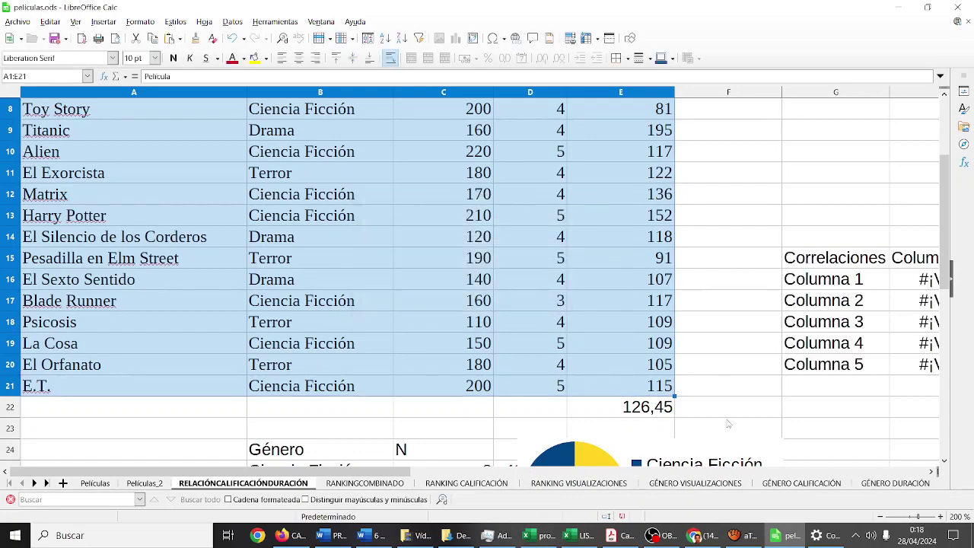
{"action": "left_click_drag", "start_coordinate": [407, 472], "coordinate": [687, 472]}
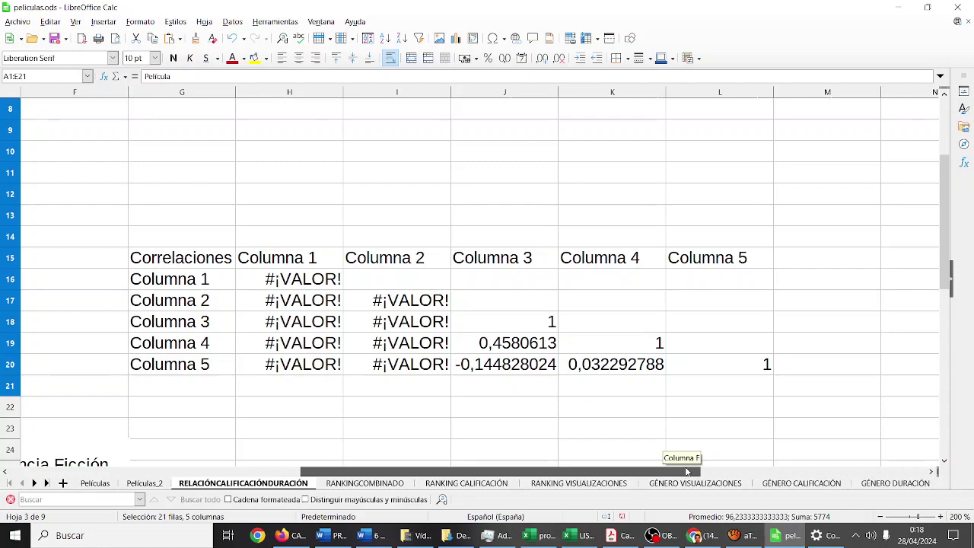
{"action": "left_click_drag", "start_coordinate": [687, 472], "coordinate": [411, 470]}
{"action": "scroll", "coordinate": [512, 309], "scroll_direction": "up", "scroll_amount": 3}
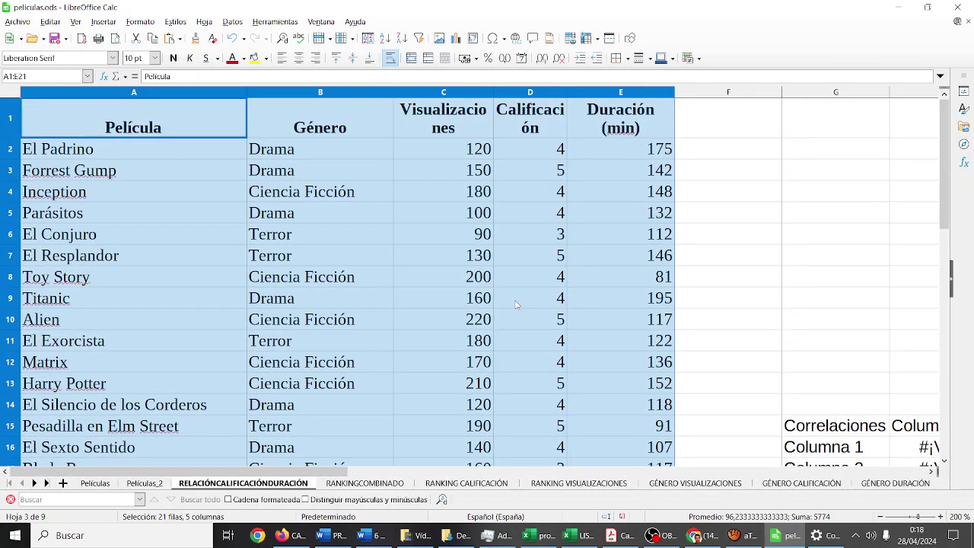
{"action": "left_click_drag", "start_coordinate": [379, 470], "coordinate": [616, 487]}
{"action": "scroll", "coordinate": [638, 362], "scroll_direction": "down", "scroll_amount": 1}
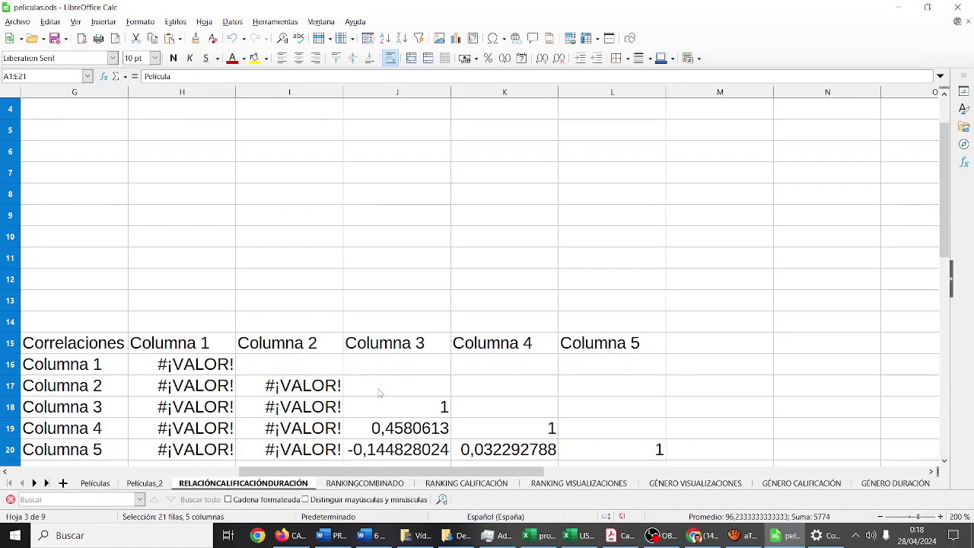
{"action": "scroll", "coordinate": [381, 394], "scroll_direction": "up", "scroll_amount": 1}
{"action": "left_click_drag", "start_coordinate": [454, 472], "coordinate": [327, 471]}
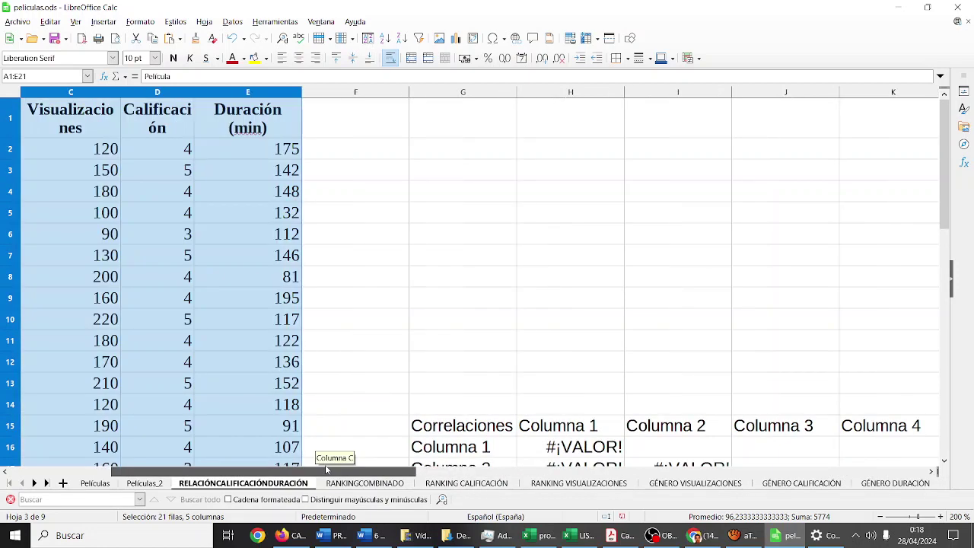
{"action": "scroll", "coordinate": [304, 343], "scroll_direction": "down", "scroll_amount": 2}
{"action": "left_click", "coordinate": [355, 321]}
{"action": "scroll", "coordinate": [269, 394], "scroll_direction": "up", "scroll_amount": 2}
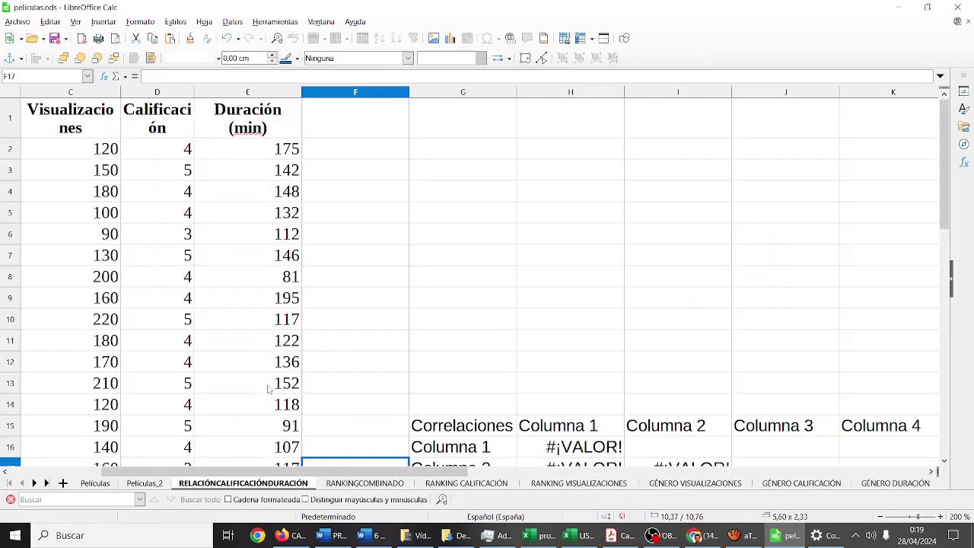
{"action": "scroll", "coordinate": [527, 296], "scroll_direction": "down", "scroll_amount": 2}
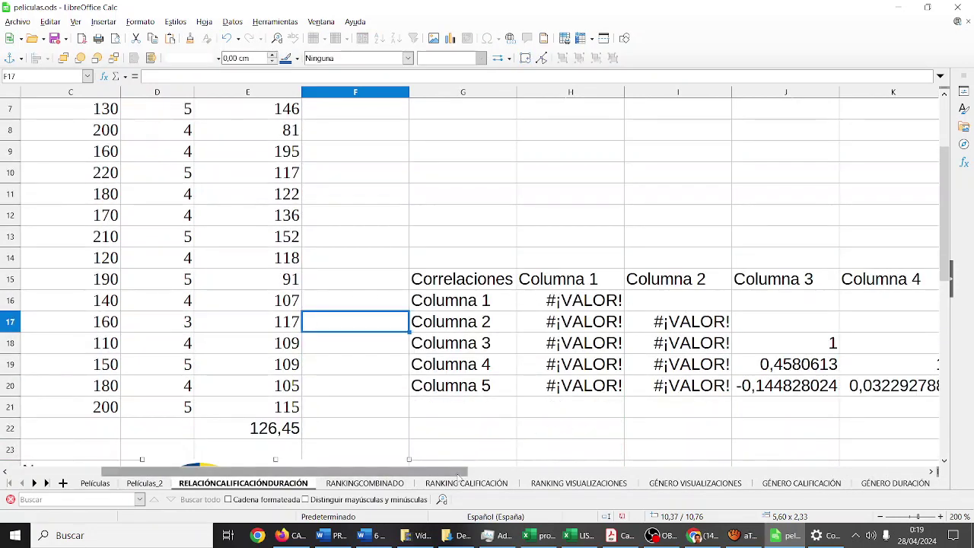
{"action": "left_click_drag", "start_coordinate": [465, 477], "coordinate": [487, 473]}
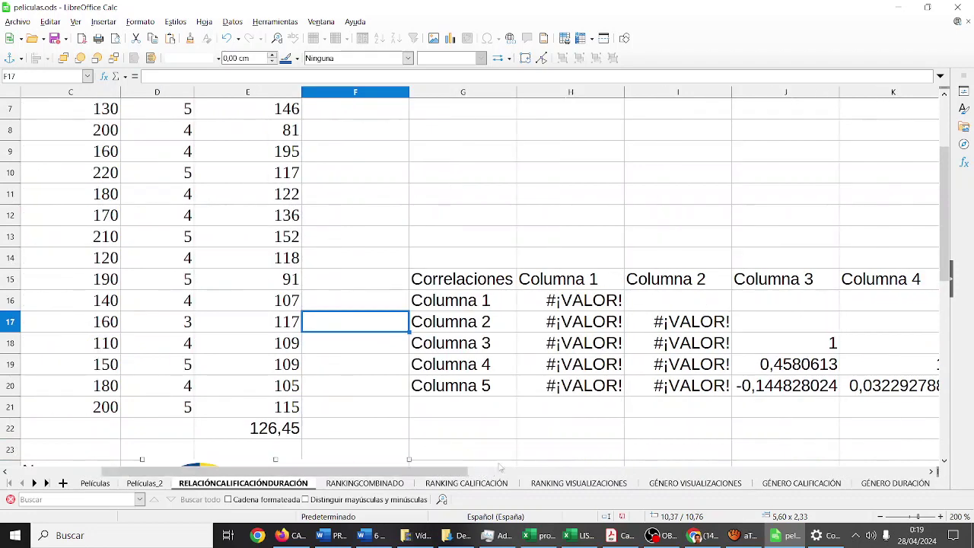
{"action": "left_click", "coordinate": [762, 363]}
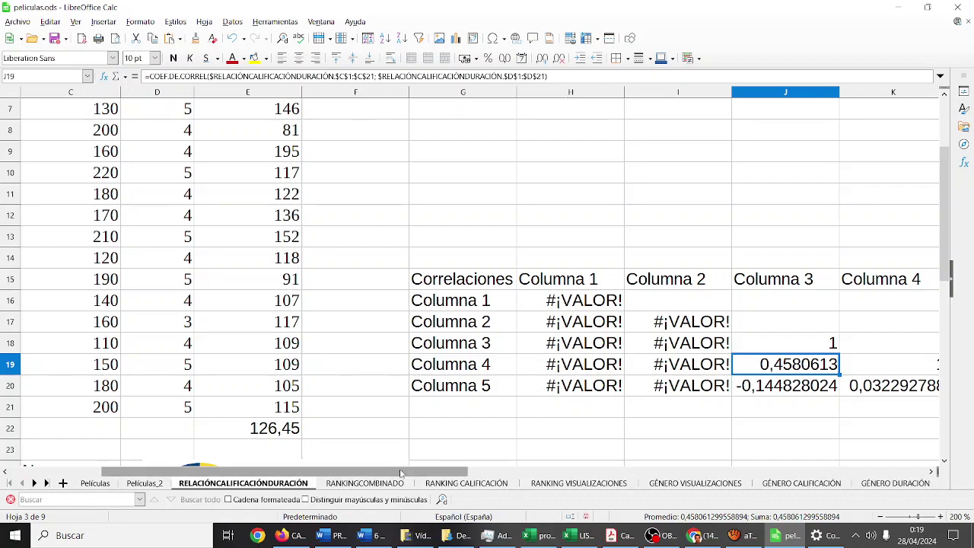
{"action": "mouse_move", "coordinate": [385, 471]}
{"action": "left_mouse_down"}
{"action": "mouse_move", "coordinate": [318, 469]}
{"action": "mouse_move", "coordinate": [532, 474]}
{"action": "mouse_move", "coordinate": [320, 476]}
{"action": "left_mouse_up"}
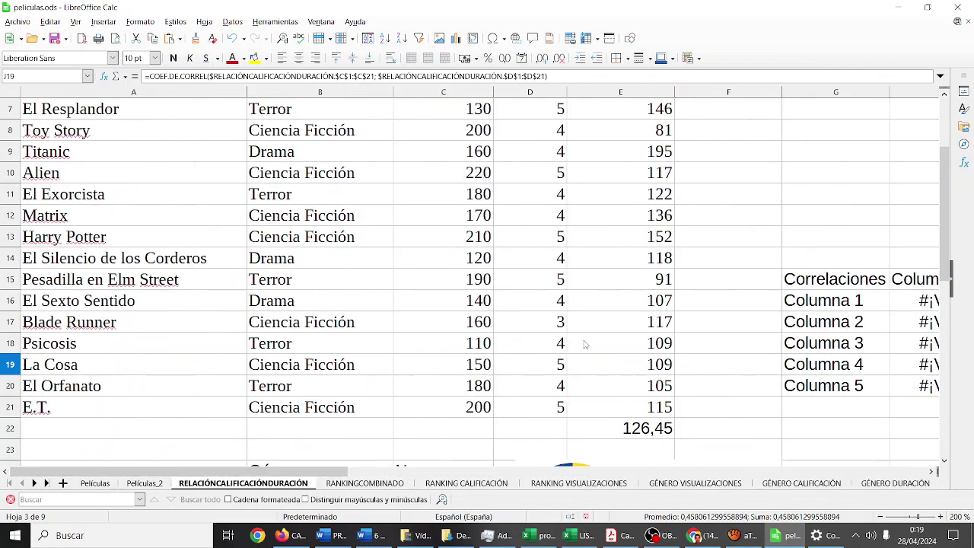
{"action": "scroll", "coordinate": [587, 342], "scroll_direction": "up", "scroll_amount": 1}
{"action": "scroll", "coordinate": [586, 343], "scroll_direction": "down", "scroll_amount": 1}
{"action": "scroll", "coordinate": [587, 343], "scroll_direction": "up", "scroll_amount": 2}
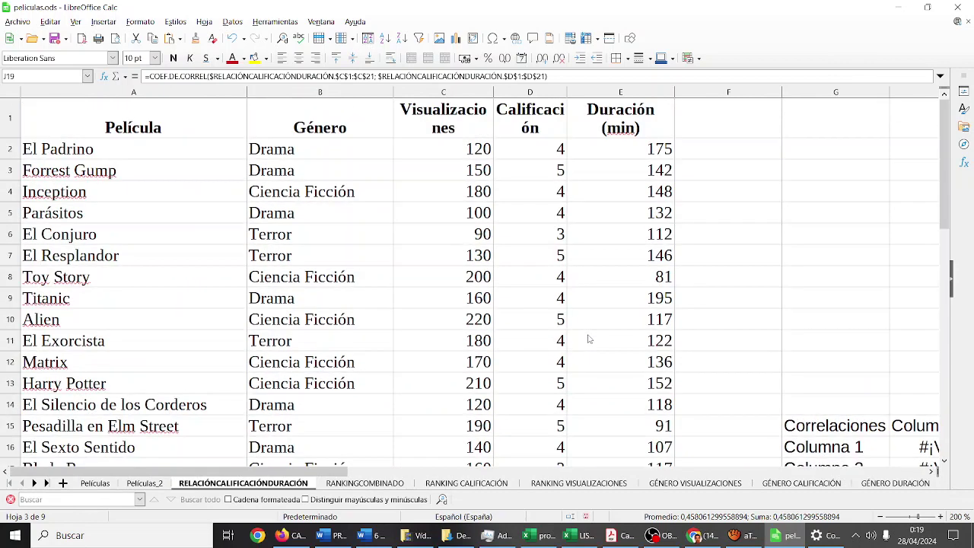
{"action": "left_click", "coordinate": [814, 198]}
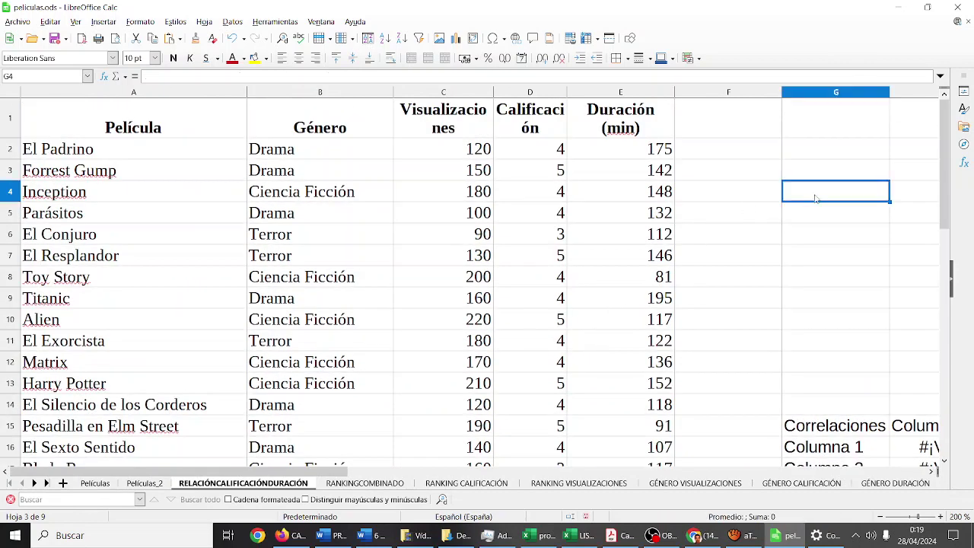
- Type a CORREL formula in G4, then erase it back to the equals sign
{"action": "type", "text": "=CORREL("}
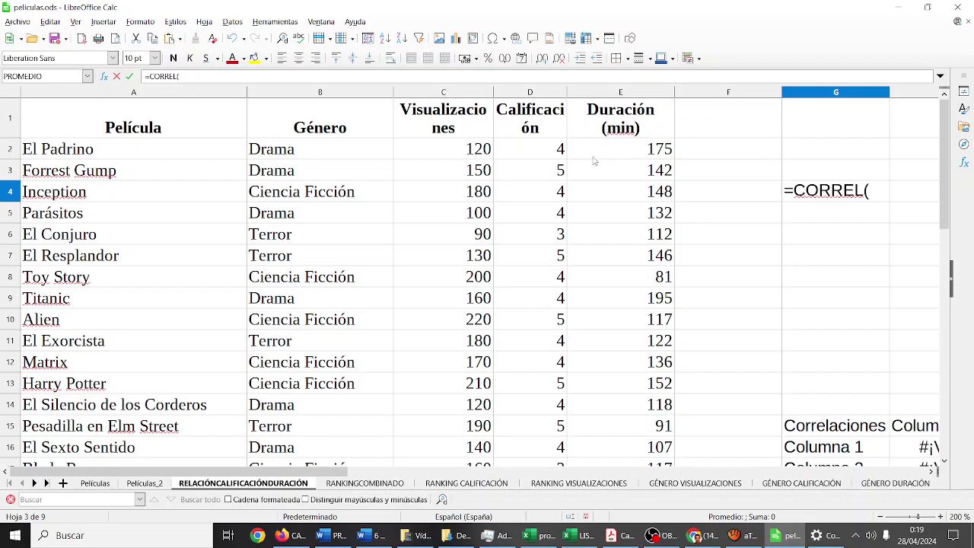
{"action": "key", "text": "BackSpace"}
{"action": "key", "text": "BackSpace"}
{"action": "key", "text": "BackSpace"}
{"action": "key", "text": "BackSpace"}
{"action": "key", "text": "BackSpace"}
{"action": "key", "text": "BackSpace"}
{"action": "type", "text": "CO"}
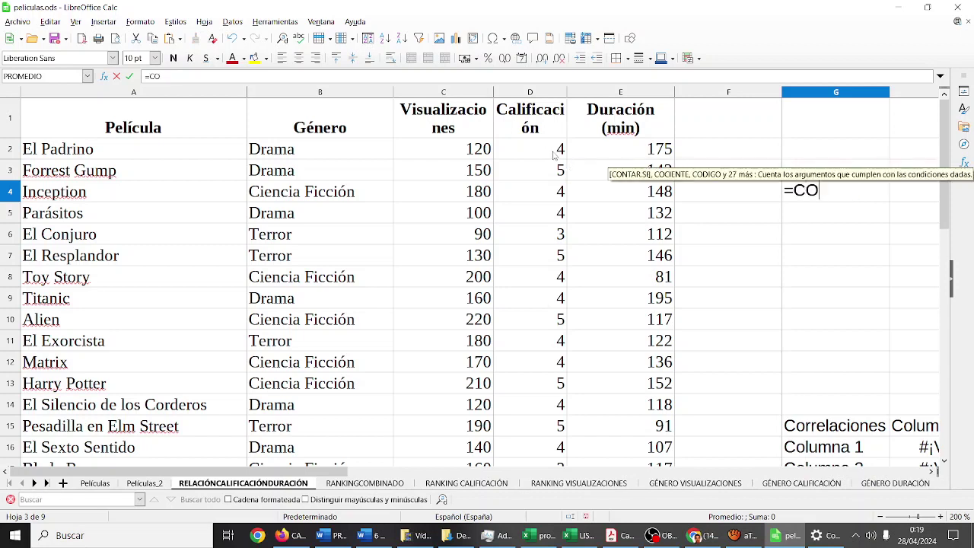
{"action": "type", "text": "RR"}
{"action": "key", "text": "BackSpace"}
{"action": "key", "text": "BackSpace"}
{"action": "key", "text": "BackSpace"}
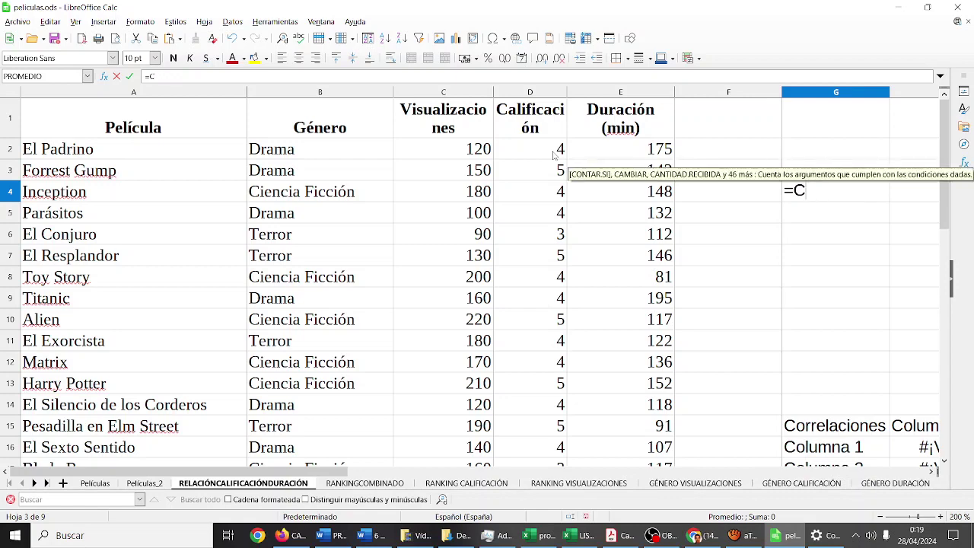
{"action": "key", "text": "BackSpace"}
{"action": "key", "text": "BackSpace"}
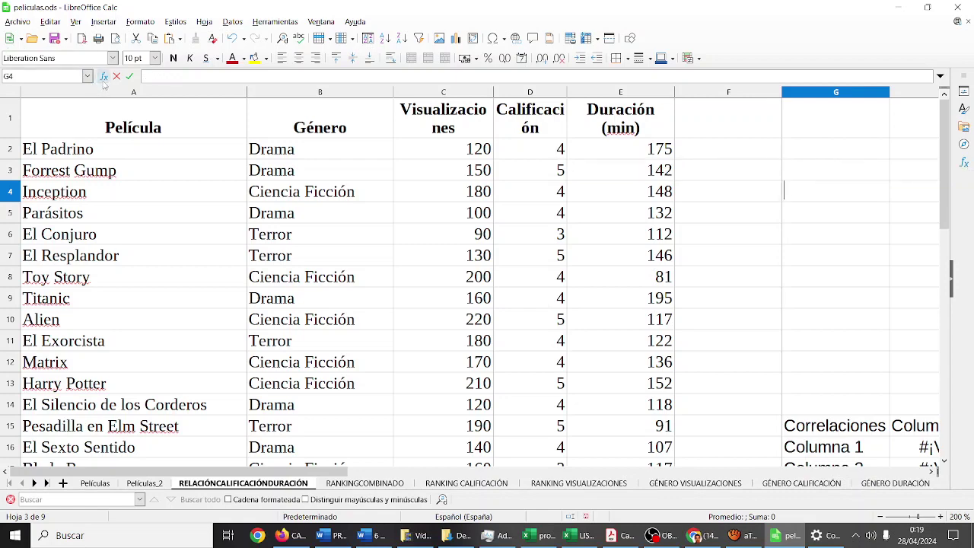
- Search the Function Wizard for COEF.DE.CORREL, cancel it, and clear G4's stray text
{"action": "left_click", "coordinate": [103, 76]}
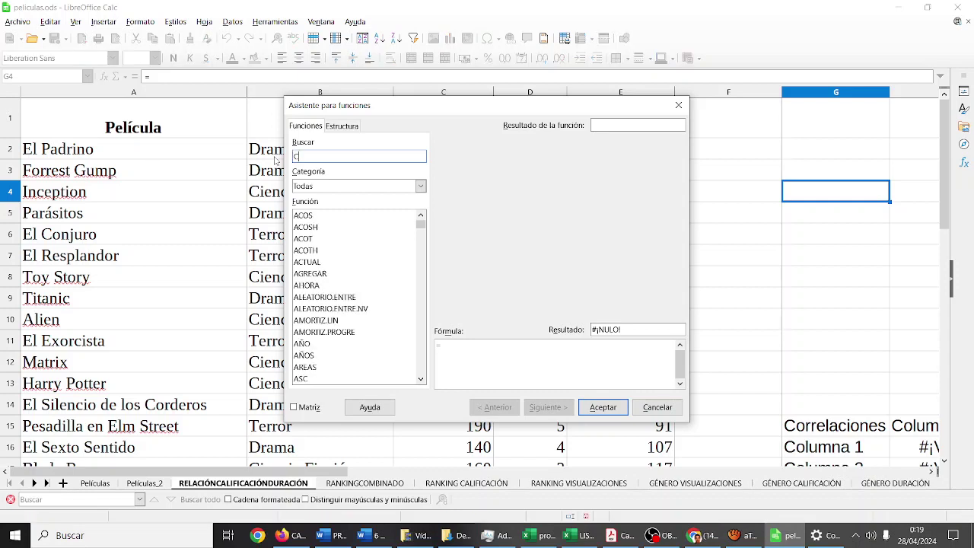
{"action": "type", "text": "CORR"}
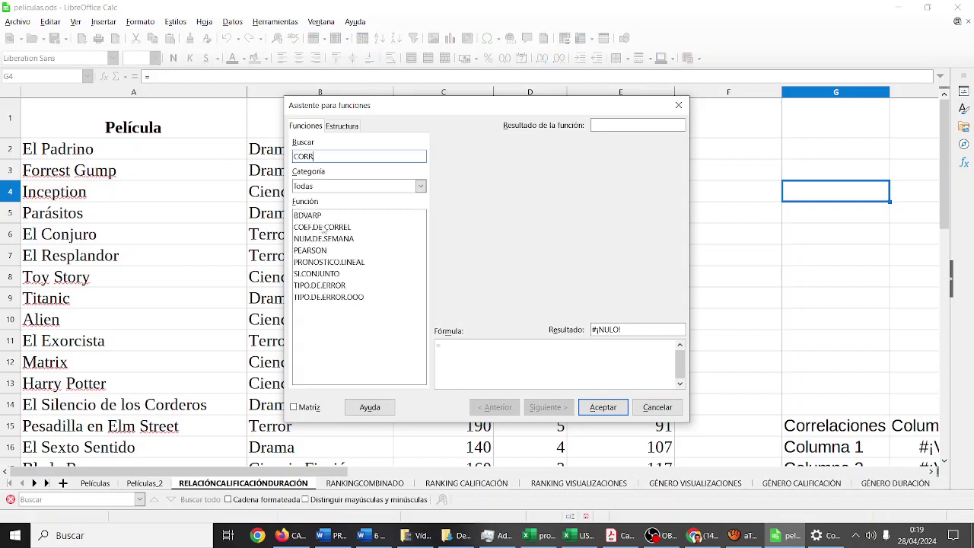
{"action": "left_click", "coordinate": [330, 232]}
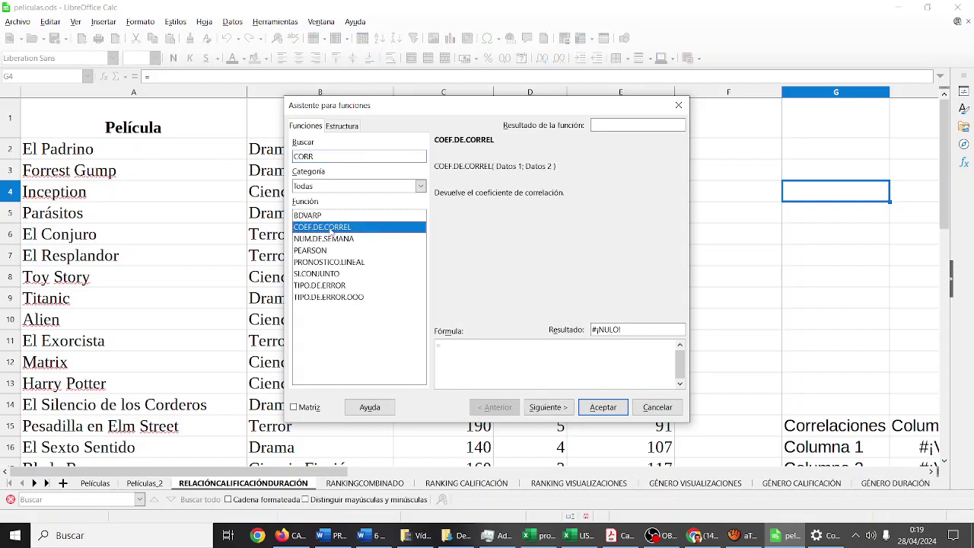
{"action": "left_click", "coordinate": [597, 407]}
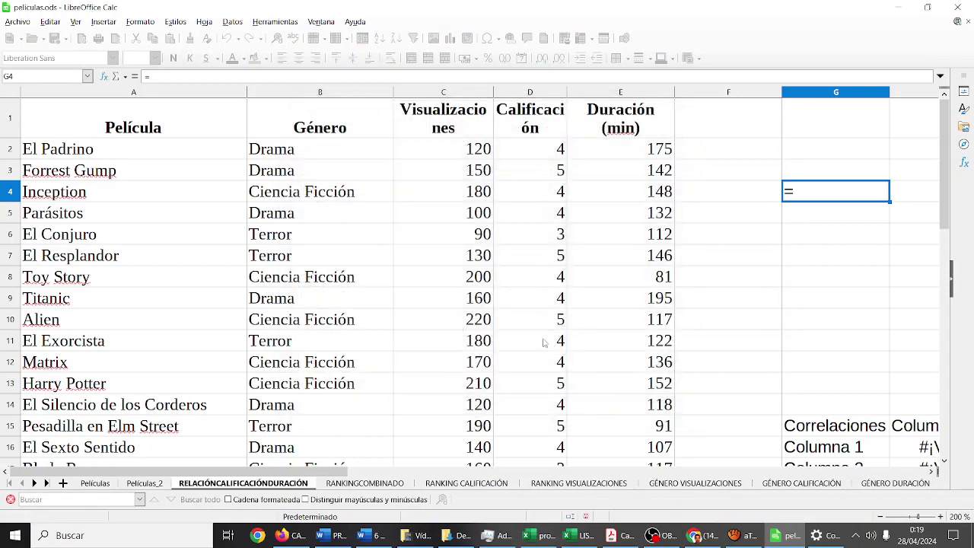
{"action": "double_click", "coordinate": [796, 192]}
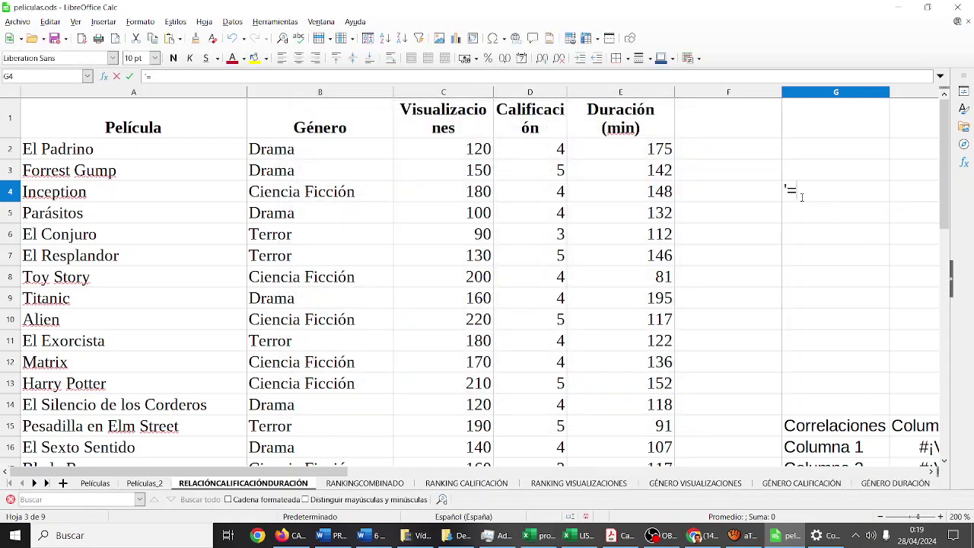
{"action": "key", "text": "BackSpace"}
{"action": "key", "text": "BackSpace"}
- Reopen the Function Wizard for G4, pick COEF.DE.CORREL, and move the wizard aside
{"action": "left_click", "coordinate": [105, 77]}
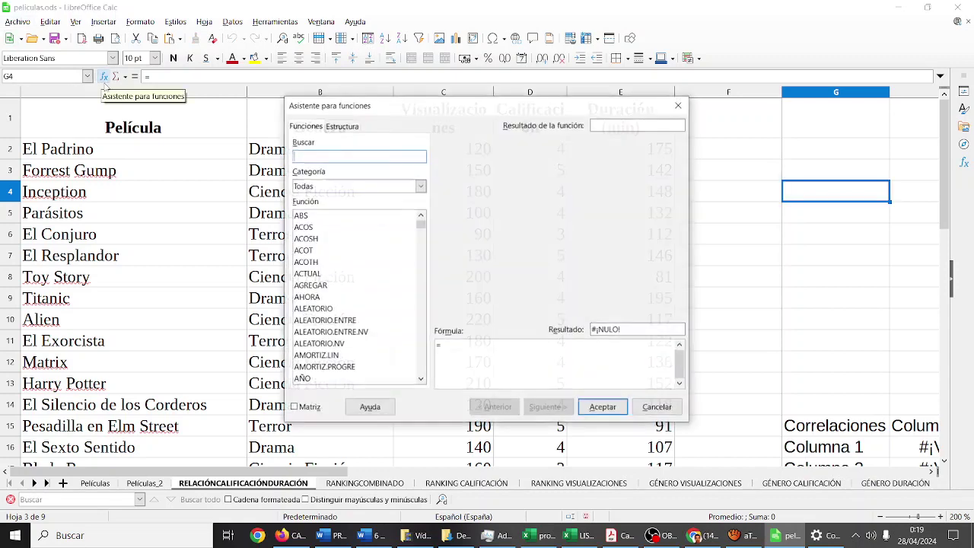
{"action": "type", "text": "COFF"}
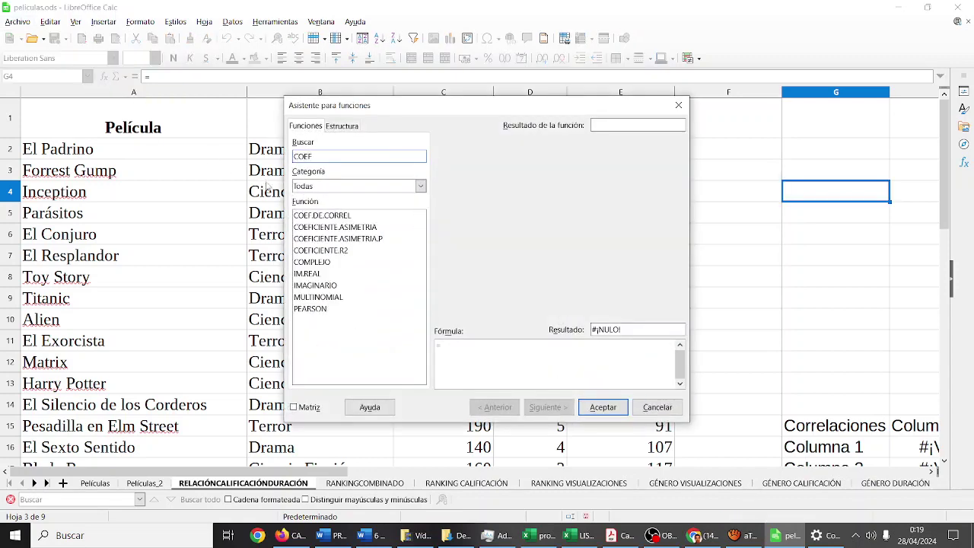
{"action": "left_click", "coordinate": [318, 218]}
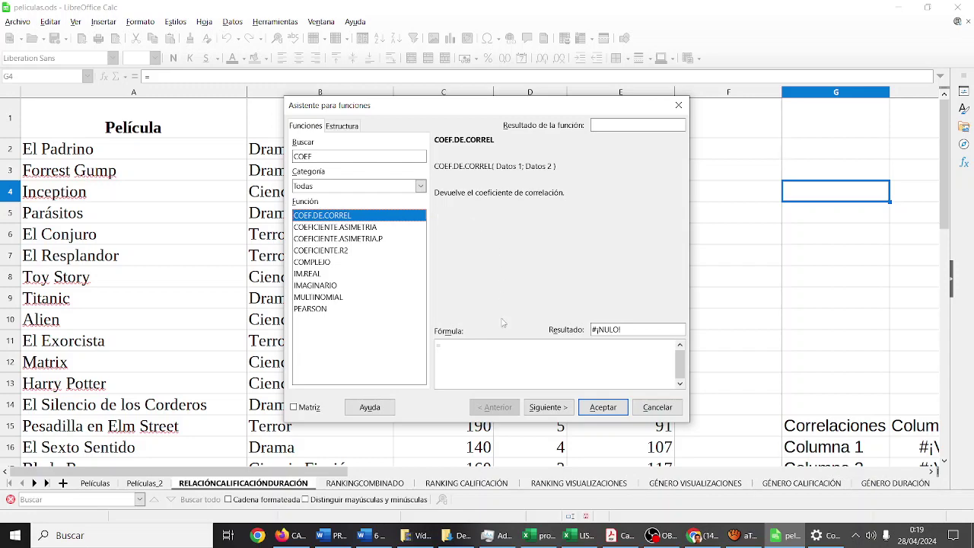
{"action": "left_click", "coordinate": [508, 343]}
{"action": "left_click_drag", "start_coordinate": [499, 113], "coordinate": [755, 100]}
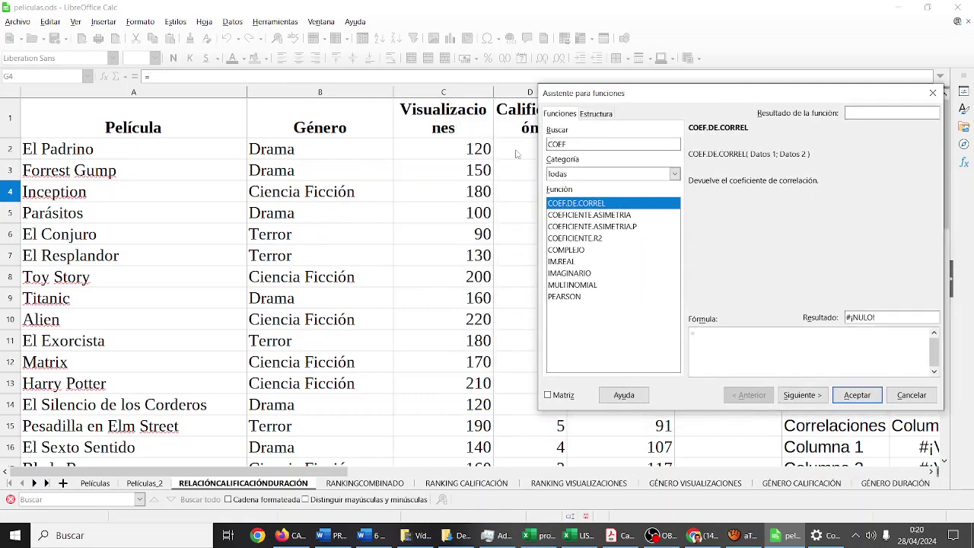
{"action": "left_click", "coordinate": [461, 159]}
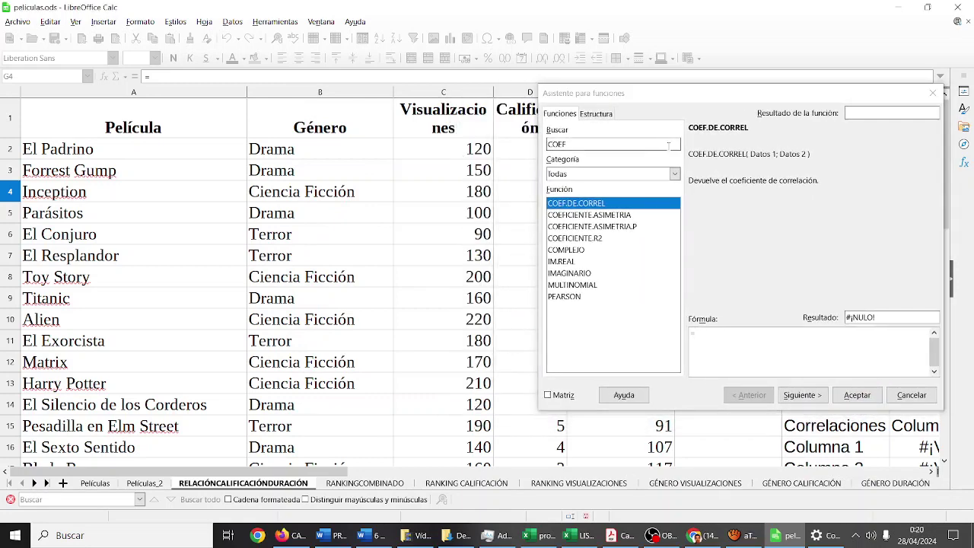
{"action": "mouse_move", "coordinate": [709, 100]}
{"action": "left_mouse_down"}
{"action": "mouse_move", "coordinate": [605, 122]}
{"action": "mouse_move", "coordinate": [236, 125]}
{"action": "left_mouse_up"}
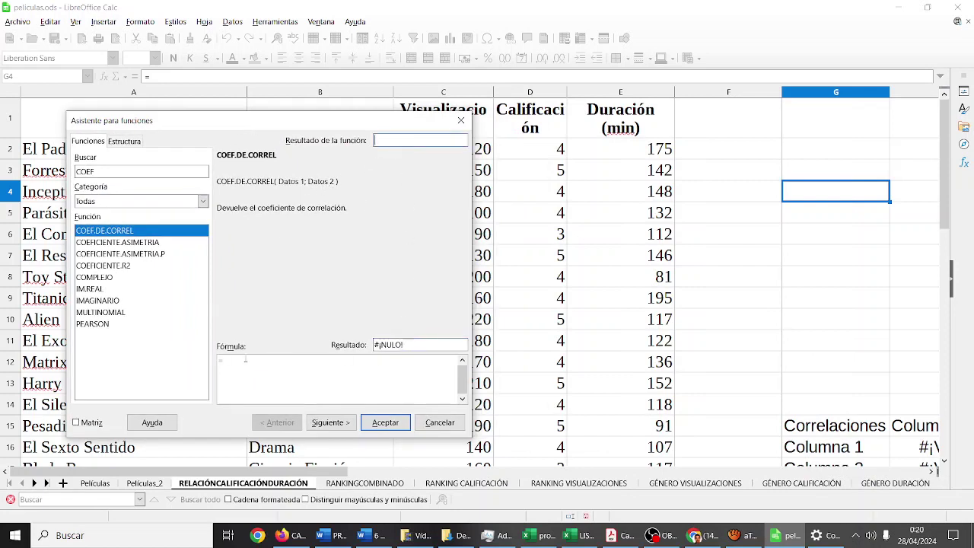
- Type =COEF.CORREL(C2:C16;D2:D16) into the formula box, fixing the mistyped ';C'
{"action": "type", "text": "C"}
{"action": "type", "text": "OEF.CORREL("}
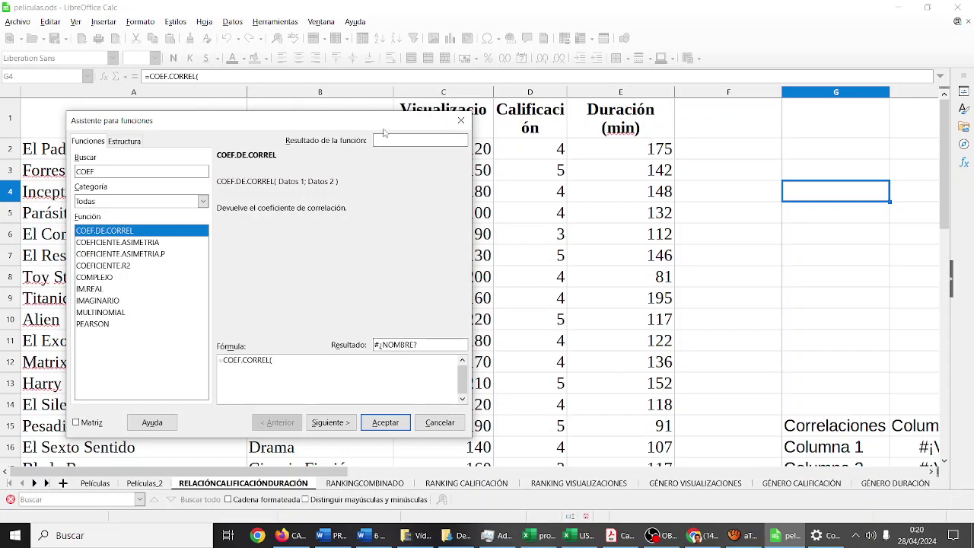
{"action": "left_click_drag", "start_coordinate": [384, 127], "coordinate": [374, 153]}
{"action": "type", "text": "C"}
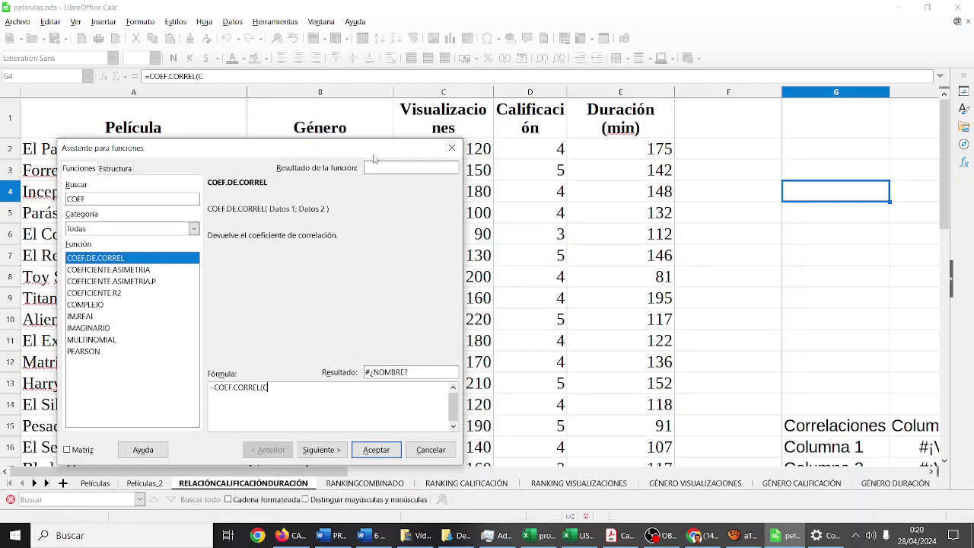
{"action": "type", "text": "2;C"}
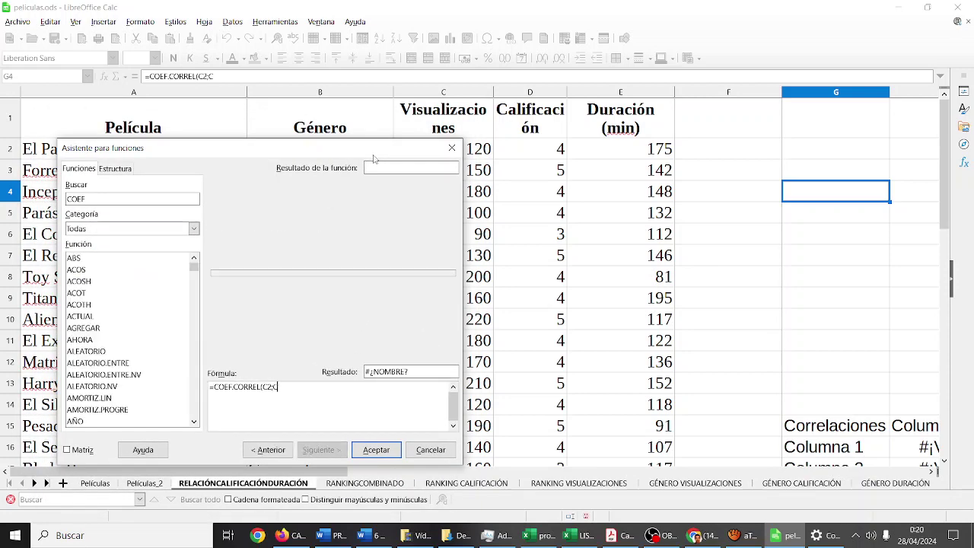
{"action": "key", "text": "BackSpace"}
{"action": "key", "text": "BackSpace"}
{"action": "type", "text": ":C16"}
{"action": "type", "text": ";"}
{"action": "type", "text": "D2:"}
{"action": "type", "text": "D16"}
{"action": "type", "text": ")"}
- Accept the formula, then edit G4 to =correl(C2:C16;D2:D16) by deleting 'coef.'
{"action": "left_click", "coordinate": [389, 448]}
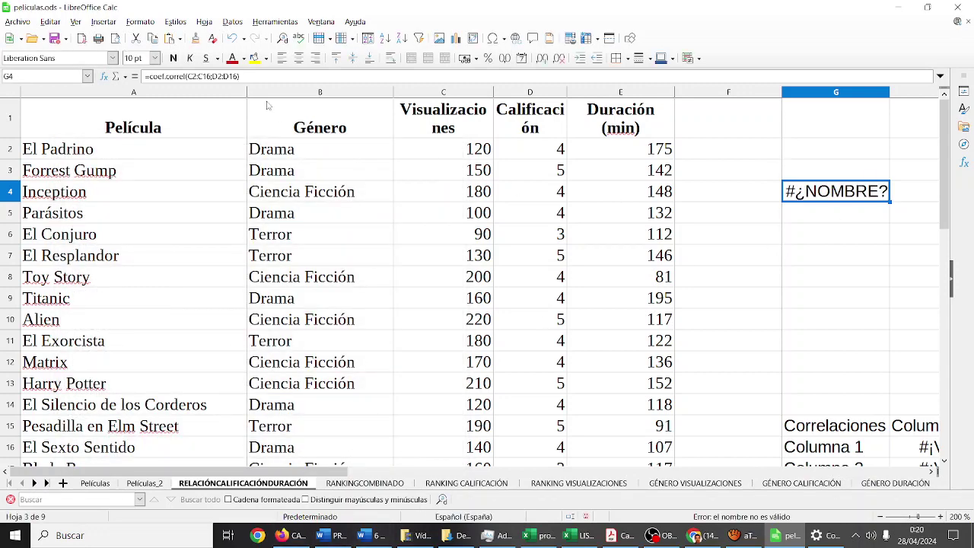
{"action": "left_click", "coordinate": [246, 76]}
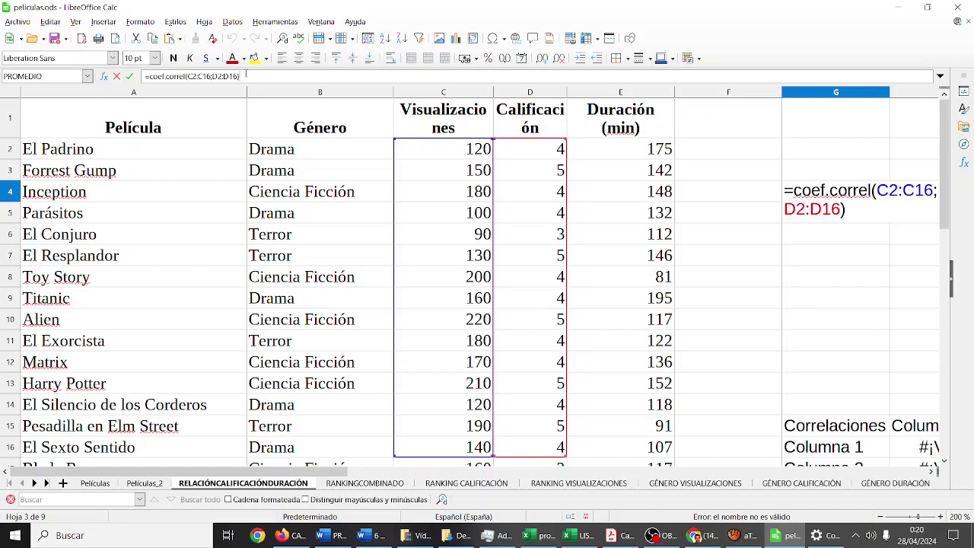
{"action": "scroll", "coordinate": [400, 236], "scroll_direction": "down", "scroll_amount": 1}
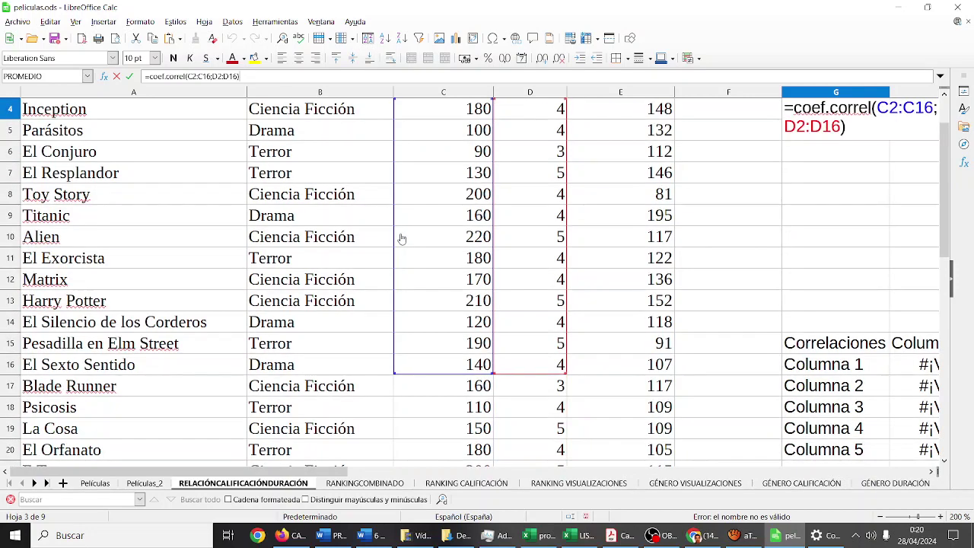
{"action": "scroll", "coordinate": [400, 236], "scroll_direction": "up", "scroll_amount": 1}
{"action": "triple_click", "coordinate": [219, 76]}
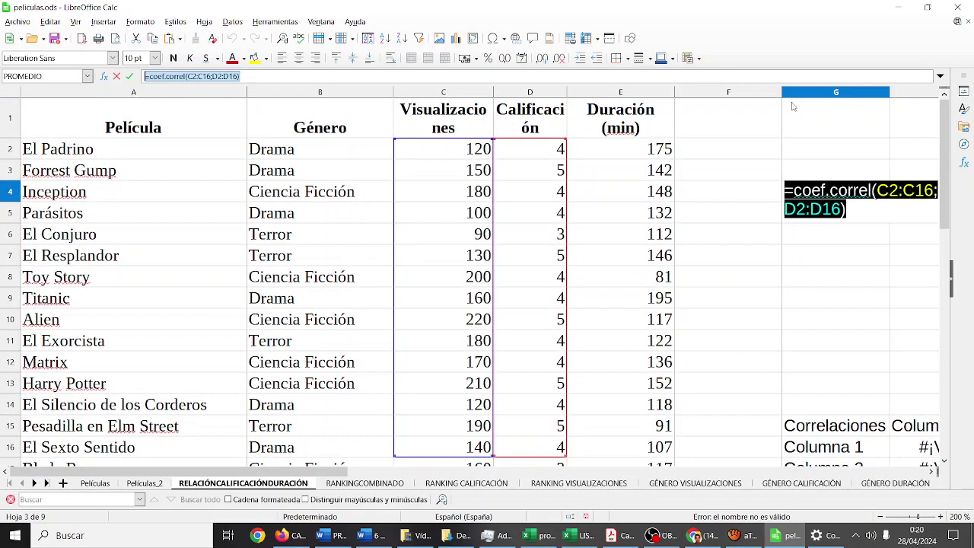
{"action": "left_click", "coordinate": [830, 189]}
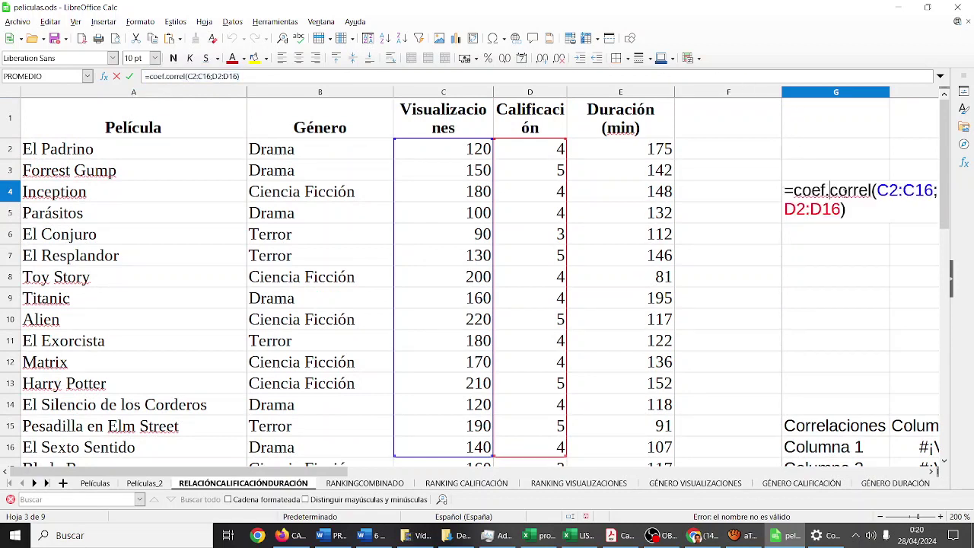
{"action": "key", "text": "BackSpace"}
{"action": "key", "text": "BackSpace"}
{"action": "key", "text": "BackSpace"}
{"action": "key", "text": "BackSpace"}
{"action": "key", "text": "BackSpace"}
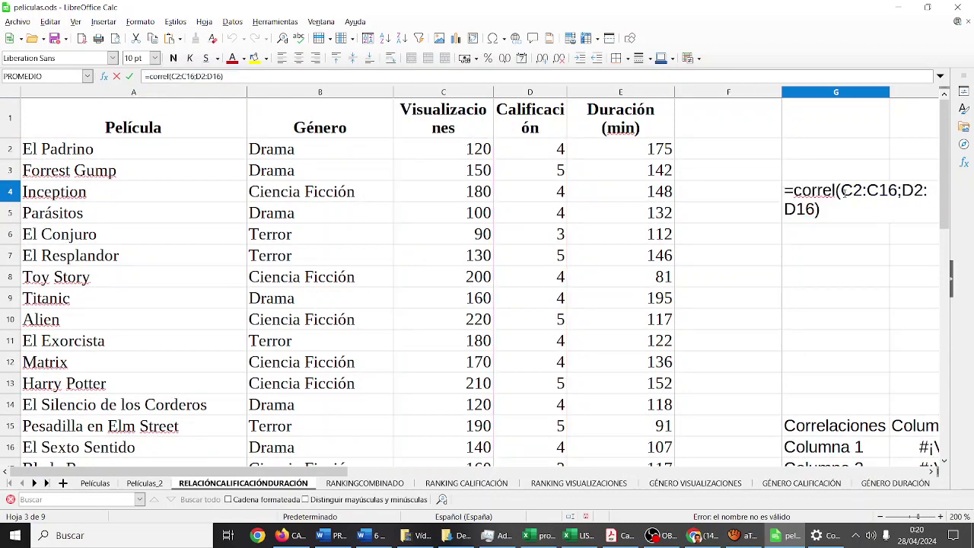
{"action": "key", "text": "Return"}
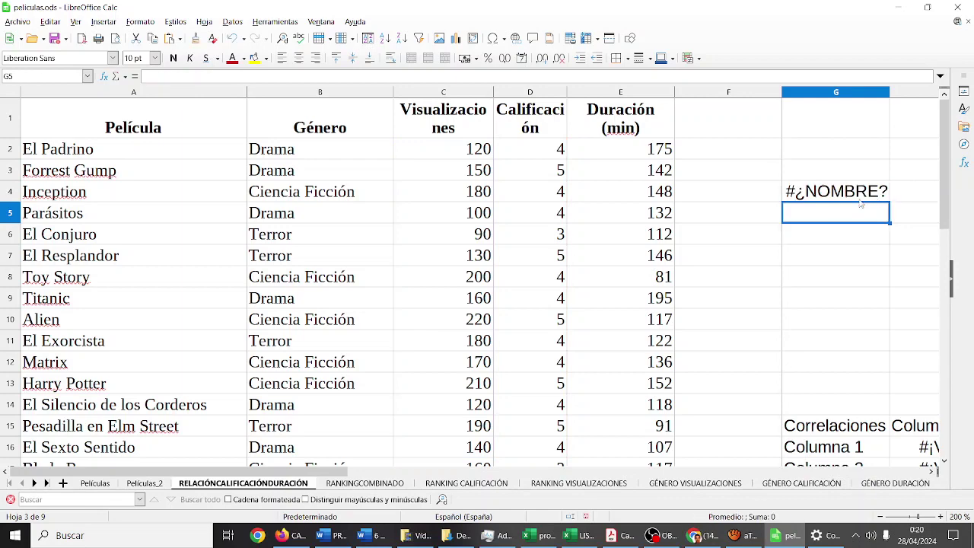
{"action": "left_click", "coordinate": [859, 199]}
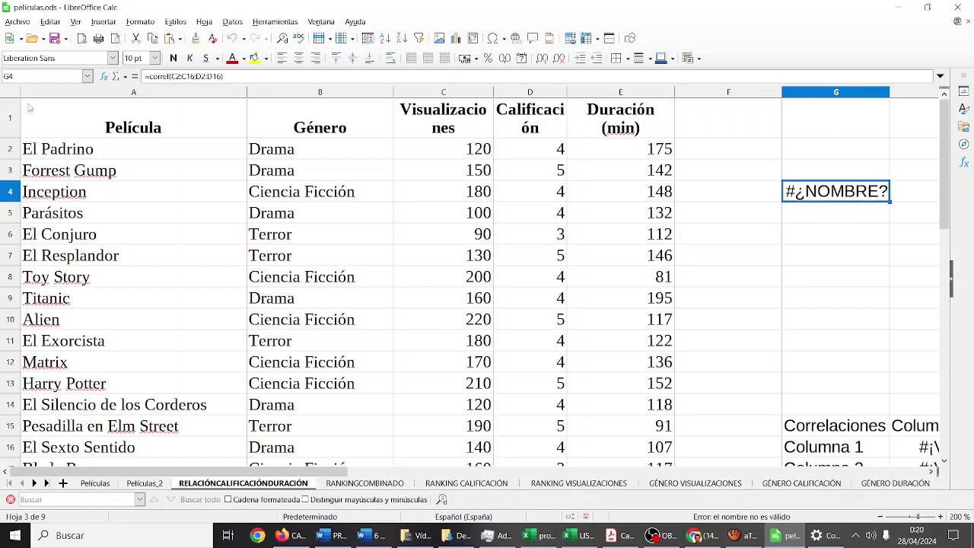
- Find COEFICIENTE.R2 in the Estadísticas category of the Function Wizard and insert it
{"action": "left_click", "coordinate": [104, 76]}
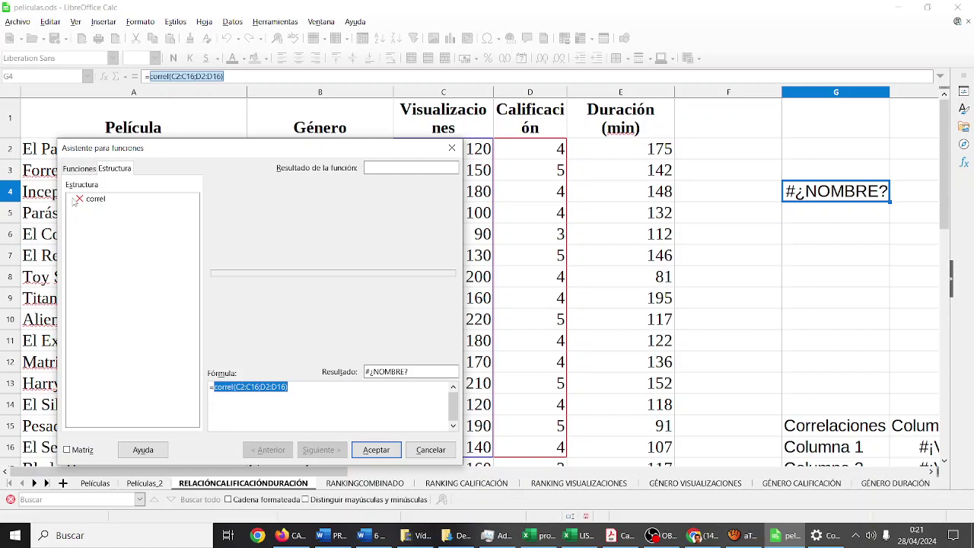
{"action": "left_click", "coordinate": [80, 170]}
{"action": "left_click", "coordinate": [104, 198]}
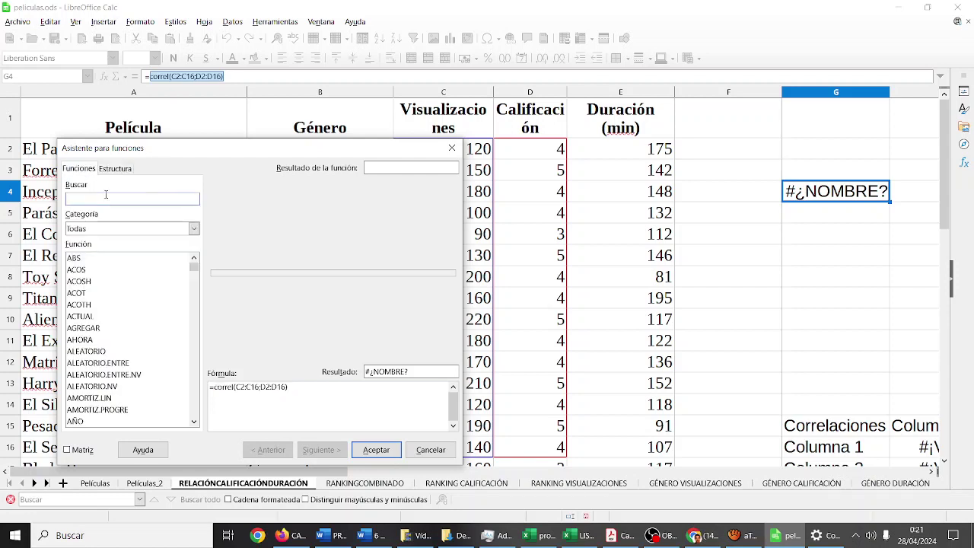
{"action": "left_click", "coordinate": [110, 228]}
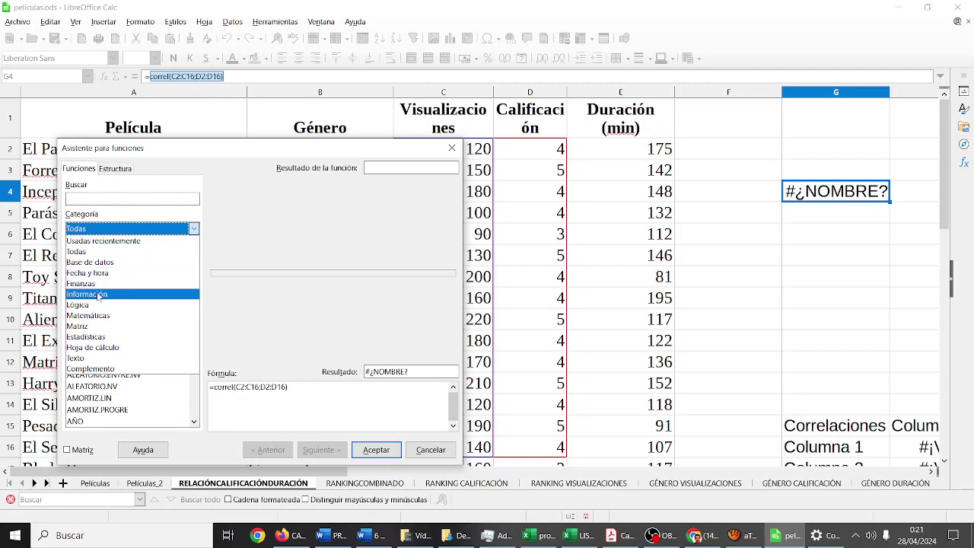
{"action": "left_click", "coordinate": [97, 336]}
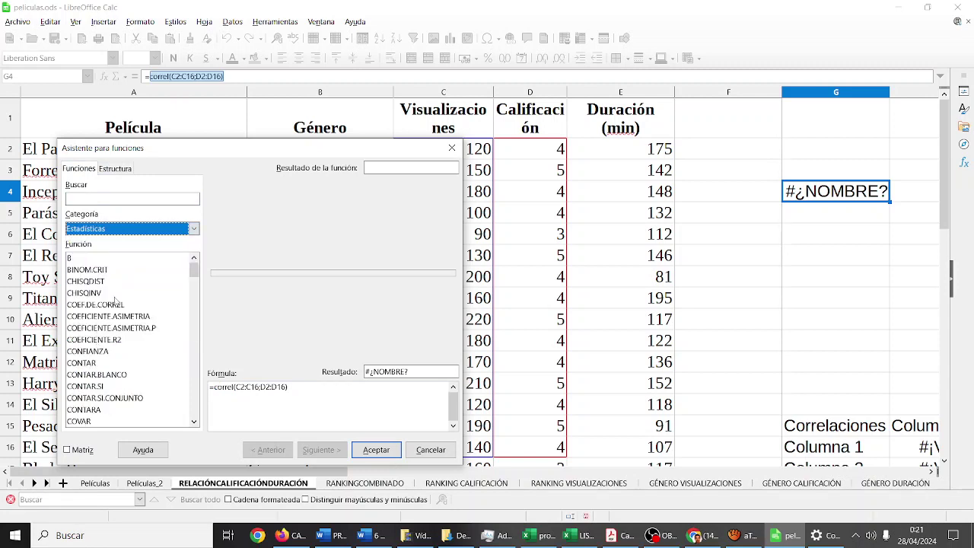
{"action": "left_click", "coordinate": [122, 304]}
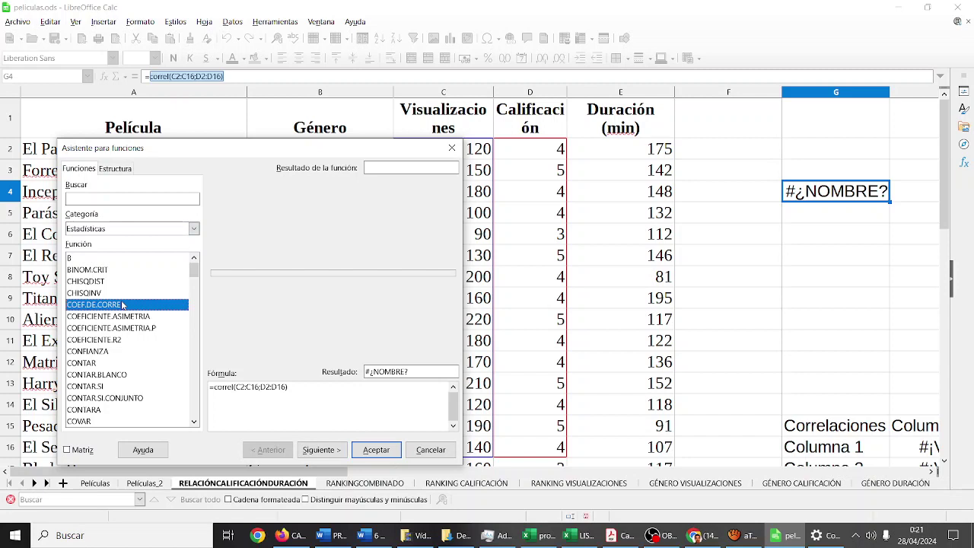
{"action": "left_click", "coordinate": [121, 339]}
{"action": "scroll", "coordinate": [121, 340], "scroll_direction": "down", "scroll_amount": 7}
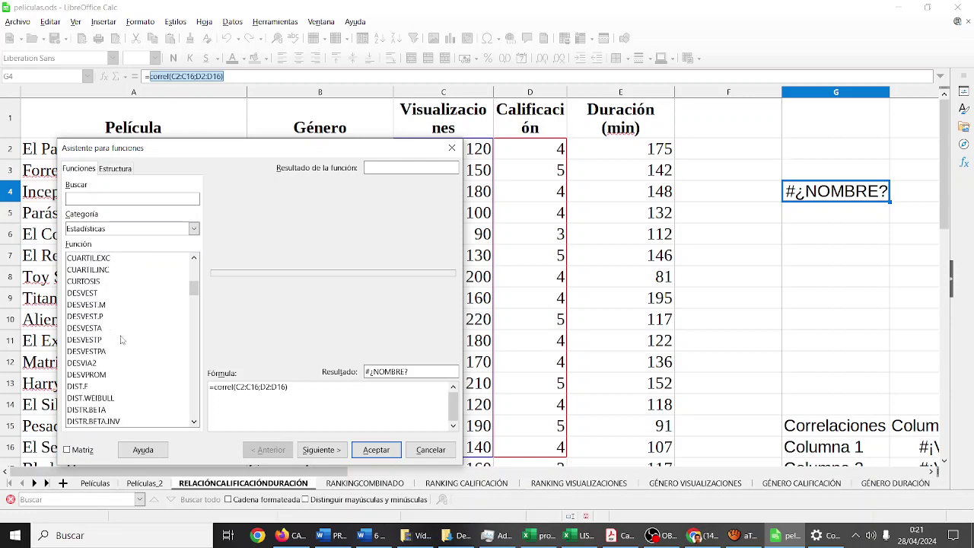
{"action": "scroll", "coordinate": [121, 339], "scroll_direction": "up", "scroll_amount": 7}
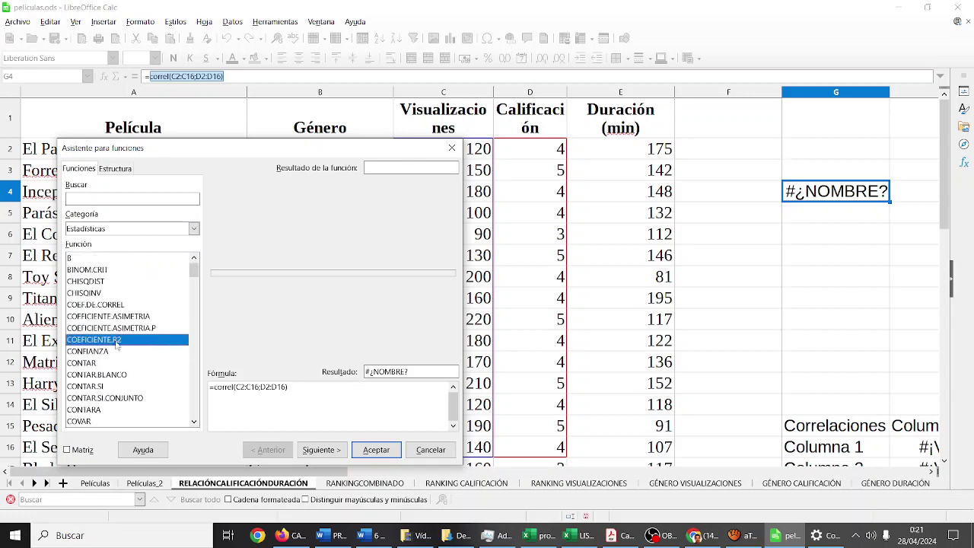
{"action": "double_click", "coordinate": [117, 339]}
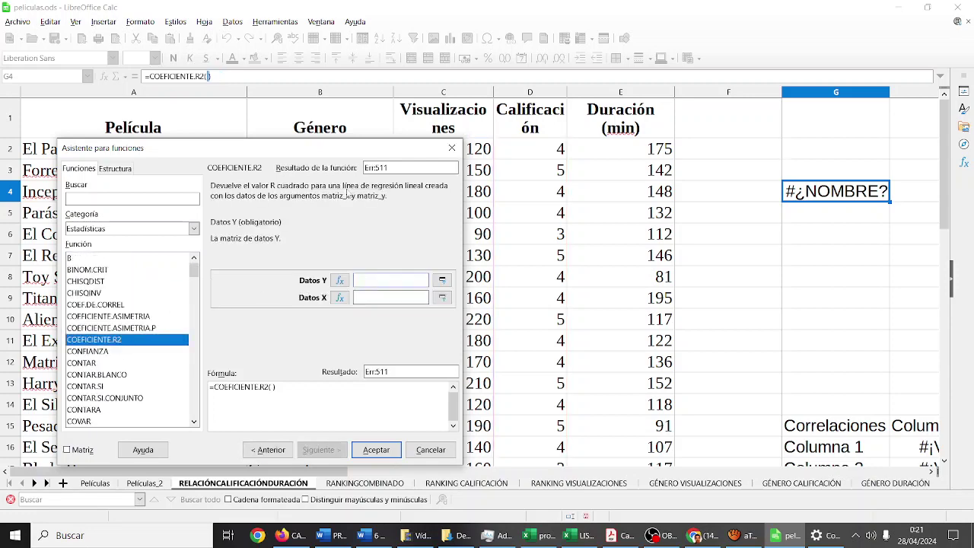
- Set Datos Y to D2:D21 and Datos X to C2:C21, then accept the formula
{"action": "left_click_drag", "start_coordinate": [360, 152], "coordinate": [274, 141]}
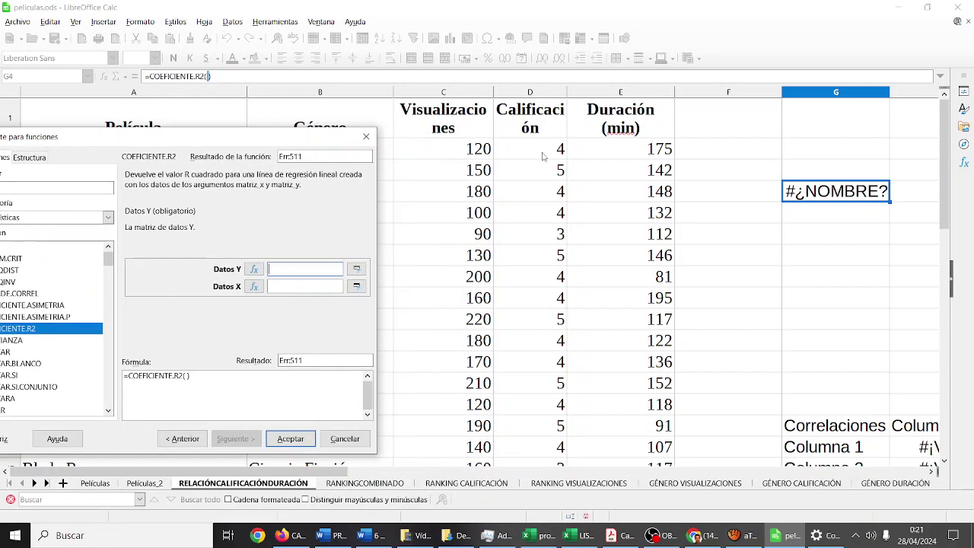
{"action": "left_click_drag", "start_coordinate": [543, 156], "coordinate": [539, 414]}
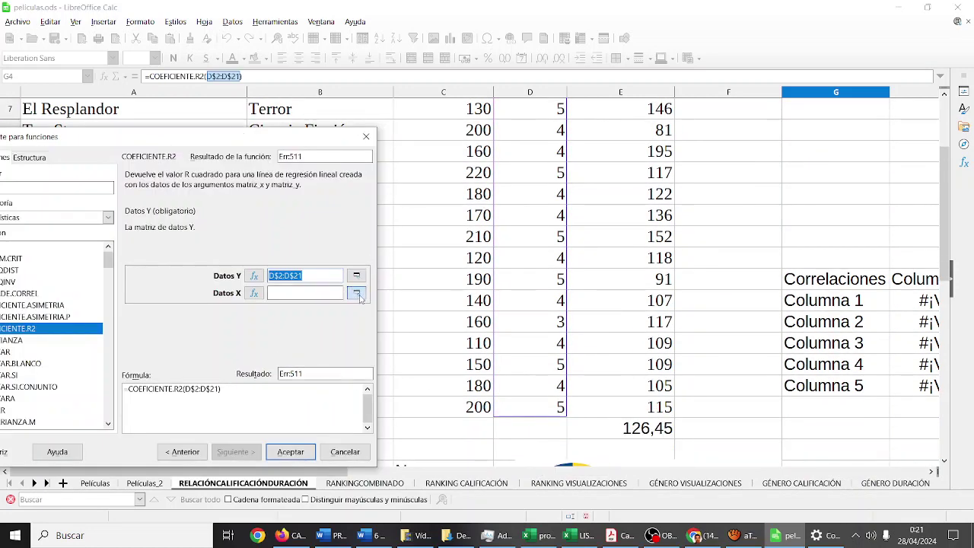
{"action": "left_click", "coordinate": [356, 294]}
{"action": "scroll", "coordinate": [462, 210], "scroll_direction": "up", "scroll_amount": 2}
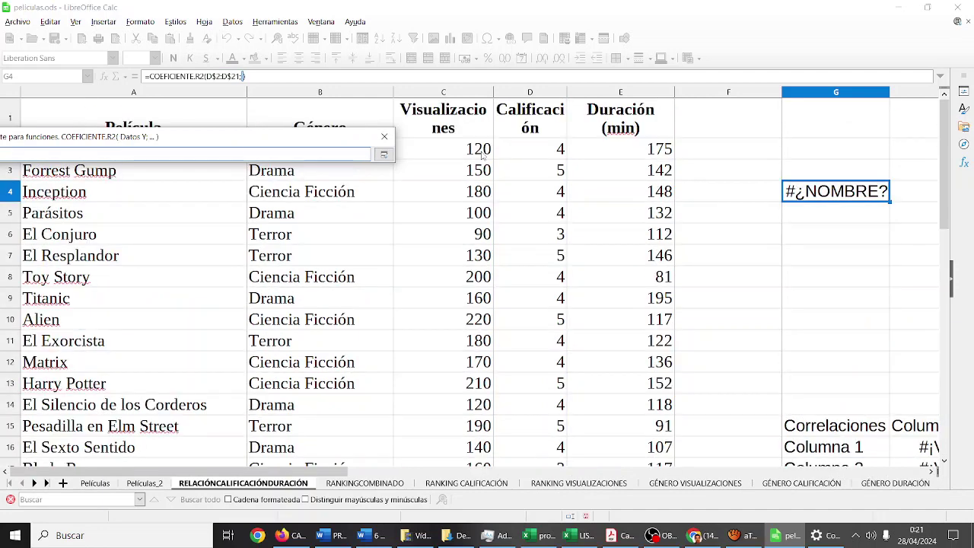
{"action": "mouse_move", "coordinate": [482, 155]}
{"action": "left_mouse_down"}
{"action": "mouse_move", "coordinate": [470, 472]}
{"action": "mouse_move", "coordinate": [477, 413]}
{"action": "left_mouse_up"}
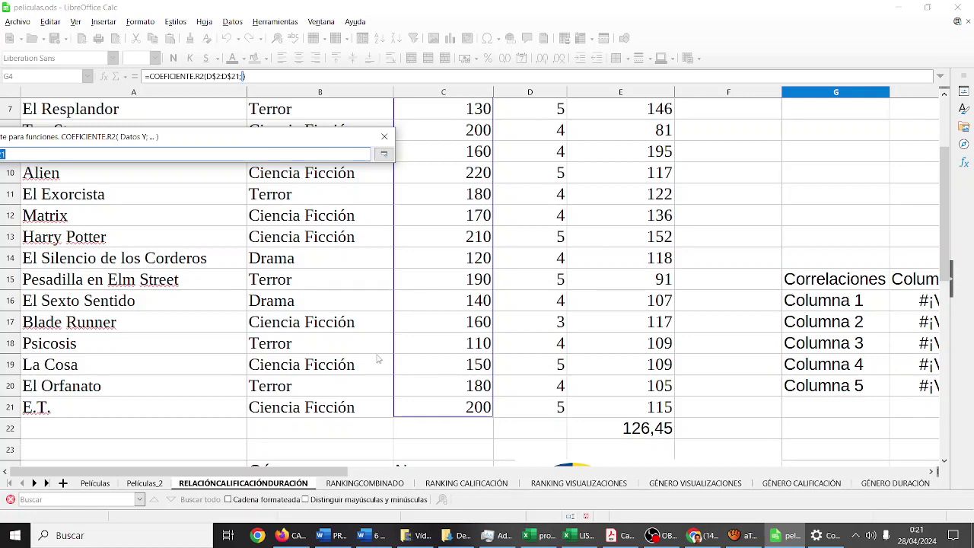
{"action": "key", "text": "Return"}
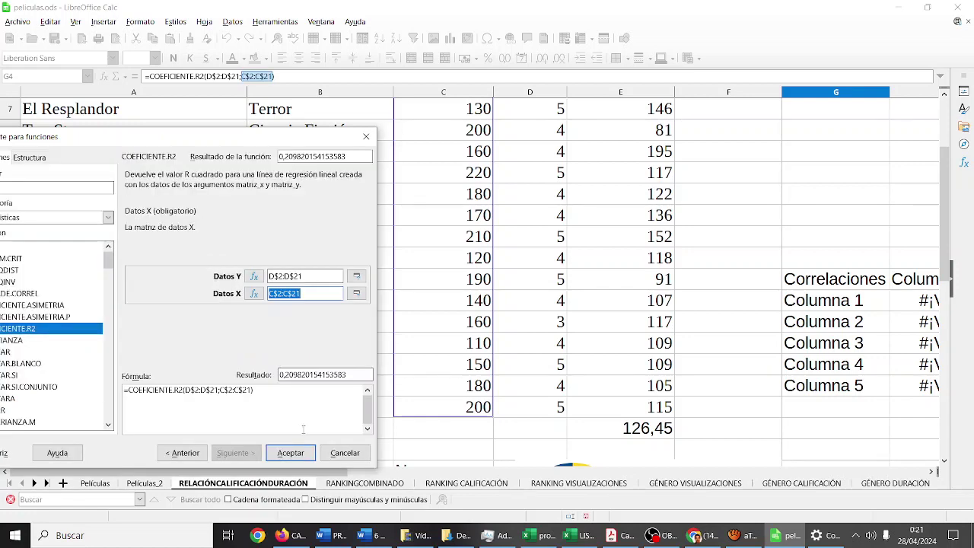
{"action": "left_click", "coordinate": [293, 453]}
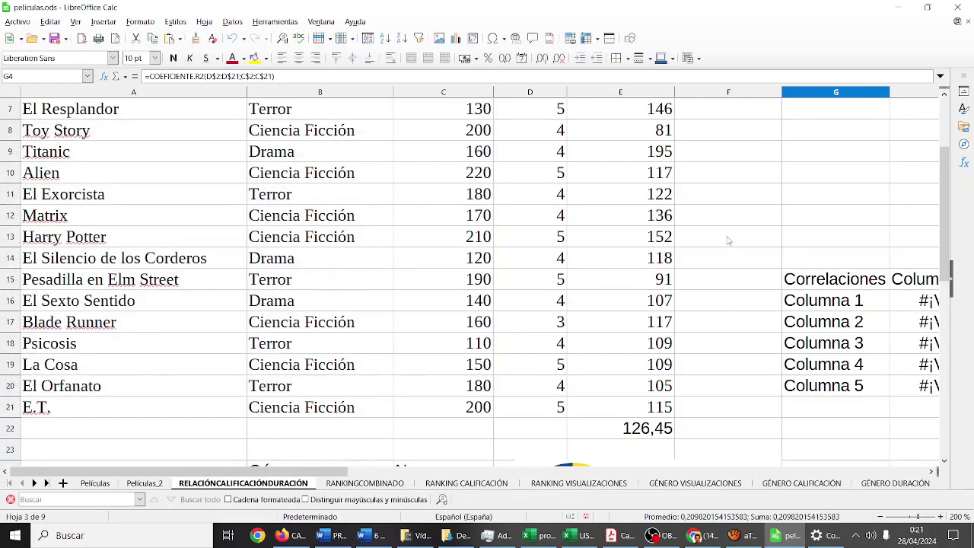
- Drag the genre pie chart right to uncover the 40,00 % and 30,00 % shares, then switch to OBS
{"action": "scroll", "coordinate": [728, 241], "scroll_direction": "up", "scroll_amount": 2}
{"action": "scroll", "coordinate": [727, 239], "scroll_direction": "down", "scroll_amount": 1}
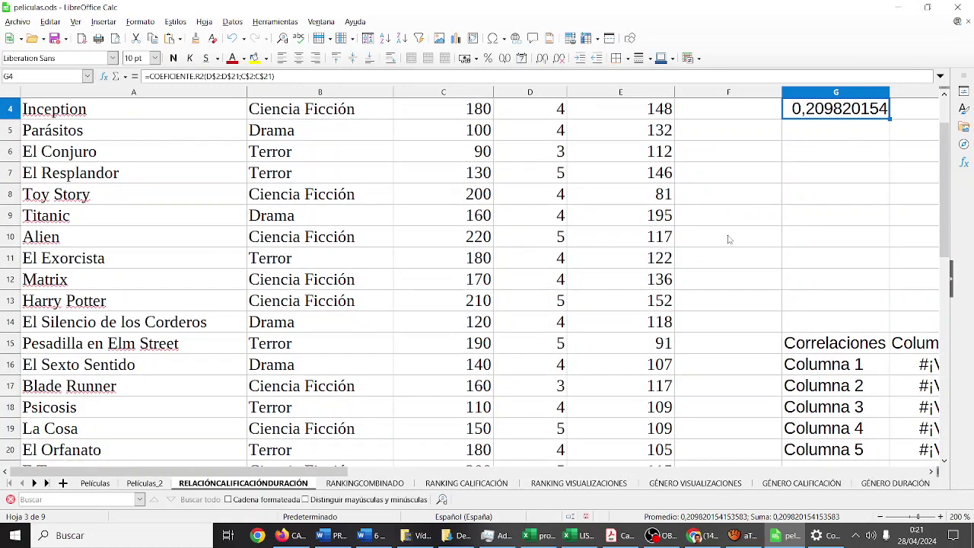
{"action": "scroll", "coordinate": [728, 239], "scroll_direction": "down", "scroll_amount": 1}
{"action": "scroll", "coordinate": [727, 239], "scroll_direction": "up", "scroll_amount": 1}
{"action": "scroll", "coordinate": [727, 237], "scroll_direction": "up", "scroll_amount": 1}
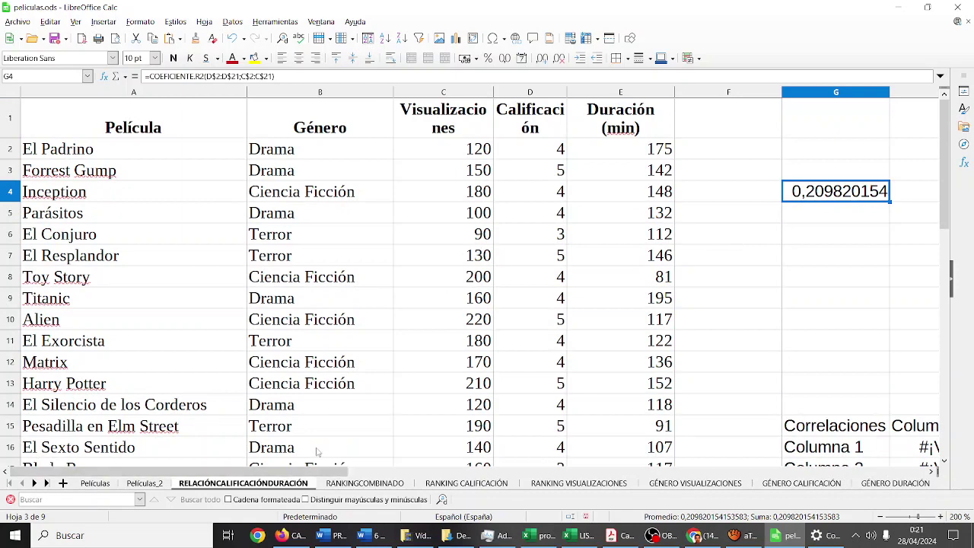
{"action": "scroll", "coordinate": [369, 311], "scroll_direction": "down", "scroll_amount": 2}
{"action": "scroll", "coordinate": [370, 310], "scroll_direction": "down", "scroll_amount": 2}
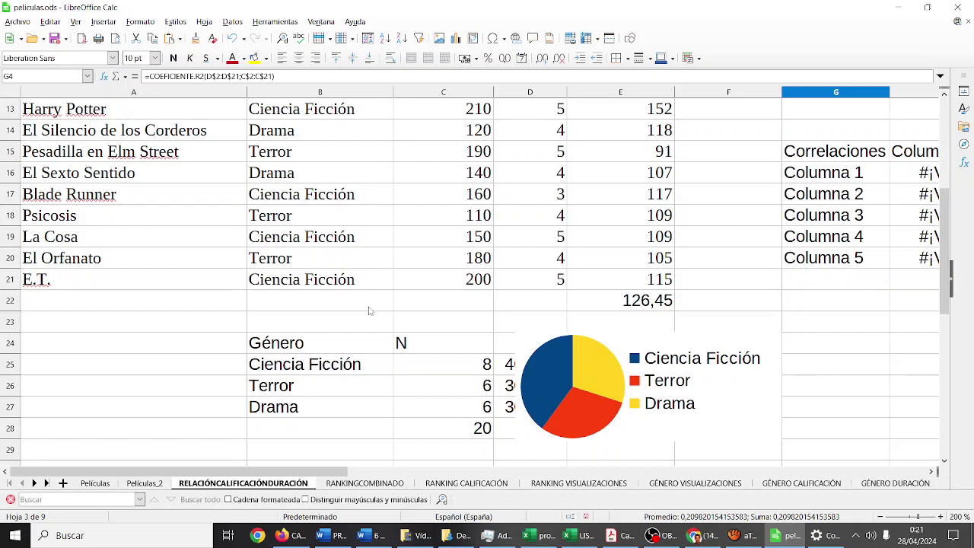
{"action": "left_click_drag", "start_coordinate": [535, 335], "coordinate": [599, 341]}
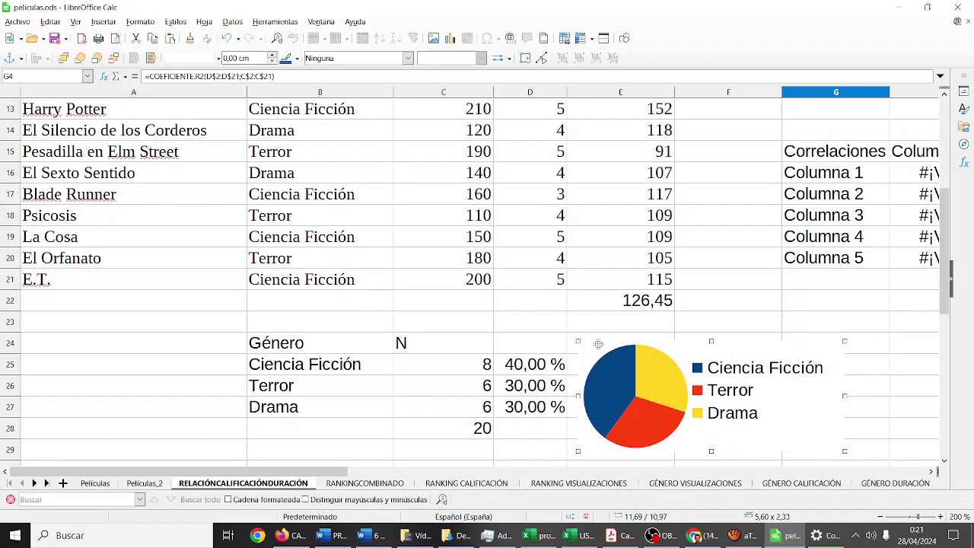
{"action": "left_click", "coordinate": [661, 535]}
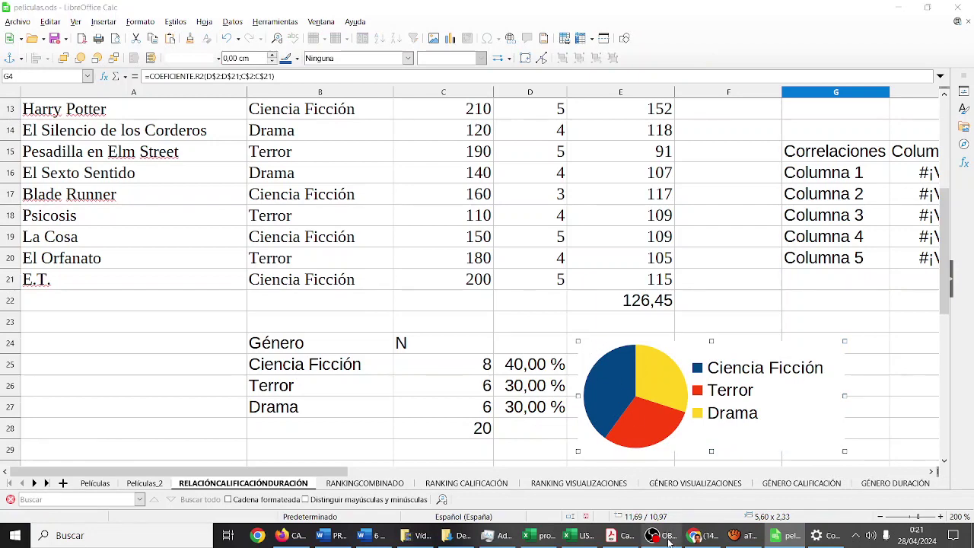